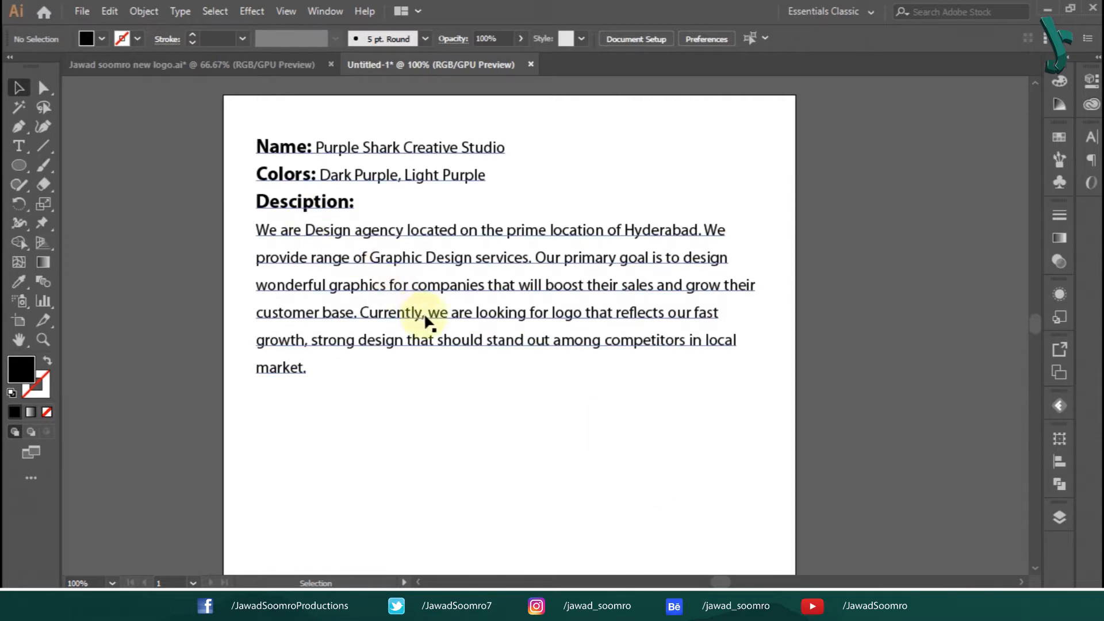
Review the client brief, highlighting words in its studio name and colors lines.
double_click(464, 312)
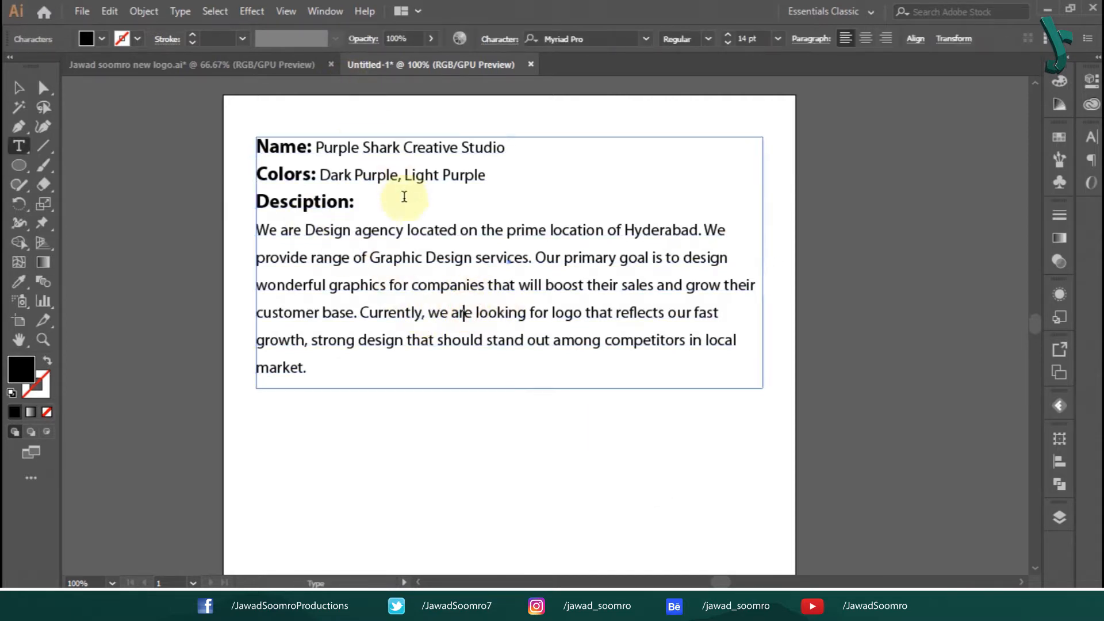
drag(316, 148, 522, 143)
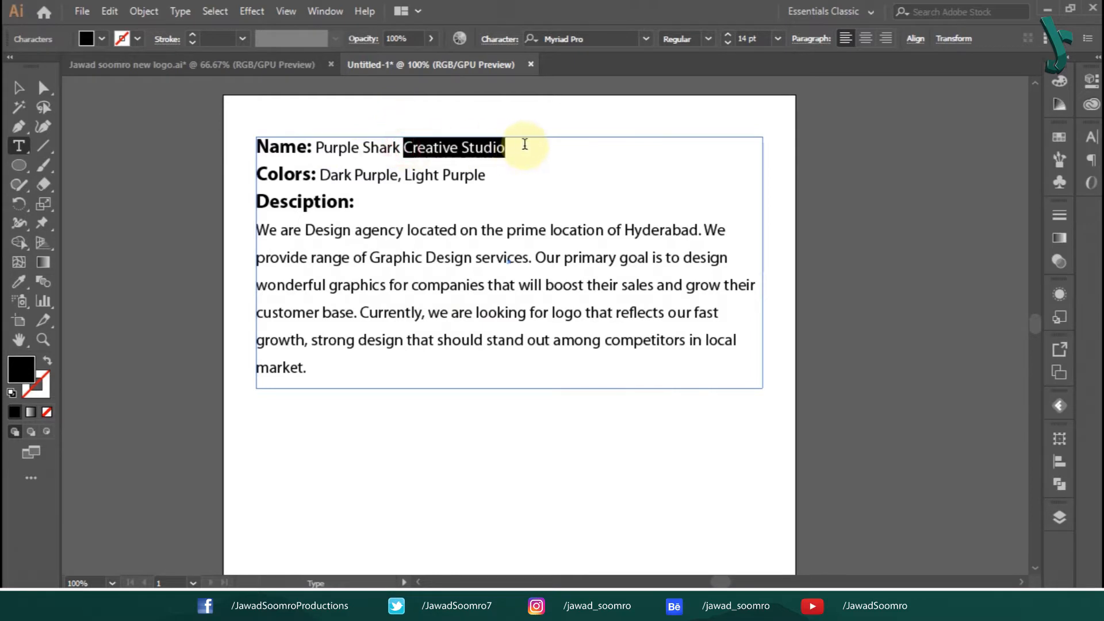
drag(322, 174, 458, 174)
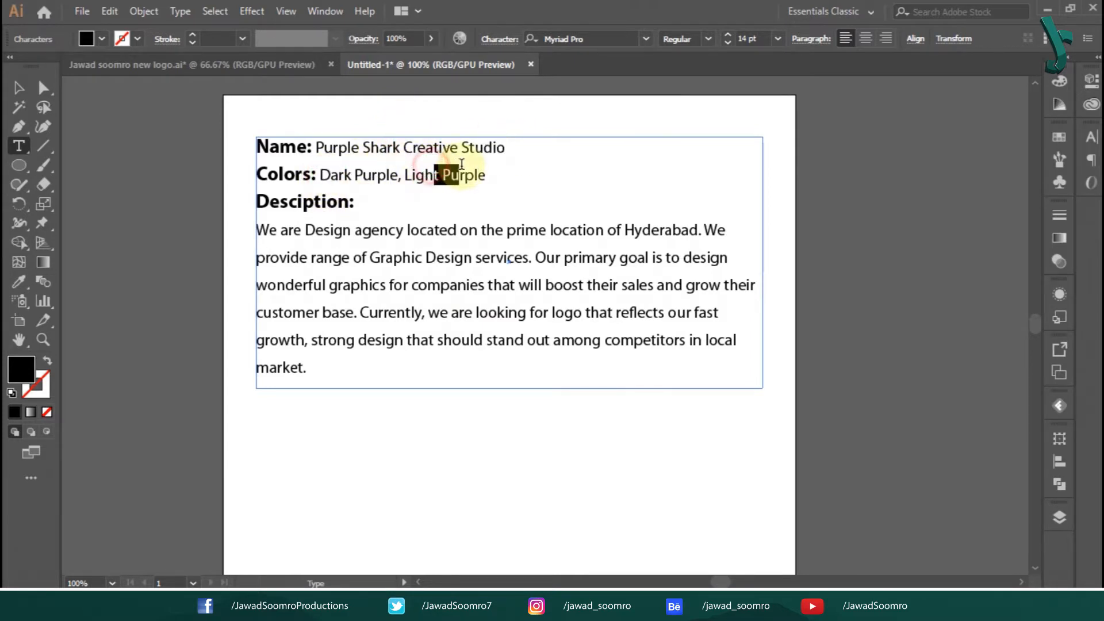
click(451, 272)
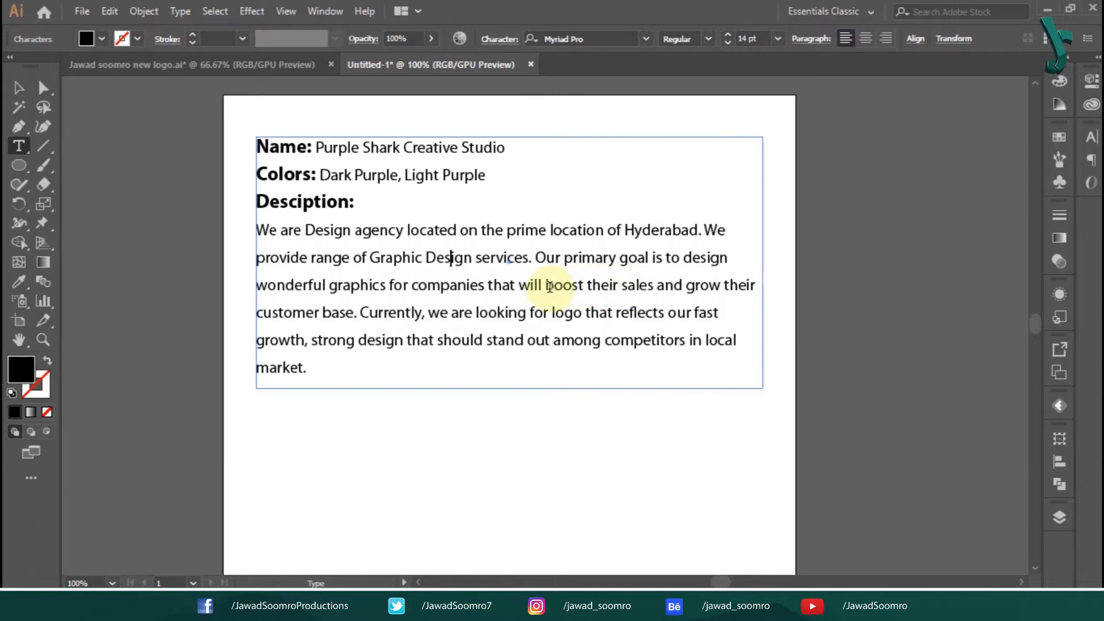
Set the words "fast growth" in the brief's description to Semibold Italic.
drag(305, 340, 693, 312)
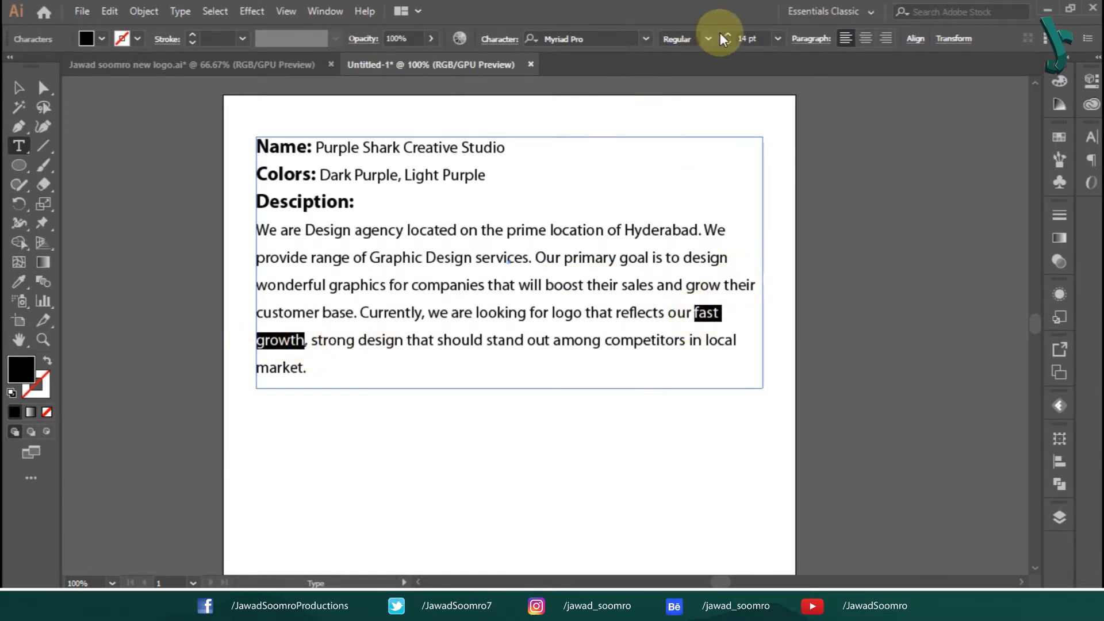
click(706, 42)
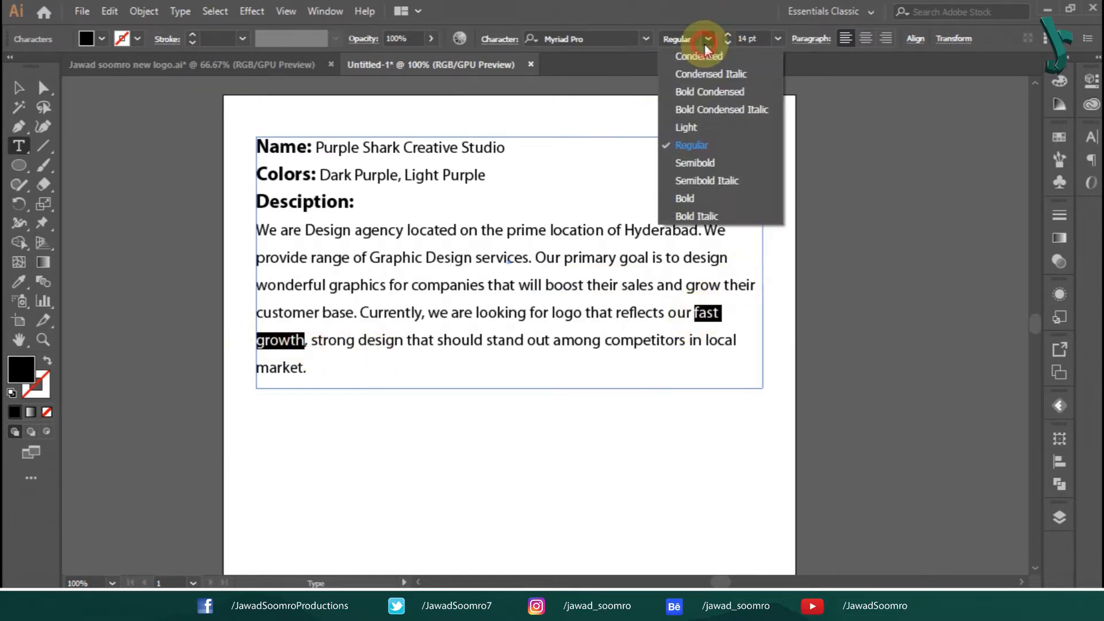
click(728, 184)
click(555, 301)
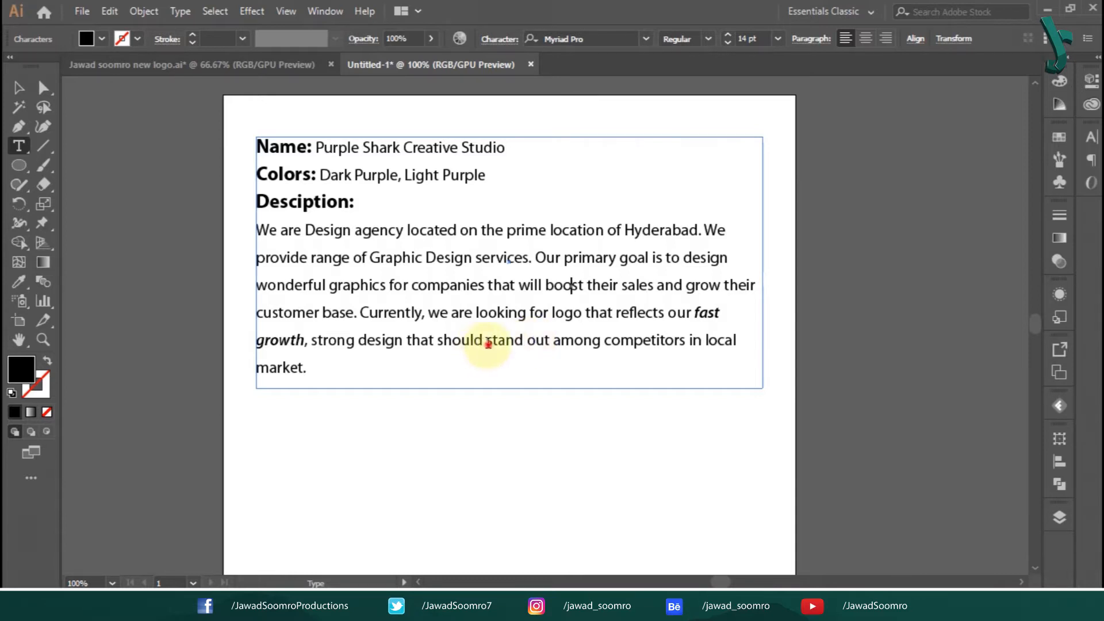
Set the words "stand out" in the description to Semibold Italic and finish editing the text.
drag(487, 343, 550, 343)
click(709, 34)
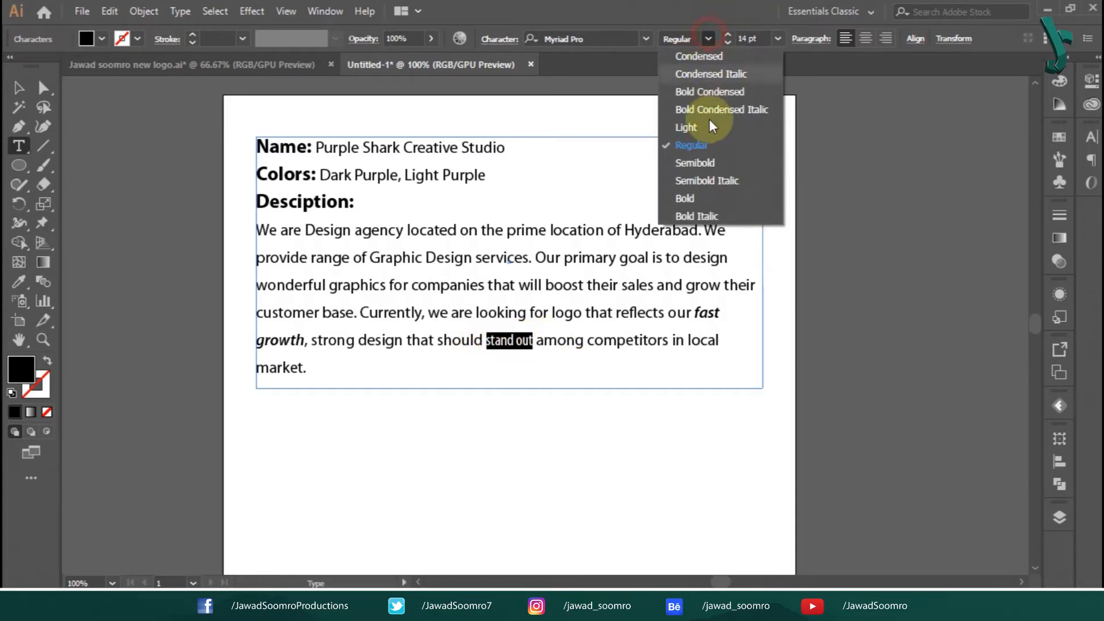
click(722, 184)
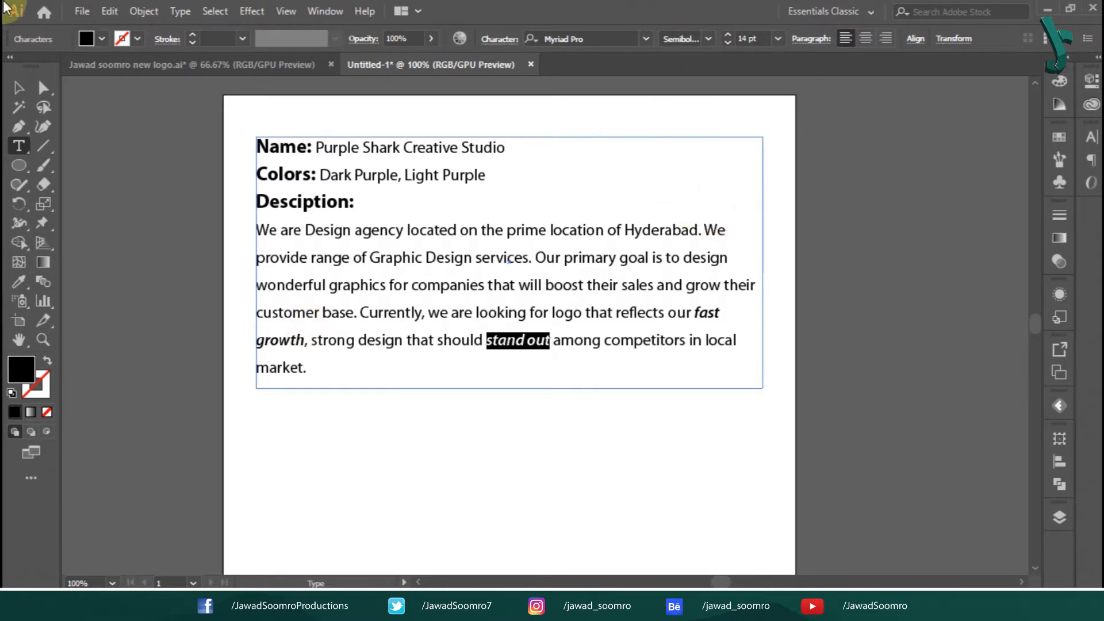
click(19, 87)
click(463, 438)
Move the brief text off the artboard to its left and position drawings purple shark.jpg with its top edge on the artboard's top edge.
key(ctrl+minus)
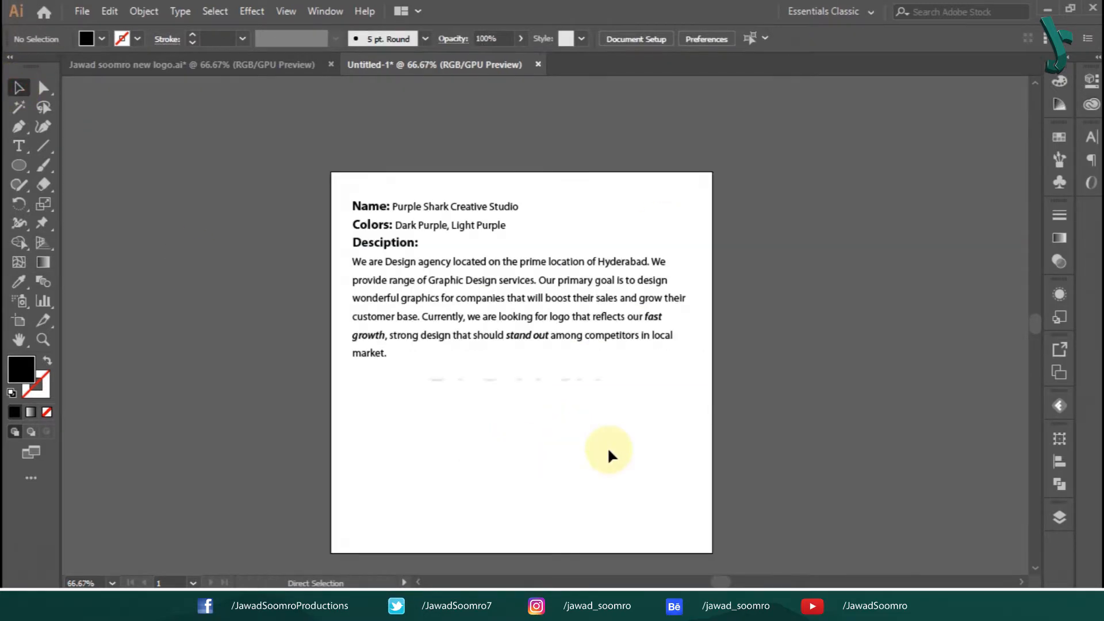
click(660, 340)
drag(523, 344, 242, 360)
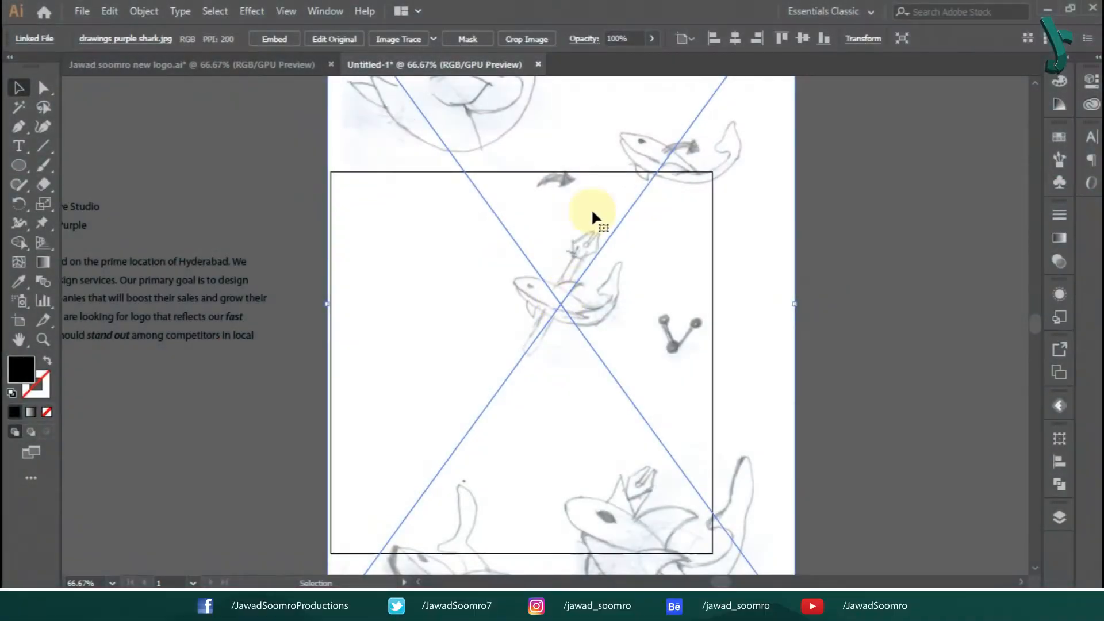
drag(592, 215, 592, 372)
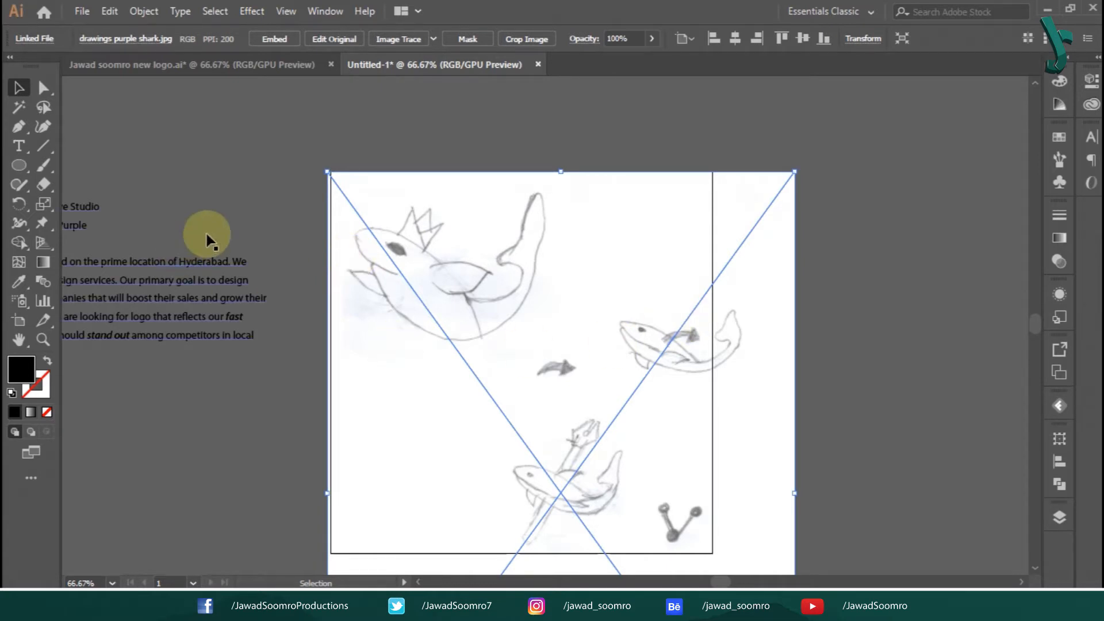
Examine the different shark concepts in the sketch image from its upper drawings down to the two lower ones.
drag(616, 382, 547, 252)
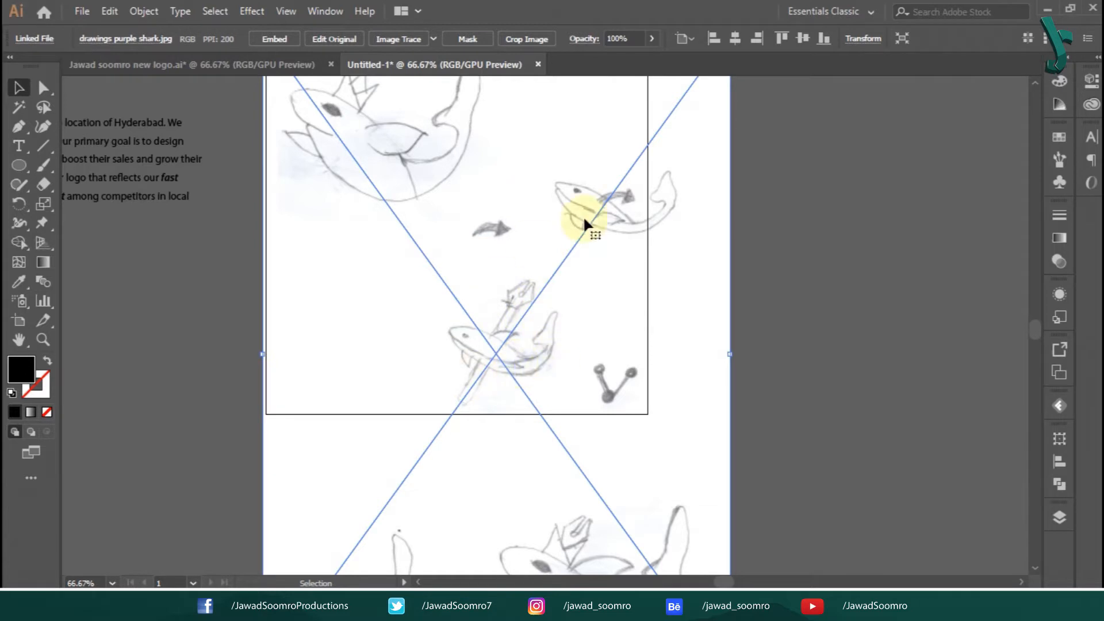
key(space)
drag(842, 427, 845, 328)
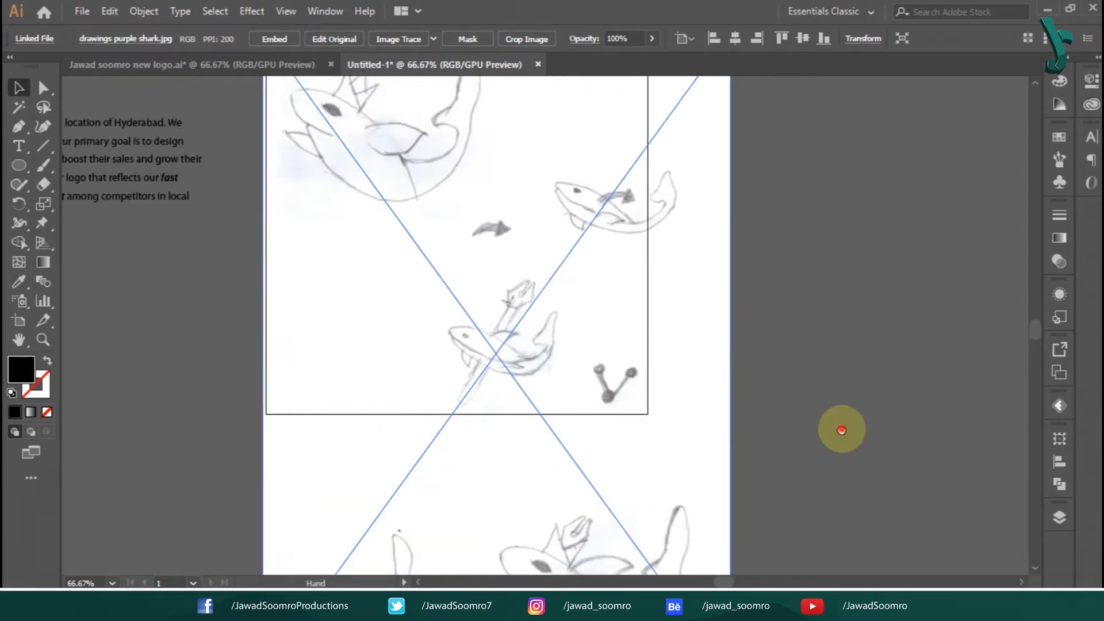
drag(837, 432, 810, 260)
key(space)
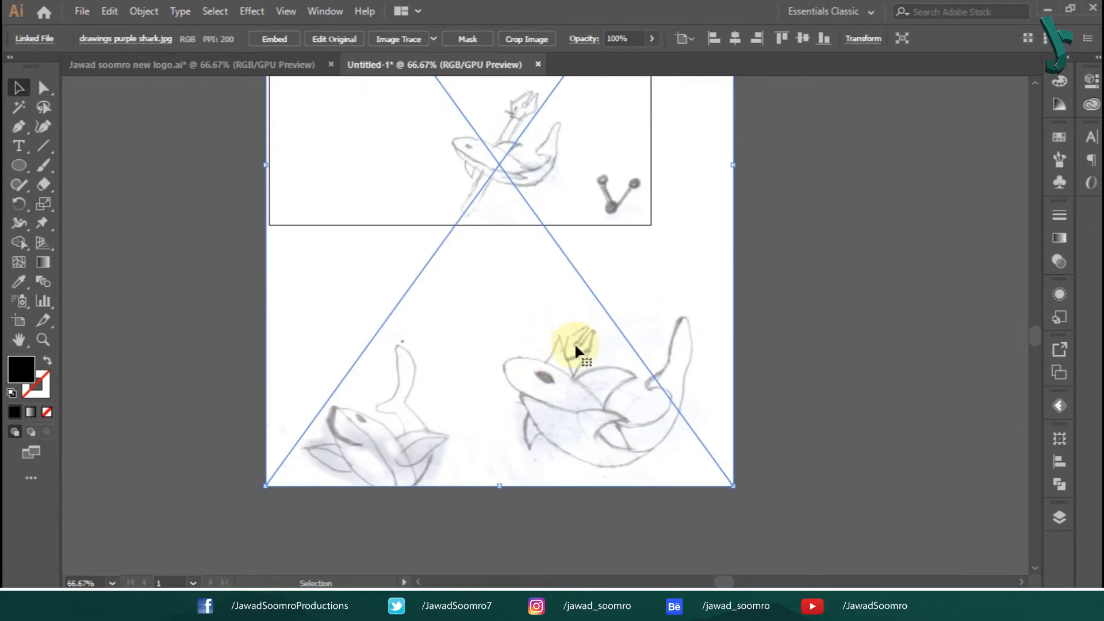
key(space)
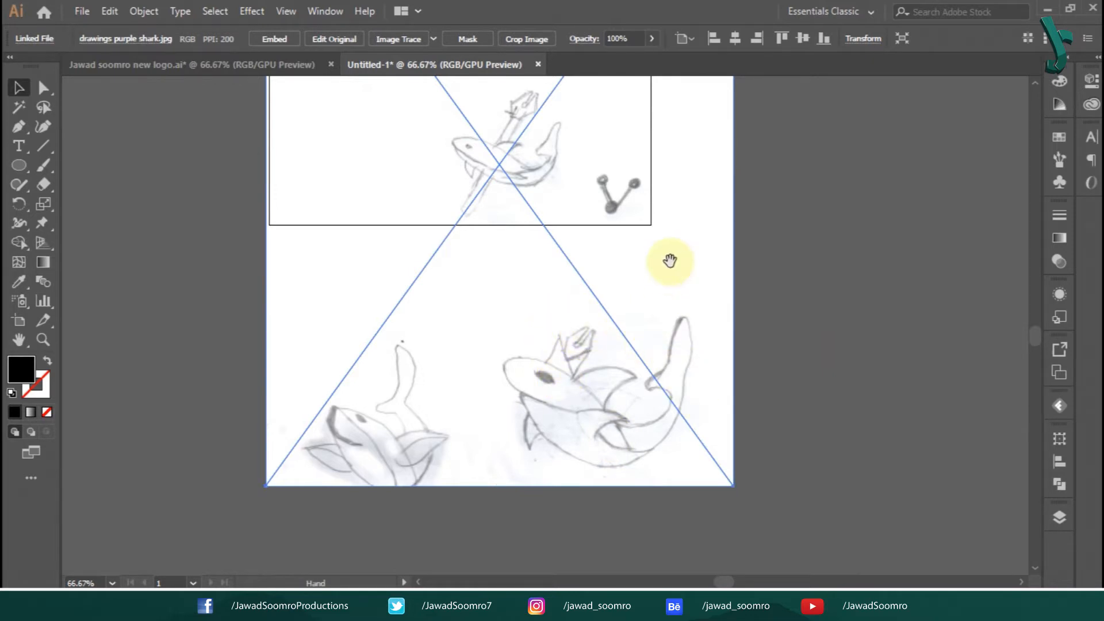
mouse_move(672, 259)
mouse_down()
mouse_move(705, 519)
mouse_move(682, 305)
mouse_move(760, 484)
mouse_move(697, 251)
mouse_up()
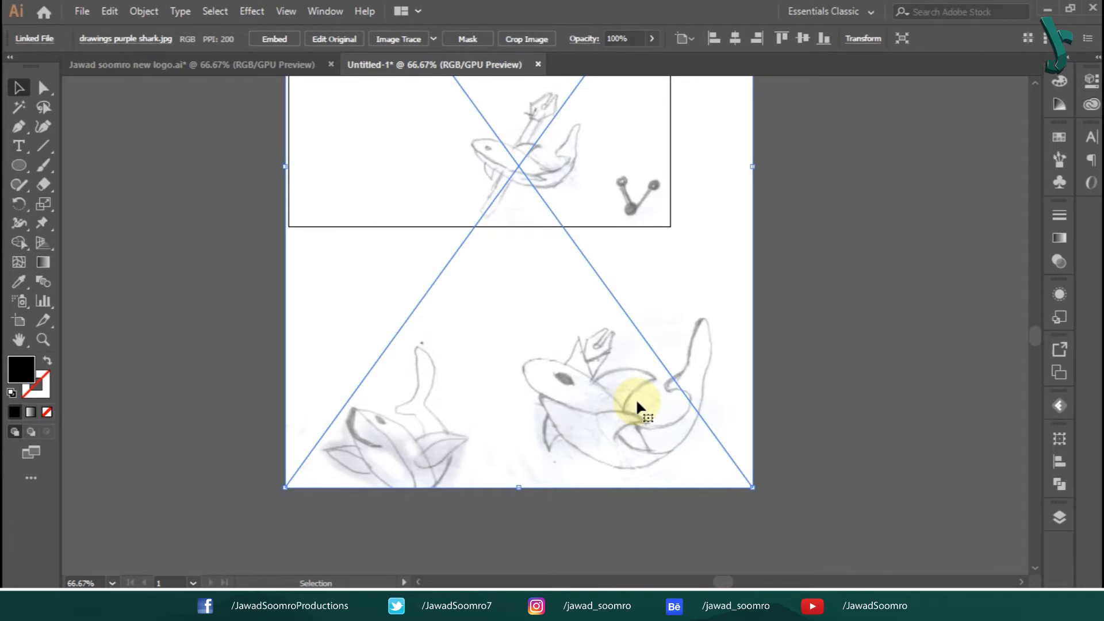
Align the sketch image's lower-right corner with the artboard's lower-right corner and lock the image in place.
drag(635, 398, 553, 137)
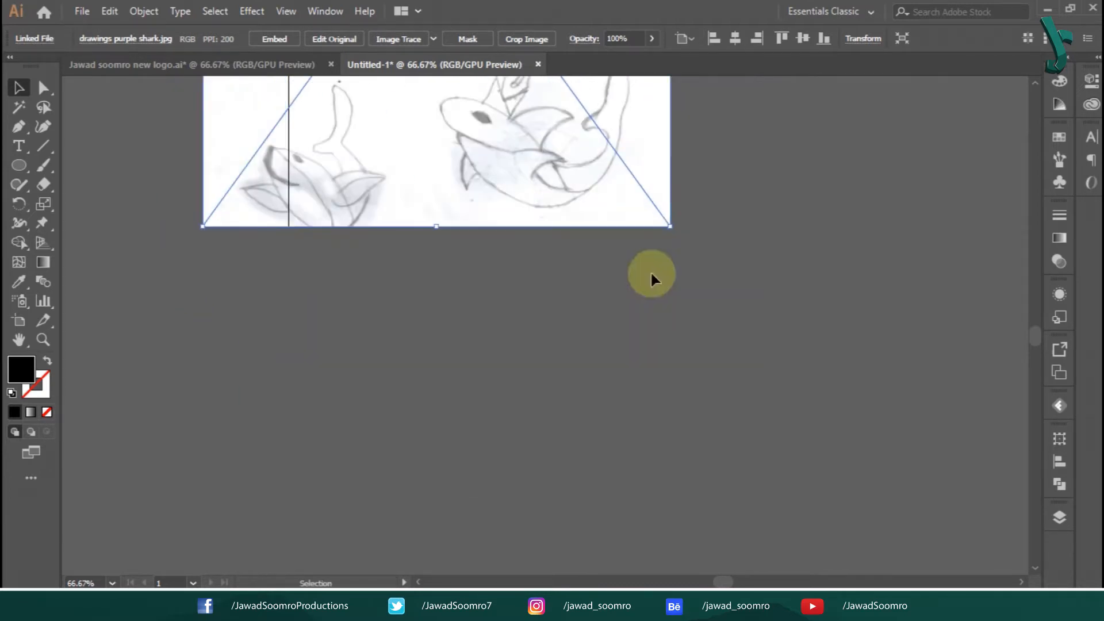
drag(736, 246, 719, 493)
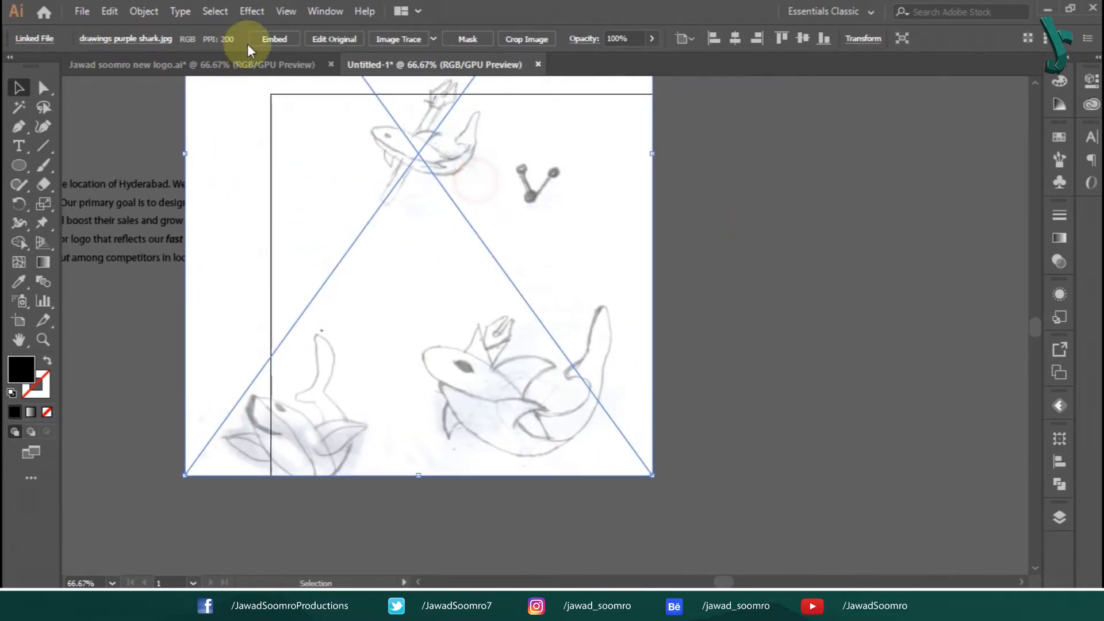
key(ctrl+2)
click(656, 247)
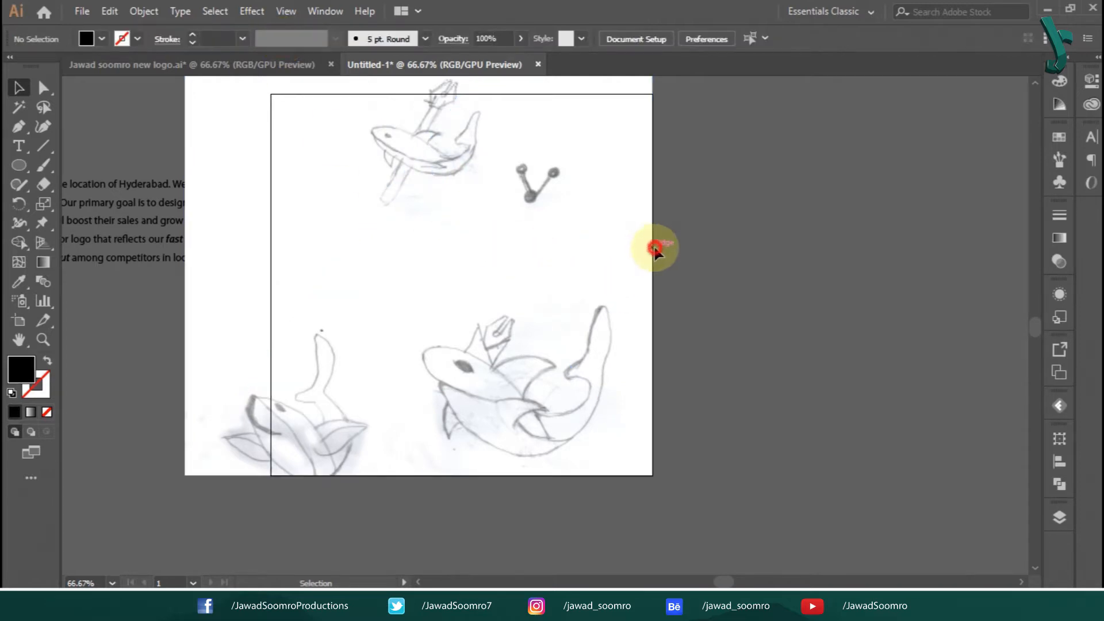
click(531, 451)
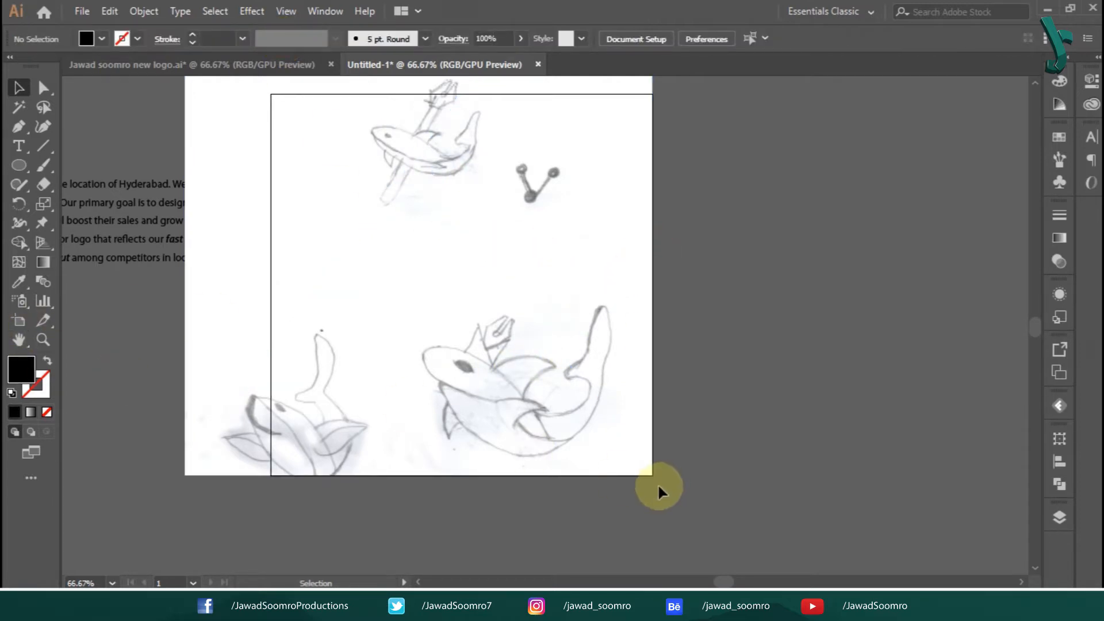
Paste the light purple and dark purple color squares and place them side by side above the lower shark sketches.
key(ctrl+v)
drag(560, 325, 425, 275)
click(578, 262)
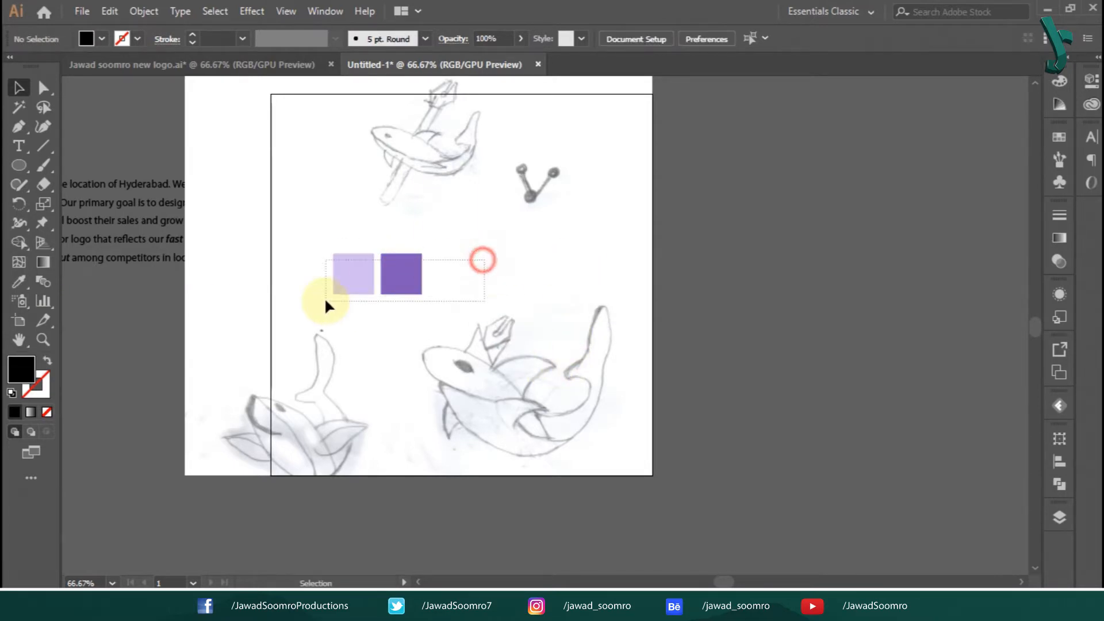
drag(353, 275, 332, 276)
click(454, 313)
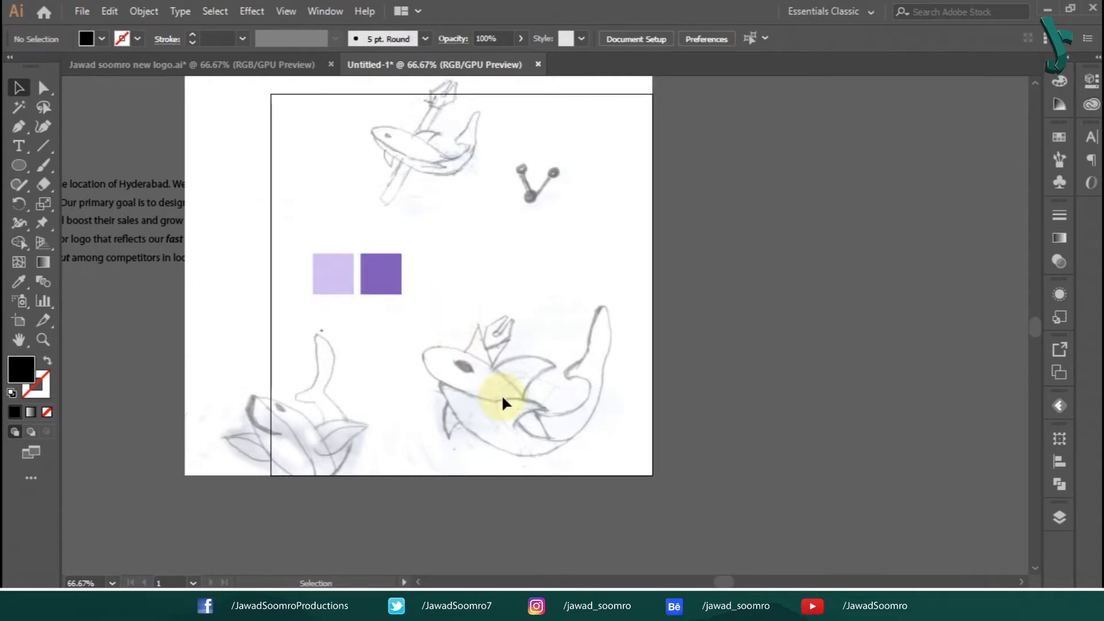
Draw a large circle with no fill and a 1 pt black stroke, following the head and back of the lower-right shark sketch.
scroll(501, 394, up, 3)
mouse_move(498, 435)
mouse_down()
mouse_move(561, 216)
mouse_move(655, 222)
mouse_move(688, 199)
mouse_up()
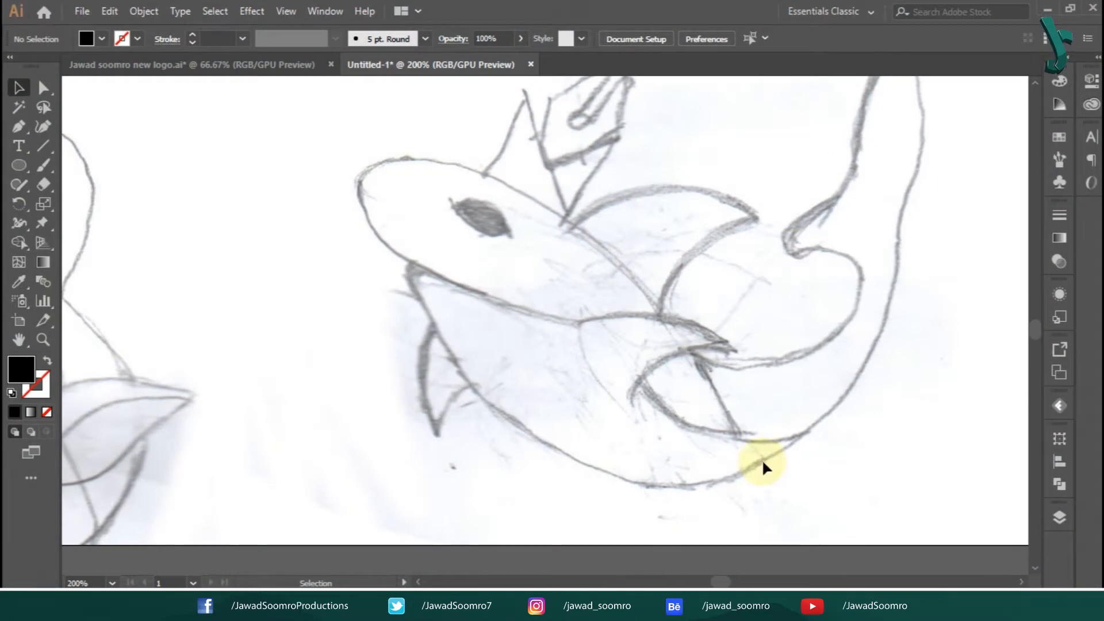
key(ctrl+minus)
drag(631, 418, 461, 384)
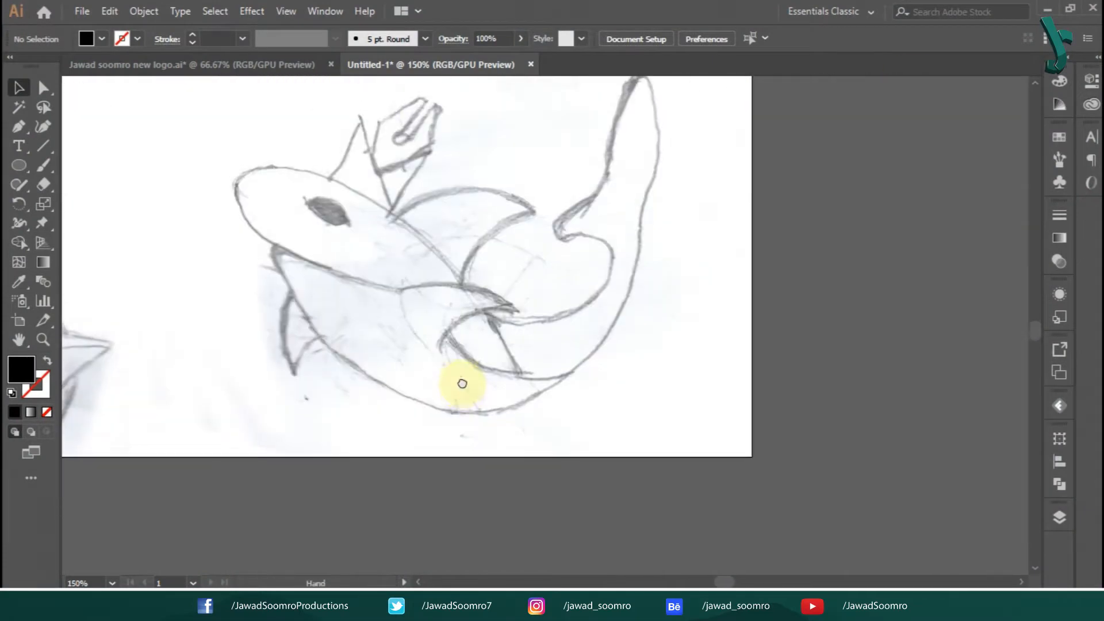
click(16, 165)
click(48, 360)
key(ctrl+minus)
drag(425, 333, 419, 283)
drag(319, 374, 533, 509)
Draw two large overlapping circles that follow the underside of the shark's body and its outer curve.
drag(787, 254, 781, 353)
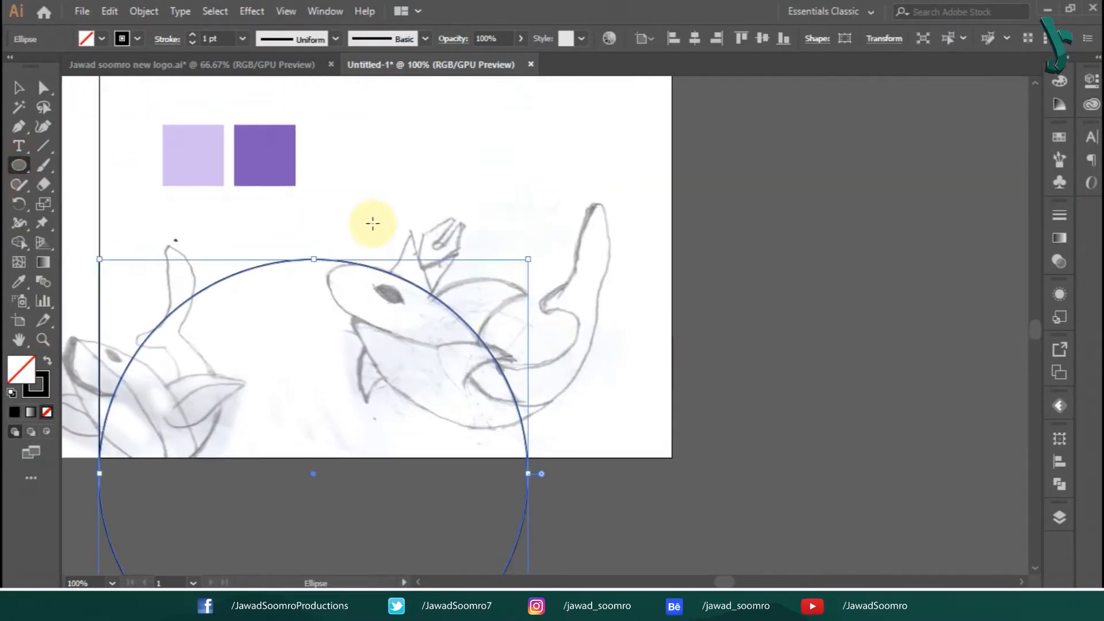
drag(566, 253, 671, 316)
drag(454, 298, 597, 392)
click(19, 87)
click(775, 168)
Draw a smaller circle following the inner curve between the shark's back and tail.
click(19, 165)
drag(524, 303, 550, 368)
click(19, 87)
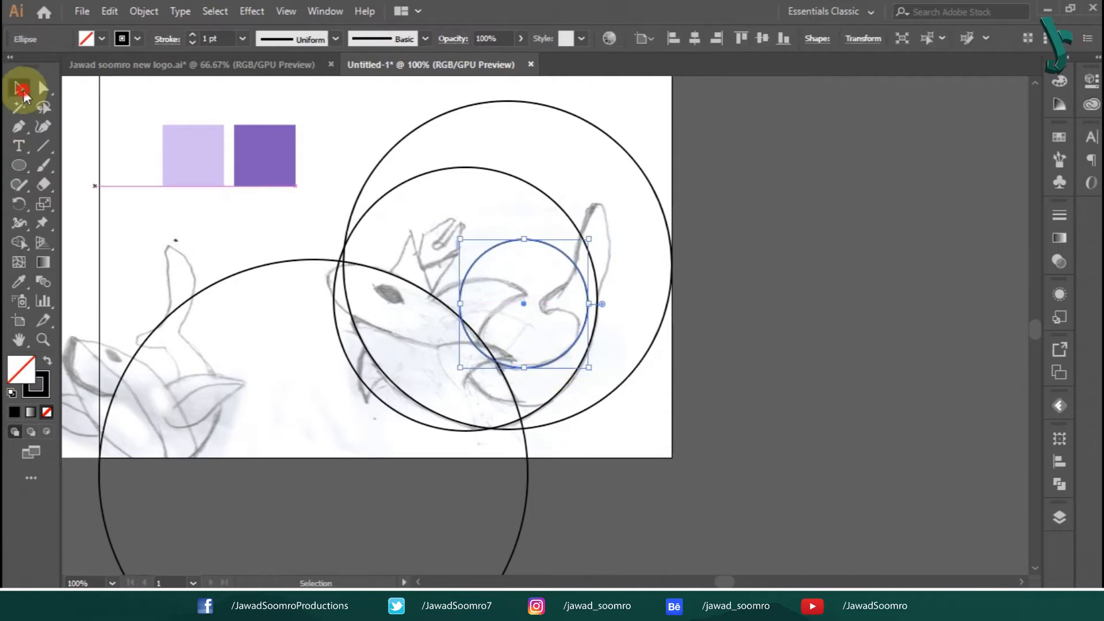
click(303, 322)
Trace the shark's rounded snout with the Pen tool, from the back circle down to the belly circle.
key(ctrl+plus)
key(ctrl+plus)
key(ctrl+plus)
drag(303, 323, 782, 374)
click(452, 193)
drag(370, 228, 371, 251)
drag(502, 381, 504, 381)
drag(696, 497, 595, 395)
key(v)
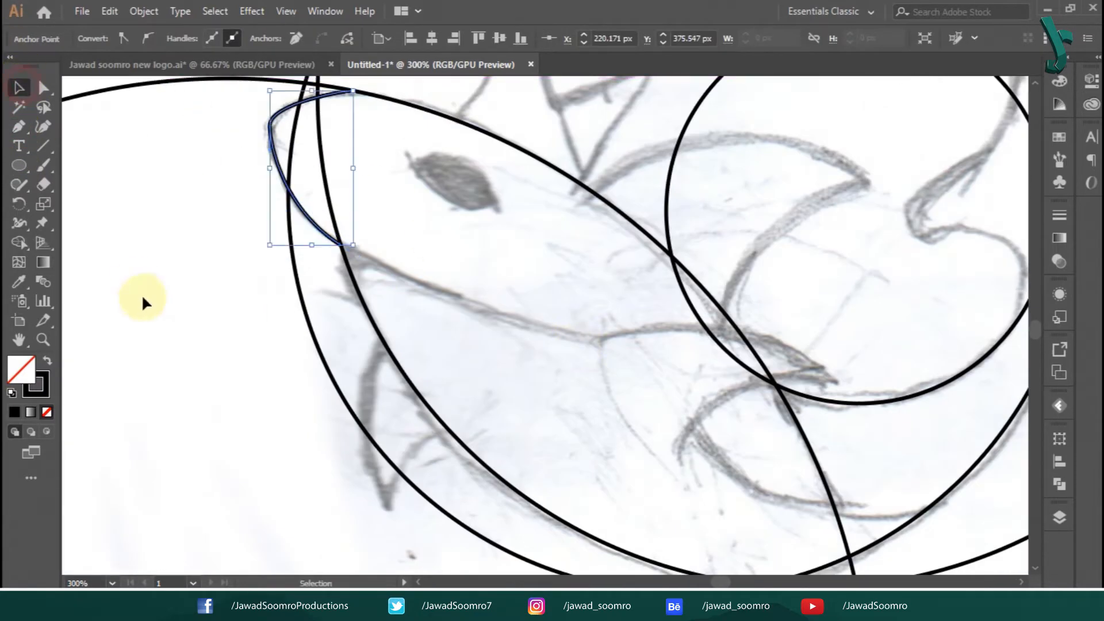
click(144, 300)
key(p)
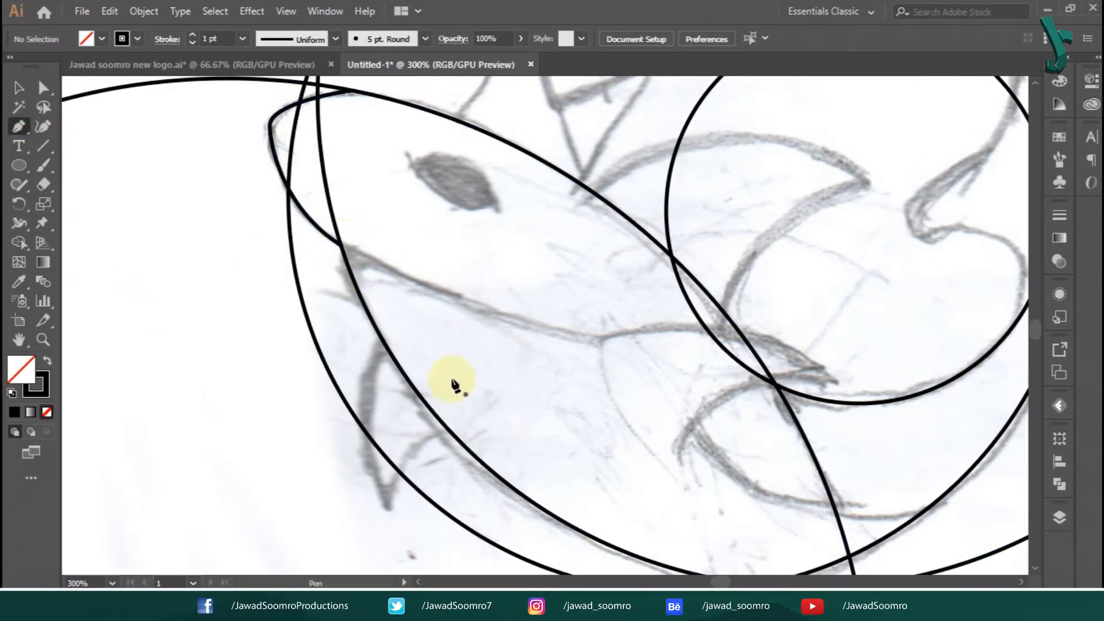
click(19, 87)
Trace the tail fin with the Pen tool, from the outer body circle around the tip and notch to the small inner circle.
key(ctrl+minus)
key(ctrl+minus)
drag(427, 278, 240, 340)
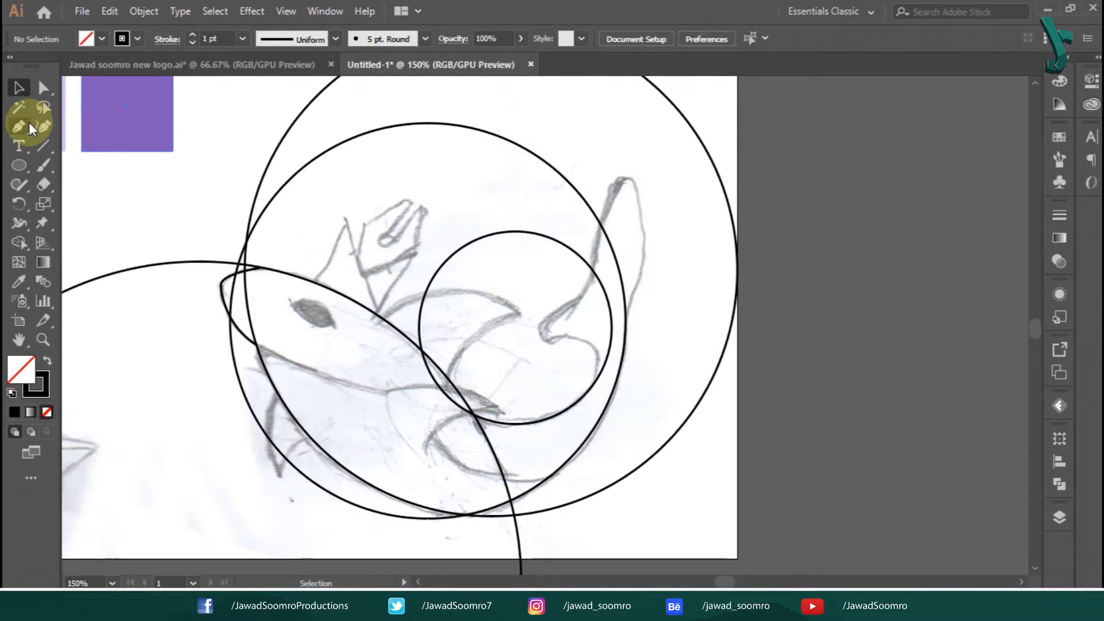
click(624, 324)
click(641, 274)
drag(635, 190, 619, 150)
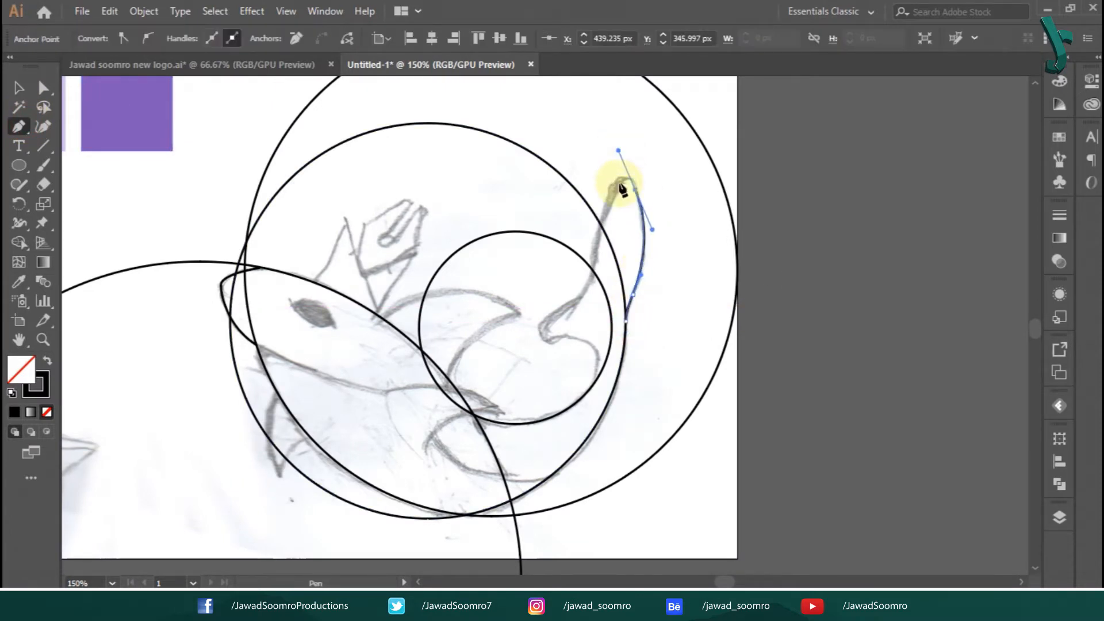
click(598, 233)
drag(548, 344, 567, 345)
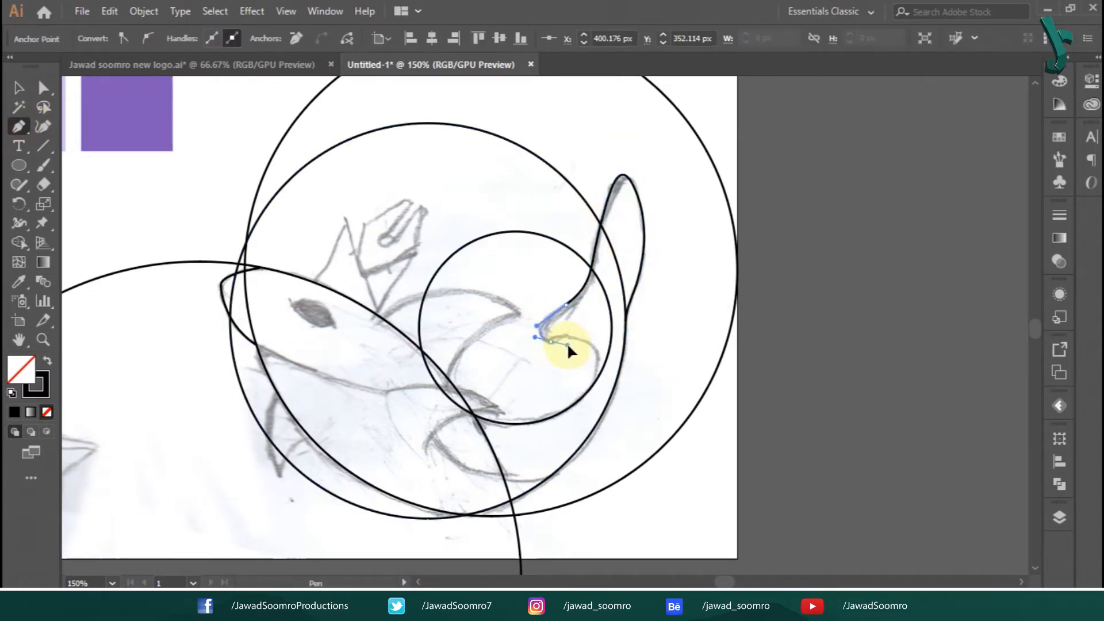
drag(595, 379, 577, 435)
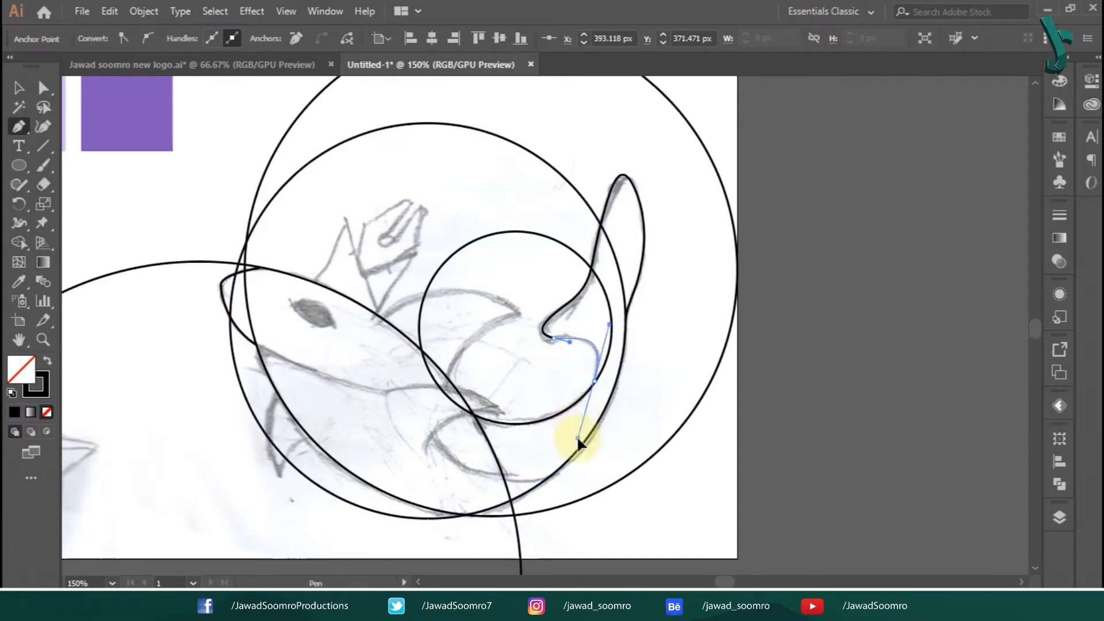
click(18, 88)
click(883, 188)
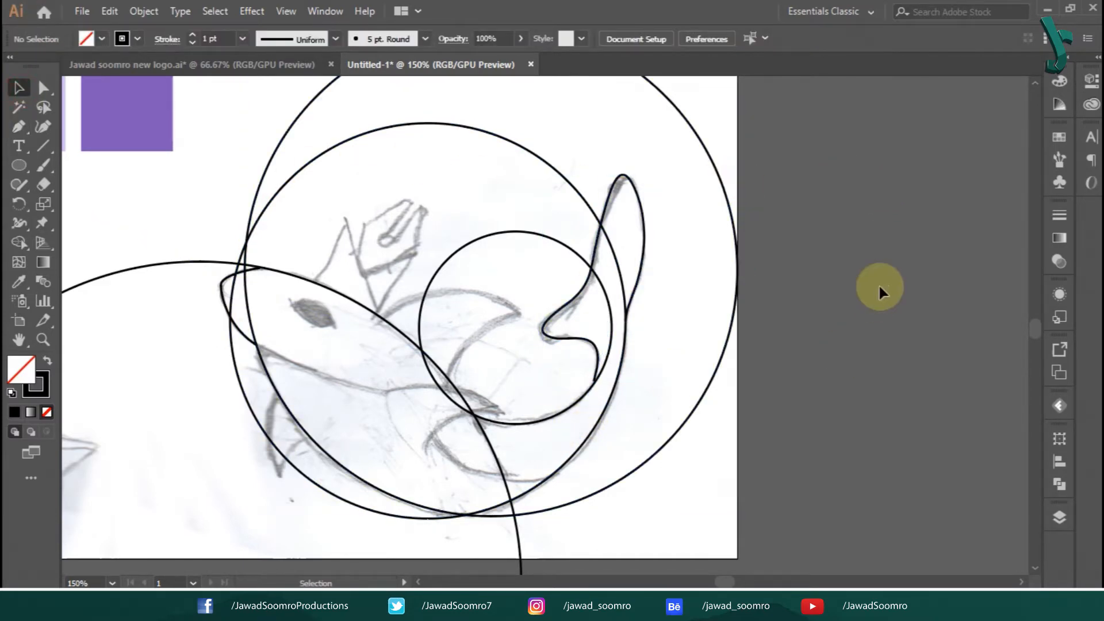
Select all the traced paths and erase the inner, upper and back circle portions outside the shark's outline with the Shape Builder tool.
drag(878, 284, 197, 446)
key(shift+m)
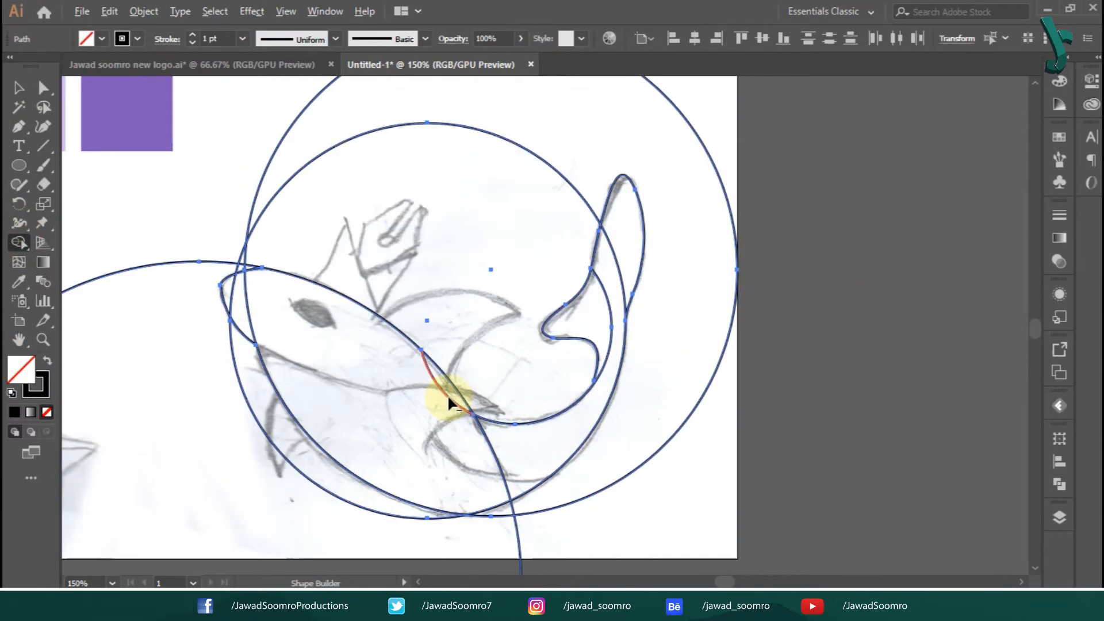
alt+click(447, 396)
drag(362, 178, 461, 288)
alt+click(601, 249)
alt+click(725, 175)
drag(282, 368, 453, 135)
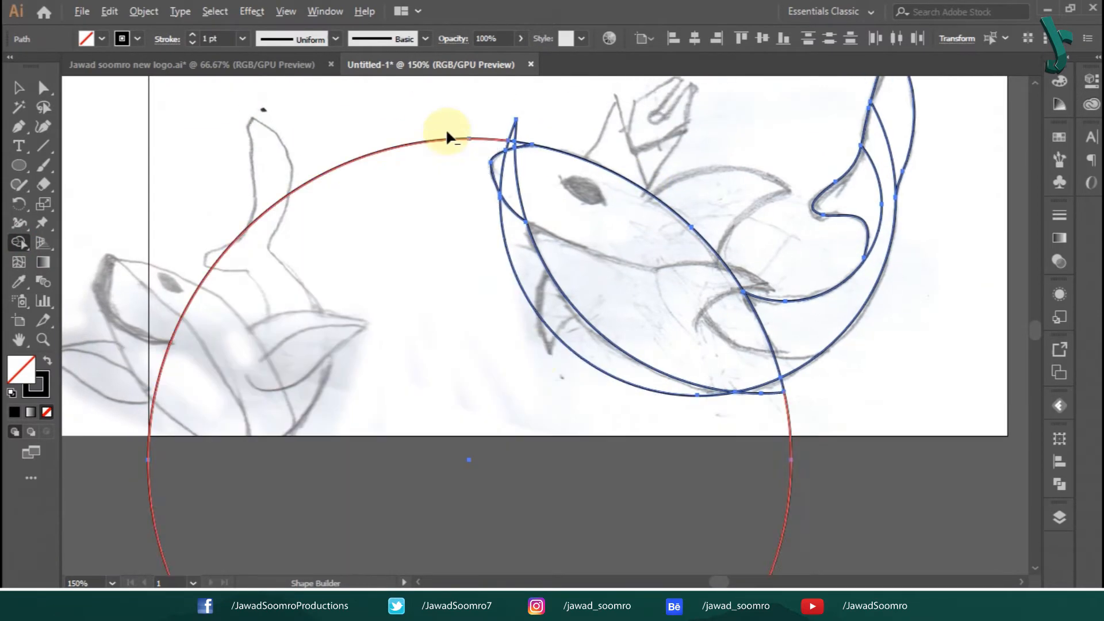
alt+click(447, 137)
Erase the leftover circle pieces around the snout, below the belly and inside the tail with the Shape Builder tool.
drag(853, 363, 725, 457)
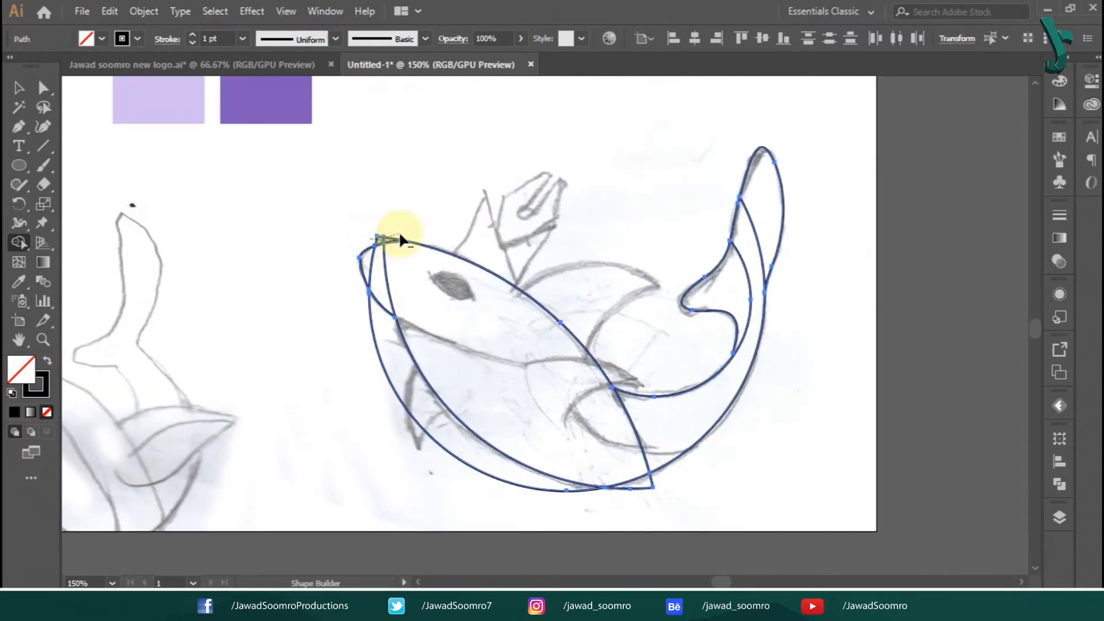
drag(712, 397, 581, 356)
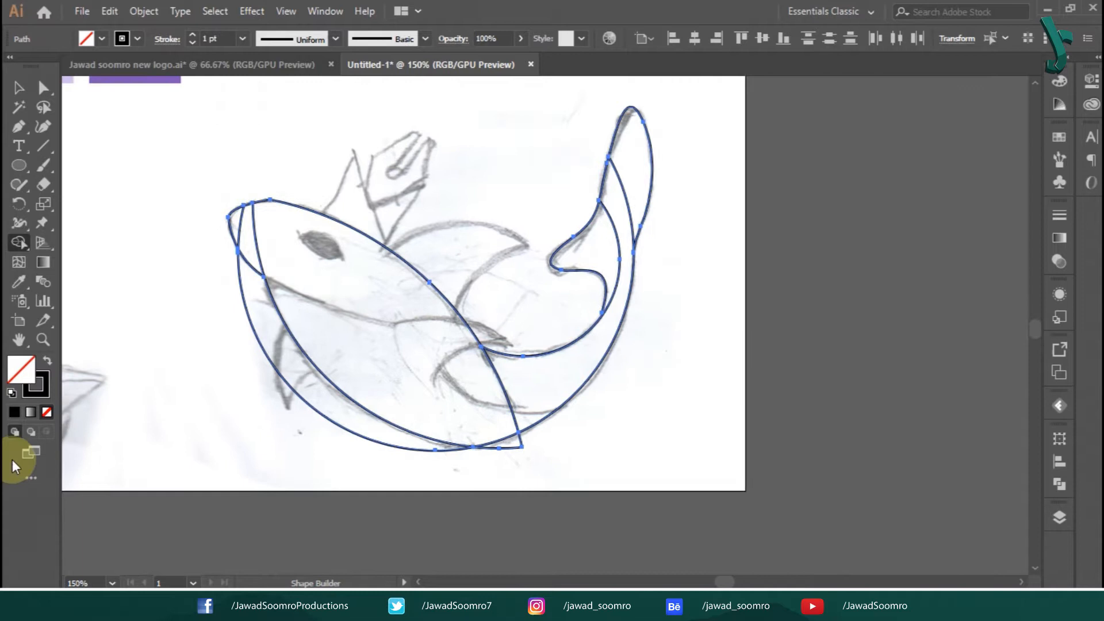
alt+click(249, 317)
alt+click(255, 236)
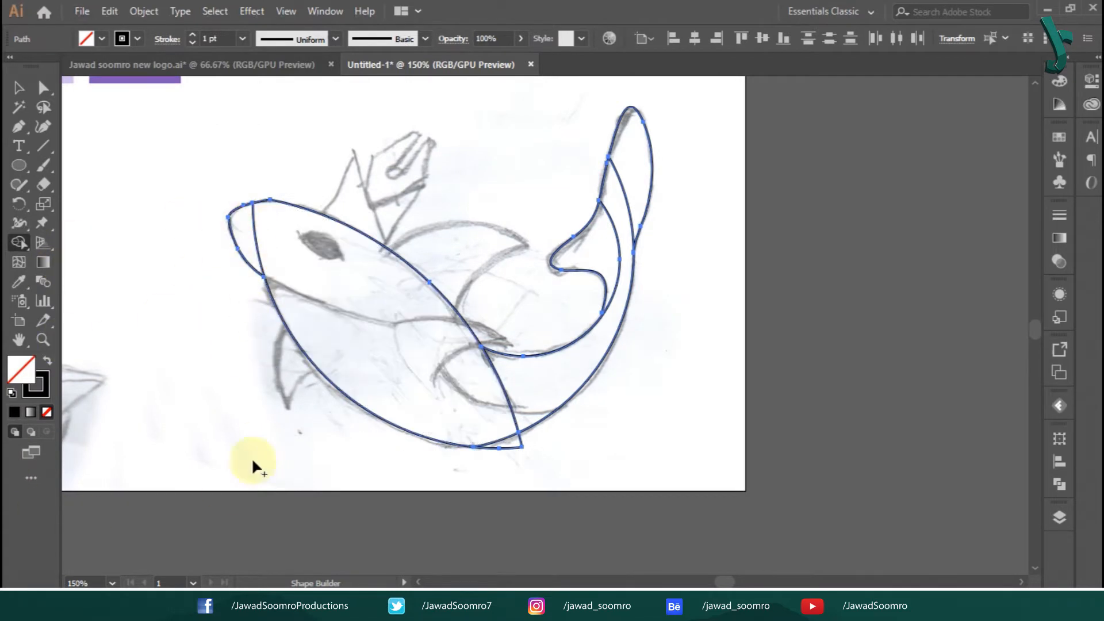
alt+click(627, 216)
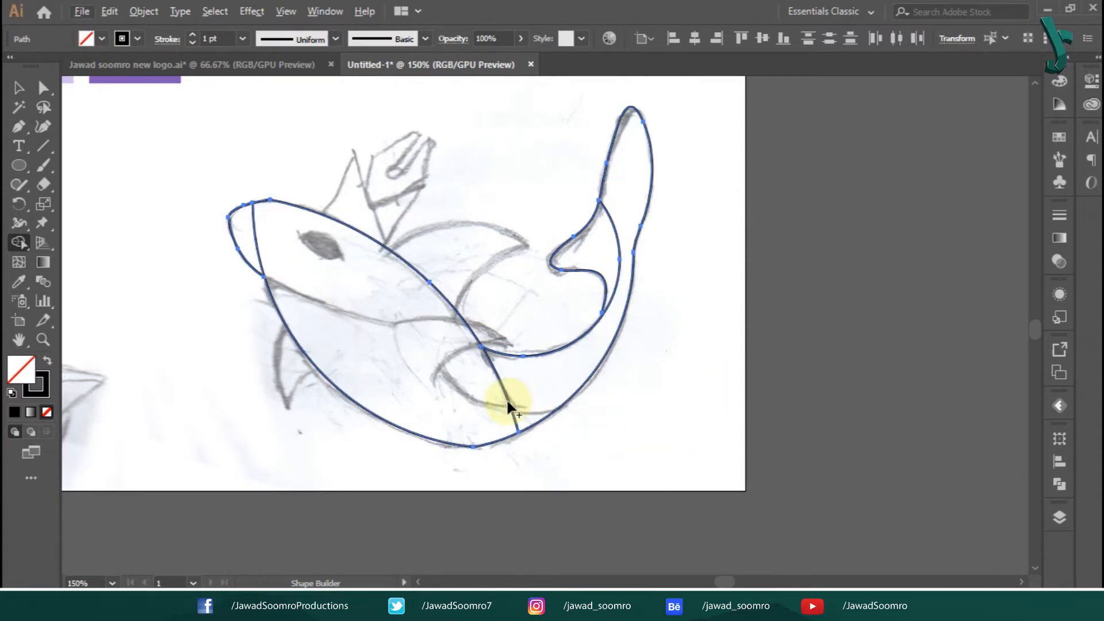
Try to delete the belly curve that crosses the snout.
click(18, 87)
click(255, 267)
click(278, 243)
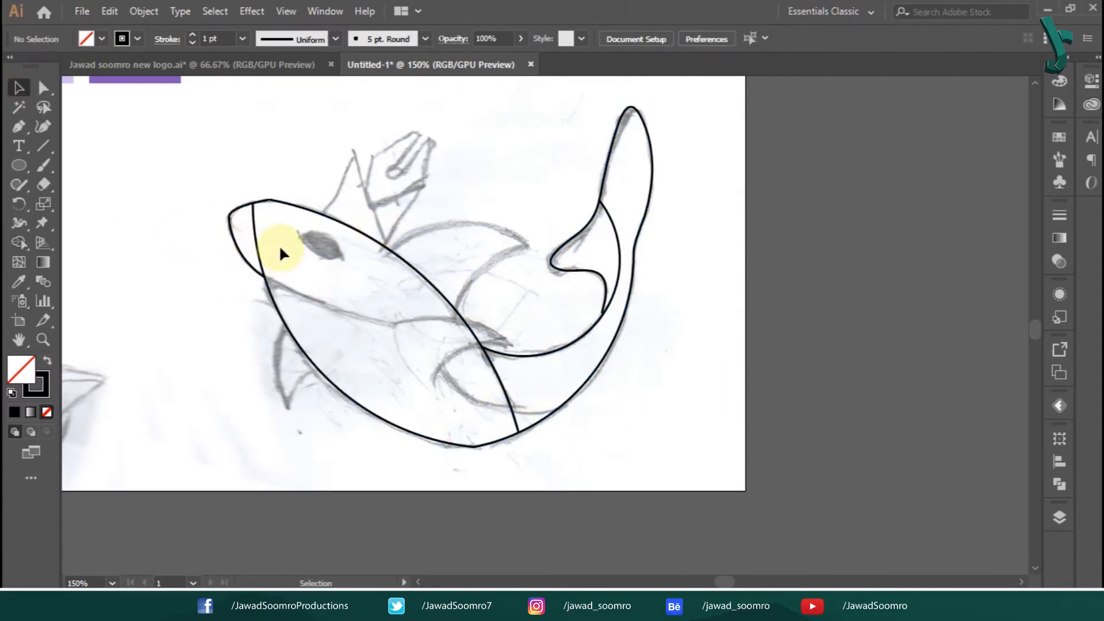
click(256, 270)
key(Delete)
key(ctrl+z)
click(296, 253)
click(257, 243)
click(687, 296)
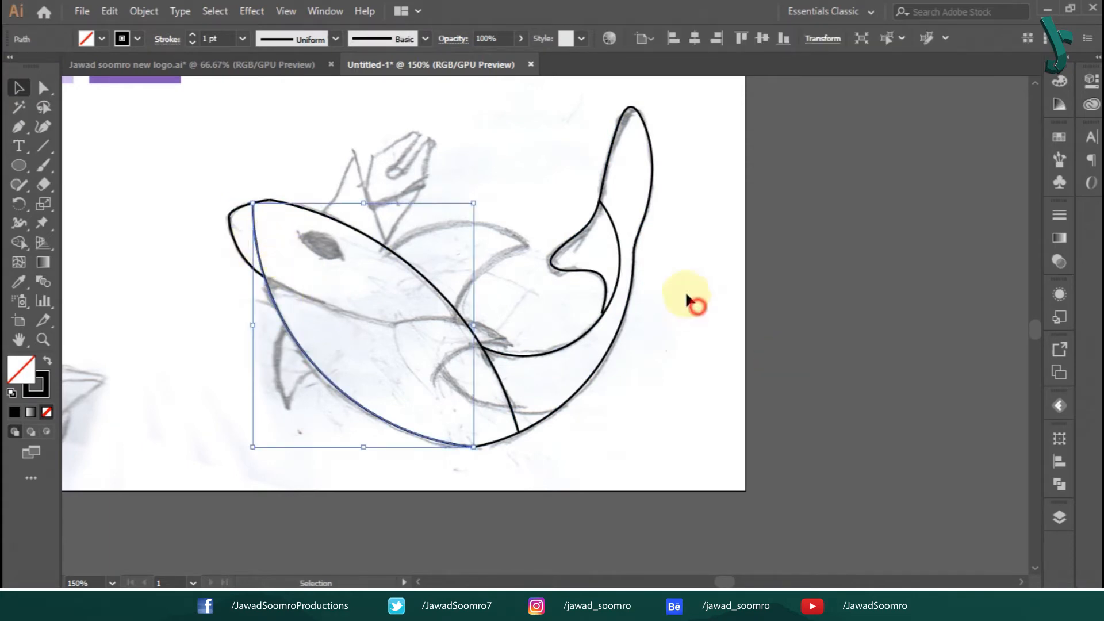
Move the lower end anchor of the tail's inner curve onto the inner body arc.
click(623, 320)
key(ctrl+plus)
key(ctrl+plus)
key(ctrl+plus)
key(ctrl+plus)
key(ctrl+plus)
key(ctrl+plus)
drag(862, 438, 536, 181)
click(602, 431)
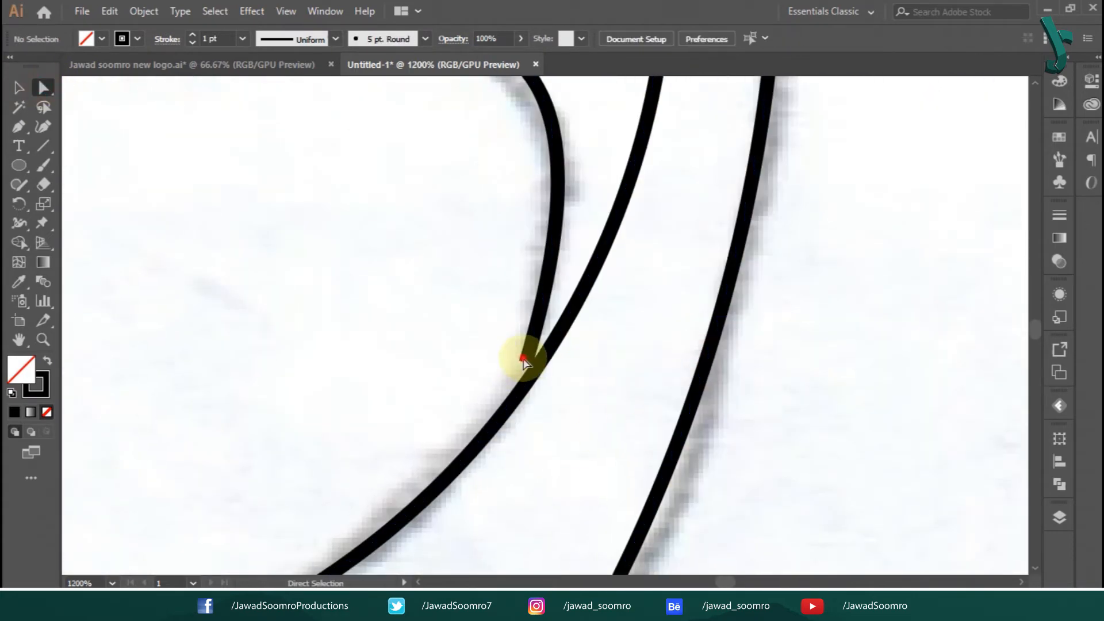
drag(523, 358, 523, 383)
Adjust the tail path's anchor points and handles around its outer joint and notch to follow the sketch.
drag(499, 465, 526, 206)
key(ctrl+minus)
drag(468, 474, 517, 207)
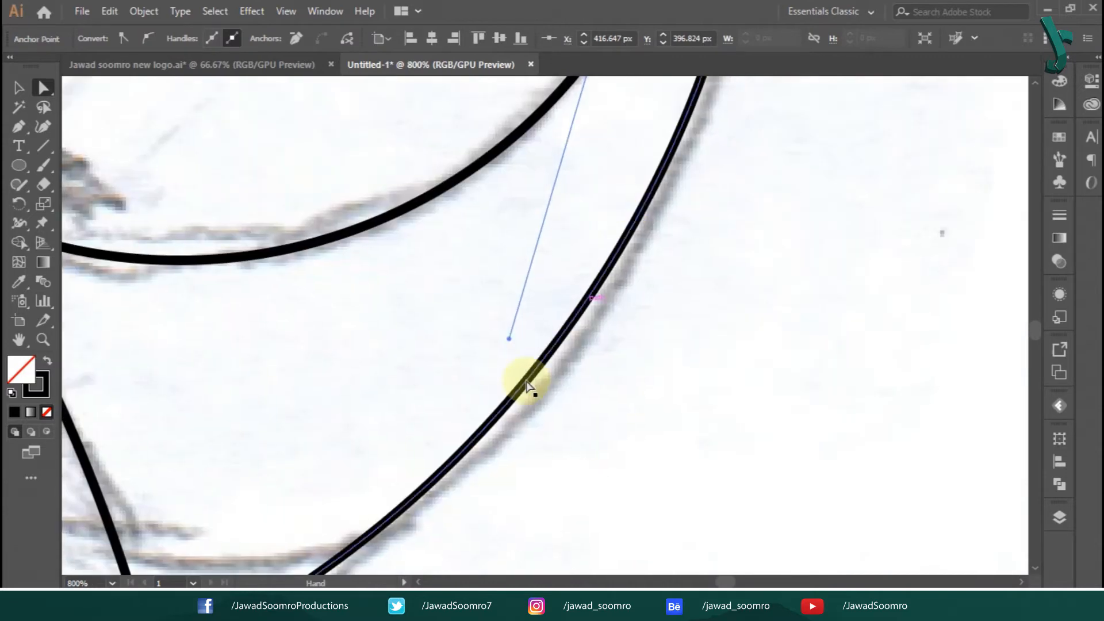
drag(578, 264, 552, 425)
drag(570, 213, 571, 218)
drag(626, 183, 611, 408)
drag(554, 445, 547, 455)
drag(251, 182, 253, 215)
key(ctrl+minus)
key(ctrl+minus)
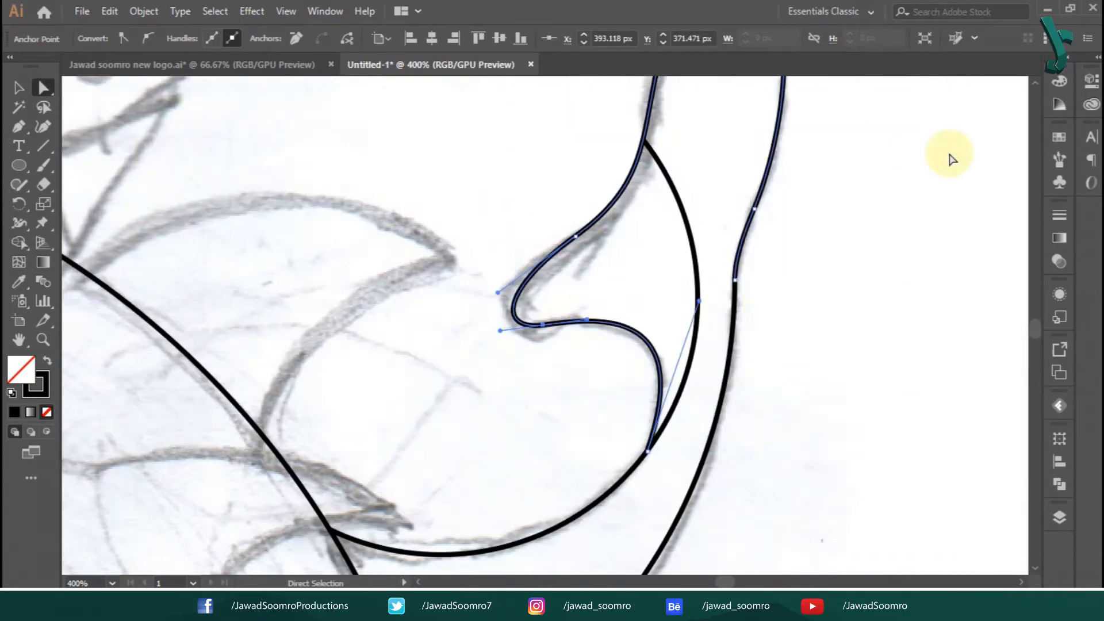
click(948, 154)
Try to cut the inner body arc with the Scissors tool where it meets the tail's inner curve.
click(22, 91)
click(631, 468)
drag(46, 186, 161, 204)
click(651, 448)
click(20, 89)
click(681, 215)
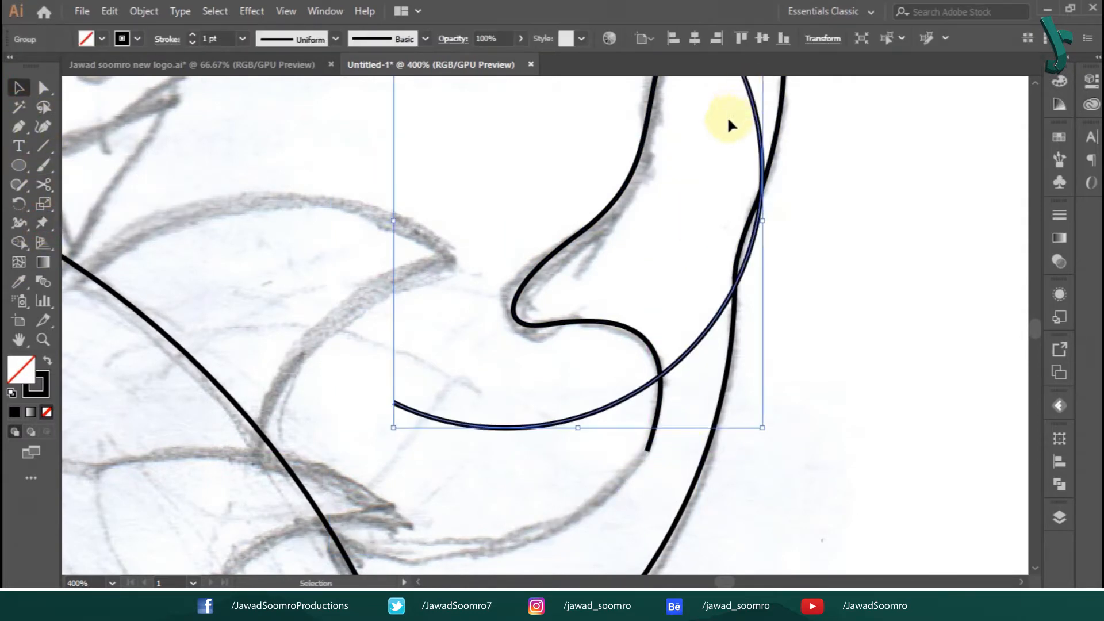
Cut the inner body arc with the Scissors tool at the lower end of the tail's inner curve.
click(667, 425)
click(41, 189)
click(649, 452)
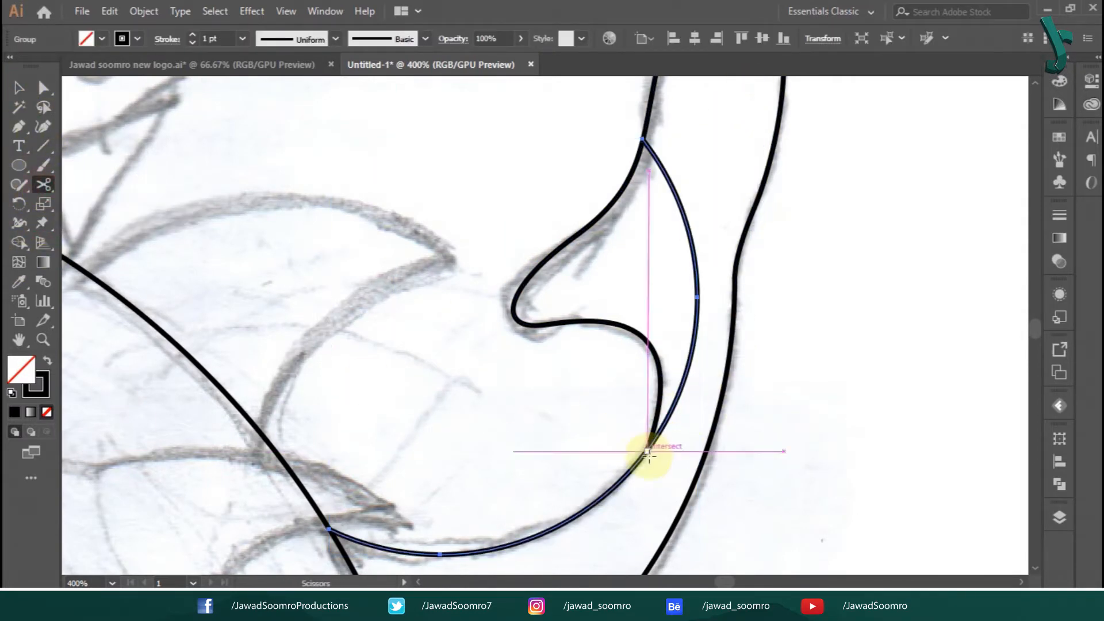
click(647, 451)
click(19, 88)
drag(691, 360, 569, 223)
key(ctrl+z)
Ungroup the cut inner body arc and delete its upper piece inside the tail.
click(657, 426)
right_click(698, 330)
click(735, 438)
click(820, 379)
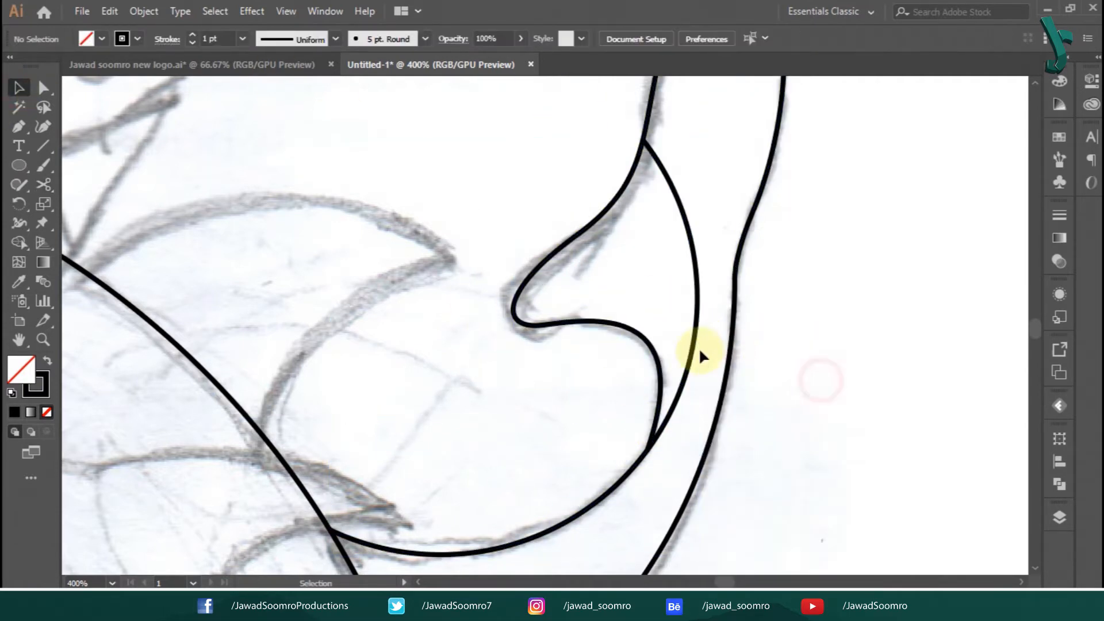
click(698, 348)
key(Delete)
Join the lower end of the tail's inner curve to the remaining inner body arc.
drag(684, 398, 612, 468)
click(850, 295)
click(43, 88)
click(637, 453)
key(ctrl+z)
key(ctrl+z)
key(ctrl+z)
Remove the extra anchor point beside the tail joint and reshape the inner body curve along the sketch.
click(145, 13)
mouse_move(218, 374)
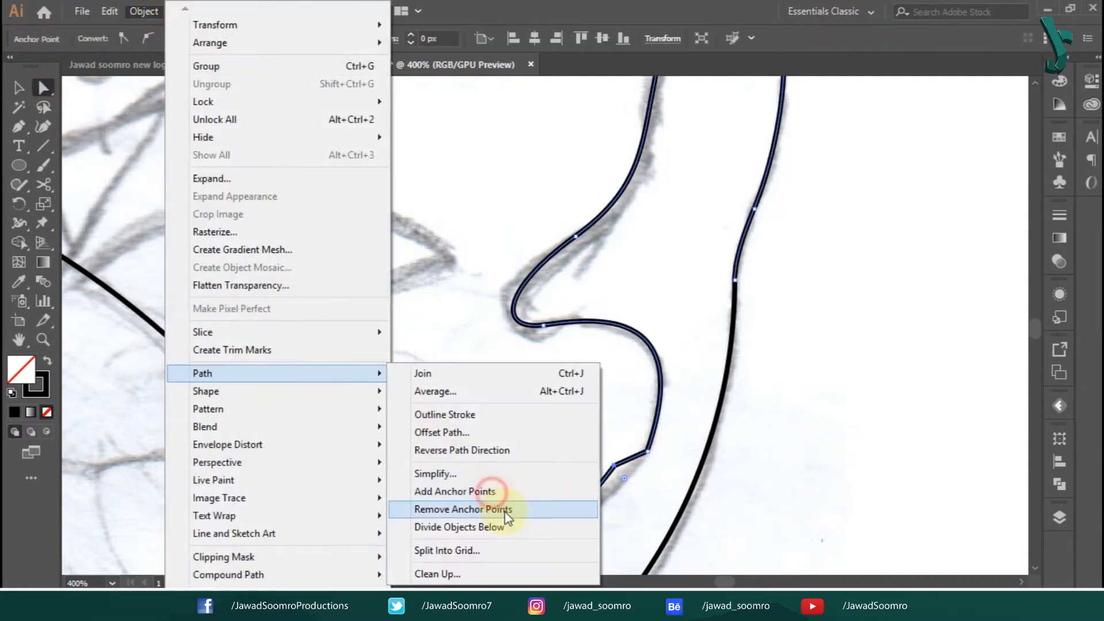
click(502, 510)
drag(596, 539, 594, 448)
drag(524, 463, 784, 483)
click(780, 395)
Split the belly curve at the point where it meets the snout's lower end.
key(ctrl+minus)
key(ctrl+minus)
click(303, 246)
key(ctrl+plus)
key(ctrl+plus)
key(ctrl+plus)
drag(271, 180, 525, 402)
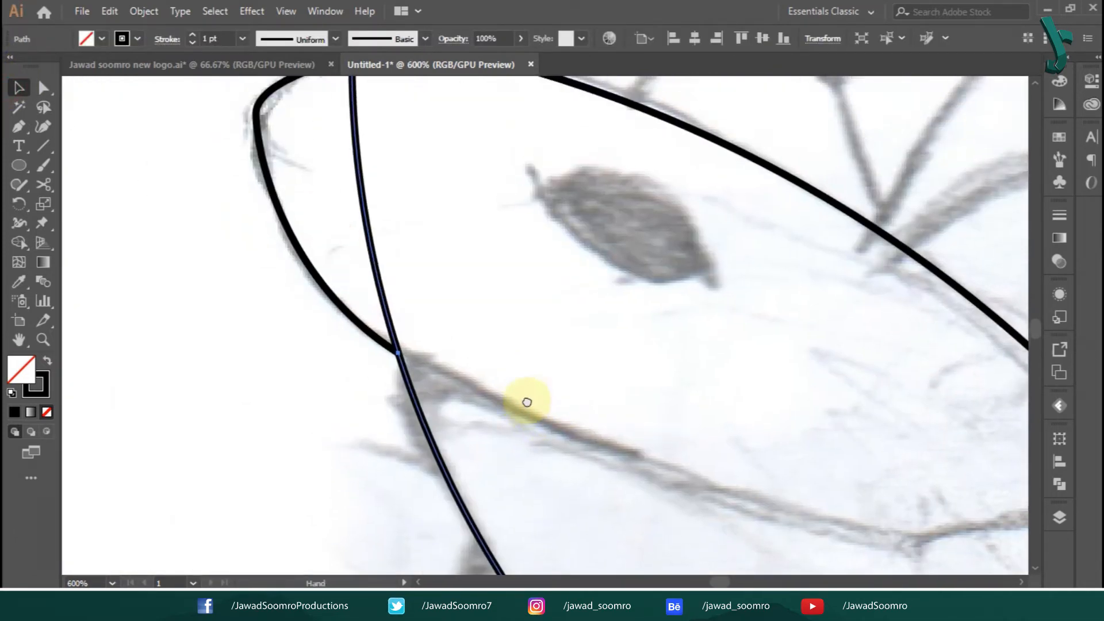
key(a)
click(197, 254)
drag(359, 215, 413, 343)
click(459, 482)
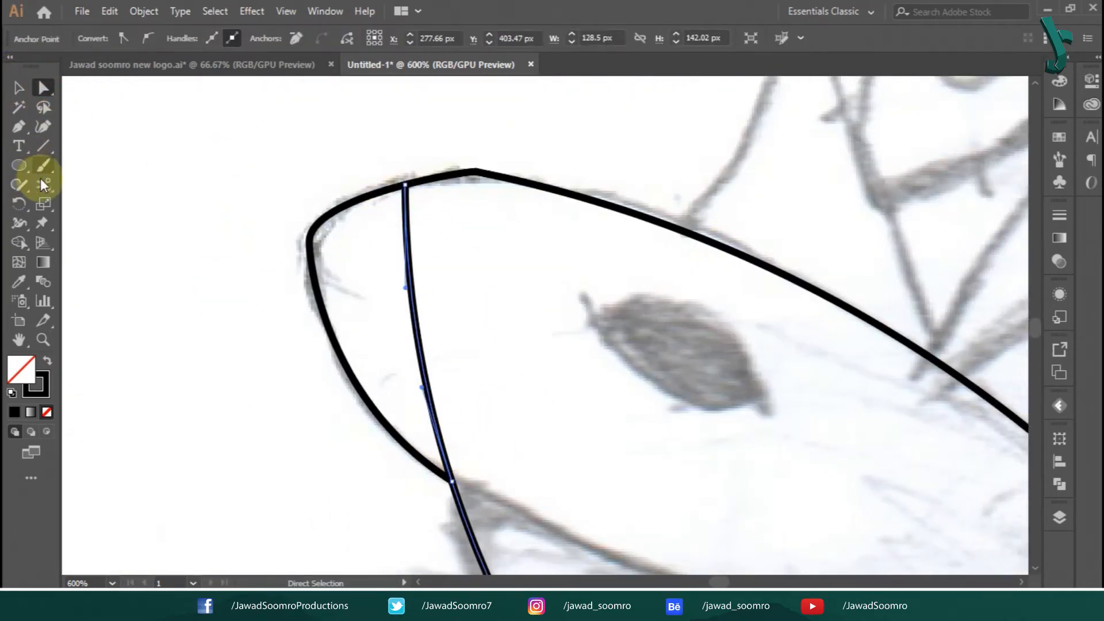
Delete the cut-off piece crossing the snout and join the snout path to the remaining belly curve.
click(17, 89)
click(230, 180)
drag(409, 256, 470, 254)
key(Delete)
drag(498, 408, 429, 506)
right_click(479, 457)
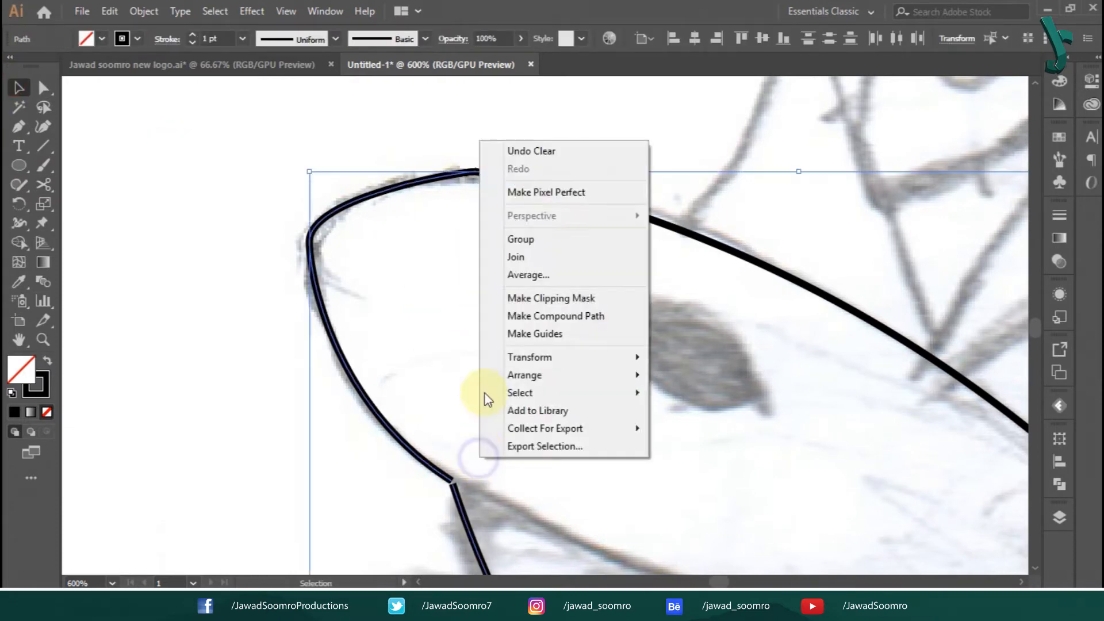
click(515, 257)
click(657, 348)
Try to reshape the belly curve's end anchor at the lowest point of the body.
key(ctrl+minus)
key(ctrl+minus)
key(ctrl+minus)
key(ctrl+minus)
drag(744, 463, 639, 399)
key(ctrl+plus)
key(ctrl+plus)
drag(655, 437, 526, 364)
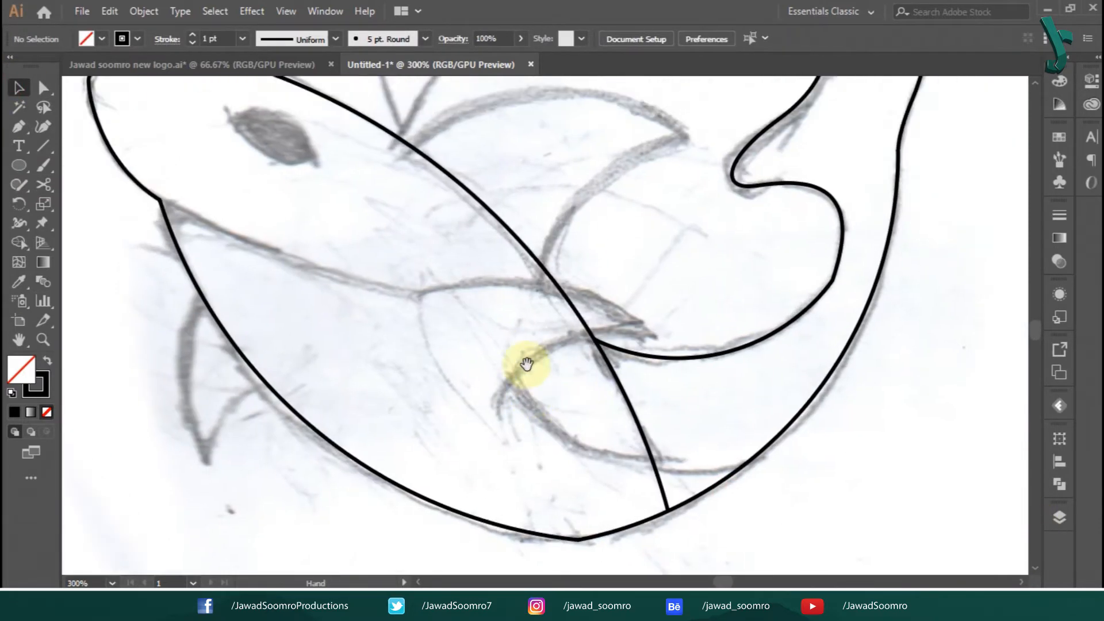
click(41, 90)
click(592, 539)
scroll(575, 489, down, 2)
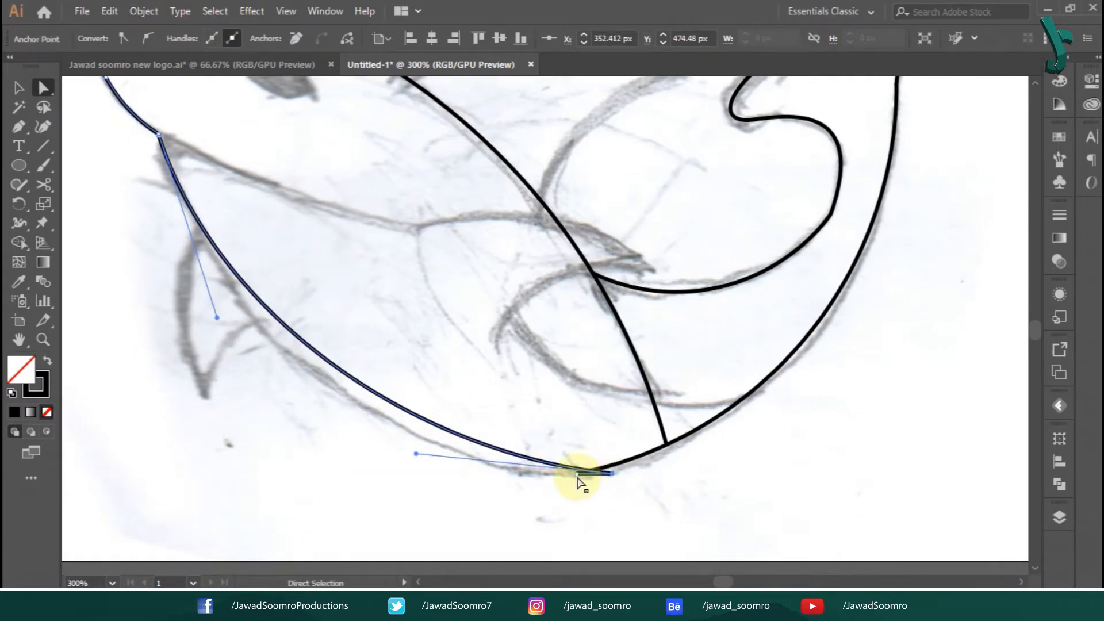
key(ctrl+z)
click(660, 486)
click(577, 473)
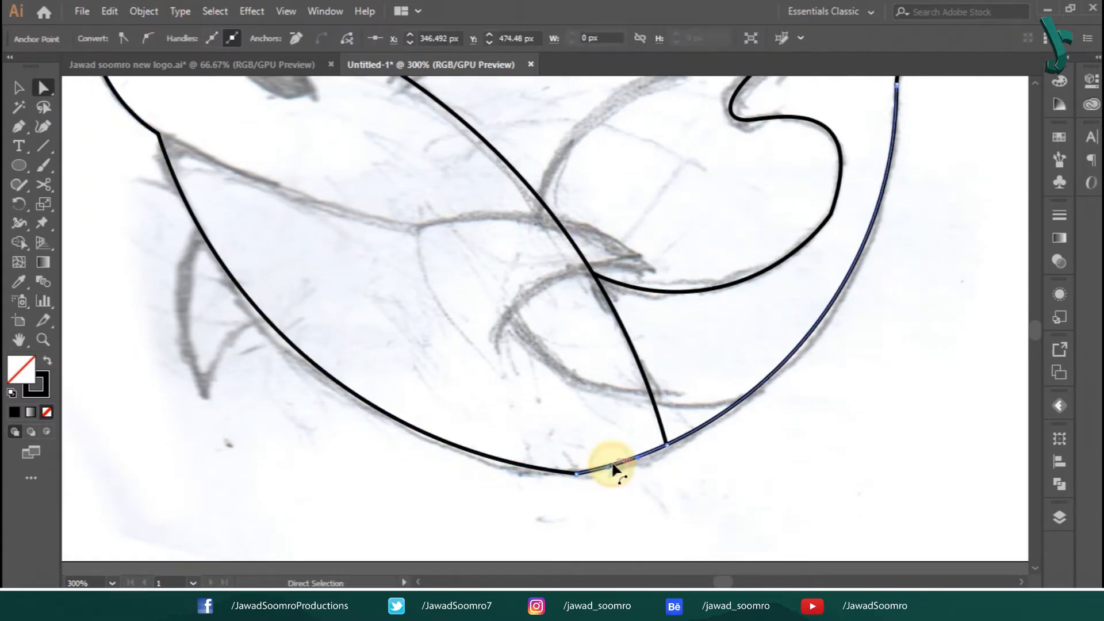
key(ctrl+z)
Remove the extra anchor point near the body's lowest point and join the belly curve to the outer body curve.
click(142, 12)
drag(578, 474, 543, 494)
mouse_move(204, 373)
click(530, 507)
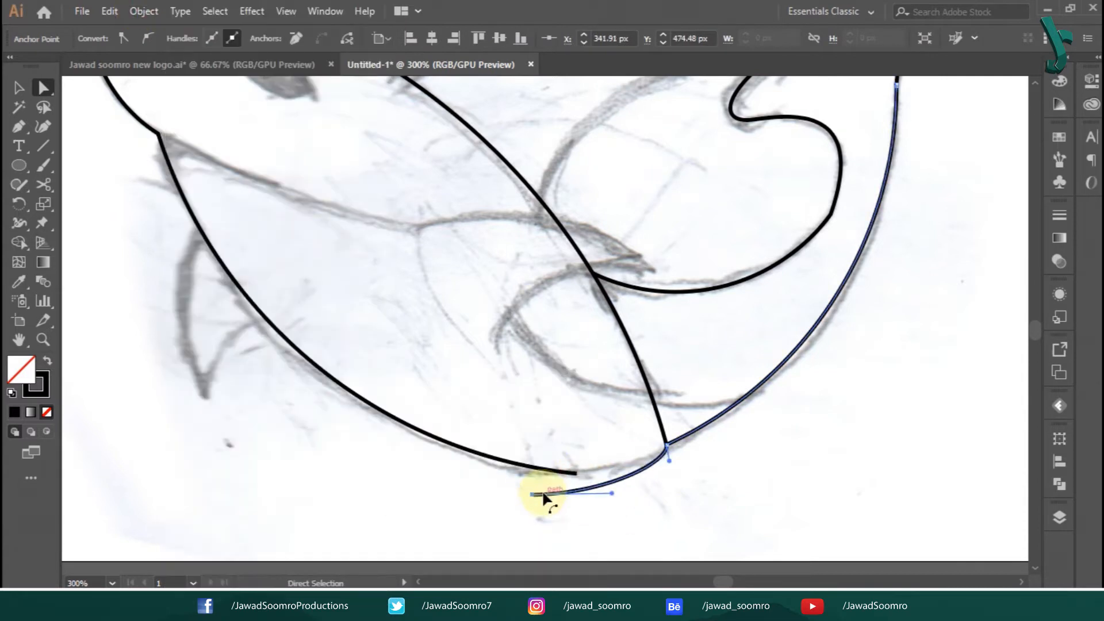
drag(557, 434, 594, 496)
right_click(578, 482)
click(627, 280)
click(693, 480)
Adjust the anchors and handles at the body's lowest point into a smooth curve following the sketch.
click(667, 445)
drag(668, 460, 634, 458)
drag(655, 471, 565, 473)
click(622, 481)
key(ctrl+z)
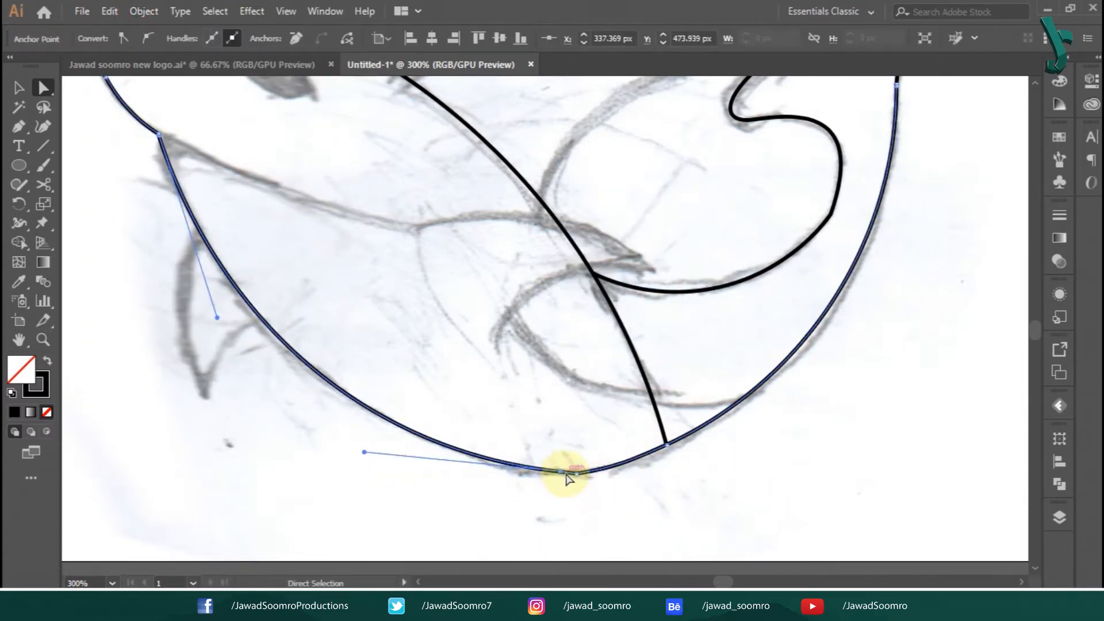
Try to remove the extra anchor point at the bottom of the belly curve.
click(143, 12)
click(348, 371)
click(517, 507)
key(ctrl+z)
key(ctrl+z)
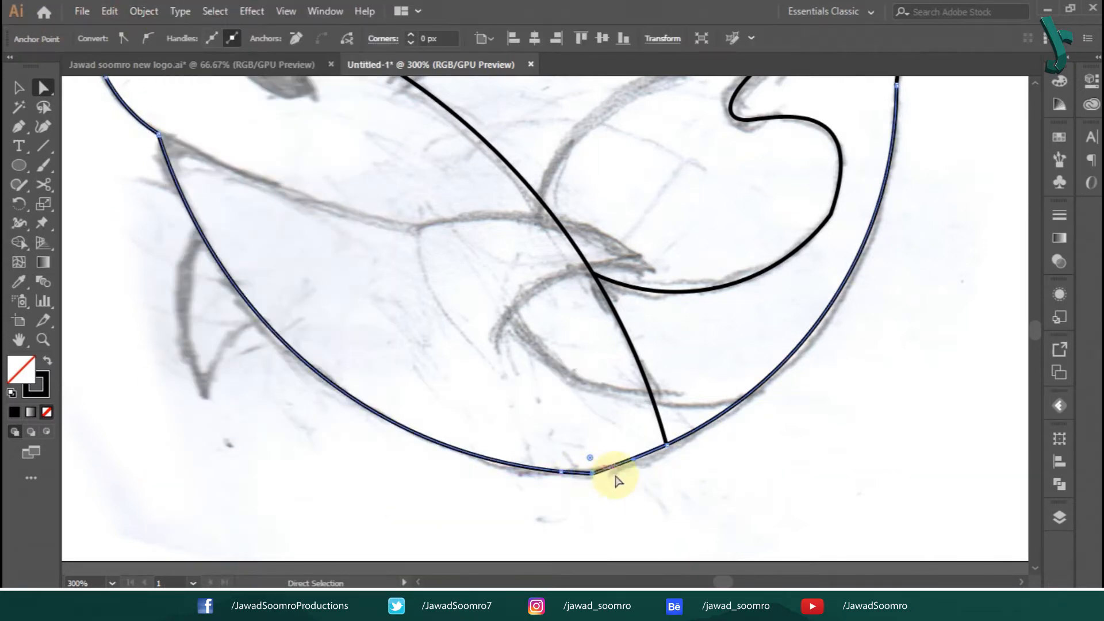
click(78, 163)
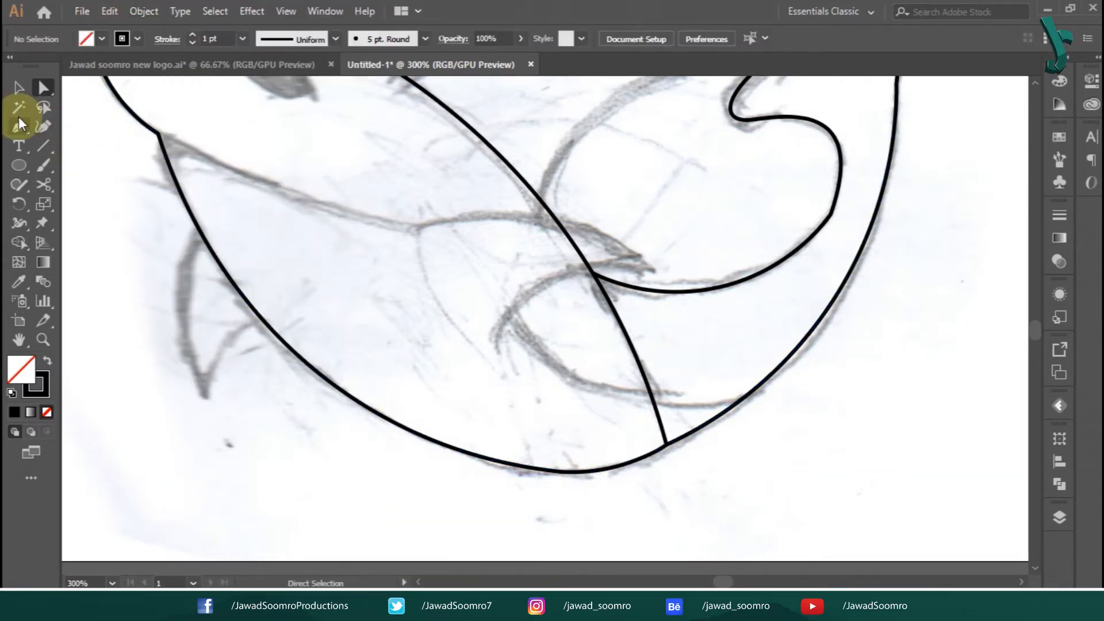
Trace the side fin with the Pen tool, from its front edge over the pointed tip to its inner curve.
key(ctrl+minus)
key(ctrl+minus)
click(18, 87)
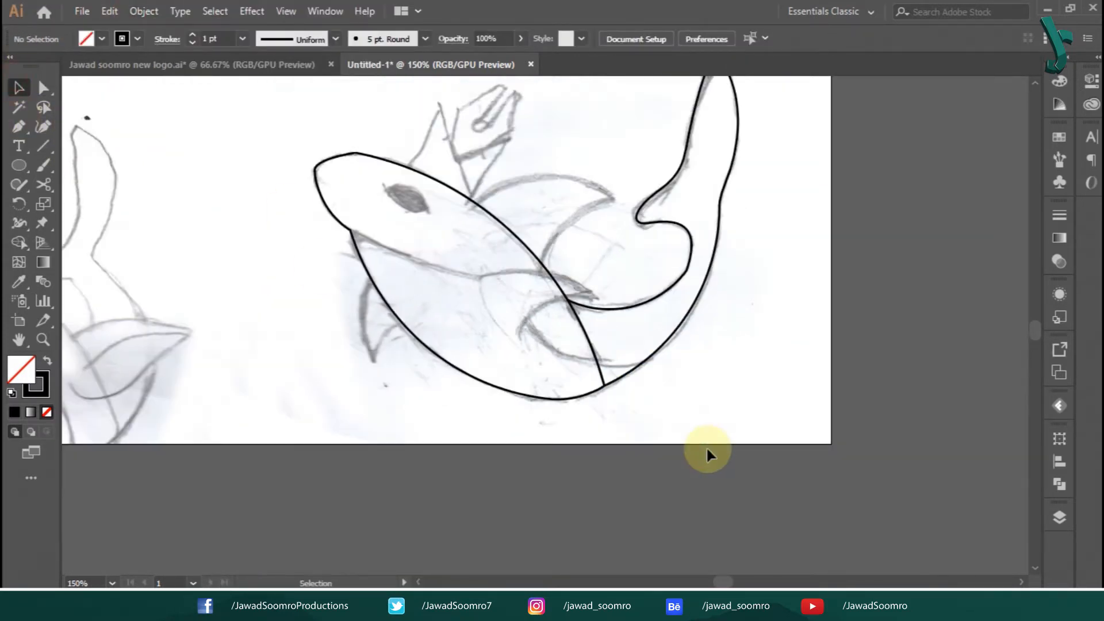
click(19, 126)
drag(719, 413, 775, 423)
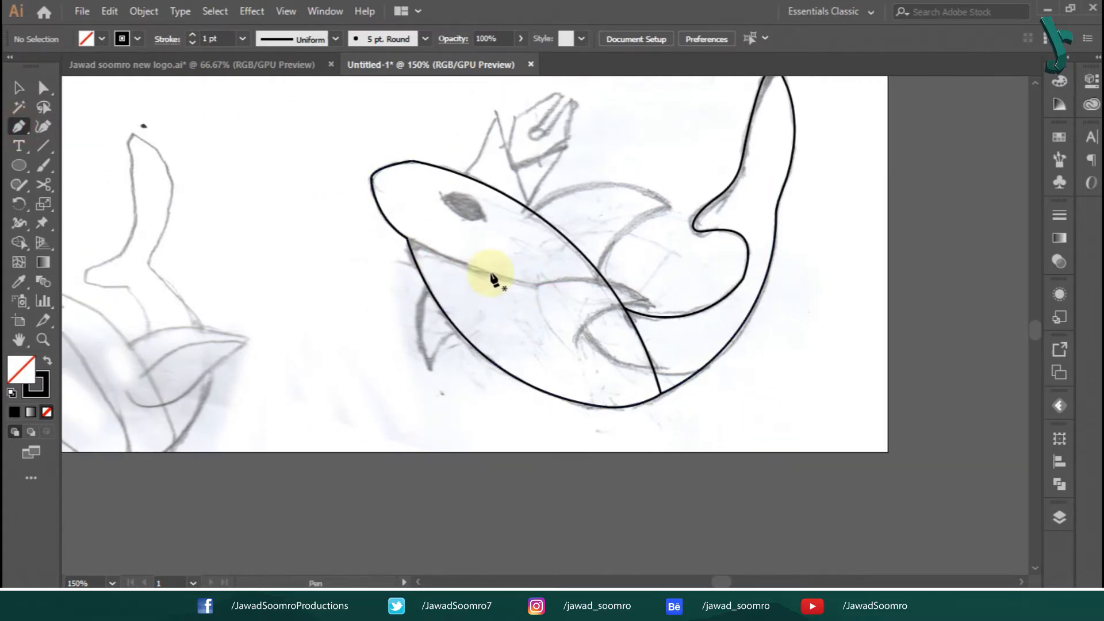
click(536, 284)
drag(642, 304, 713, 347)
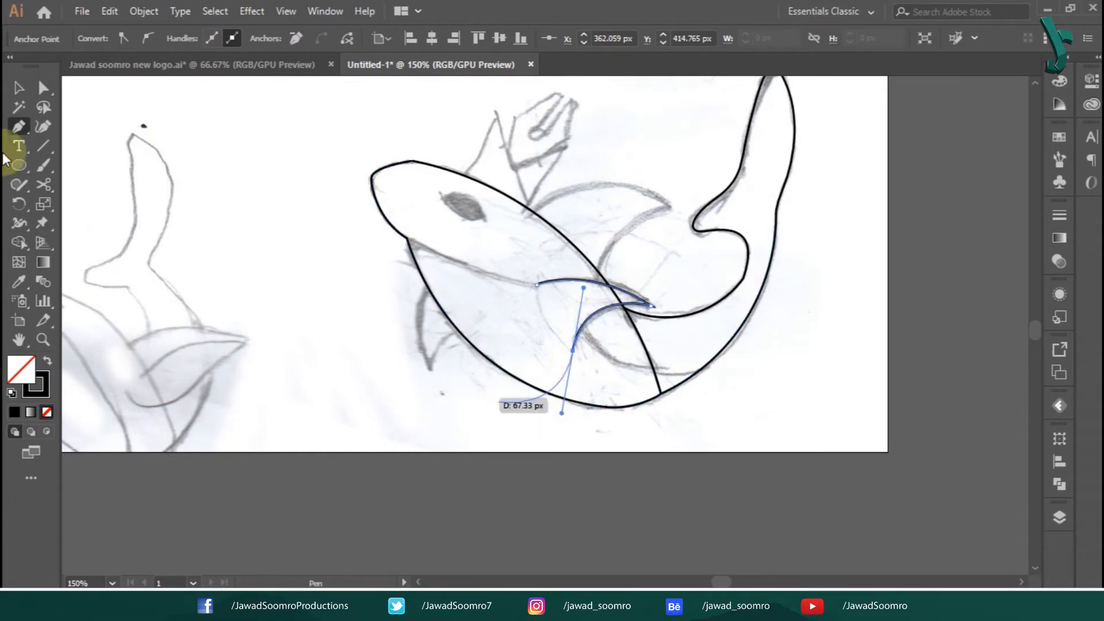
Move the side fin path towards the snout so its tip stays inside the back curve.
click(20, 88)
click(322, 198)
drag(612, 305, 576, 298)
click(822, 319)
Trace the mouth line with the Pen tool from the snout's lower corner to the front end of the side fin.
key(ctrl+plus)
drag(835, 368, 782, 419)
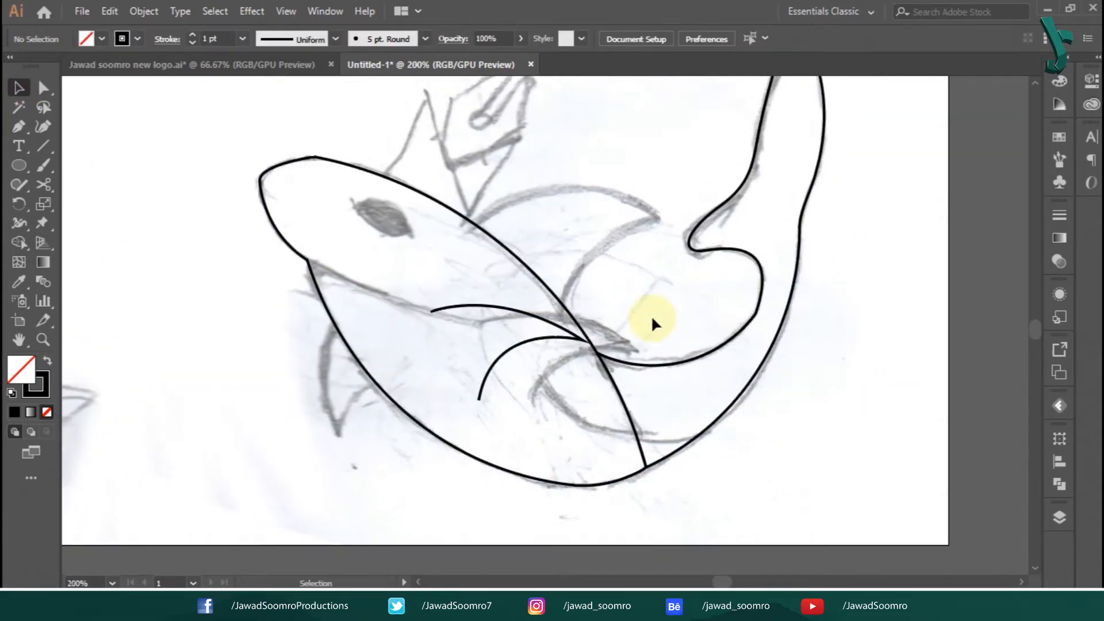
key(p)
click(307, 260)
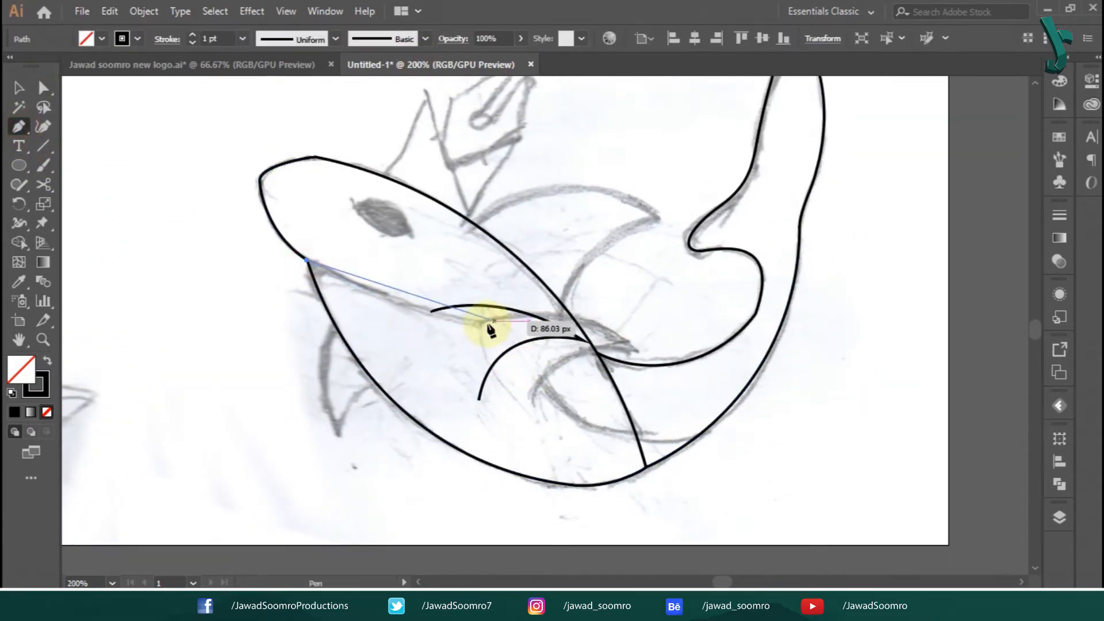
click(431, 311)
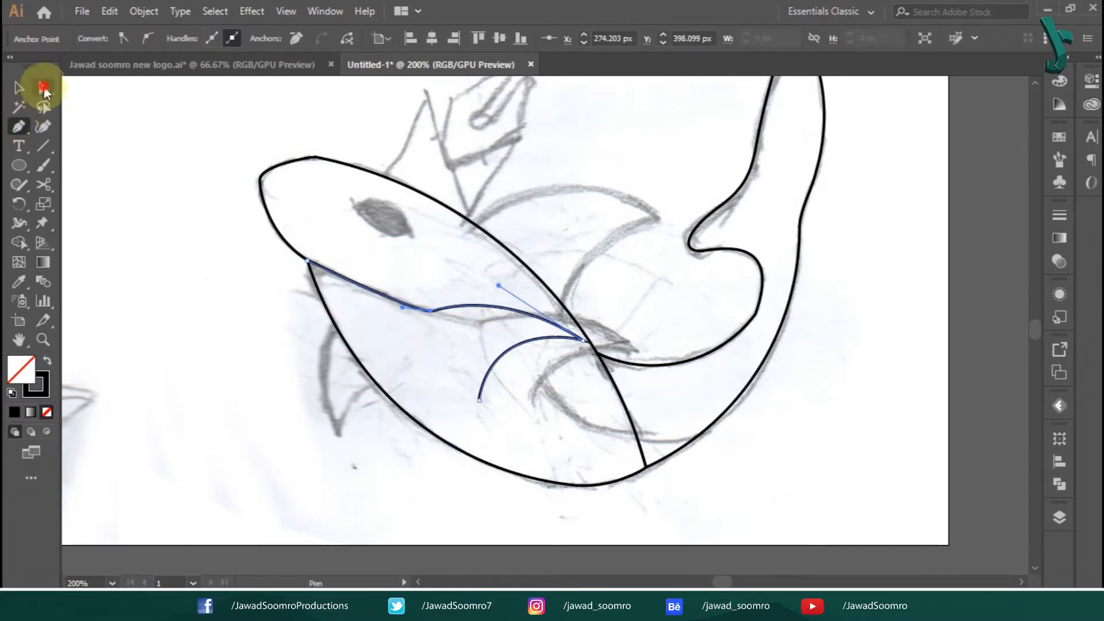
Shorten the side fin by moving its tip and the end of its inner curve inward.
click(44, 88)
drag(583, 341, 542, 345)
drag(479, 406, 510, 389)
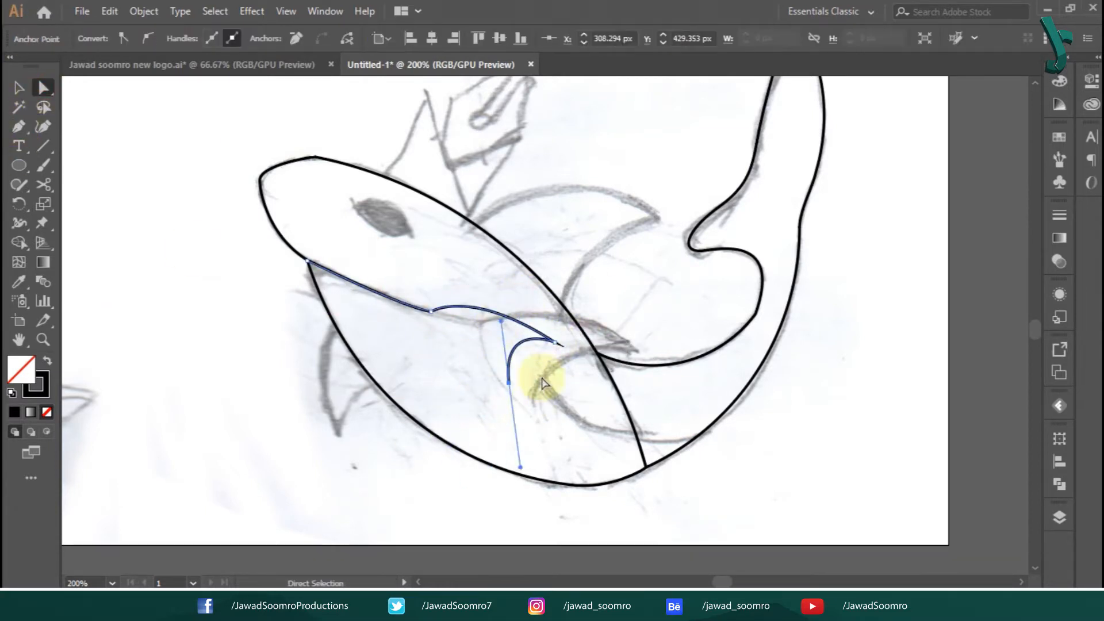
Extend the side fin's inner curve to the outer body curve with the Pen tool and adjust its handles.
click(510, 384)
mouse_move(689, 441)
mouse_down()
mouse_move(842, 439)
mouse_move(838, 451)
mouse_up()
click(44, 88)
click(566, 353)
click(516, 339)
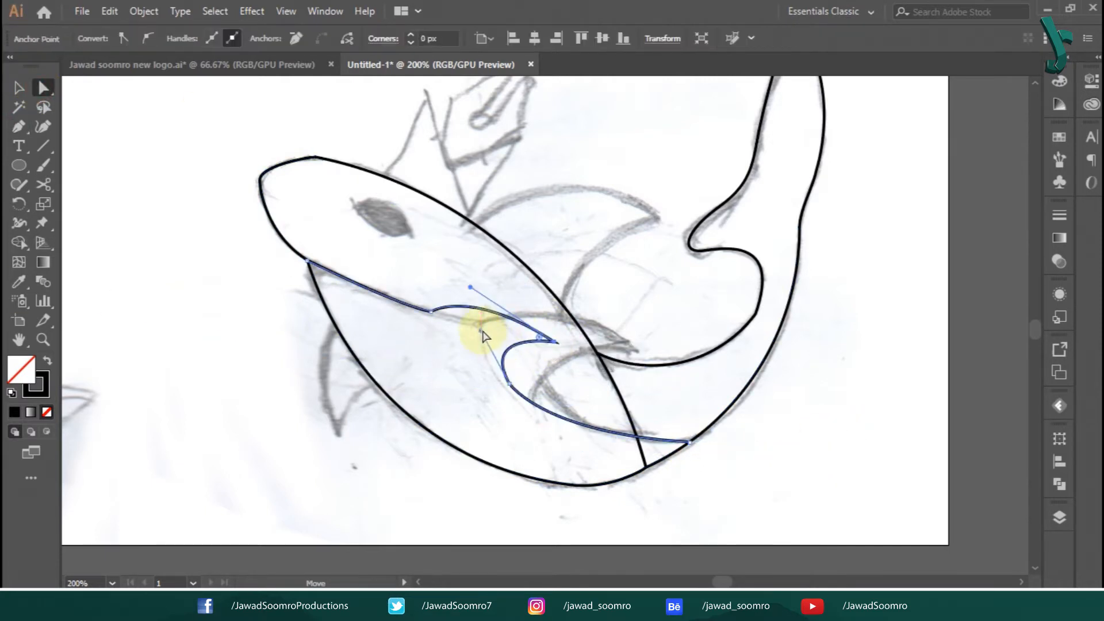
click(844, 370)
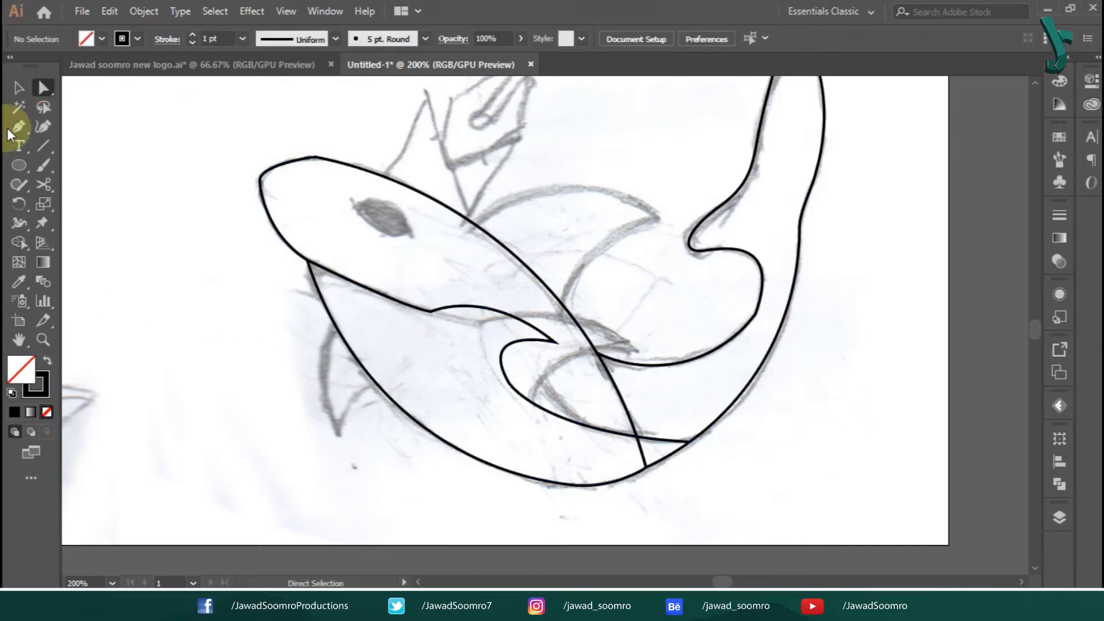
Trace the small fin below the jaw with the Pen tool, from the belly curve to its tip and back.
click(335, 327)
drag(335, 433, 365, 484)
click(335, 432)
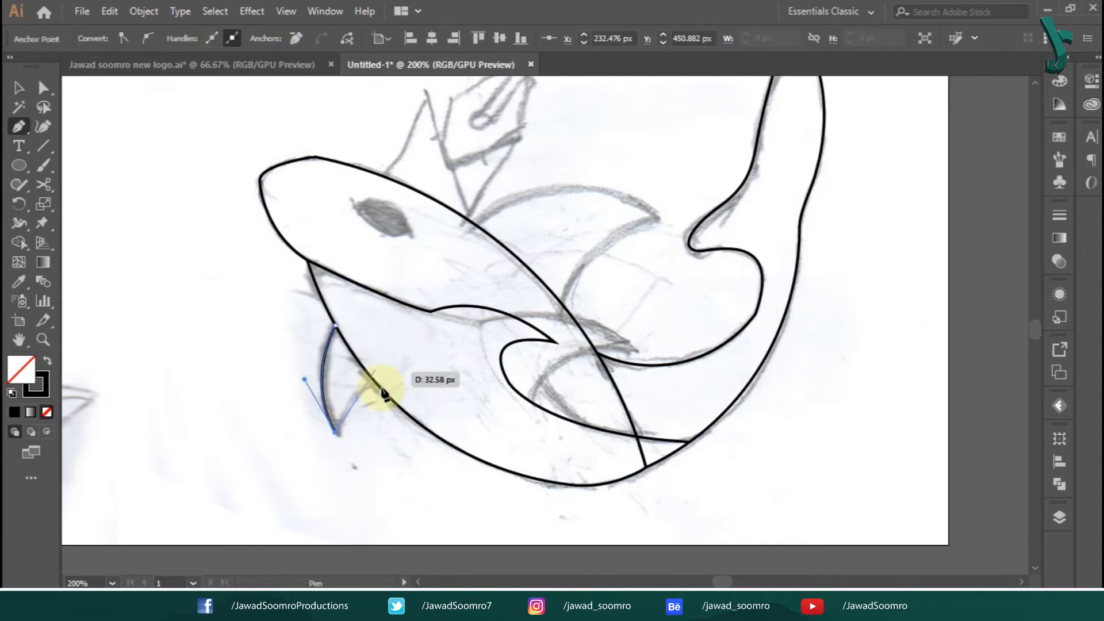
mouse_move(382, 389)
mouse_down()
mouse_move(410, 401)
mouse_move(414, 449)
mouse_up()
Trace the dorsal fin with the Pen tool, from the back curve to the fin tip and back to the body.
click(483, 304)
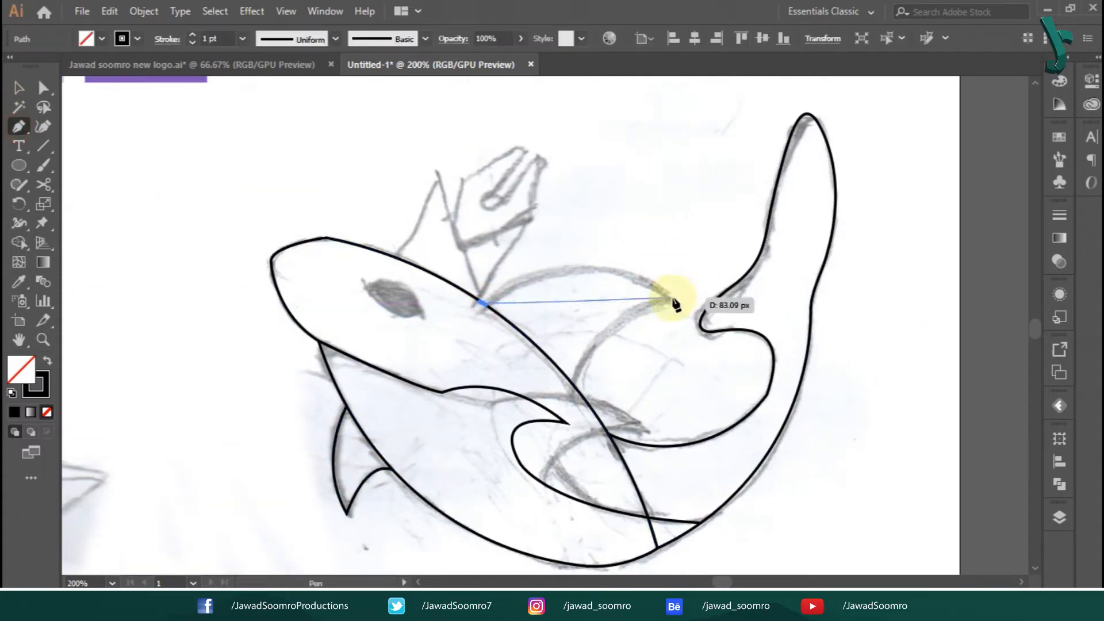
drag(669, 297, 768, 361)
drag(576, 388, 569, 453)
click(19, 88)
click(222, 124)
Draw a black circle without a stroke, overlap it with a copy, and intersect them into a lens-shaped eye on the head.
click(17, 172)
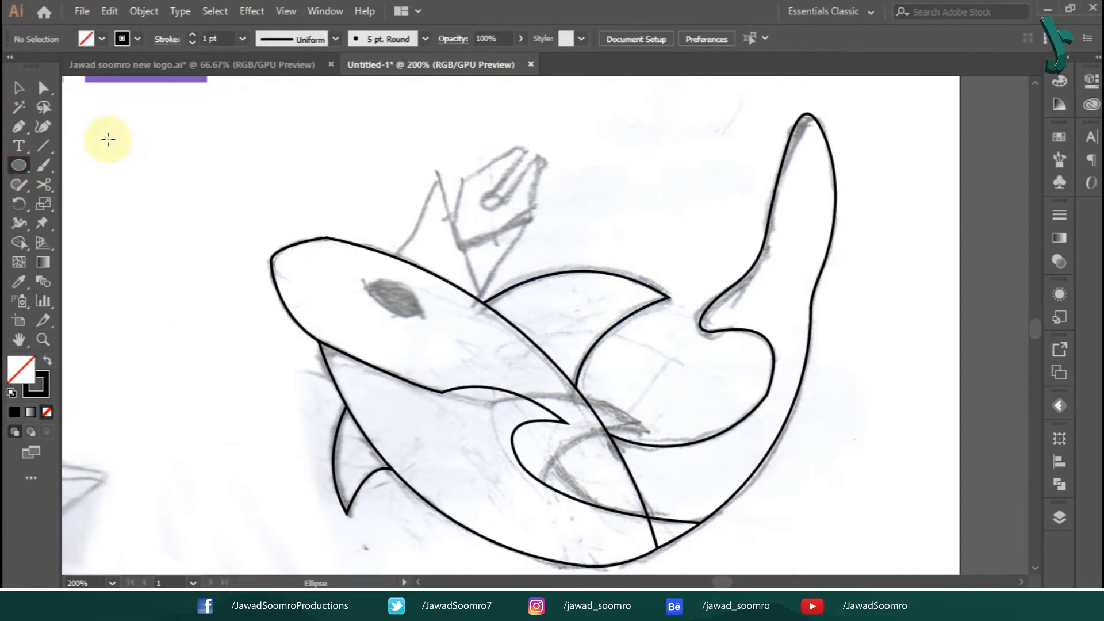
drag(110, 138, 185, 210)
click(19, 88)
key(shift+x)
mouse_move(138, 168)
mouse_down()
mouse_move(140, 141)
mouse_move(367, 296)
mouse_up()
click(1058, 484)
click(930, 474)
click(281, 79)
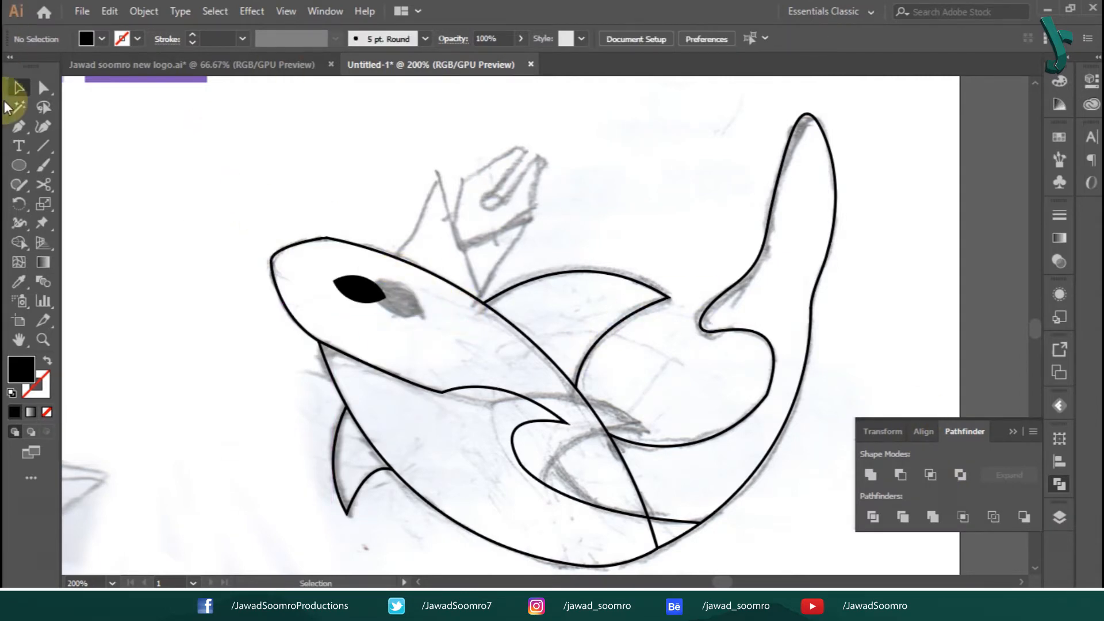
Hide the locked sketch image beneath the traced shark outline.
drag(241, 233, 790, 462)
key(ctrl+minus)
mouse_move(671, 363)
mouse_down()
mouse_move(606, 334)
mouse_move(629, 408)
mouse_move(588, 442)
mouse_up()
click(1059, 517)
scroll(868, 532, down, 5)
click(861, 534)
click(879, 172)
Remove the snout curve's anchor point at the top of the head, where it meets the back curve.
click(44, 88)
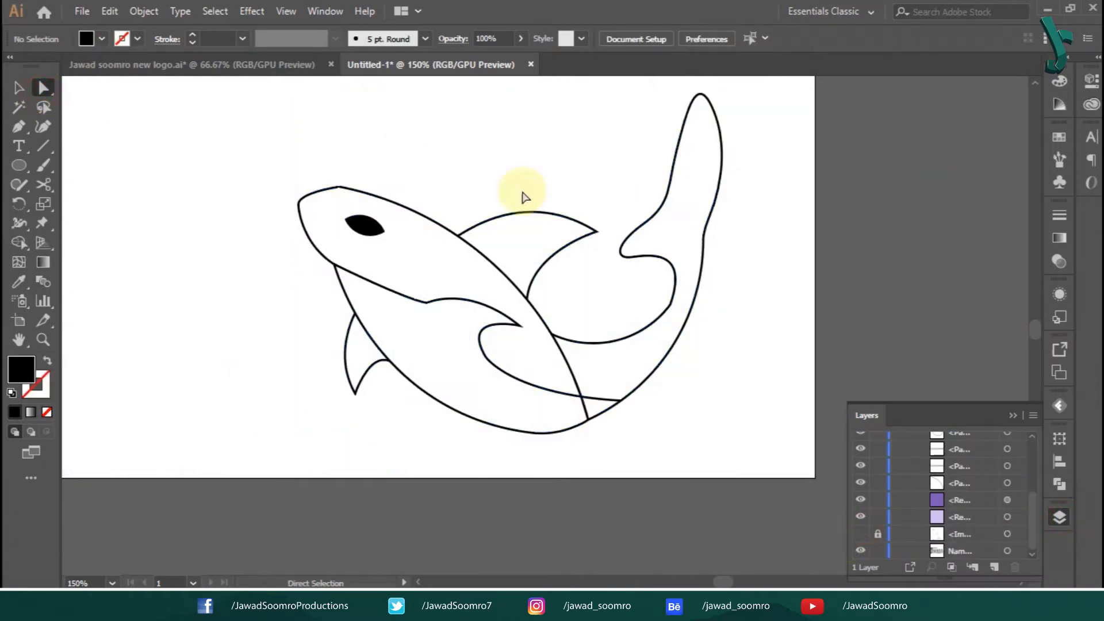
mouse_move(390, 134)
mouse_down()
mouse_move(319, 197)
mouse_move(349, 101)
mouse_up()
click(144, 12)
key(Escape)
key(ctrl+z)
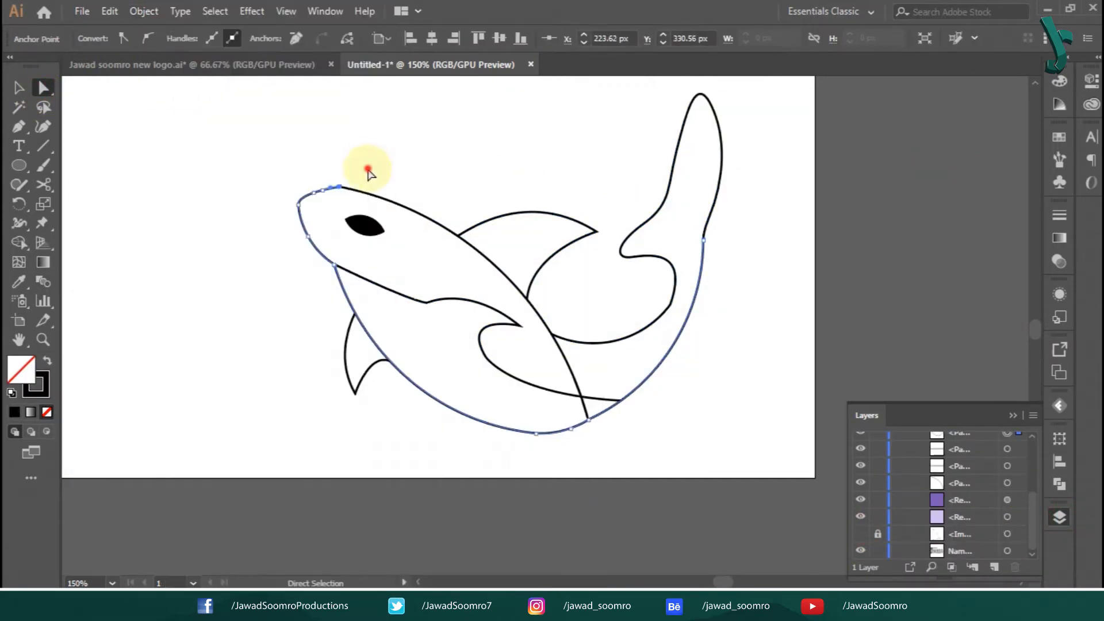
click(370, 170)
click(339, 186)
key(ctrl+plus)
key(ctrl+plus)
key(ctrl+plus)
key(ctrl+plus)
drag(545, 323, 496, 375)
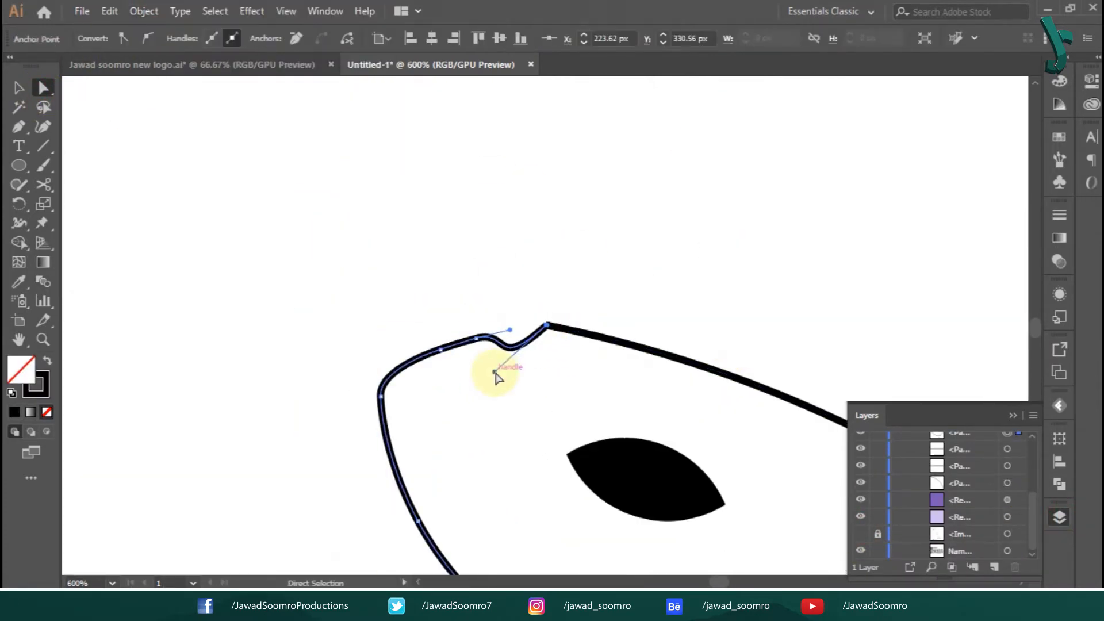
click(144, 11)
click(341, 369)
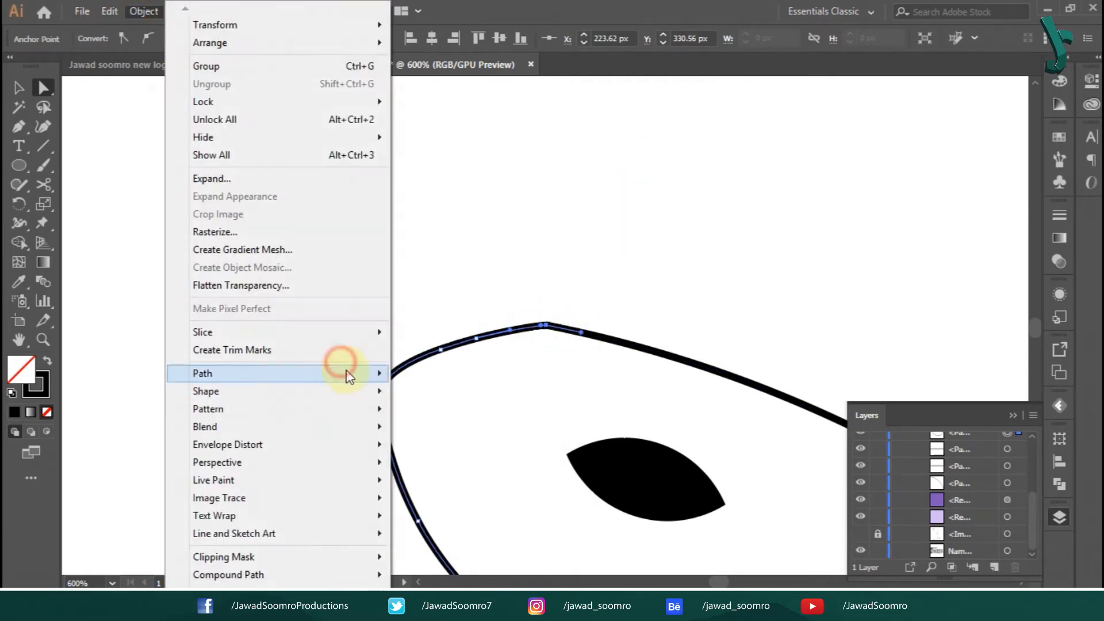
click(460, 510)
Remove the open end anchor of the snout curve beside the gap at the top of the head.
click(660, 252)
drag(463, 313, 566, 375)
click(476, 338)
click(144, 12)
click(337, 373)
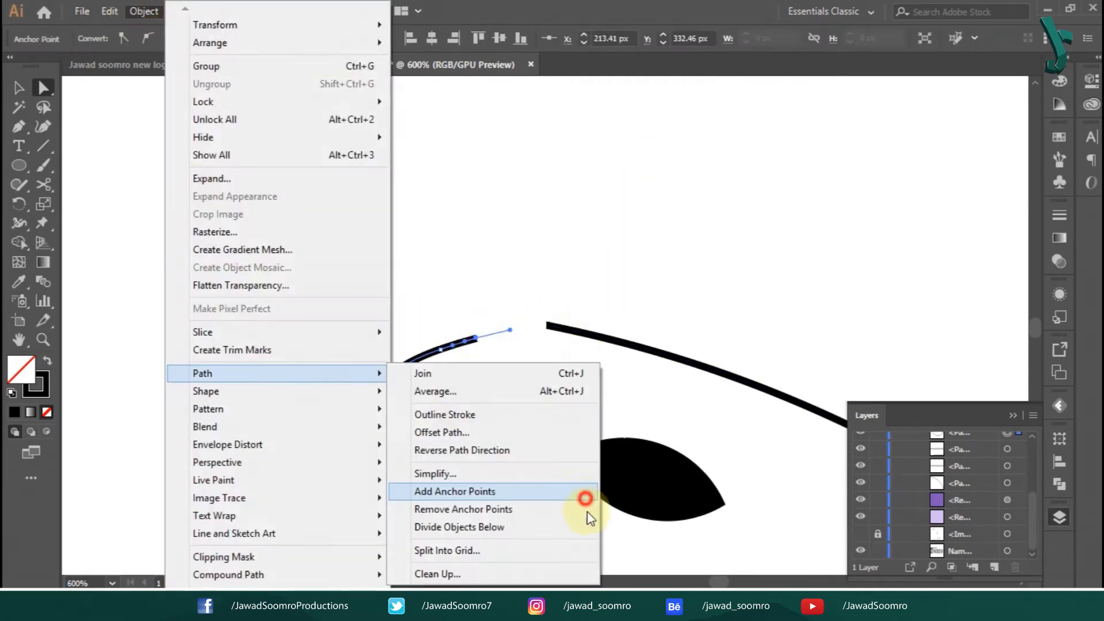
click(586, 505)
Join the open ends of the snout curve and the back curve across the gap at the top of the head.
drag(454, 317, 566, 371)
drag(397, 305, 580, 385)
right_click(505, 346)
click(555, 150)
click(557, 229)
Try to reshape the joined segment at the top of the head by adjusting its anchor point.
click(440, 349)
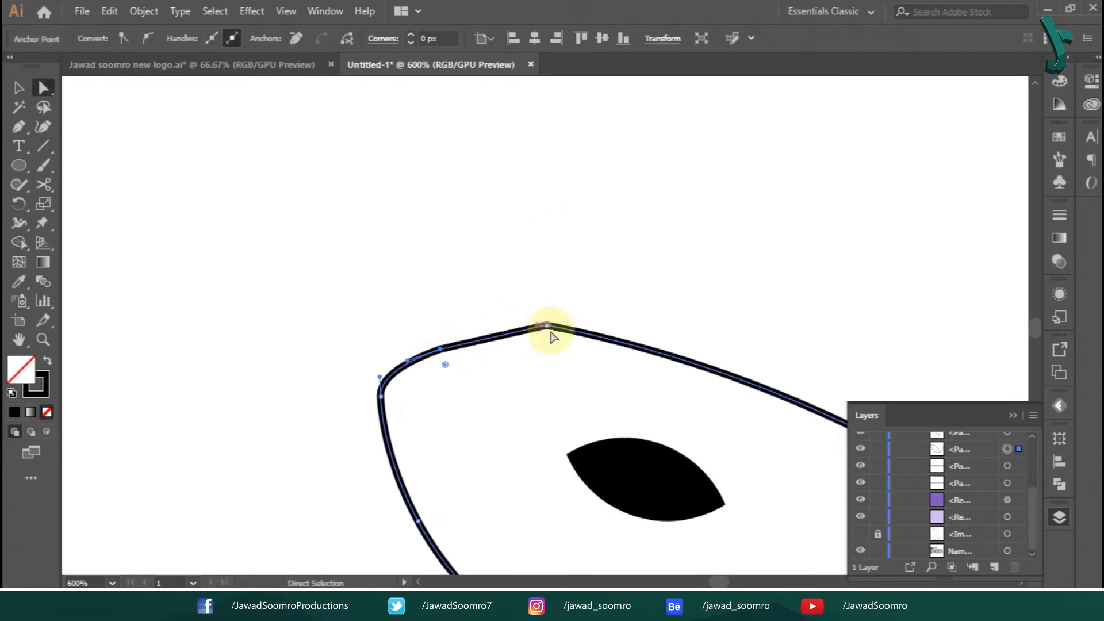
drag(546, 326, 486, 323)
key(ctrl+z)
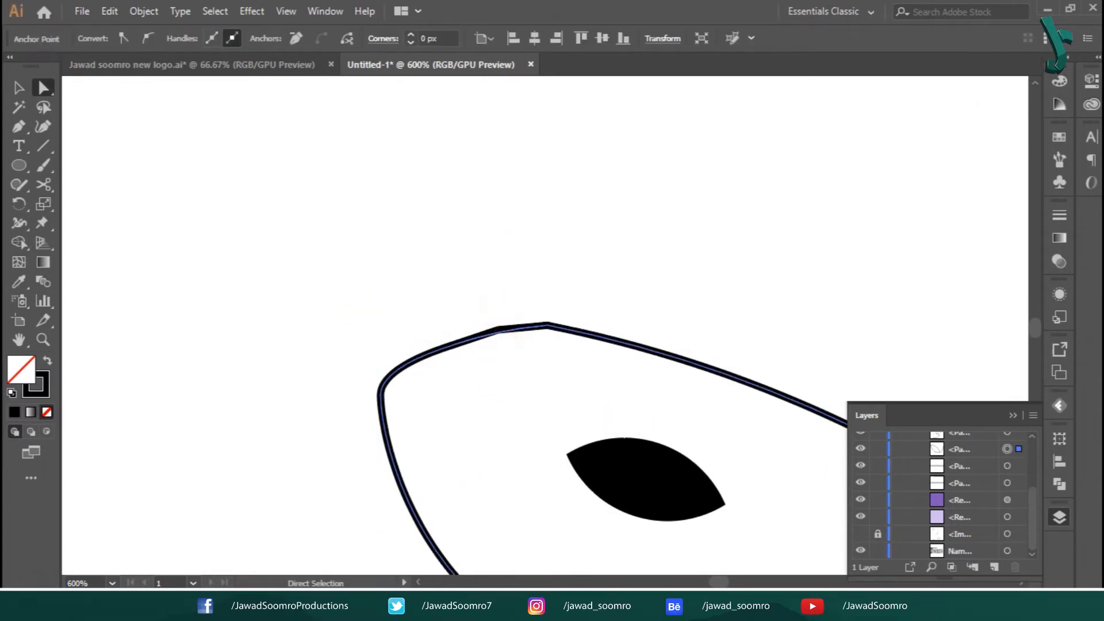
key(ctrl+z)
click(557, 240)
Smooth the outline from the snout over the top of the head with the Smooth tool.
drag(21, 185, 67, 225)
click(20, 86)
click(440, 348)
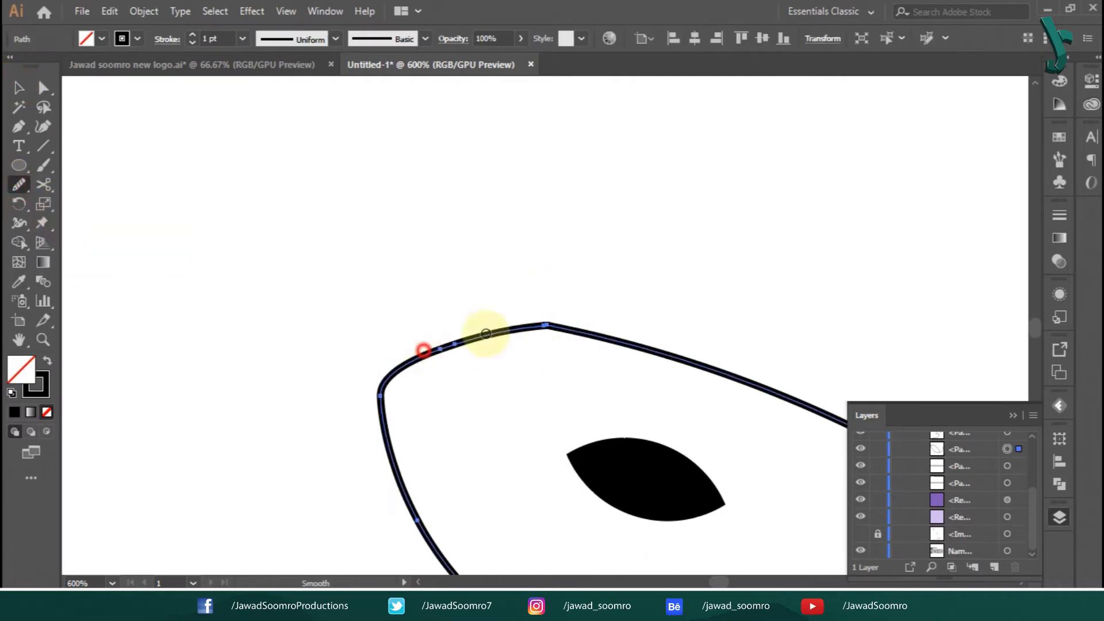
drag(371, 374, 583, 323)
drag(653, 350, 379, 384)
click(19, 88)
click(516, 201)
Merge the belly, lower fin and lower tail regions into one shape with Shape Builder, using the light purple swatch as fill.
key(ctrl+minus)
key(ctrl+minus)
key(ctrl+minus)
key(ctrl+minus)
drag(516, 202, 285, 102)
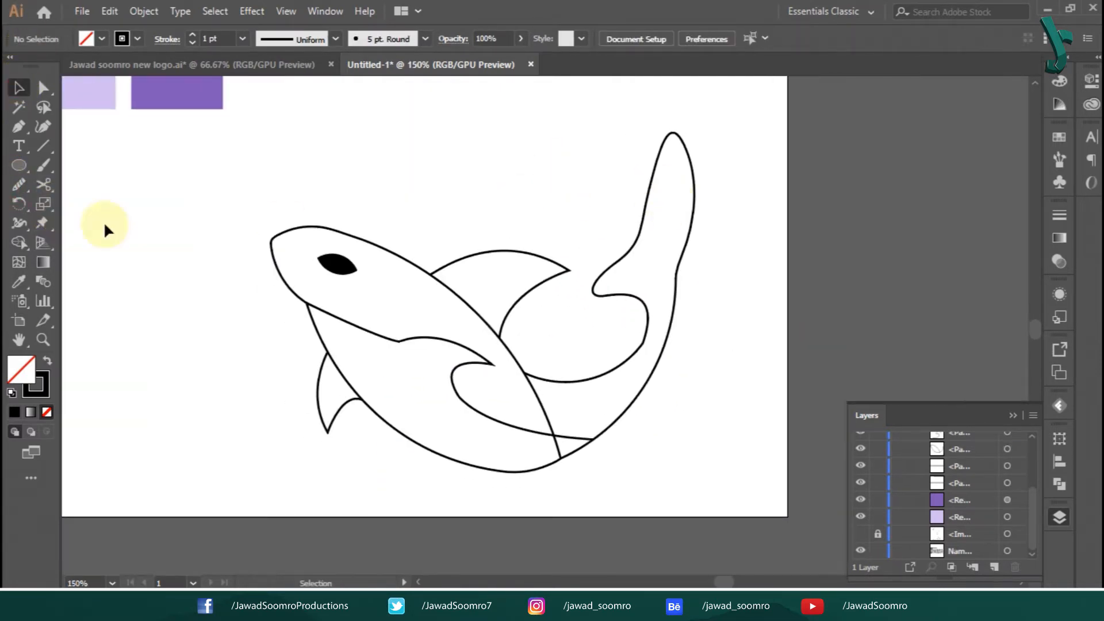
key(i)
click(71, 87)
click(20, 244)
key(ctrl+a)
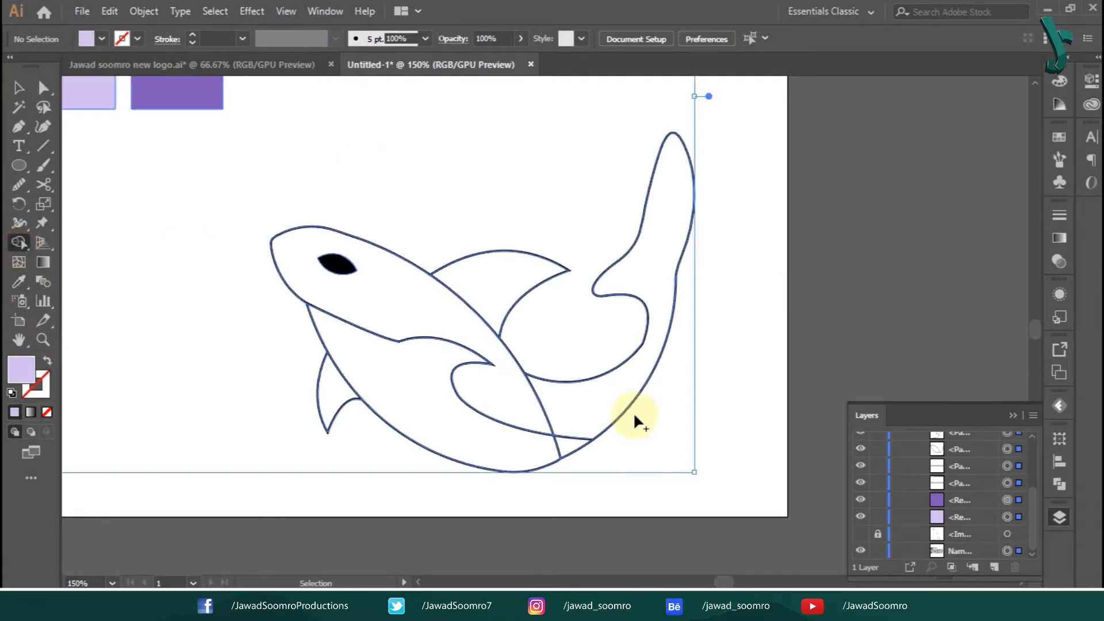
drag(373, 366, 338, 386)
drag(546, 448, 568, 445)
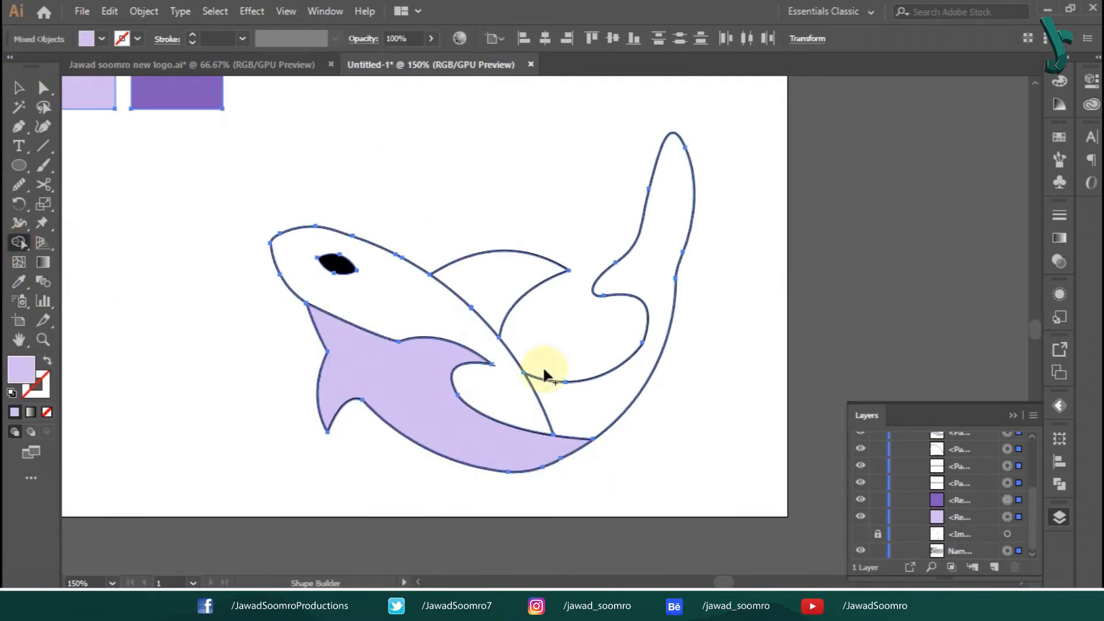
Remove the stroke from the light purple belly shape.
click(8, 90)
click(280, 254)
drag(398, 341, 222, 341)
key(ctrl+z)
click(41, 391)
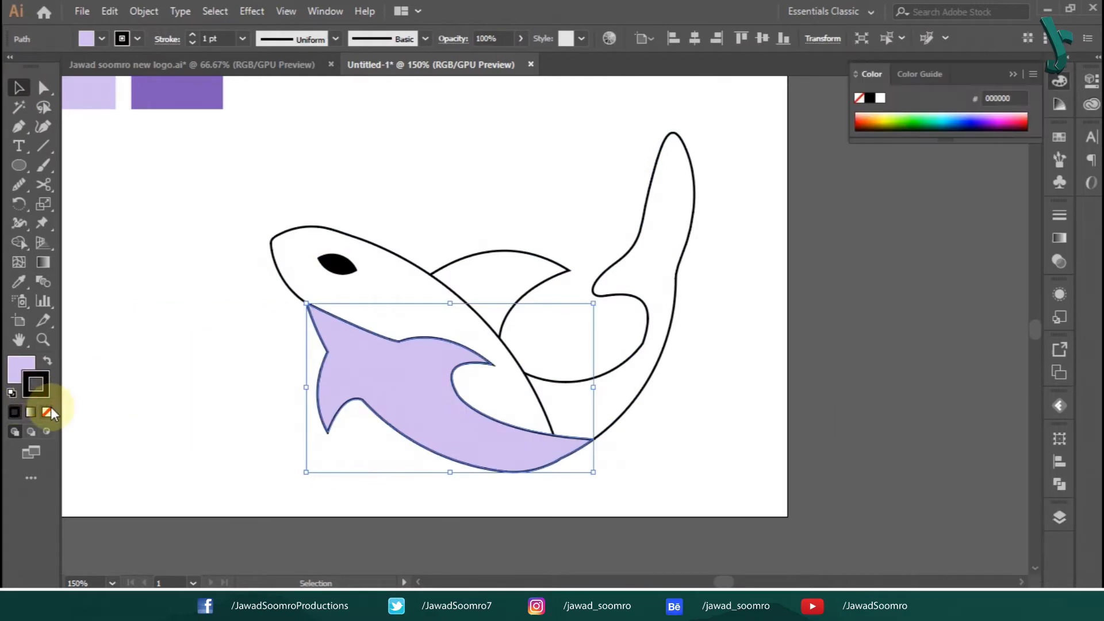
click(48, 411)
Remove the black stroke from the remaining outline paths of the head, dorsal fin, back and tail.
click(257, 310)
click(286, 283)
drag(251, 163, 723, 520)
drag(314, 177, 670, 287)
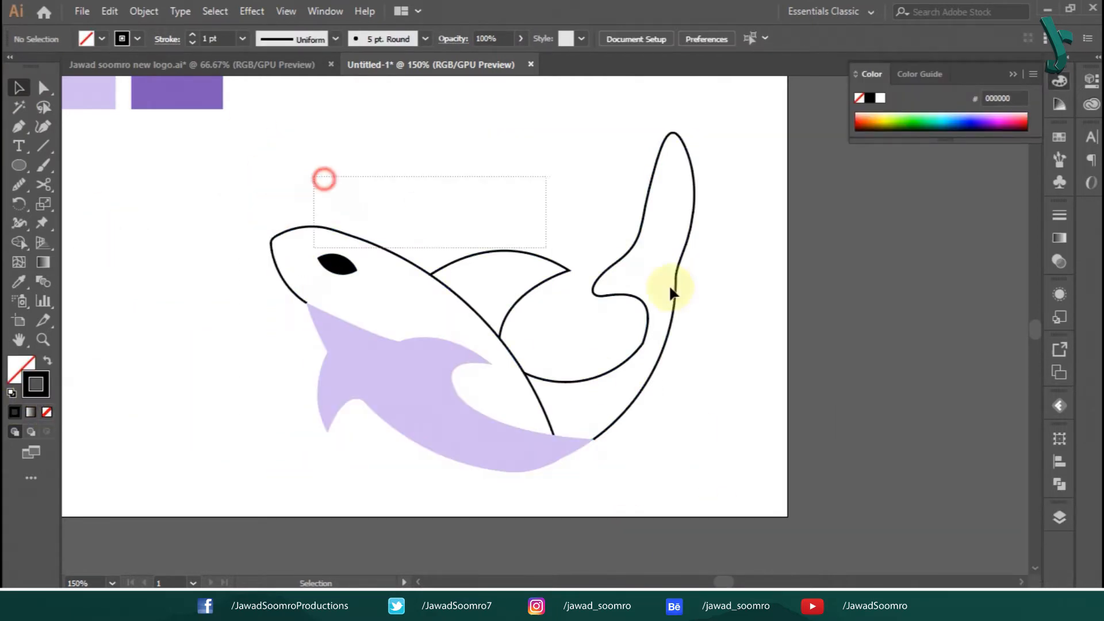
drag(598, 325, 600, 326)
click(121, 39)
click(13, 66)
click(163, 269)
click(658, 363)
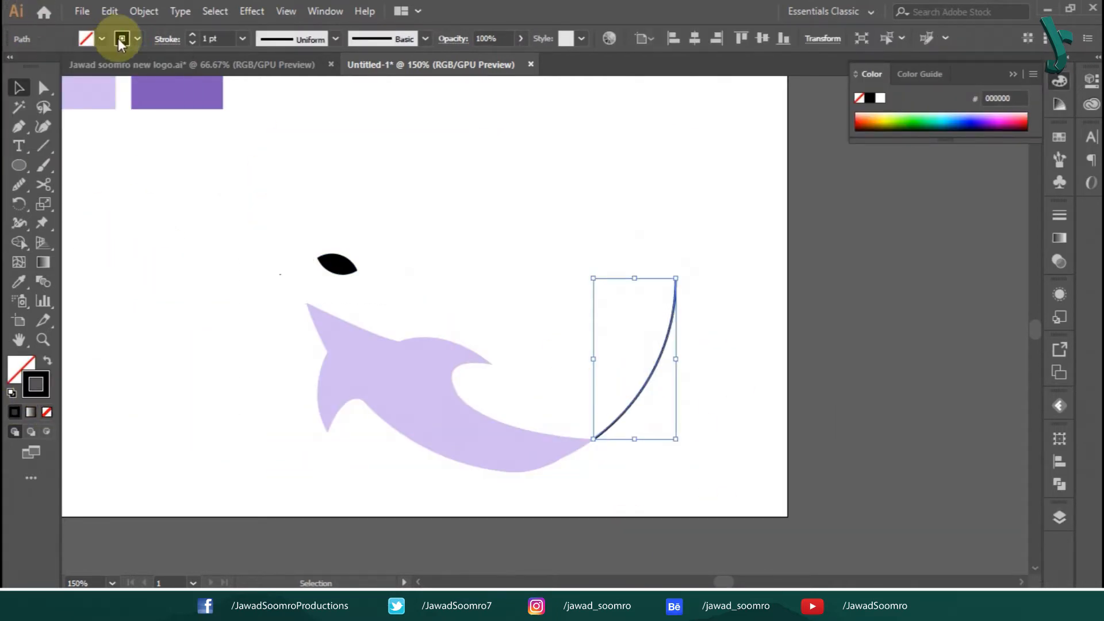
click(121, 38)
click(15, 66)
click(145, 364)
Merge the head, dorsal fin, side fin and tail regions with Shape Builder, using the dark purple swatch 815BBA as fill.
click(19, 281)
click(193, 92)
click(19, 243)
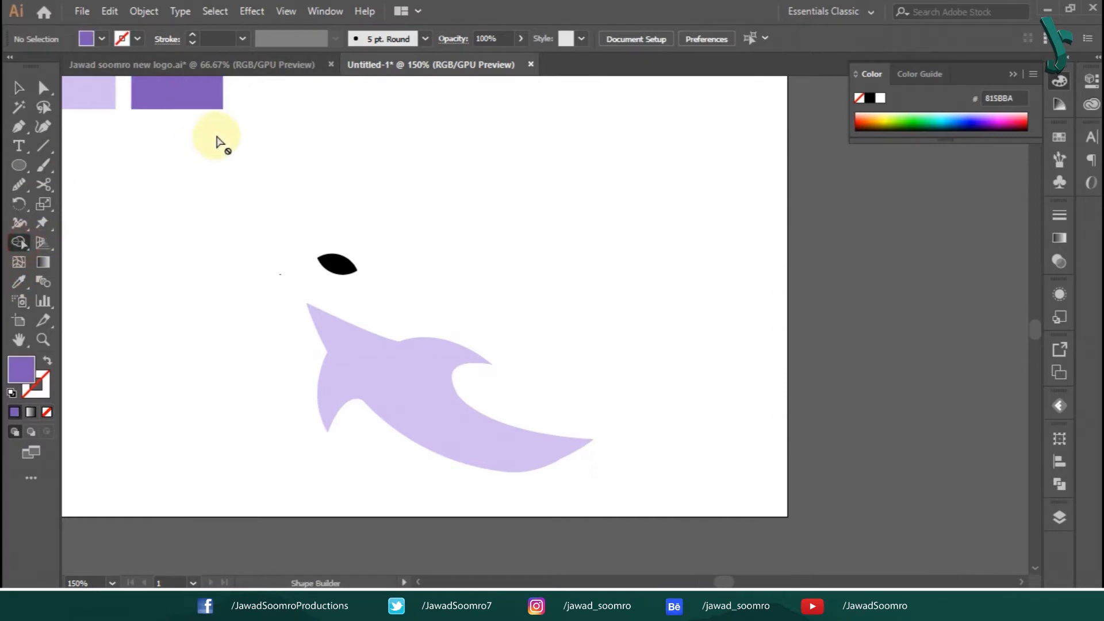
key(ctrl+a)
mouse_move(414, 293)
mouse_down()
mouse_move(456, 296)
mouse_move(667, 224)
mouse_up()
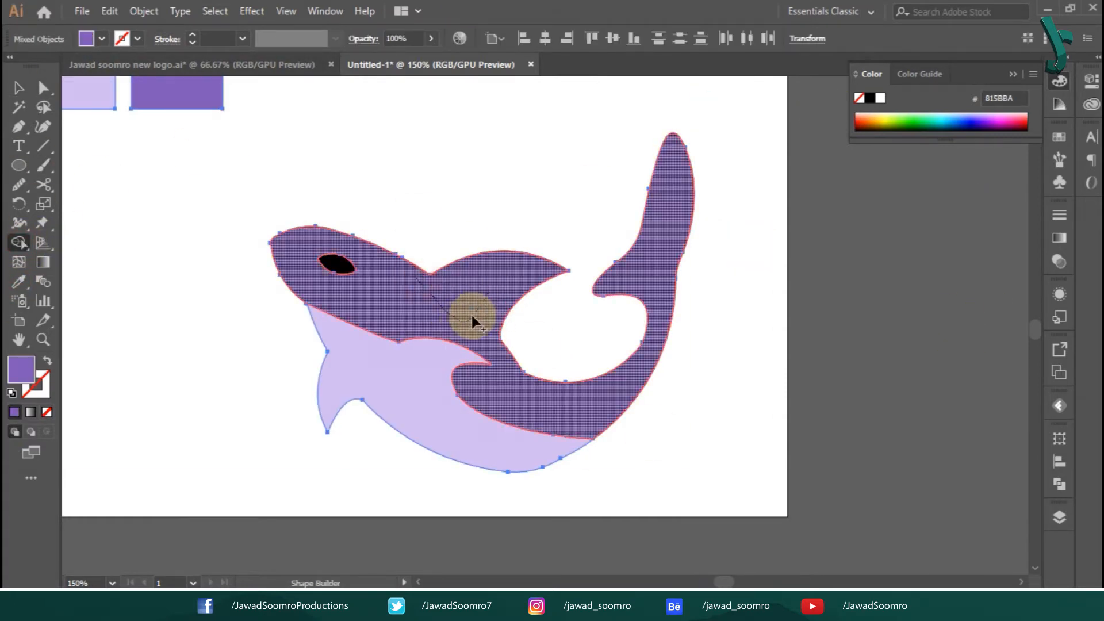
Try moving the dark purple body shape away from the belly, and undo the move.
key(plus)
key(ctrl+plus)
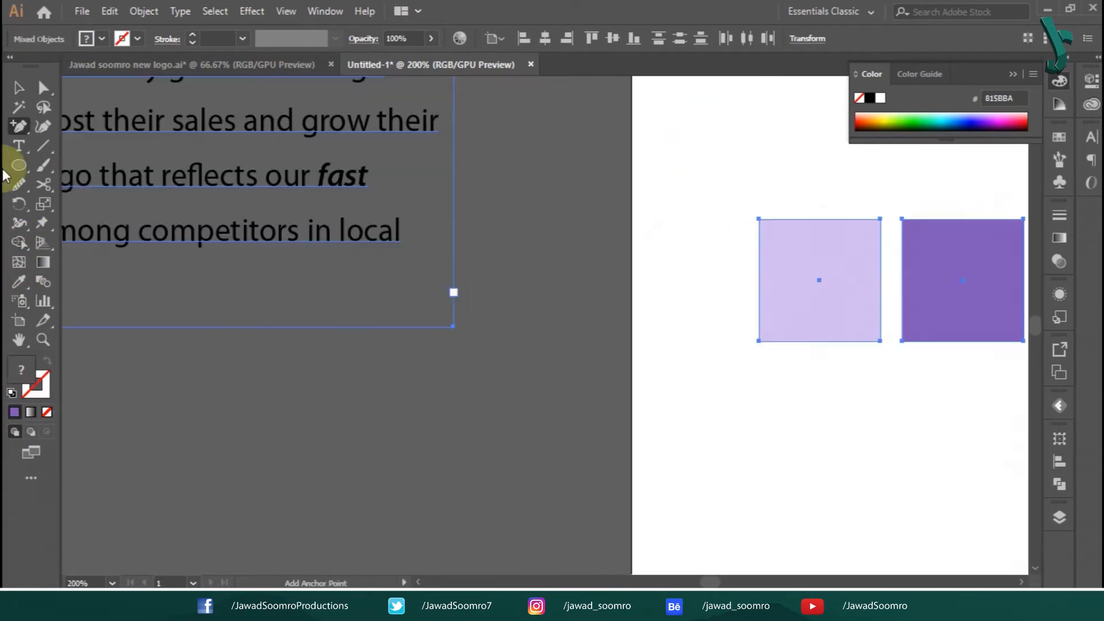
click(19, 242)
drag(885, 265, 3, 329)
key(v)
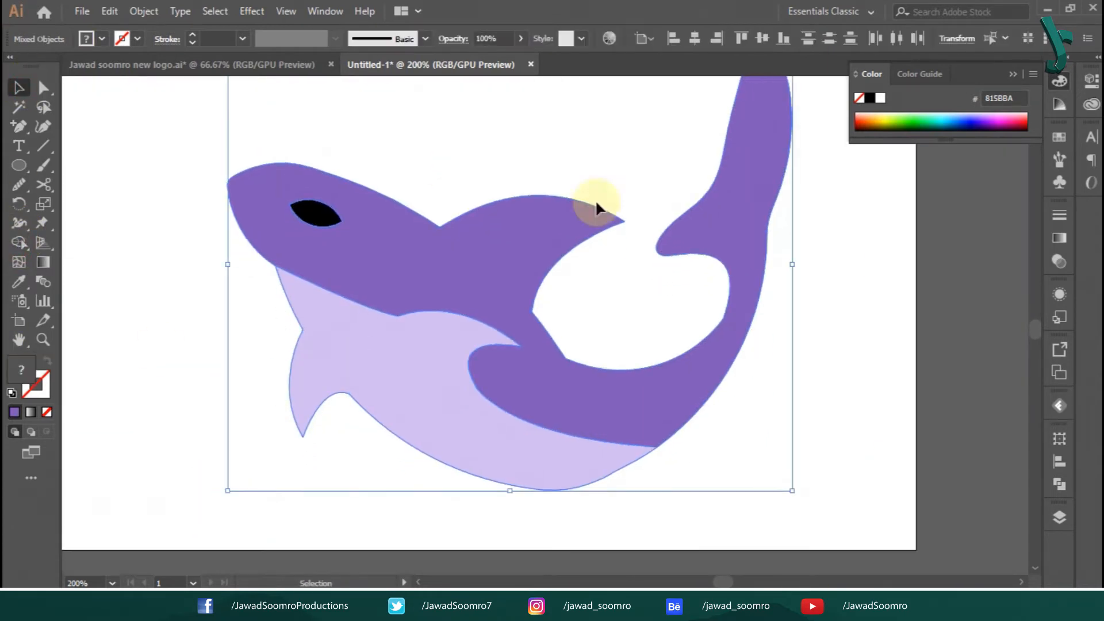
click(470, 196)
drag(476, 256, 262, 406)
key(ctrl+z)
click(425, 174)
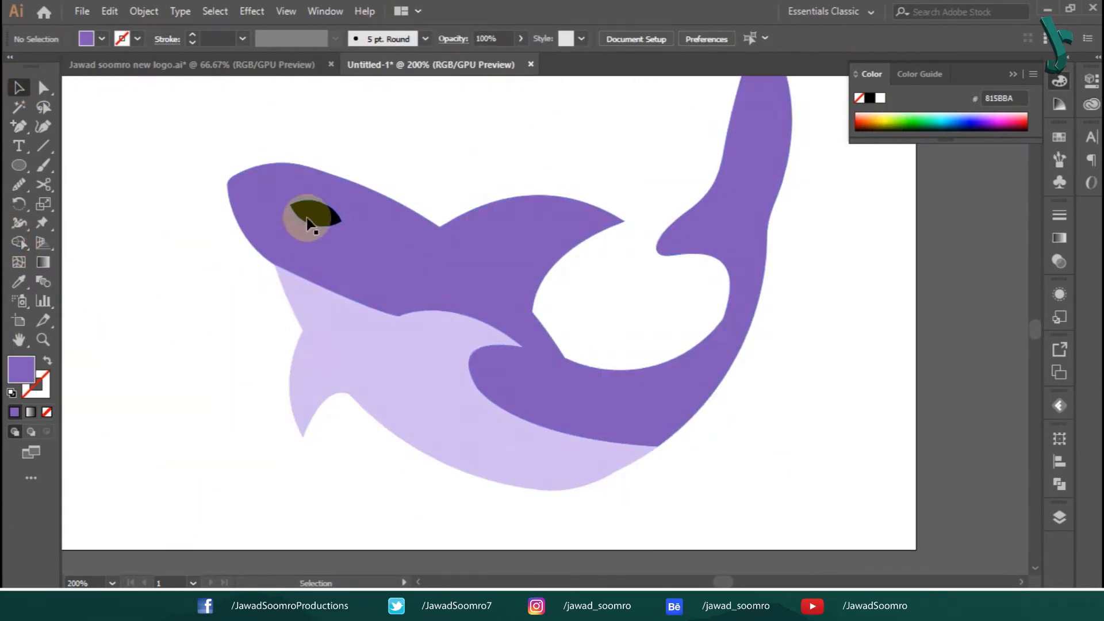
Recolor the eye with the belly's light purple, D2BEF0.
click(307, 218)
click(19, 282)
click(360, 341)
key(v)
click(89, 123)
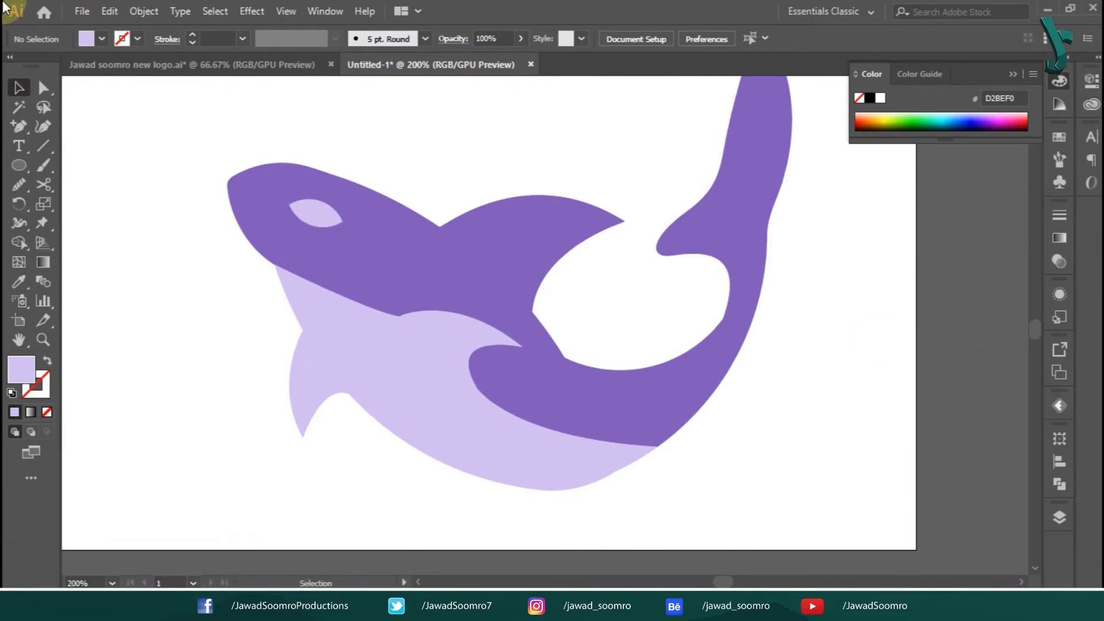
Remove the stray unfilled anchor point at the body corner between the dorsal fin and the tail.
key(ctrl+plus)
click(43, 87)
drag(580, 397, 592, 439)
click(585, 418)
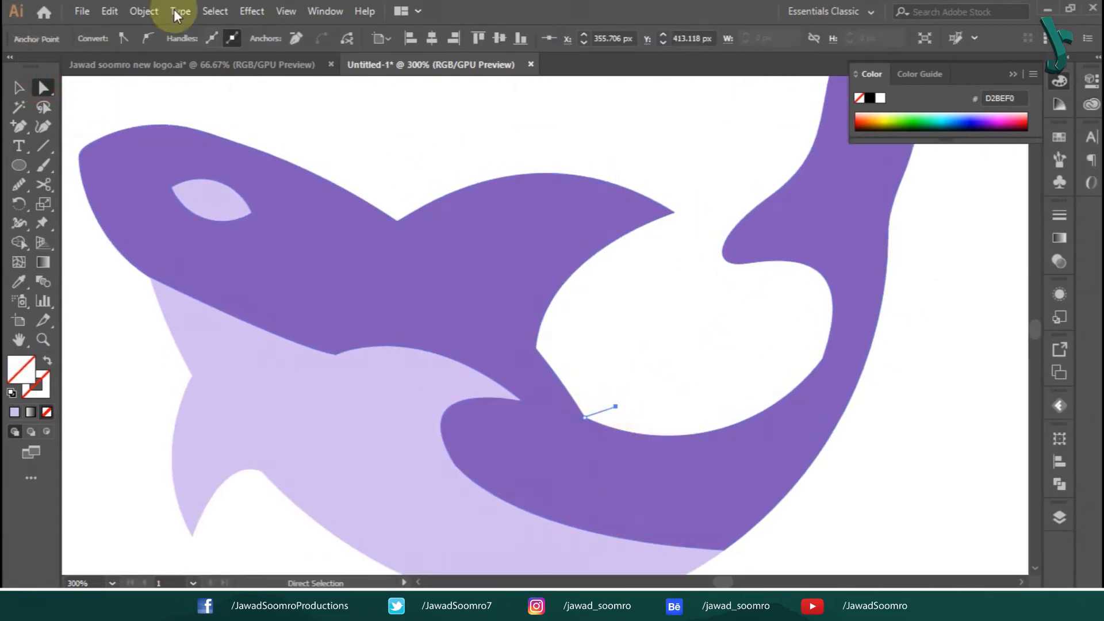
click(146, 12)
click(337, 379)
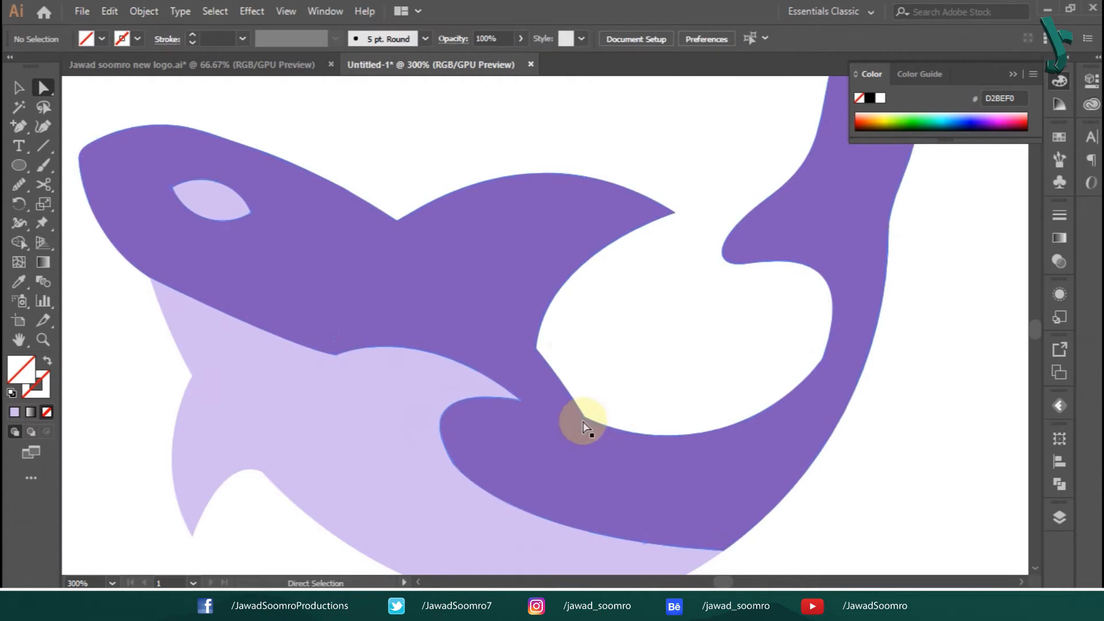
Remove the extra body anchor behind the dorsal fin and reshape the corner into a smooth curve flowing into the tail.
mouse_move(585, 418)
mouse_down()
mouse_move(590, 396)
mouse_move(565, 415)
mouse_up()
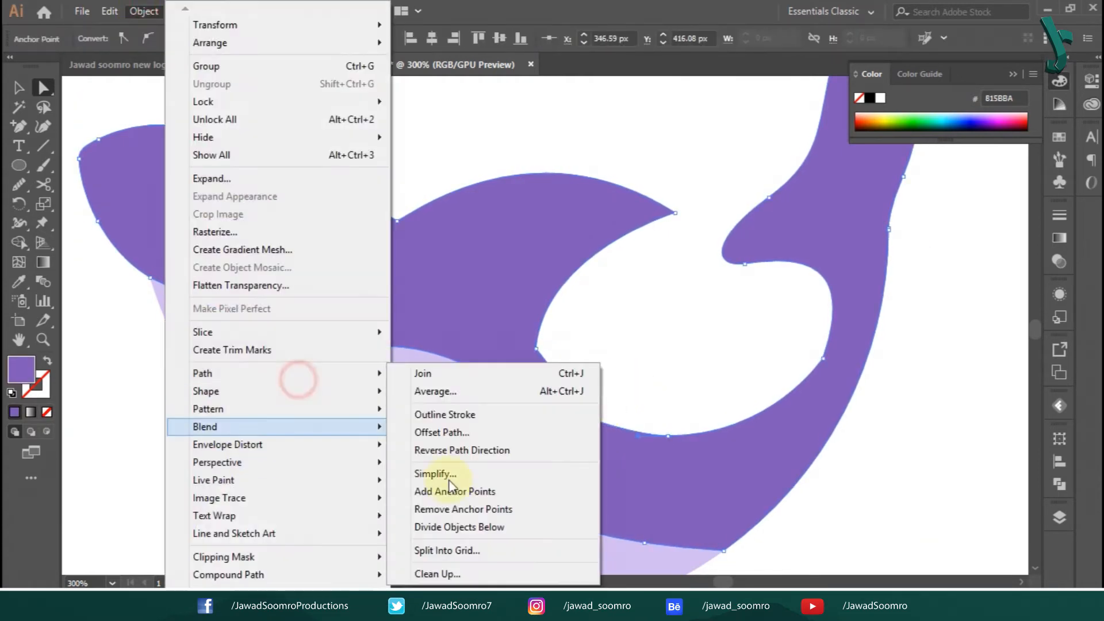
click(573, 395)
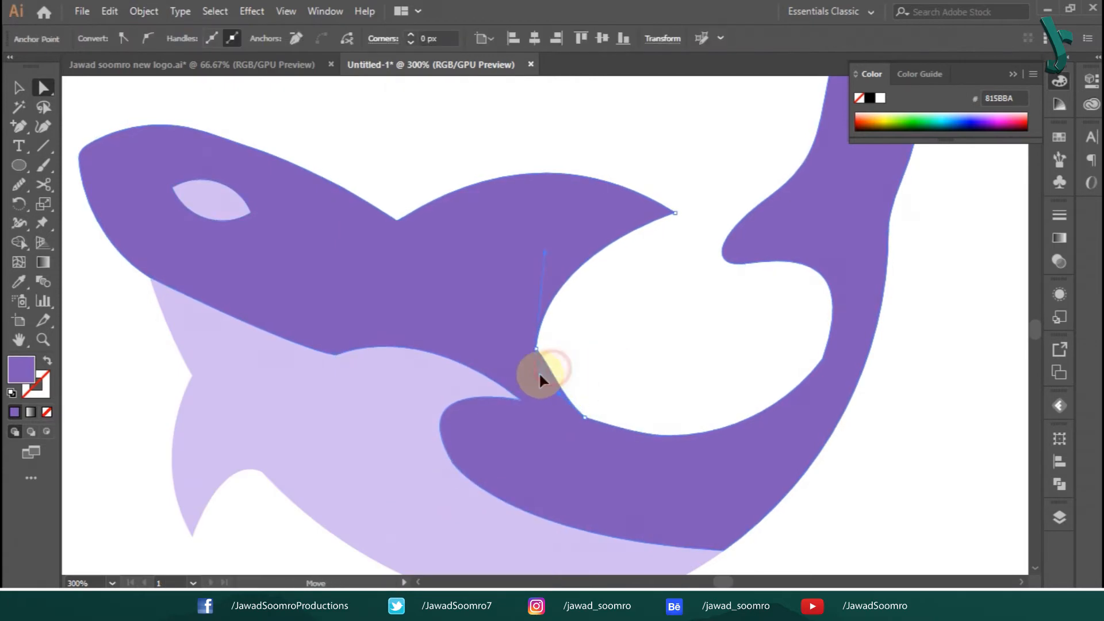
drag(593, 406, 692, 167)
click(663, 308)
drag(580, 338, 524, 351)
drag(557, 347, 606, 345)
click(693, 307)
Round the front corner of the light purple belly shape just under the snout.
drag(399, 227, 523, 270)
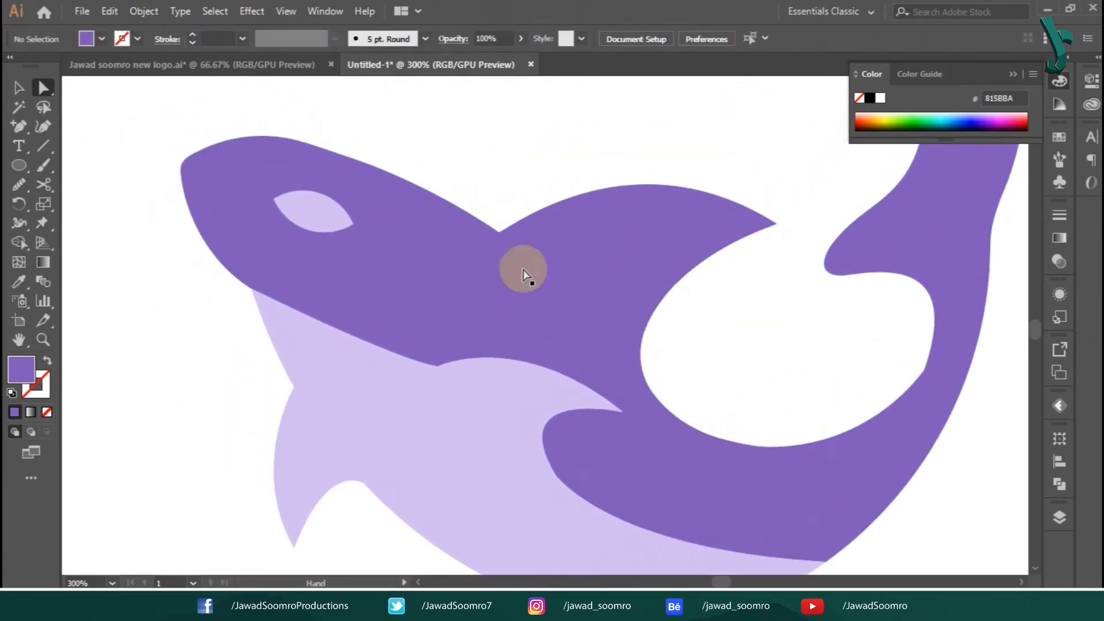
mouse_move(274, 333)
mouse_down()
mouse_move(269, 323)
mouse_move(236, 328)
mouse_move(264, 326)
mouse_up()
click(233, 384)
Draw a closed white shape with the Pen tool over the upper edge of the head, starting at the snout tip.
drag(20, 121, 69, 119)
click(202, 192)
drag(401, 200, 544, 235)
click(202, 197)
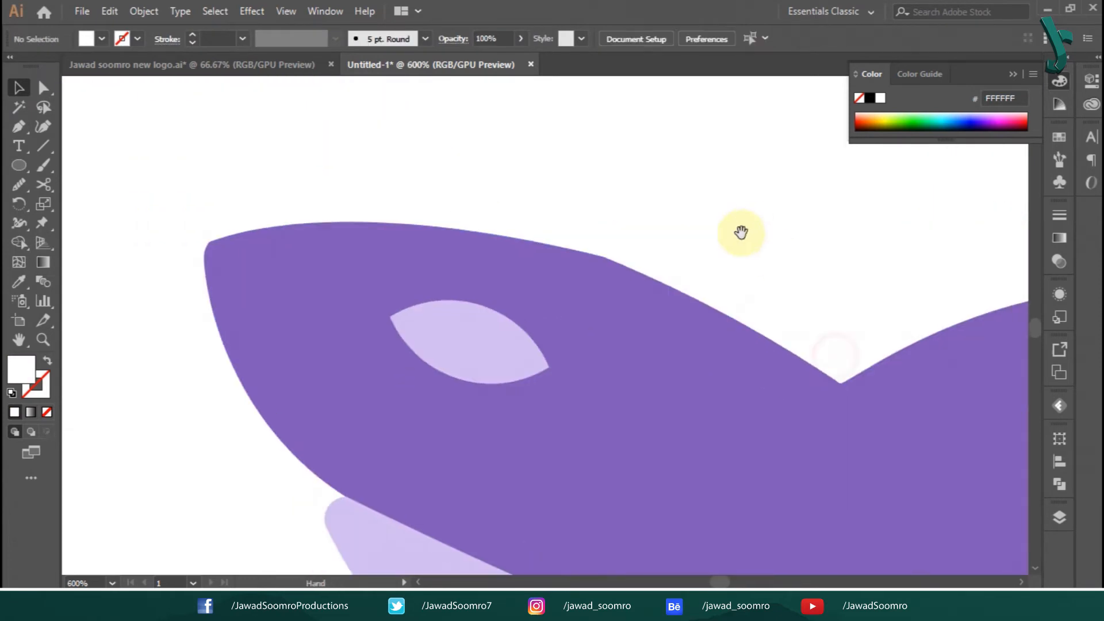
Adjust the handles of the white shape's anchor on the head's edge so its lower side follows a smooth head contour.
click(690, 247)
key(a)
click(599, 254)
drag(885, 325, 863, 341)
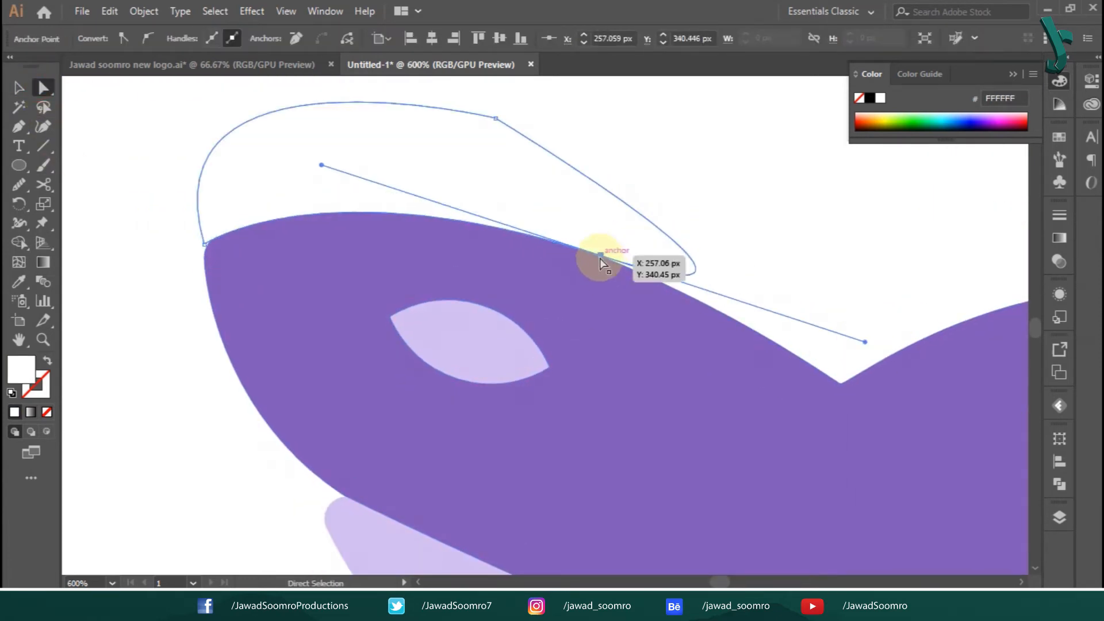
mouse_move(600, 255)
mouse_down()
mouse_move(633, 273)
mouse_move(618, 261)
mouse_up()
click(749, 258)
key(ctrl+z)
drag(343, 172, 325, 126)
click(607, 180)
Cut the white shape and the head area it covers out of the artwork with Shape Builder.
click(20, 87)
key(ctrl+a)
click(19, 243)
drag(362, 207, 360, 161)
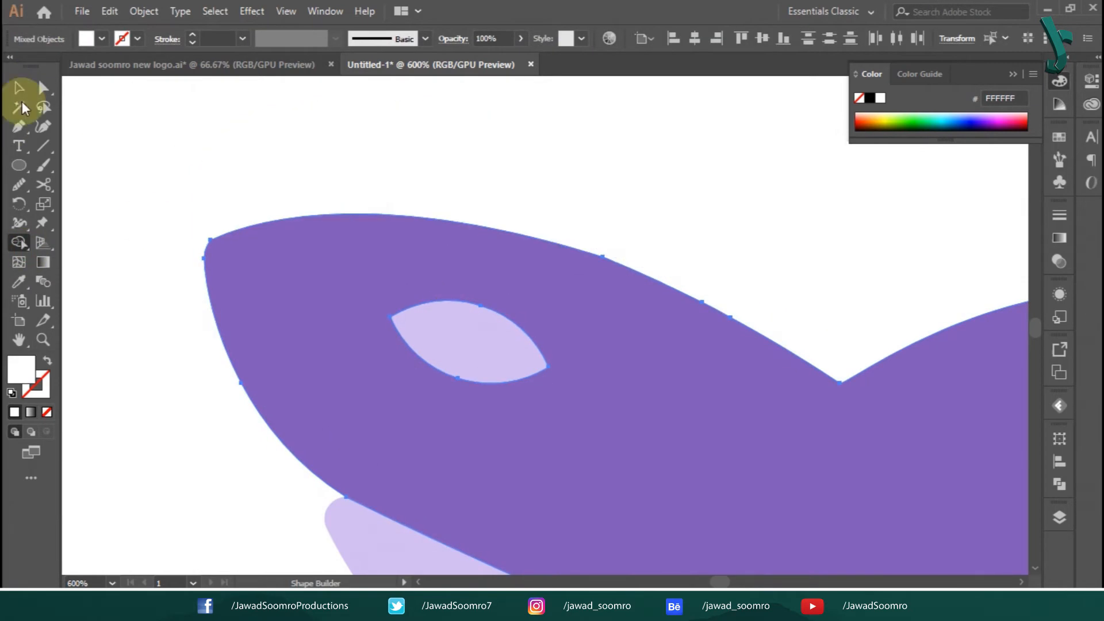
click(19, 89)
click(98, 165)
Move the anchor on the boundary between the belly and the dark back near the tail about 8 px forward and 4 px down.
key(ctrl+minus)
key(ctrl+minus)
key(ctrl+minus)
key(ctrl+minus)
drag(884, 488, 751, 361)
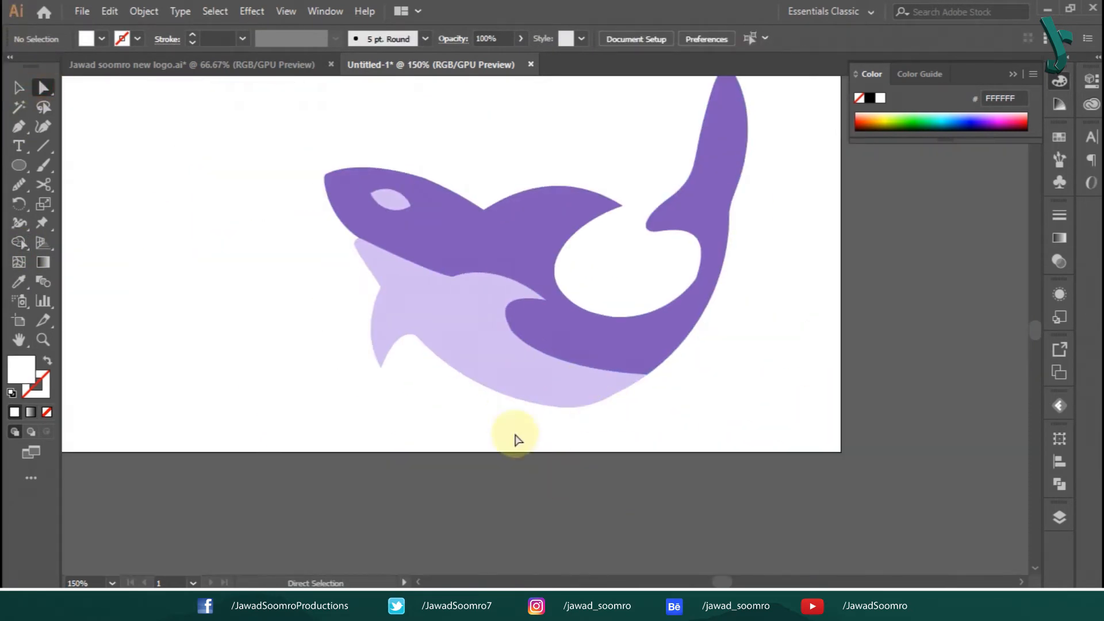
drag(516, 440, 599, 400)
click(851, 417)
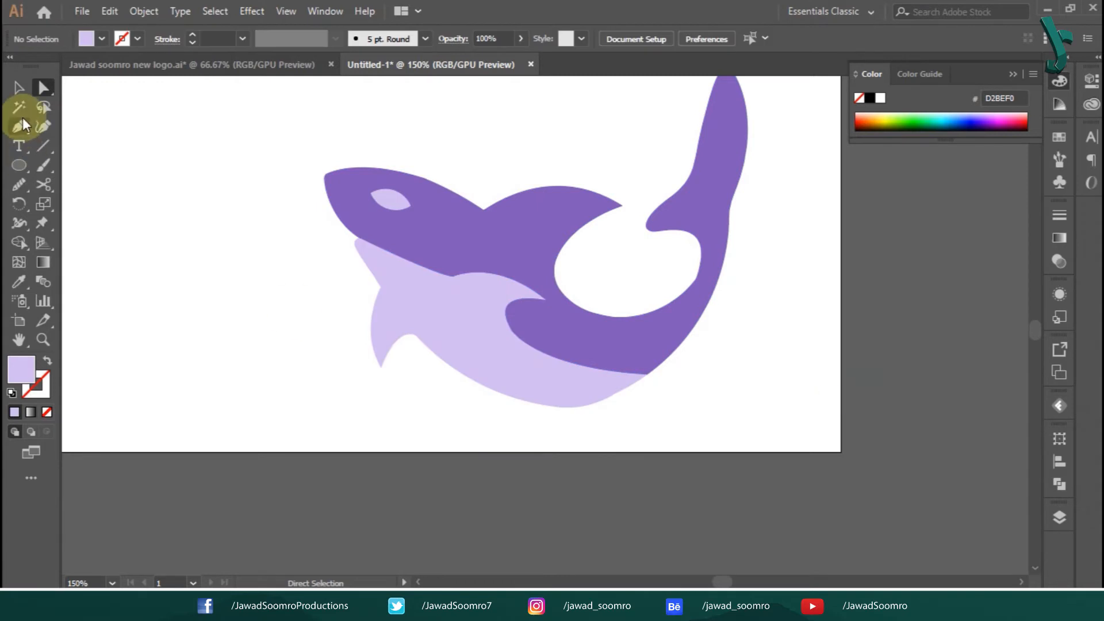
drag(607, 371, 591, 382)
click(600, 365)
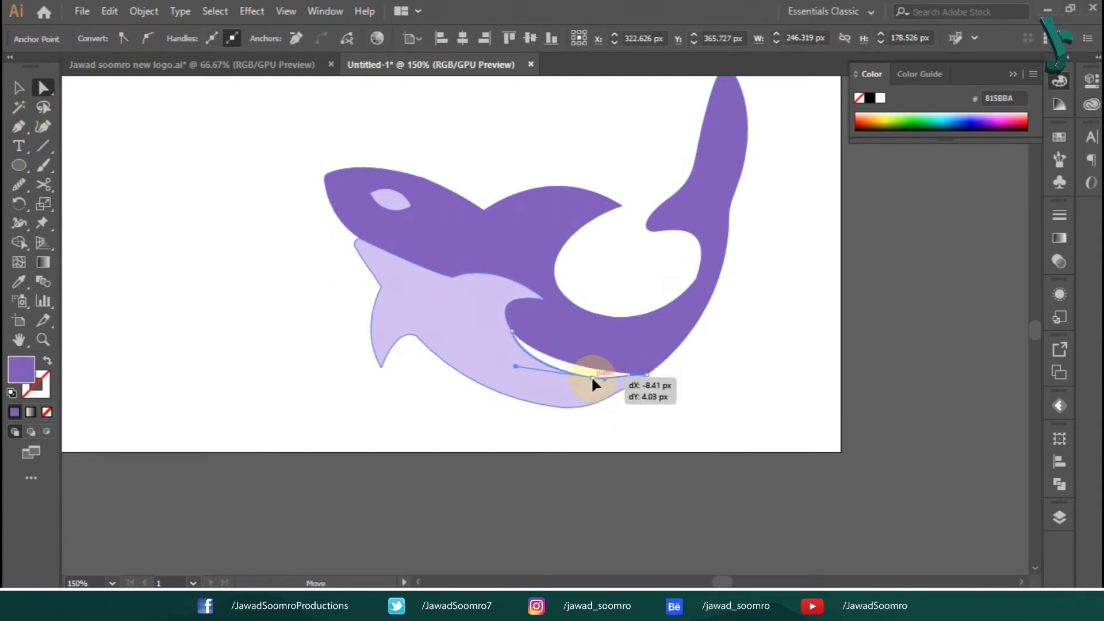
click(744, 359)
click(18, 88)
Duplicate the whole shark toward the upper right of the artboard and group the copy.
key(ctrl+minus)
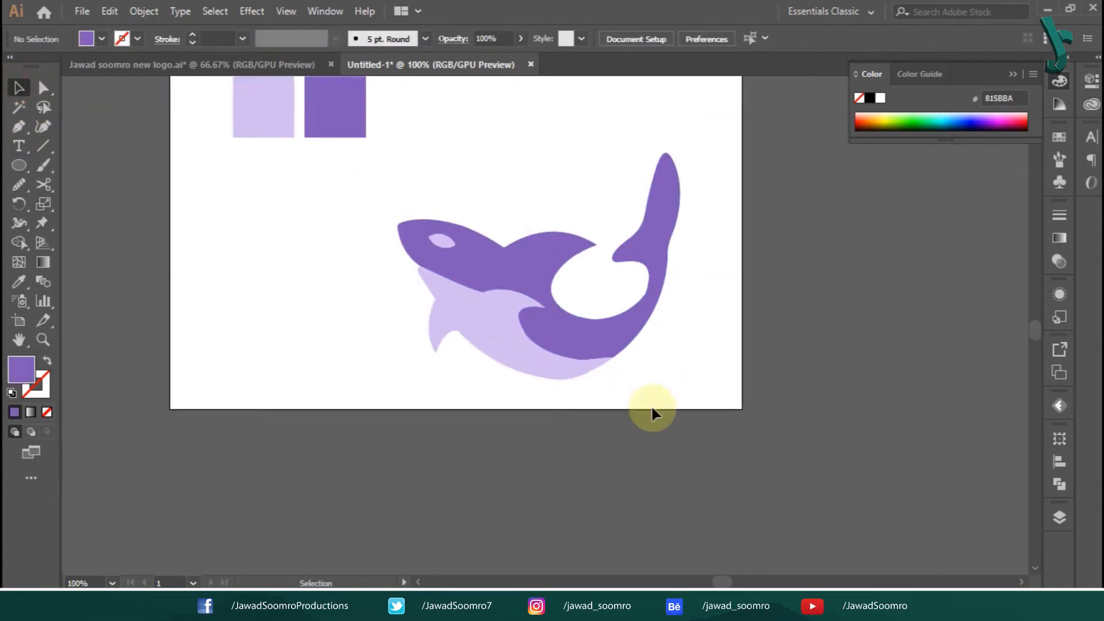
drag(653, 414, 630, 554)
drag(387, 224, 421, 311)
drag(403, 270, 253, 345)
drag(339, 331, 351, 126)
drag(611, 505, 584, 355)
drag(368, 215, 679, 469)
drag(567, 391, 458, 271)
drag(369, 470, 351, 348)
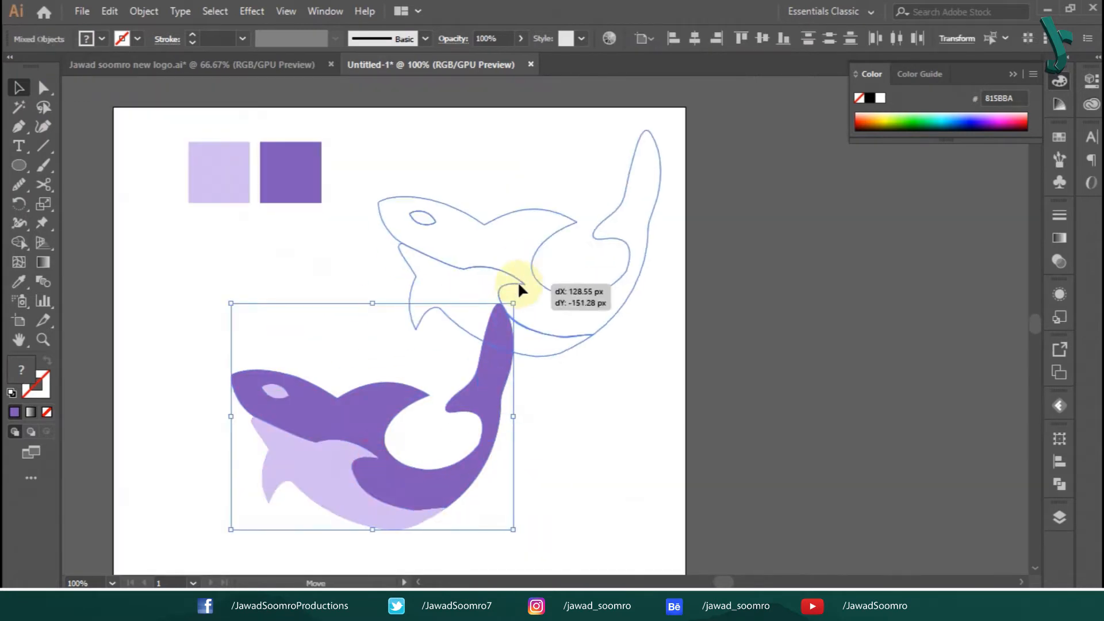
right_click(508, 283)
click(530, 377)
Ungroup the lower shark.
drag(344, 380, 321, 412)
right_click(321, 412)
click(387, 292)
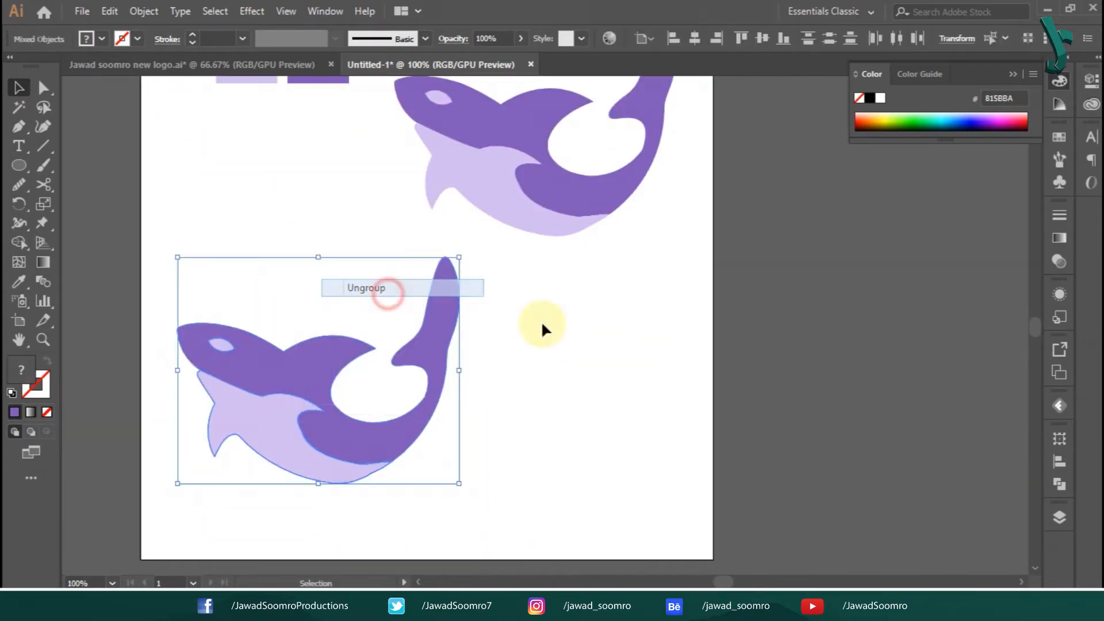
click(542, 328)
Offset the lower shark's dark purple body path outward by 5 px with miter joins and fill the offset shape white.
click(327, 359)
click(140, 17)
mouse_move(230, 372)
click(451, 430)
click(726, 312)
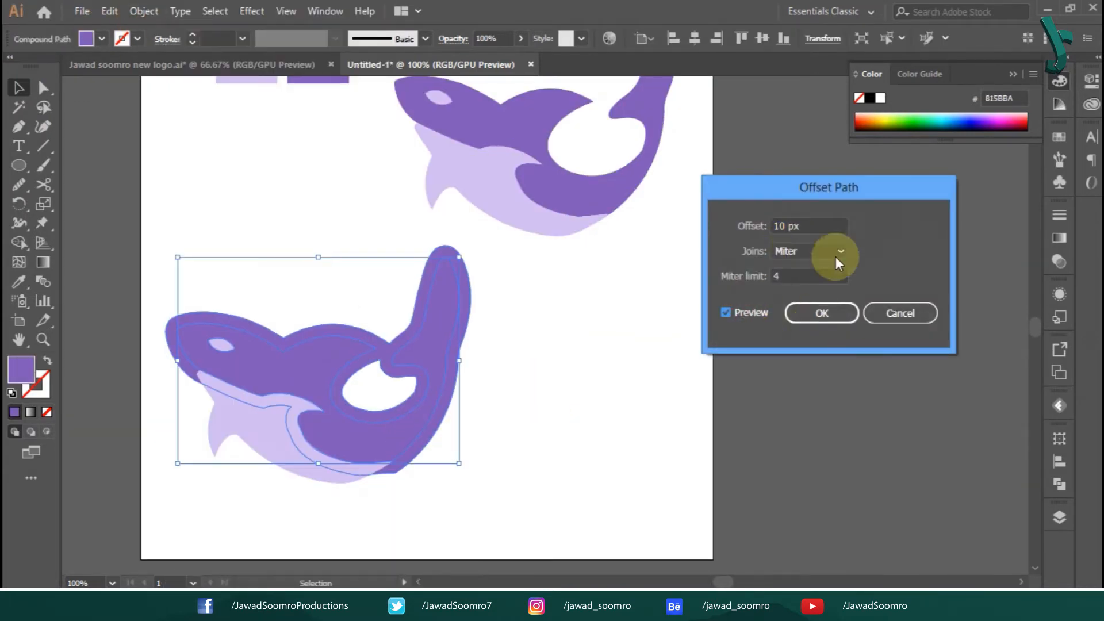
click(823, 226)
key(Down)
key(Down)
key(Down)
key(Down)
key(Down)
click(822, 313)
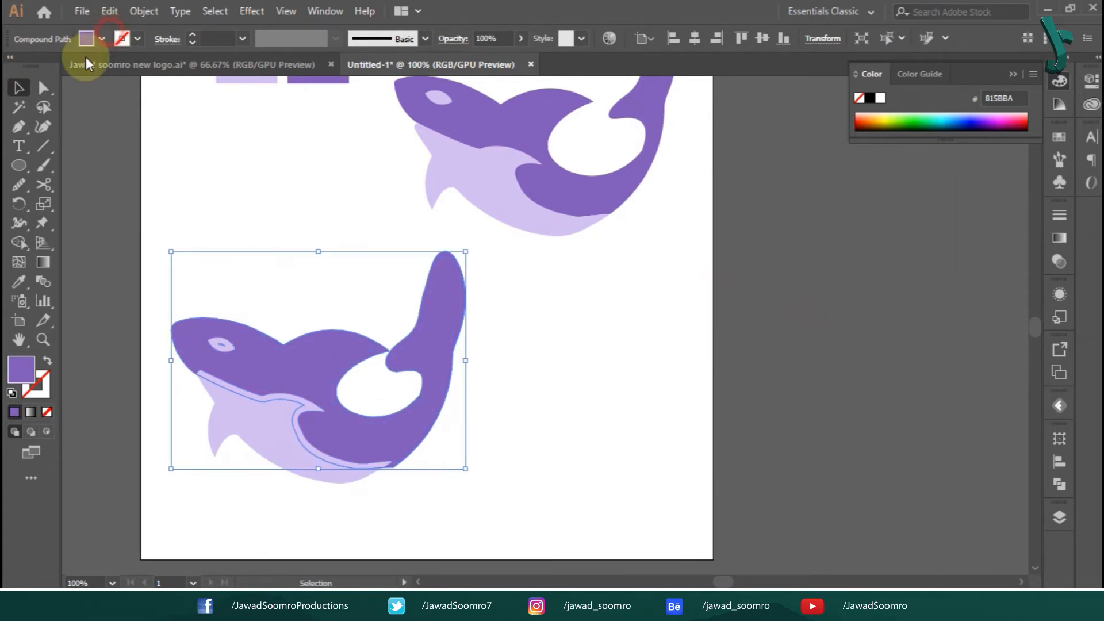
click(86, 39)
click(14, 64)
drag(278, 522, 390, 382)
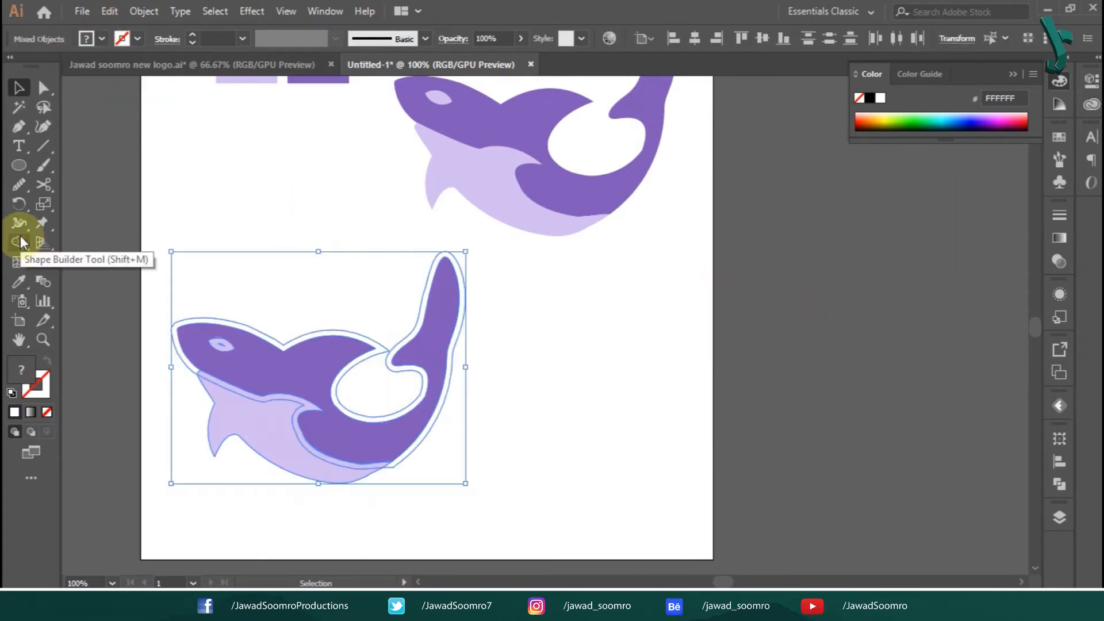
click(234, 488)
click(176, 338)
drag(183, 337, 314, 321)
key(ctrl+z)
Bring the white offset shape to the front of the lower shark.
click(196, 315)
click(191, 322)
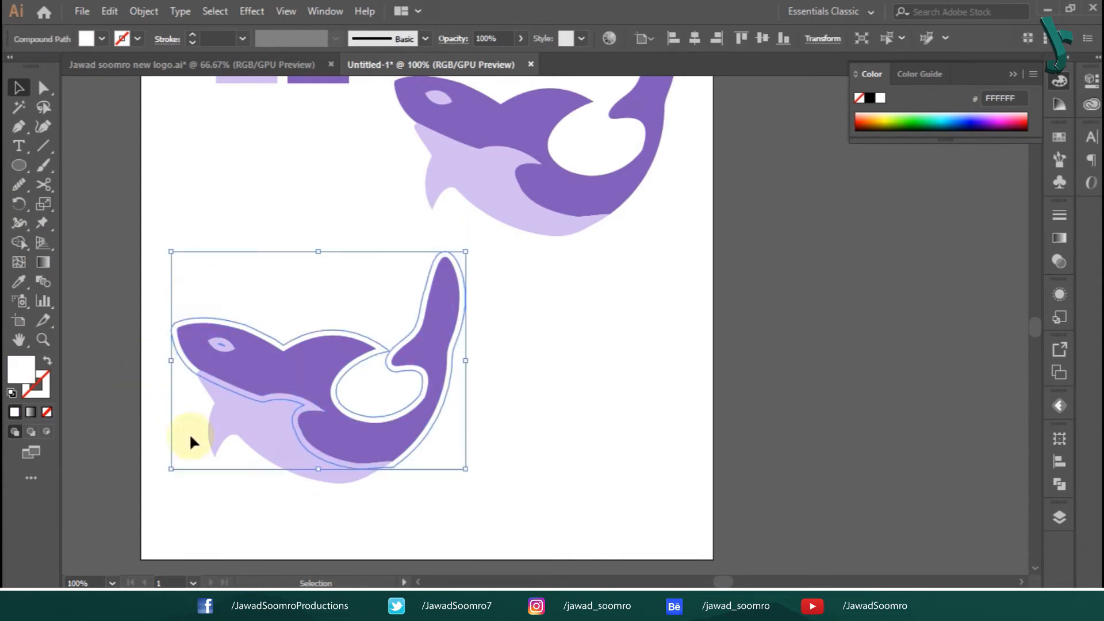
shift+click(215, 435)
right_click(230, 319)
click(381, 477)
click(609, 477)
Subtract the white offset shape from the light purple belly with Minus Front to leave a gap beside the dark body.
shift+click(253, 442)
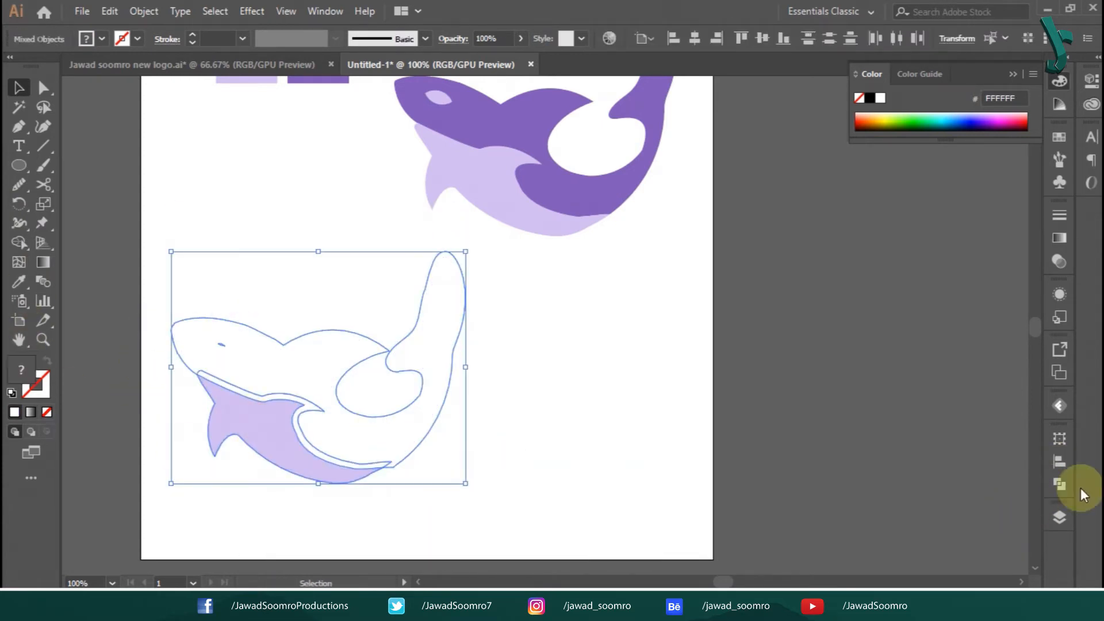
click(1059, 516)
click(1059, 484)
click(901, 476)
click(649, 355)
Round the dark body's lower corner just above the belly's rear tip.
click(43, 340)
click(457, 506)
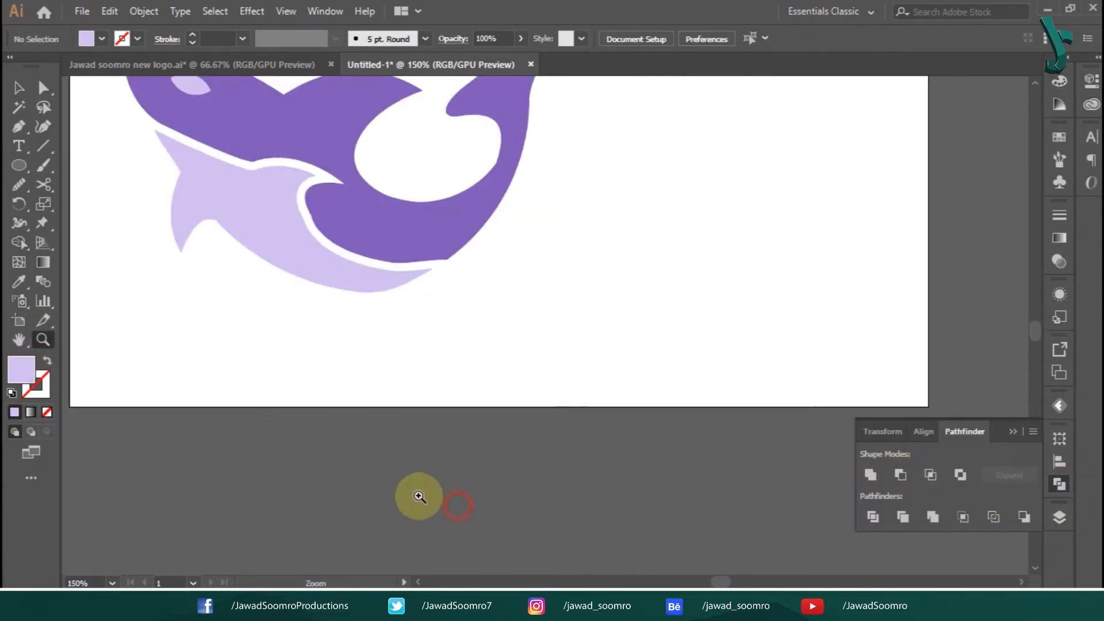
click(419, 498)
scroll(419, 498, up, 5)
click(630, 357)
click(580, 313)
click(45, 88)
drag(504, 348, 364, 256)
drag(395, 309, 209, 167)
click(463, 382)
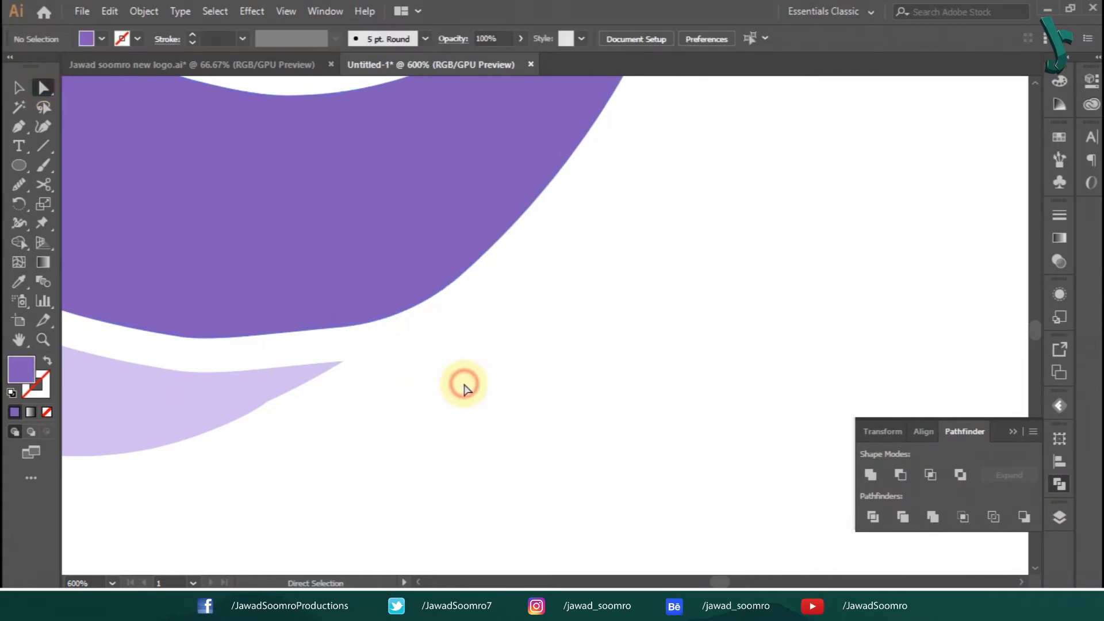
Pull the light purple eye shape off the head and delete it so the eye stays an open cutout.
key(ctrl+minus)
key(ctrl+minus)
key(ctrl+minus)
key(ctrl+minus)
drag(726, 244, 716, 368)
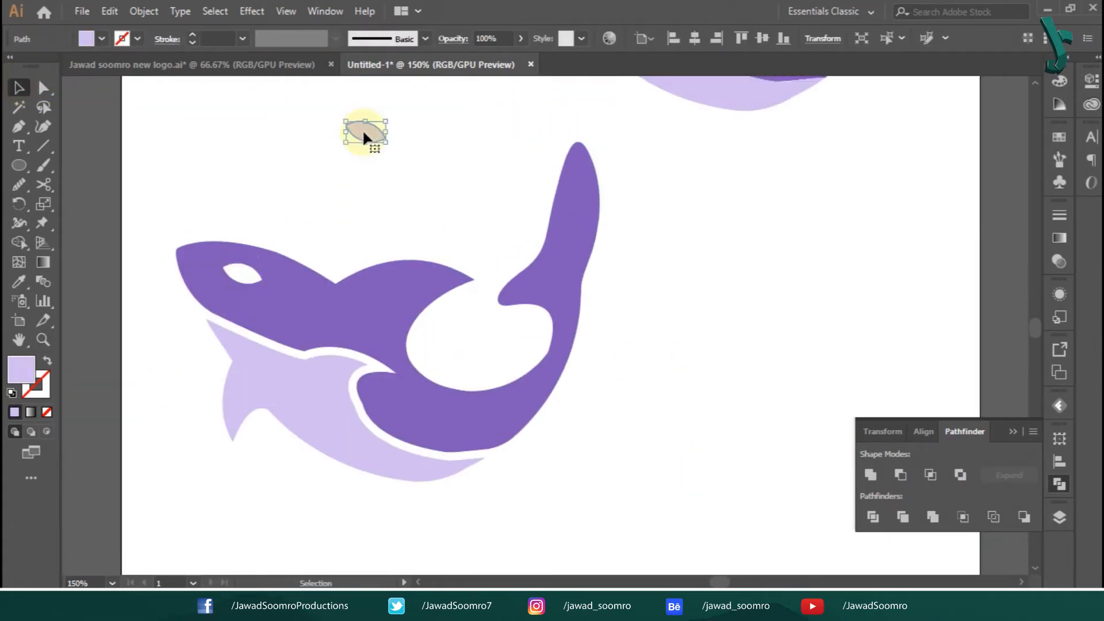
click(276, 303)
click(742, 336)
Group the dark body and the light belly of the lower shark.
drag(729, 344, 270, 190)
right_click(323, 171)
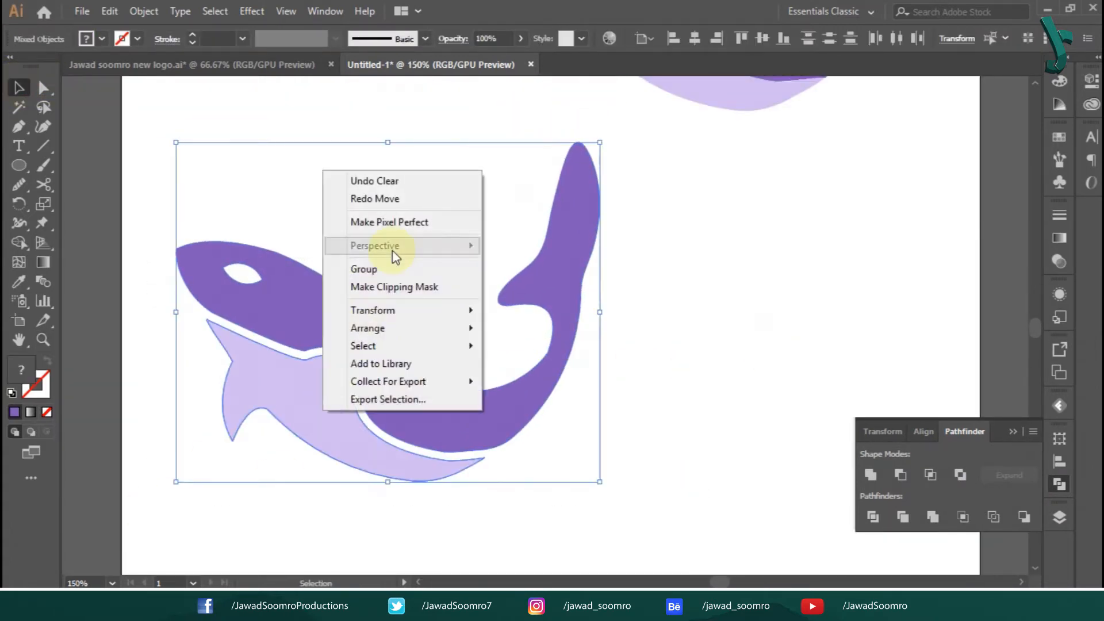
click(373, 269)
click(821, 341)
Smooth the kink on the front edge of the dark lobe that curves around the belly.
click(395, 378)
key(ctrl+plus)
key(ctrl+plus)
key(ctrl+plus)
drag(579, 564, 482, 235)
click(986, 345)
click(402, 276)
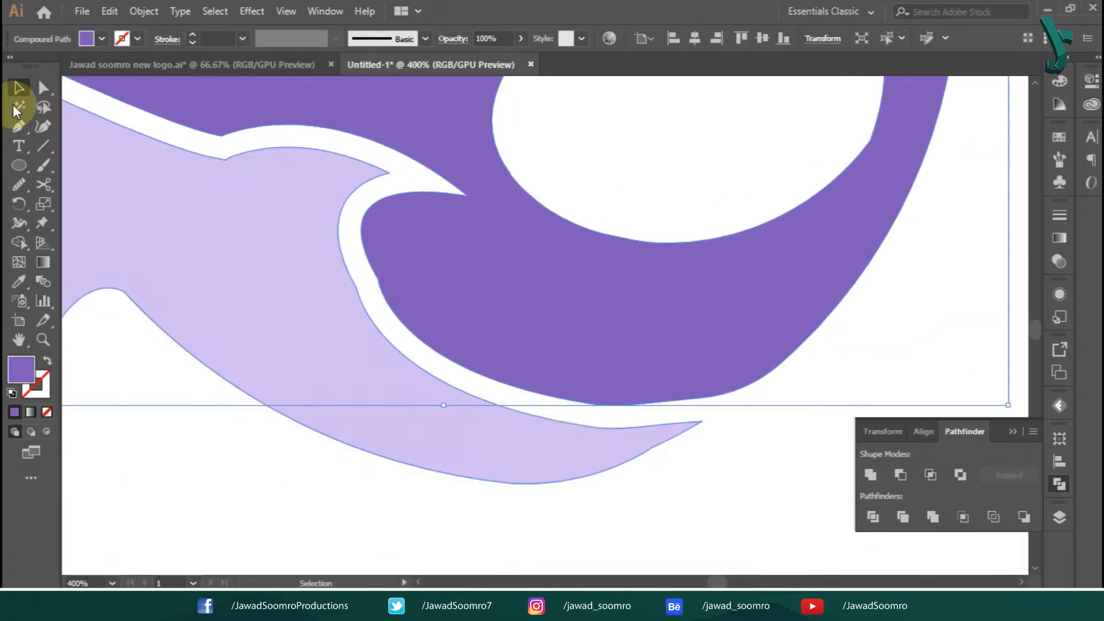
click(185, 480)
click(43, 88)
drag(377, 280, 418, 332)
key(ctrl+z)
click(19, 190)
Smooth the matching kink on the light belly's edge with the Smooth tool.
click(43, 91)
click(357, 289)
click(19, 197)
click(18, 185)
drag(355, 288, 344, 244)
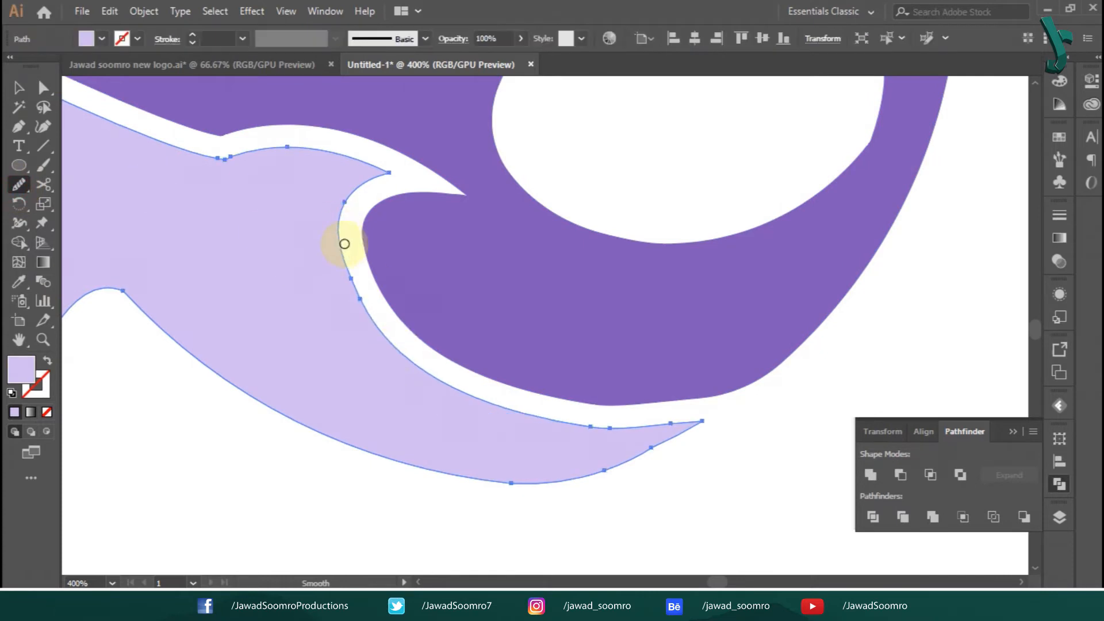
click(20, 86)
Move the whole shark with the white gap up and to the right, closer to the colour swatches.
click(155, 421)
key(ctrl+minus)
key(ctrl+minus)
key(ctrl+minus)
key(ctrl+minus)
drag(645, 323, 486, 461)
drag(700, 337, 193, 527)
click(736, 461)
drag(680, 318, 661, 413)
drag(273, 496, 320, 389)
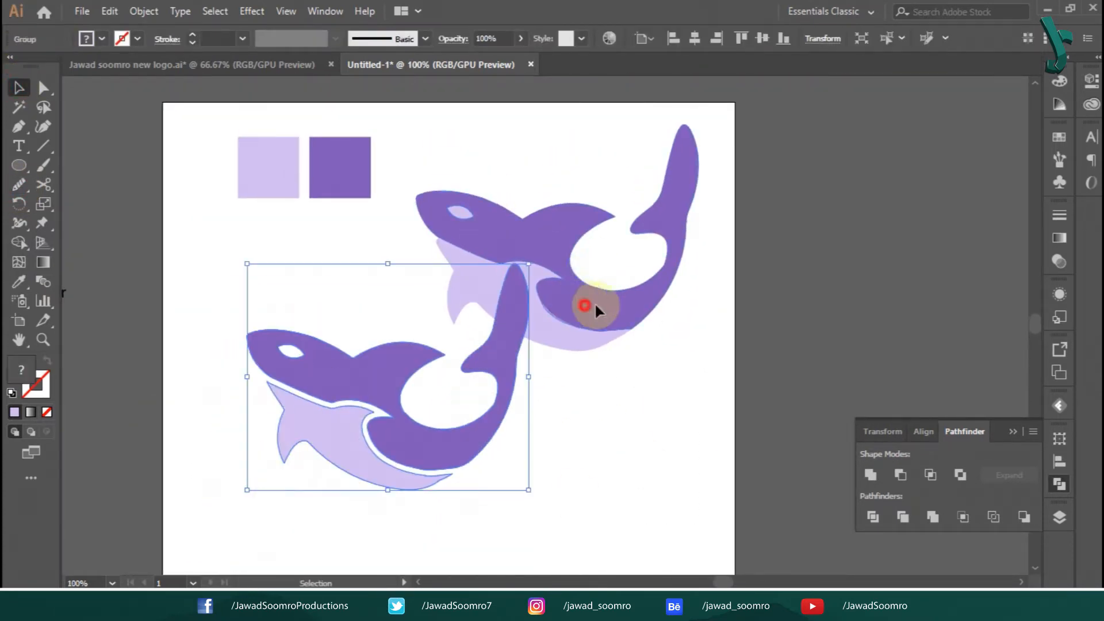
Shrink the shark copy without the gap into the artboard's upper right corner and shift the large shark slightly right.
drag(584, 305, 725, 240)
drag(580, 112, 582, 233)
drag(560, 181, 727, 314)
drag(768, 378, 606, 326)
click(587, 377)
drag(581, 303, 572, 130)
drag(399, 383, 441, 374)
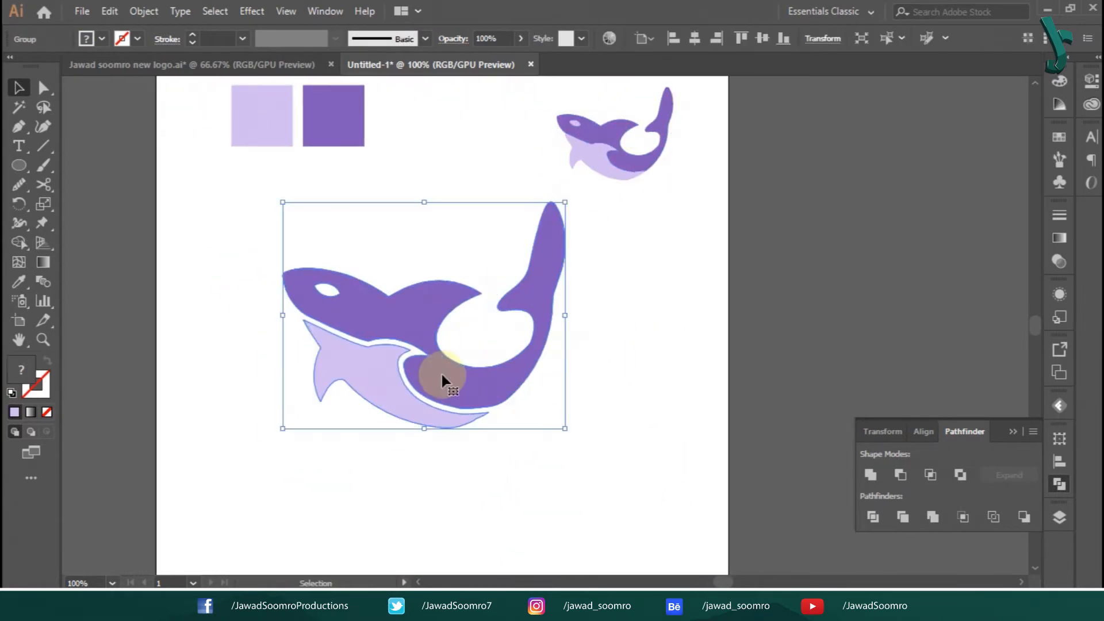
click(374, 467)
Draw a light purple hexagon above the large shark's head with the Polygon tool and shape it tall and narrow.
drag(376, 464, 346, 440)
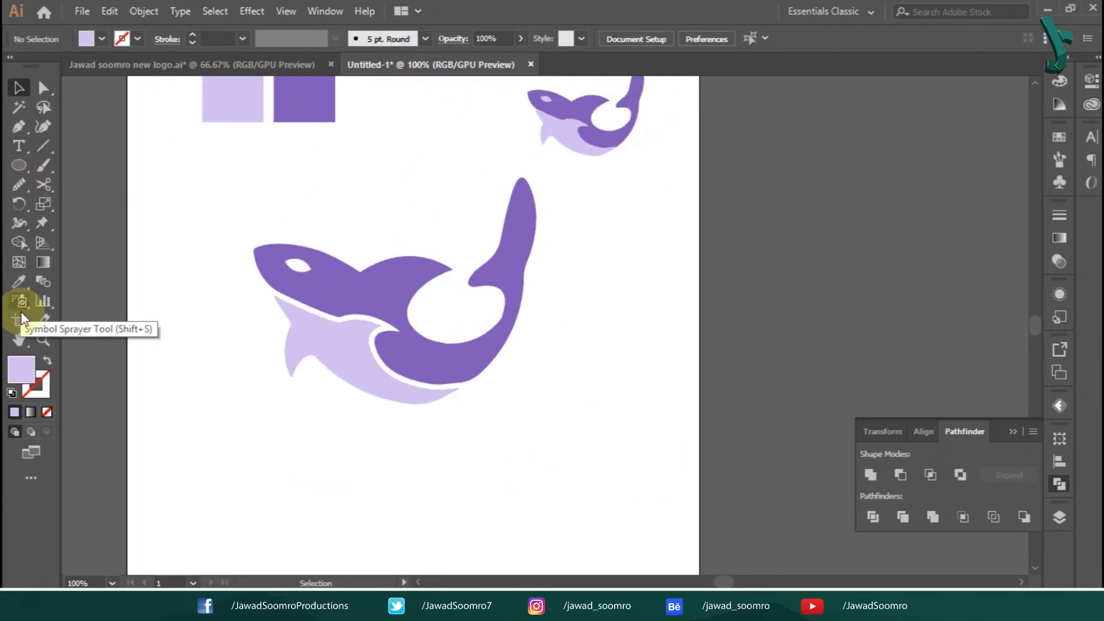
click(44, 339)
click(393, 219)
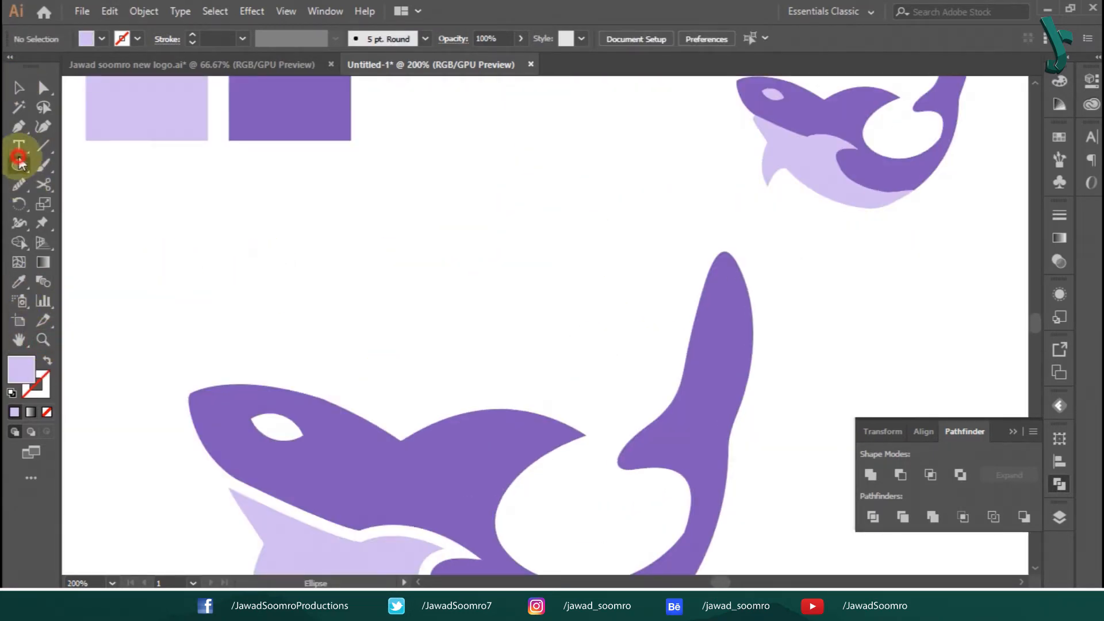
drag(19, 161, 75, 224)
mouse_move(385, 232)
mouse_down()
mouse_move(413, 272)
mouse_move(384, 330)
mouse_up()
click(20, 89)
drag(387, 270, 353, 288)
click(493, 249)
Draw a thin vertical rectangle over the upper half of the hexagon and centre the two horizontally.
key(m)
click(21, 87)
drag(415, 220, 340, 261)
click(684, 39)
click(596, 236)
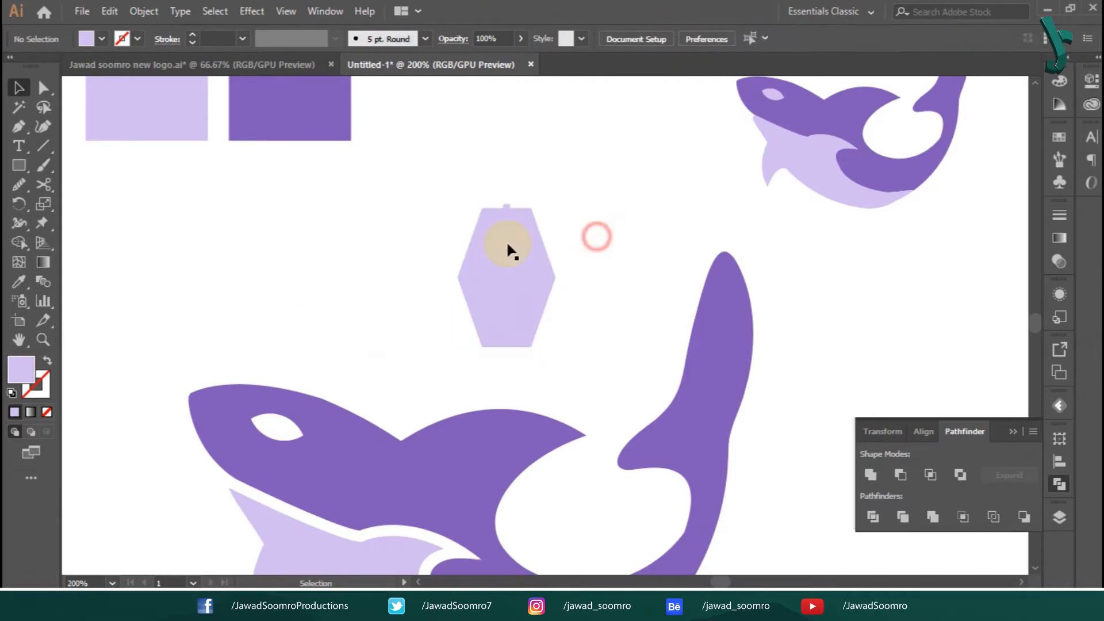
Draw a small circle at the thin rectangle's lower end and centre it horizontally with the rectangle.
click(509, 251)
drag(19, 165, 99, 204)
drag(516, 305, 517, 298)
click(19, 88)
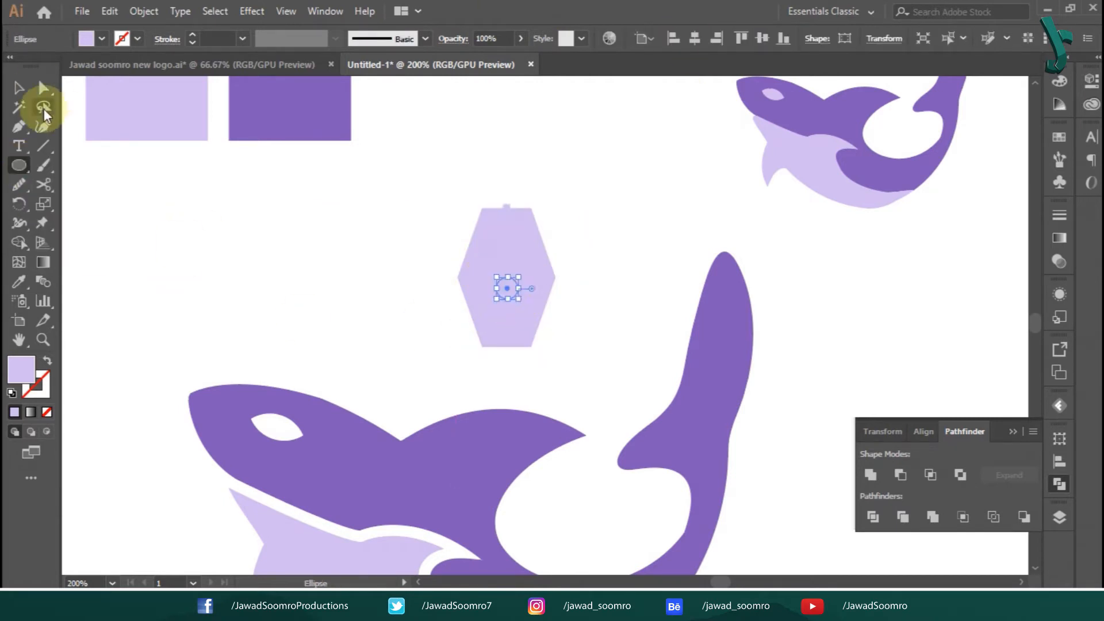
drag(600, 353, 494, 265)
click(697, 39)
Subtract the thin rectangle and the circle from the hexagon with Minus Front to form a pen nib.
drag(611, 173, 384, 281)
click(900, 475)
click(368, 200)
Move the nib's round hole slightly up to shorten the slit.
click(43, 88)
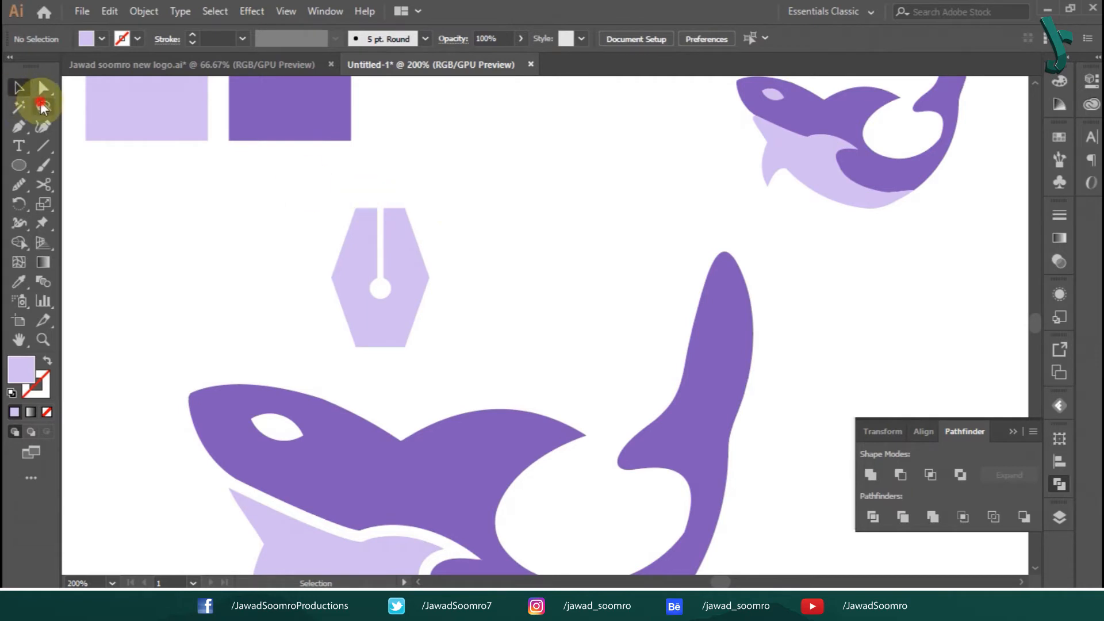
click(381, 306)
click(559, 242)
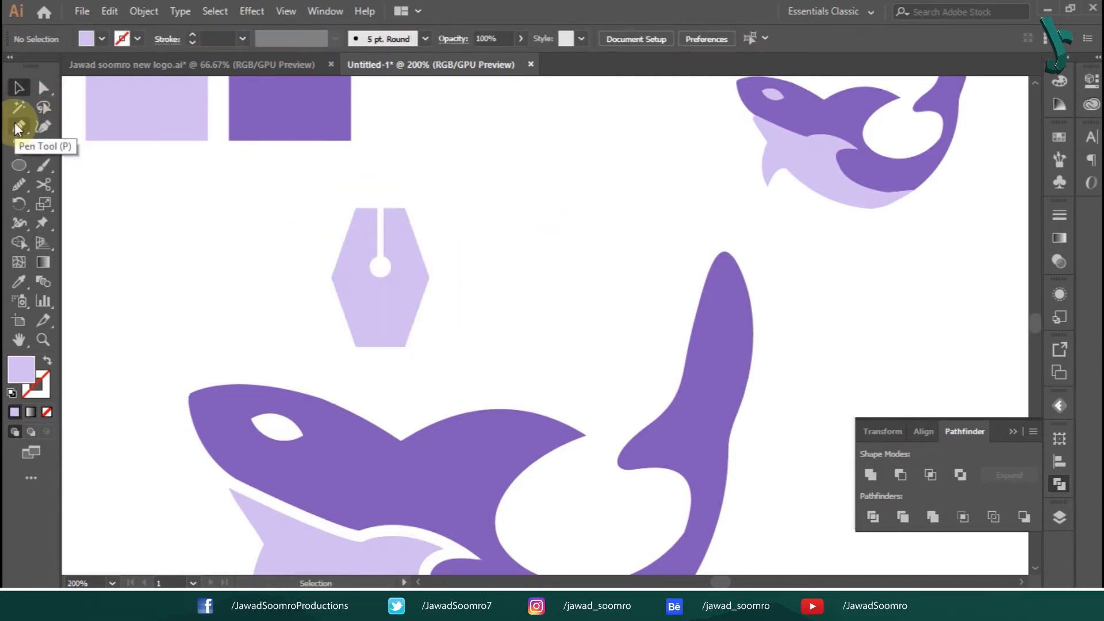
Draw a curved fin-like shape with the Pen tool from the nib's bottom centre up along its left side.
click(17, 127)
click(380, 347)
drag(337, 347, 358, 374)
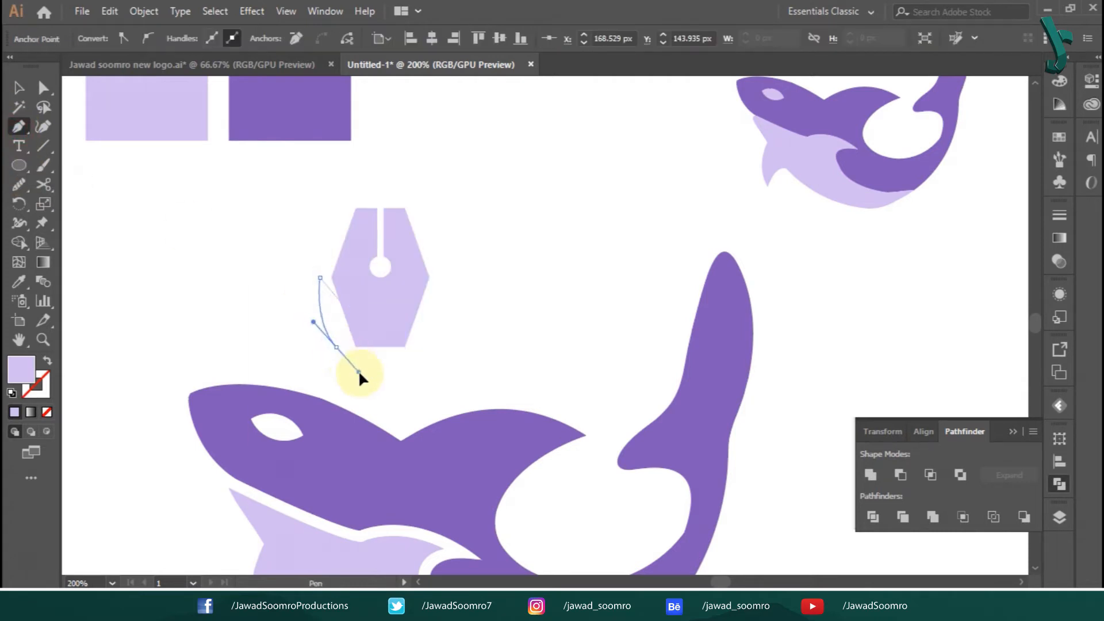
click(573, 285)
Flip a copy of the curved side shape horizontally and place it symmetrically on the nib's right side.
click(332, 330)
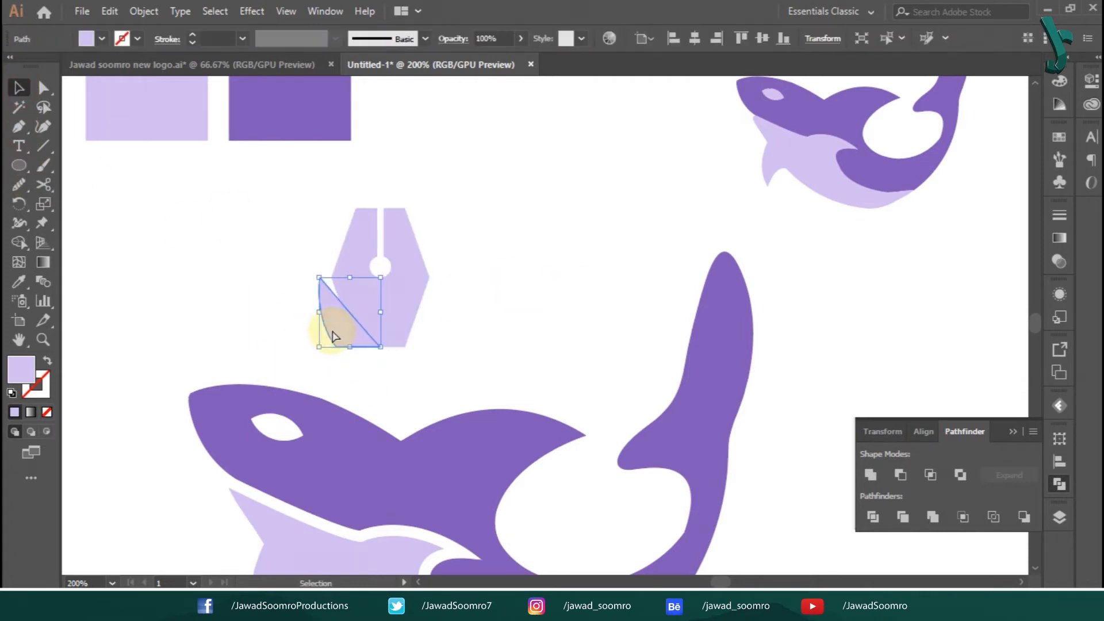
click(1059, 439)
click(1033, 345)
click(862, 376)
click(552, 298)
drag(332, 334, 435, 333)
drag(446, 325, 404, 326)
click(496, 261)
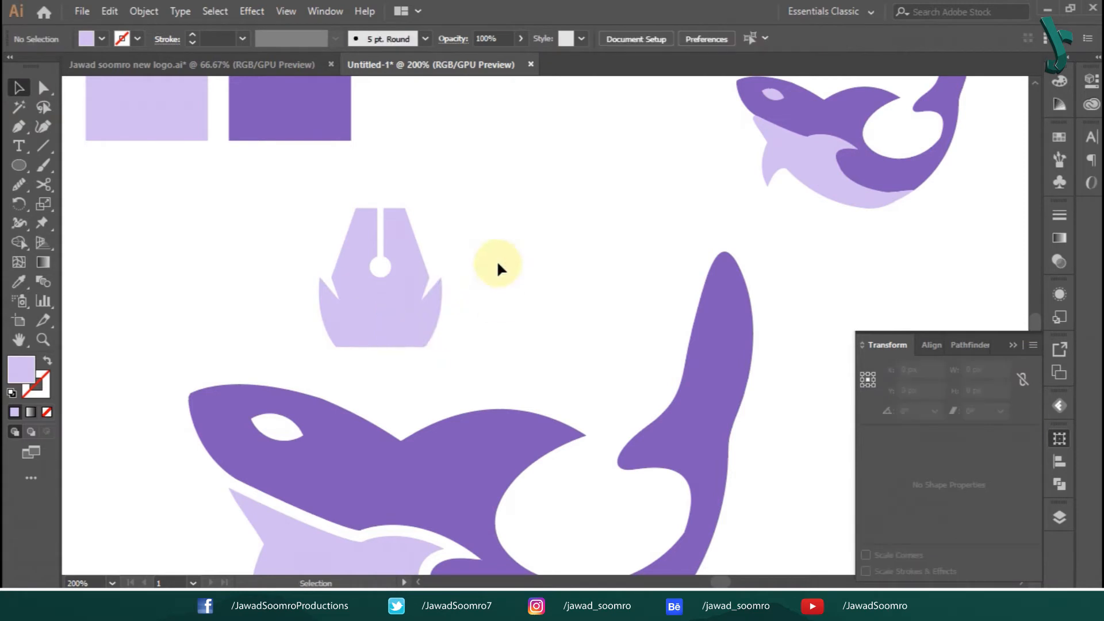
click(424, 327)
shift+click(340, 328)
click(518, 373)
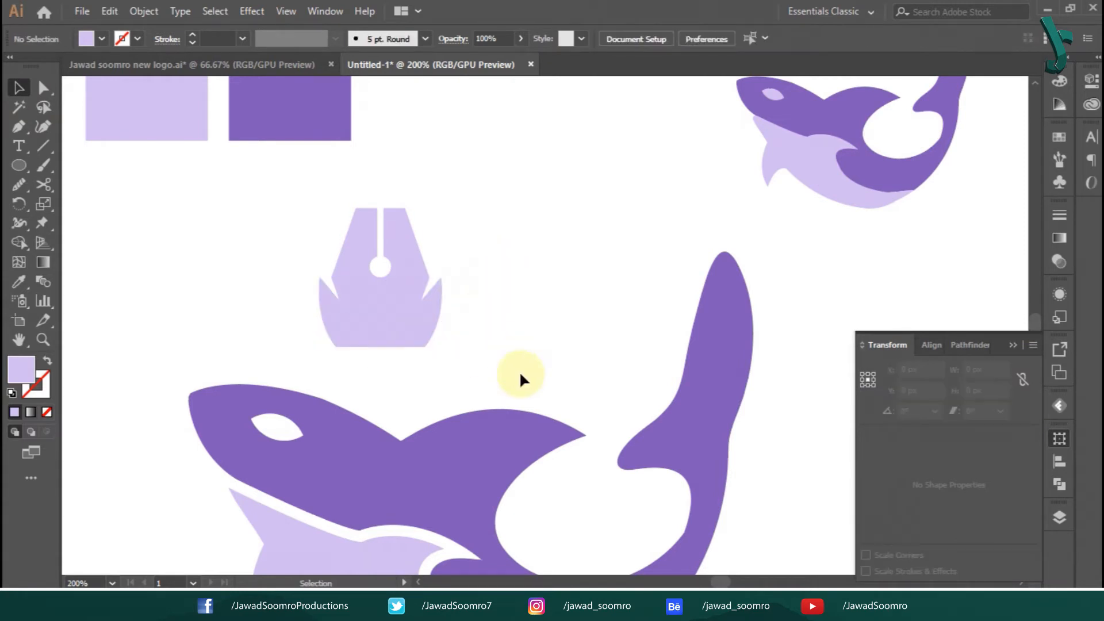
Enlarge the two curved side shapes and spread them symmetrically so their tips flare out from the nib.
click(431, 306)
shift+click(413, 323)
drag(331, 277, 294, 257)
drag(352, 332, 343, 332)
drag(475, 236, 509, 287)
click(424, 321)
drag(328, 325, 354, 333)
click(493, 231)
drag(493, 231, 287, 368)
Scale the pen nib down, centre it between the side shapes and stretch its lower end to cover the gap.
click(401, 244)
drag(331, 208, 343, 225)
drag(393, 288, 385, 287)
click(503, 254)
drag(380, 298, 385, 282)
click(544, 250)
drag(397, 294, 402, 299)
click(476, 315)
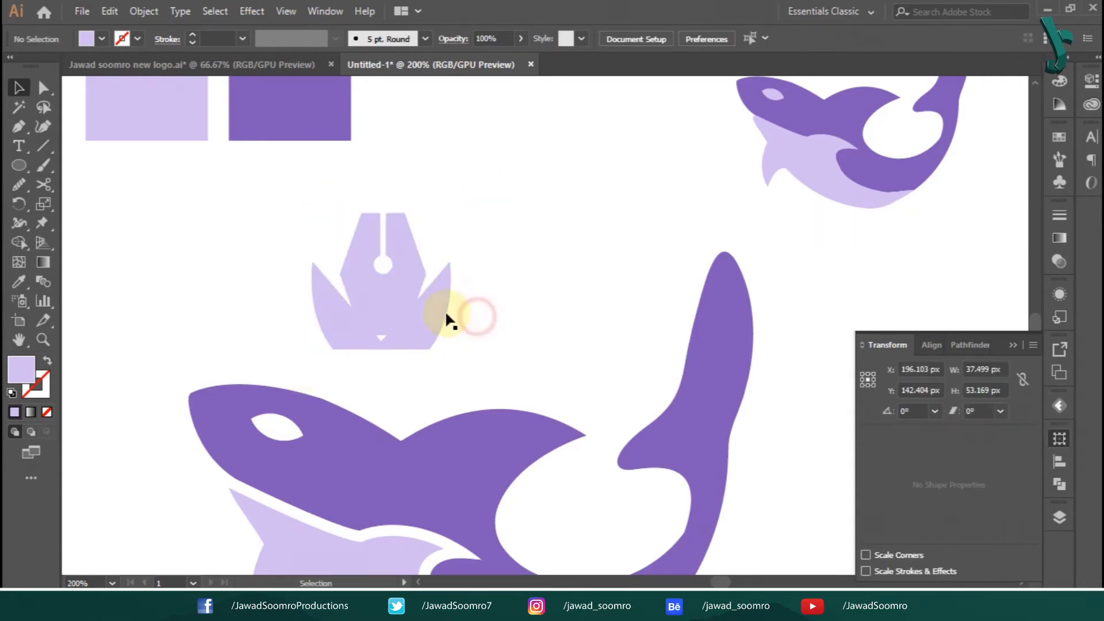
click(405, 299)
drag(383, 336, 384, 351)
Unite the two curved side shapes into one.
click(589, 234)
click(437, 330)
shift+click(326, 323)
click(1059, 484)
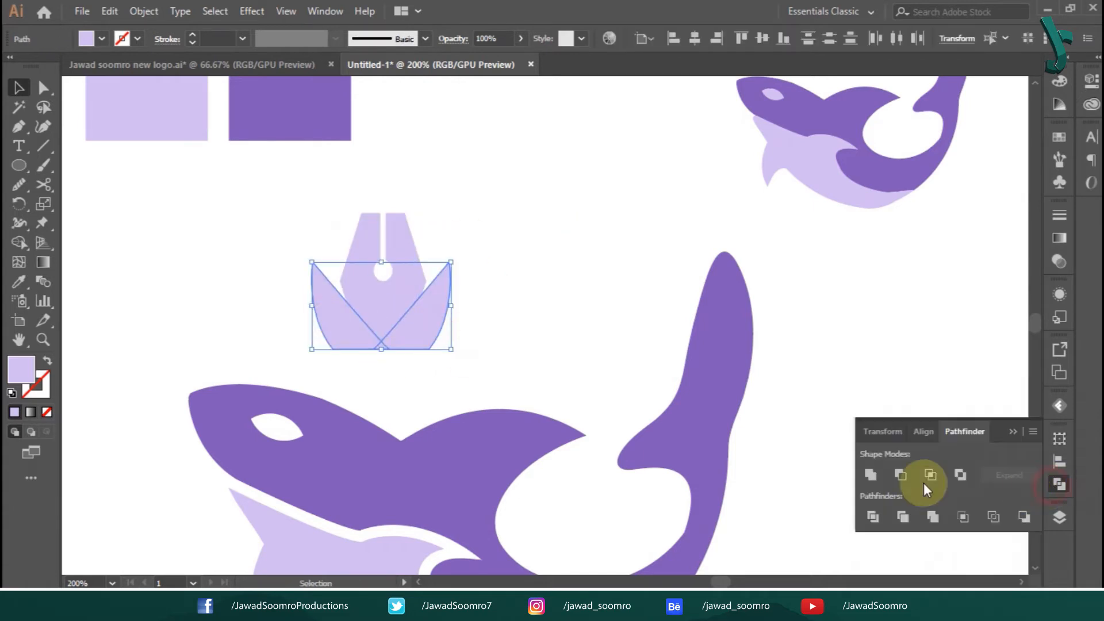
click(871, 475)
Align the nib and the side shape on their horizontal centres and unite them into a single crown.
drag(486, 214, 293, 365)
click(694, 39)
click(597, 250)
drag(610, 247, 403, 362)
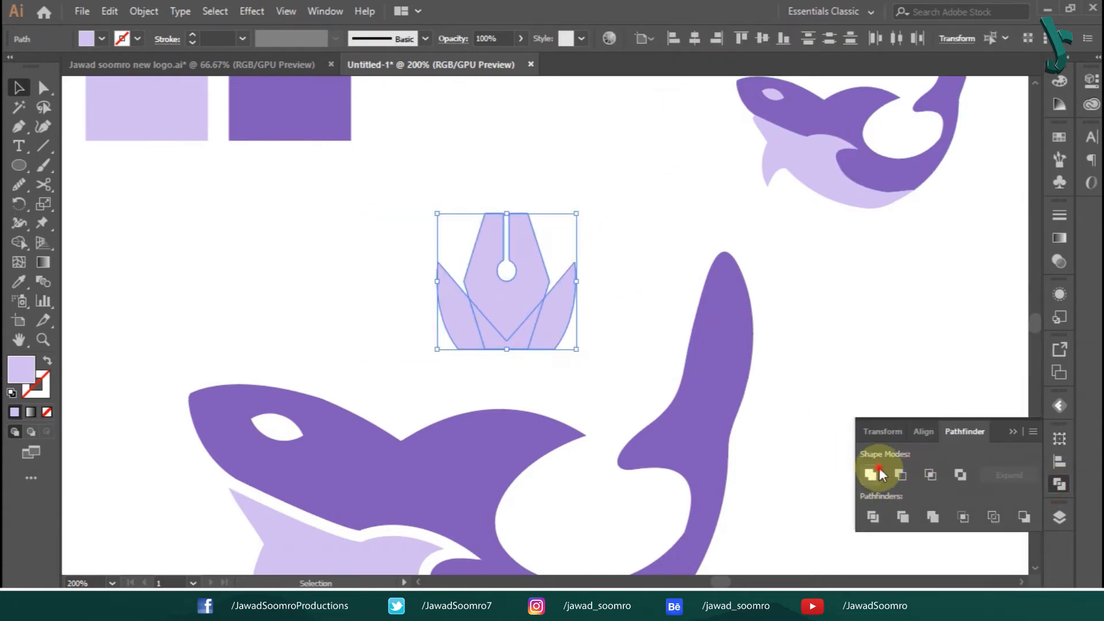
click(879, 473)
Place the nib crown on the shark's head, scaled down and rotated to follow the head's slope.
click(633, 345)
drag(507, 305, 307, 358)
drag(385, 257, 404, 281)
drag(305, 372, 340, 360)
mouse_move(424, 272)
mouse_down()
mouse_move(410, 296)
mouse_move(415, 286)
mouse_up()
drag(355, 349, 355, 373)
click(499, 364)
Ungroup the shark artwork and offset the dark purple body path by 10 px.
drag(472, 462, 455, 345)
click(452, 346)
right_click(453, 346)
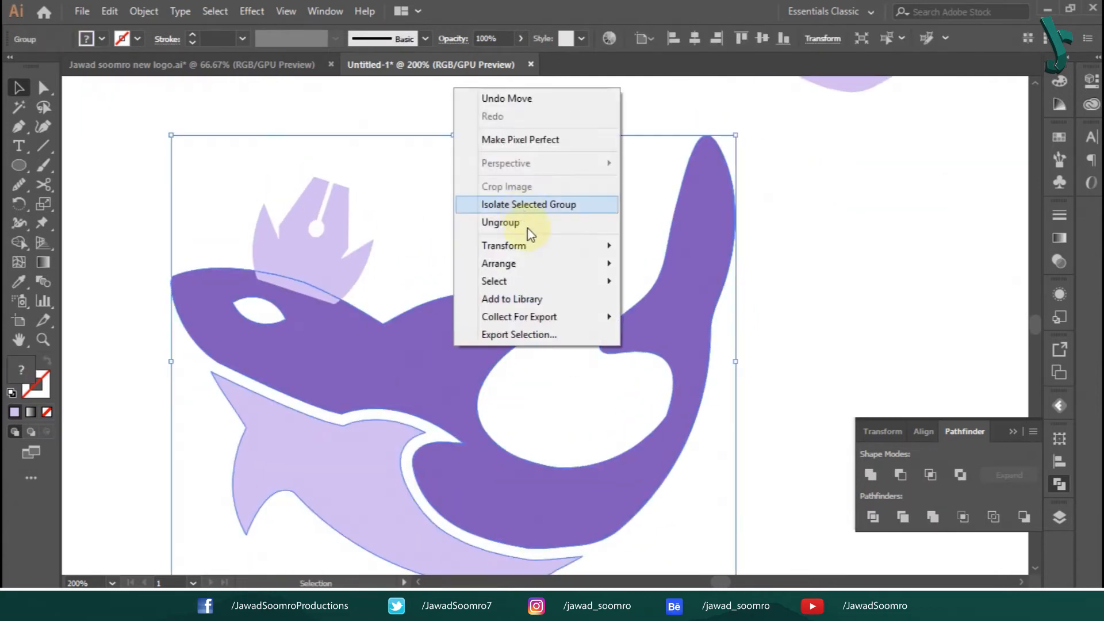
click(517, 223)
click(446, 346)
click(144, 12)
mouse_move(340, 374)
click(440, 432)
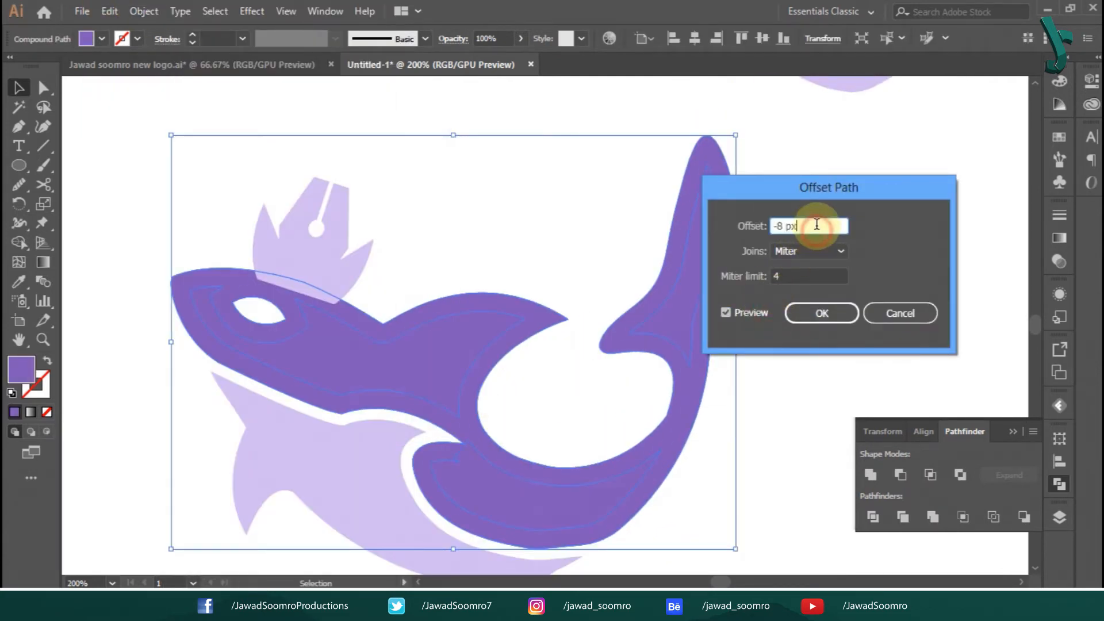
text(10)
key(Return)
Subtract the offset body shape from the crown's base to leave a white gap above the head.
right_click(439, 283)
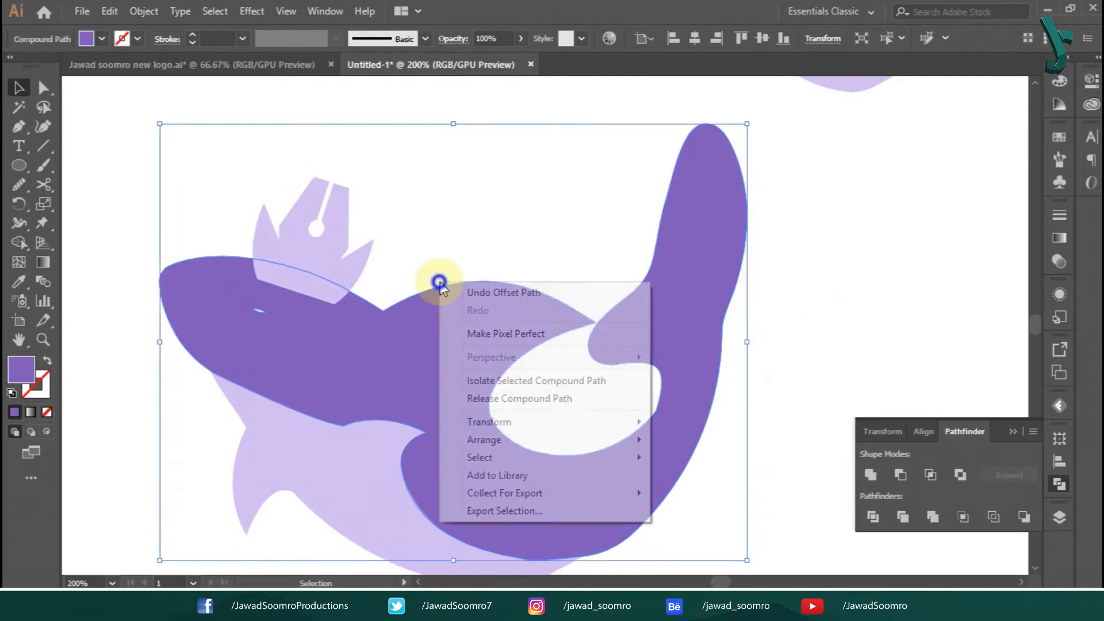
mouse_move(633, 442)
click(711, 511)
click(481, 202)
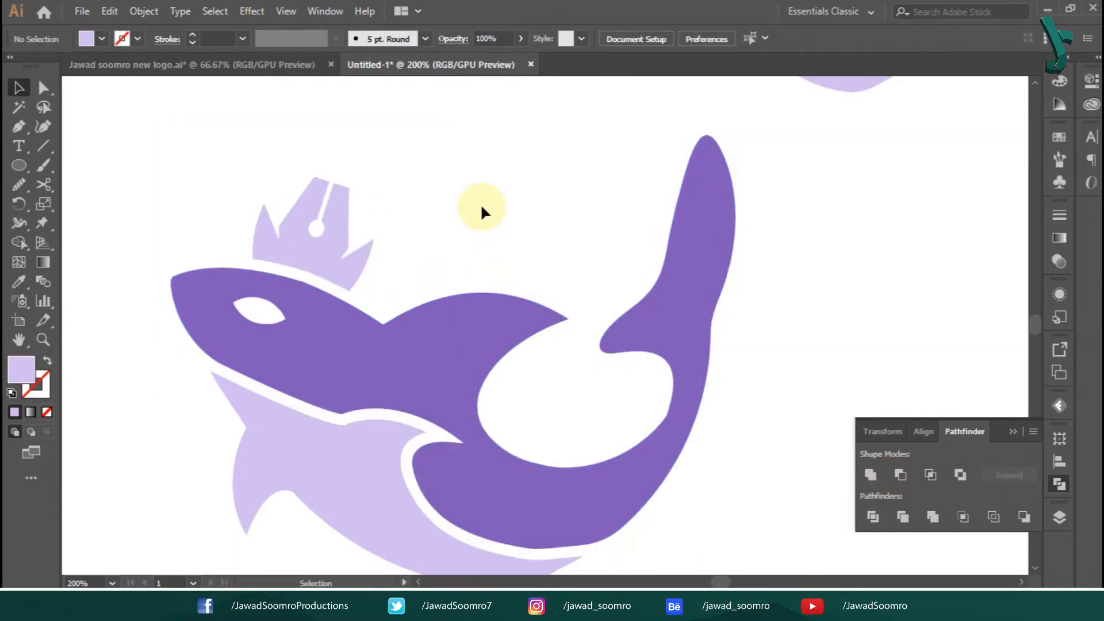
Group the crown, dark body and light belly of the shark.
drag(482, 205, 231, 434)
right_click(333, 367)
click(492, 217)
click(496, 211)
key(ctrl+minus)
key(ctrl+minus)
key(ctrl+minus)
key(ctrl+equal)
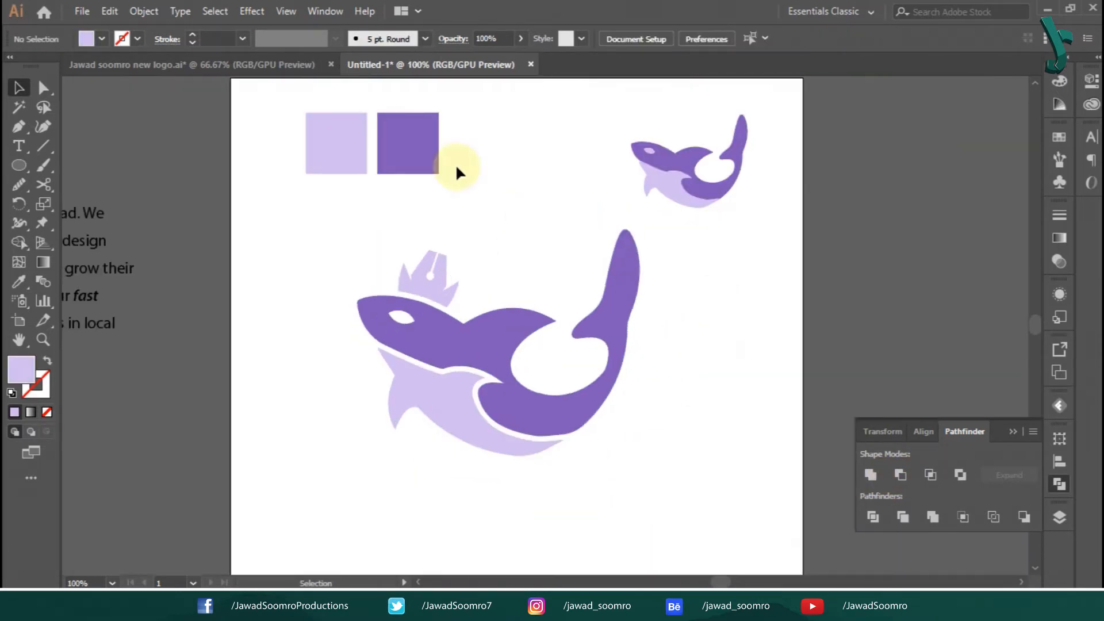
Move the whole shark artwork up to make room for text beneath it.
click(507, 374)
click(732, 464)
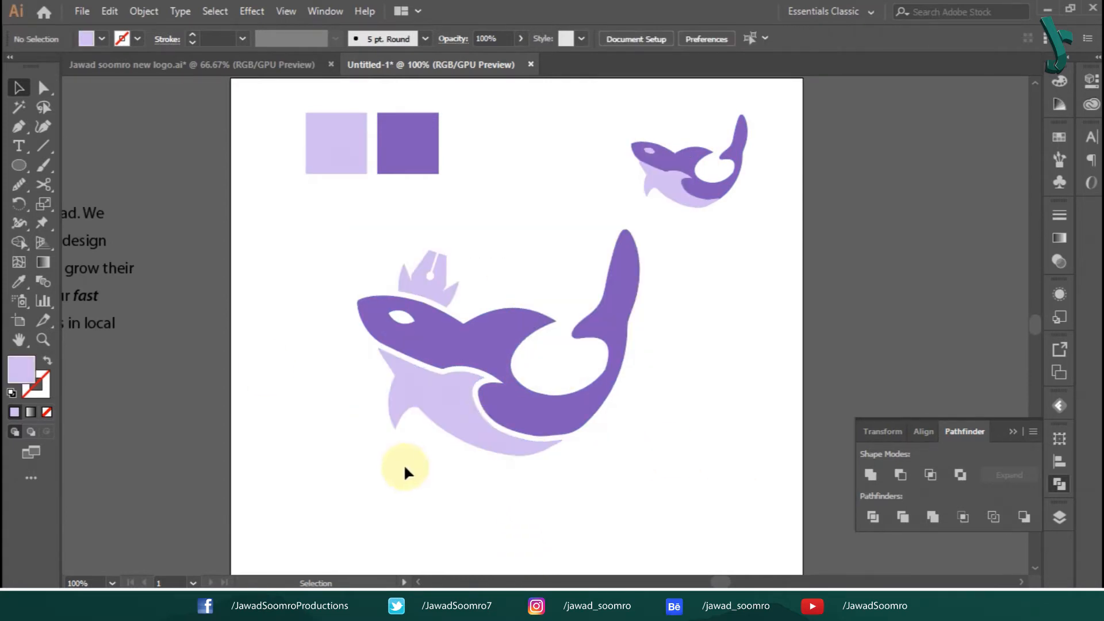
click(452, 405)
key(shift+Up)
key(shift+Up)
key(shift+Up)
click(677, 422)
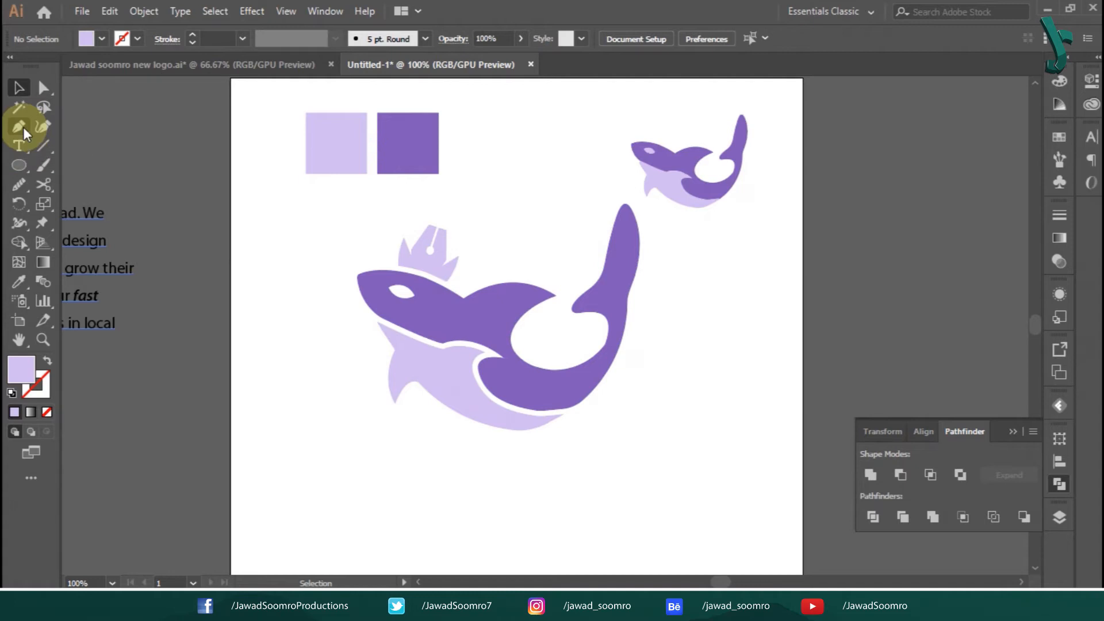
Add the text PURPLE SHARK below the shark and enlarge it to about 51 pt.
click(19, 145)
click(296, 458)
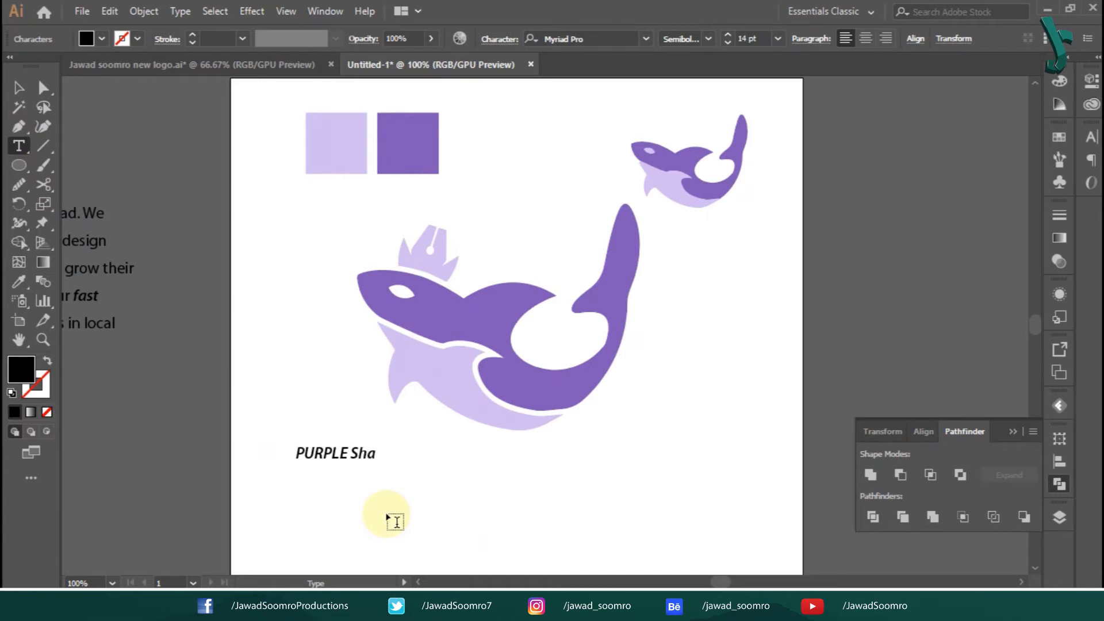
click(16, 93)
drag(398, 462, 671, 508)
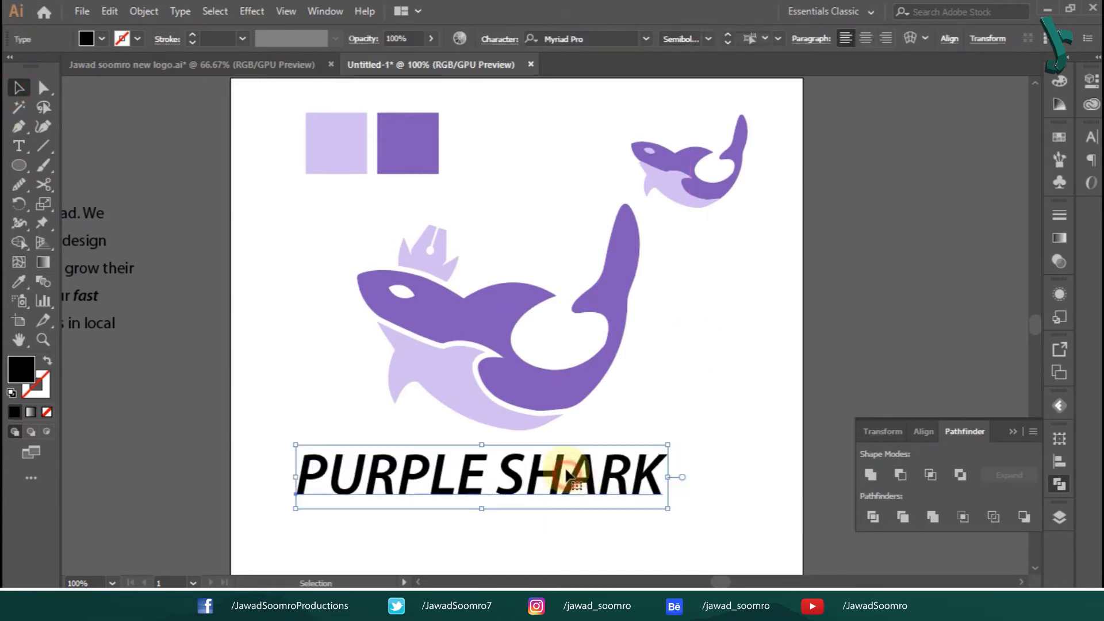
Set the title text to Bold and change the word SHARK to Light.
click(709, 38)
click(706, 199)
double_click(517, 469)
drag(513, 469, 699, 483)
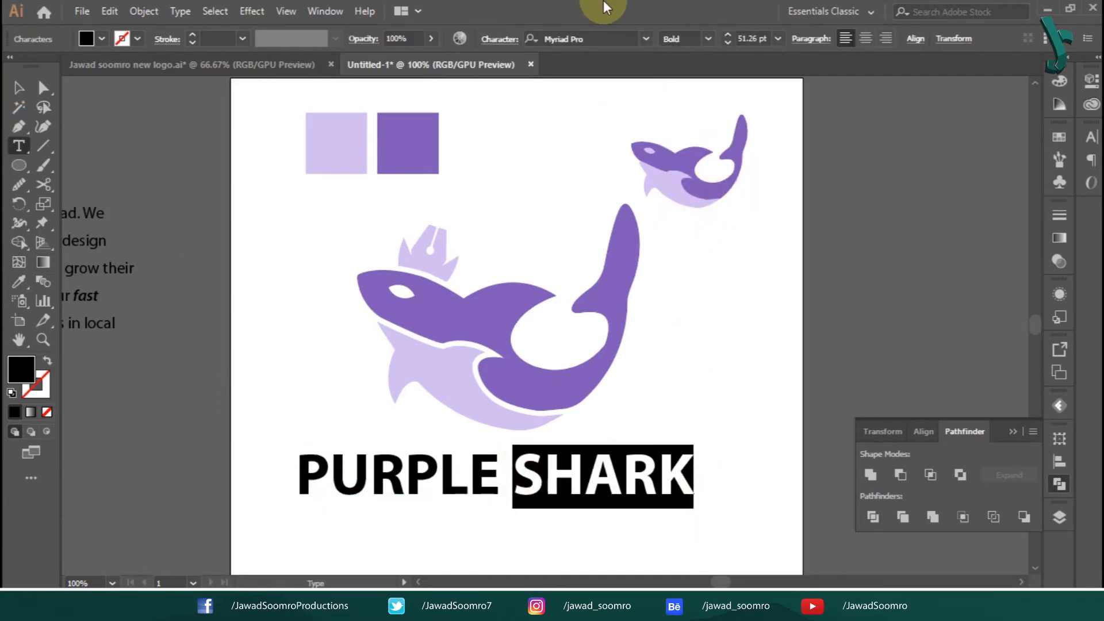
click(708, 38)
click(686, 127)
click(19, 87)
click(739, 365)
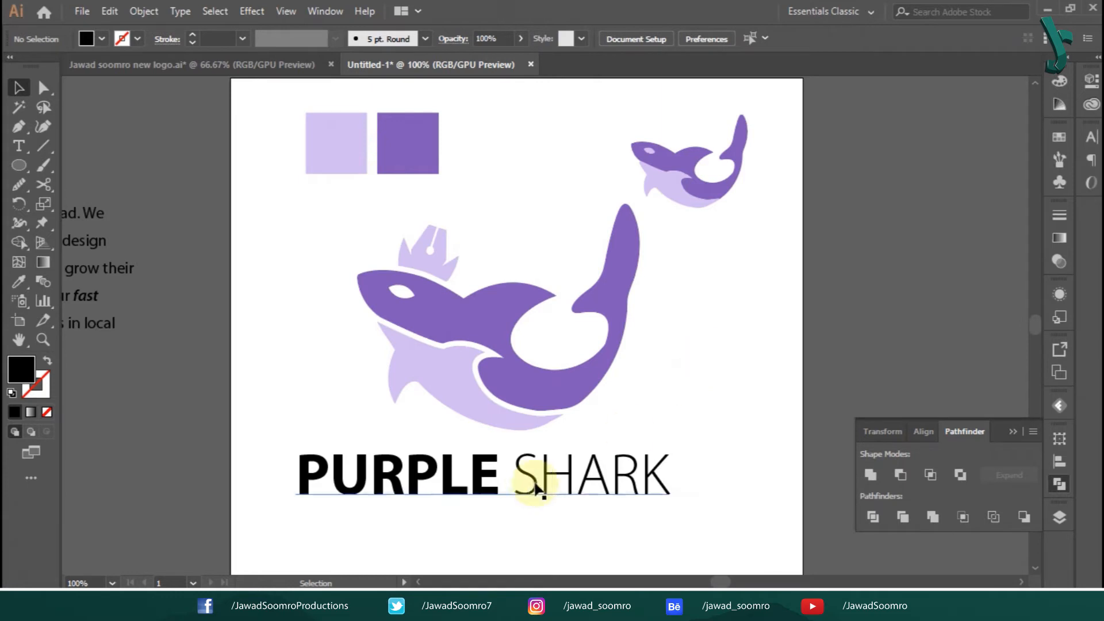
Shift the title slightly right under the shark and change its font to Quote.
drag(536, 484, 554, 484)
click(639, 424)
click(633, 478)
click(1059, 483)
click(1091, 136)
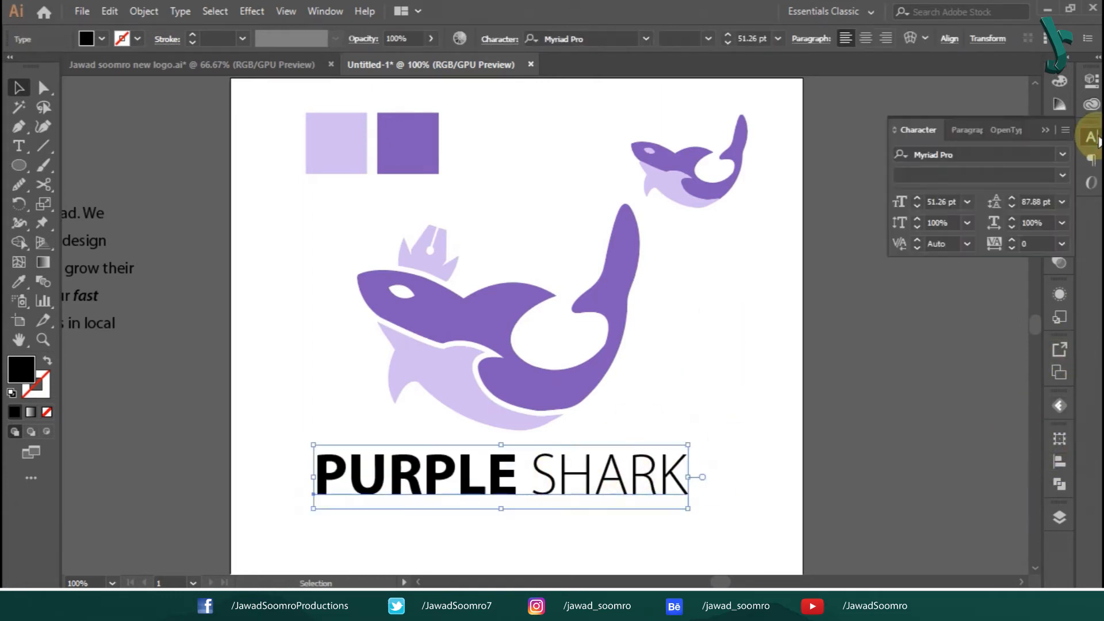
click(1062, 153)
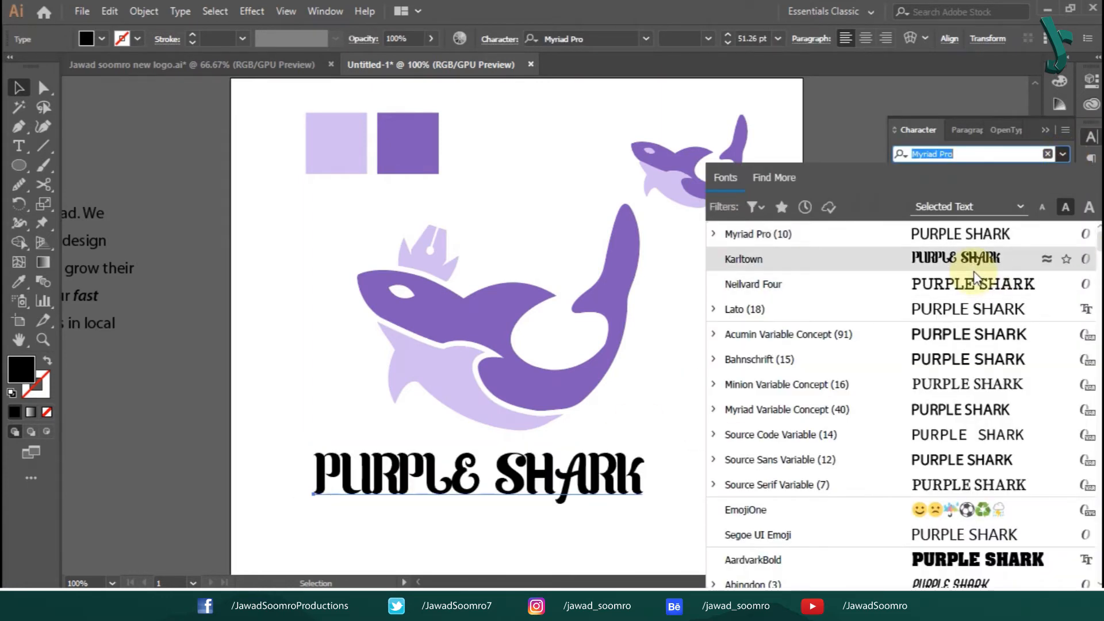
scroll(1012, 454, down, 15)
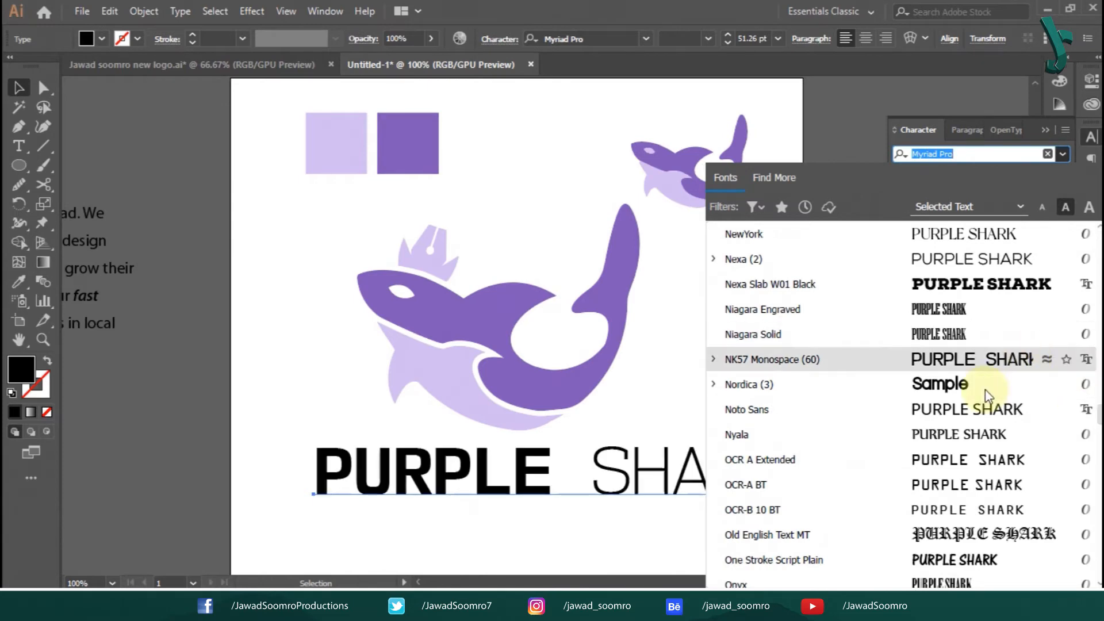
scroll(954, 454, down, 10)
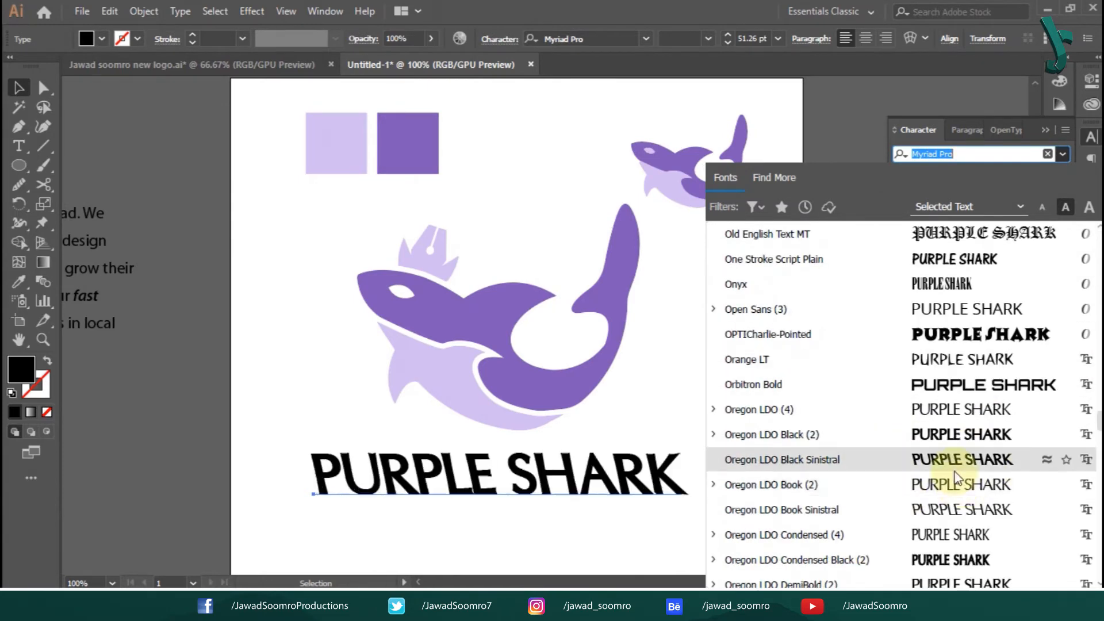
scroll(799, 457, down, 3)
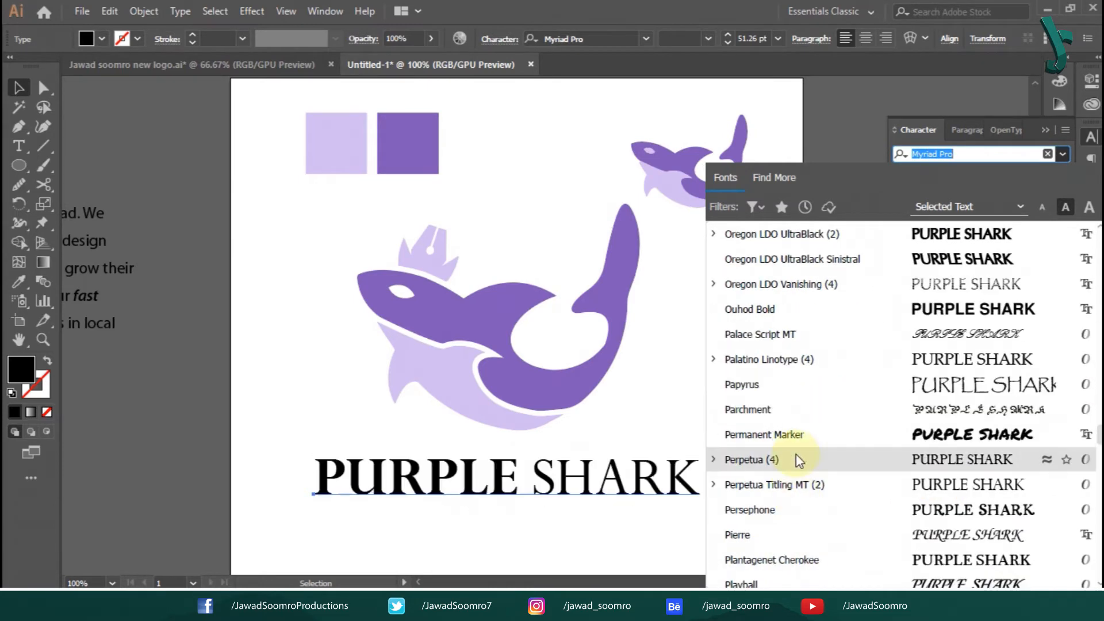
scroll(798, 458, down, 9)
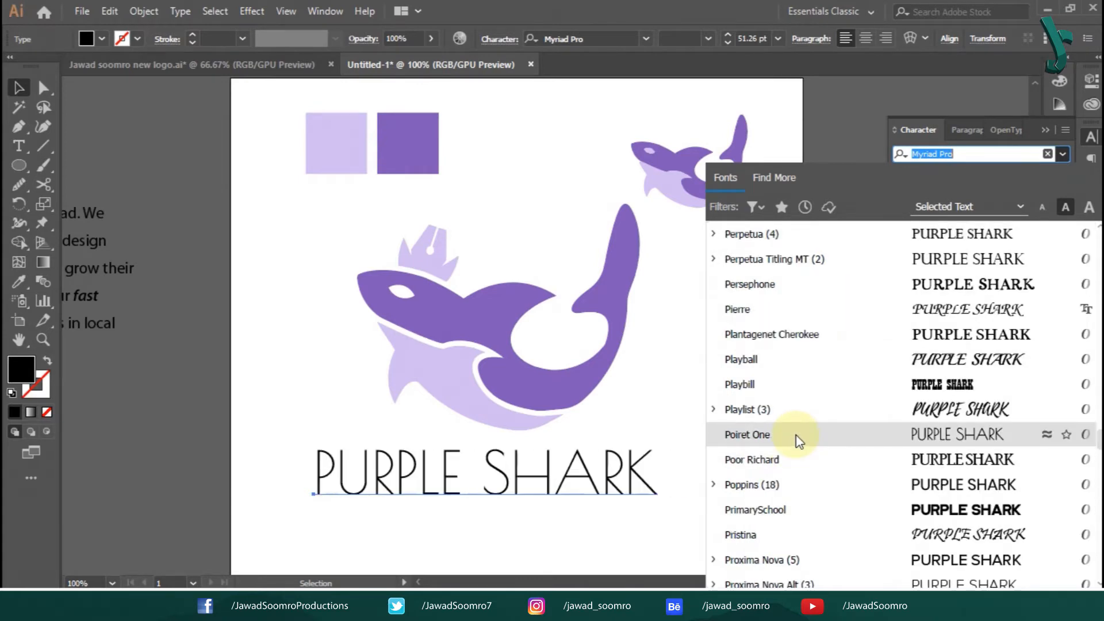
scroll(793, 458, down, 4)
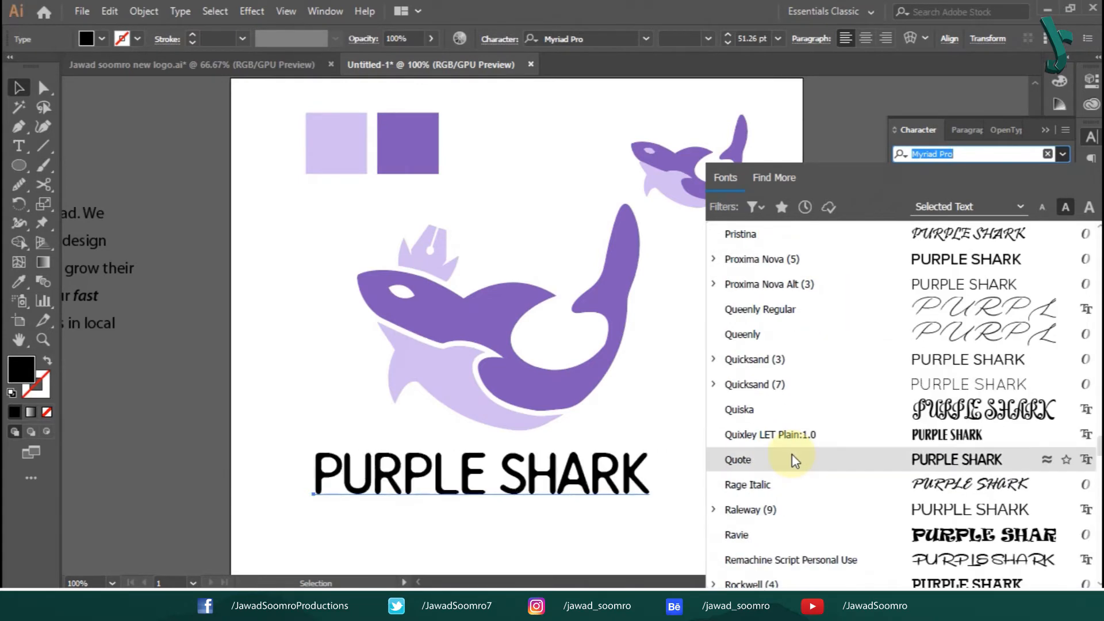
click(794, 460)
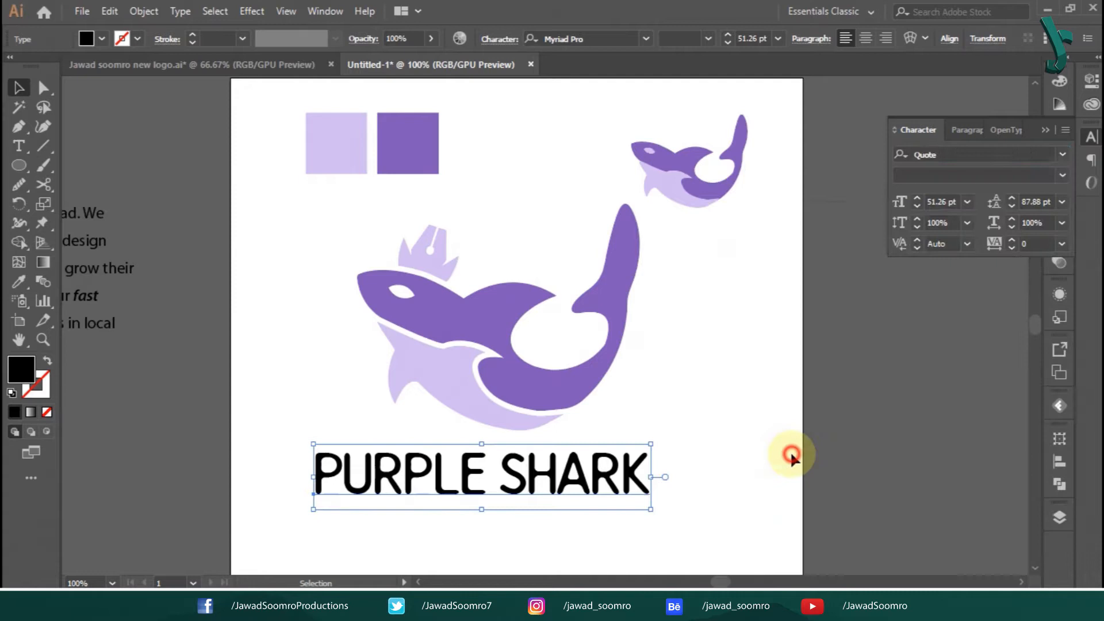
click(222, 345)
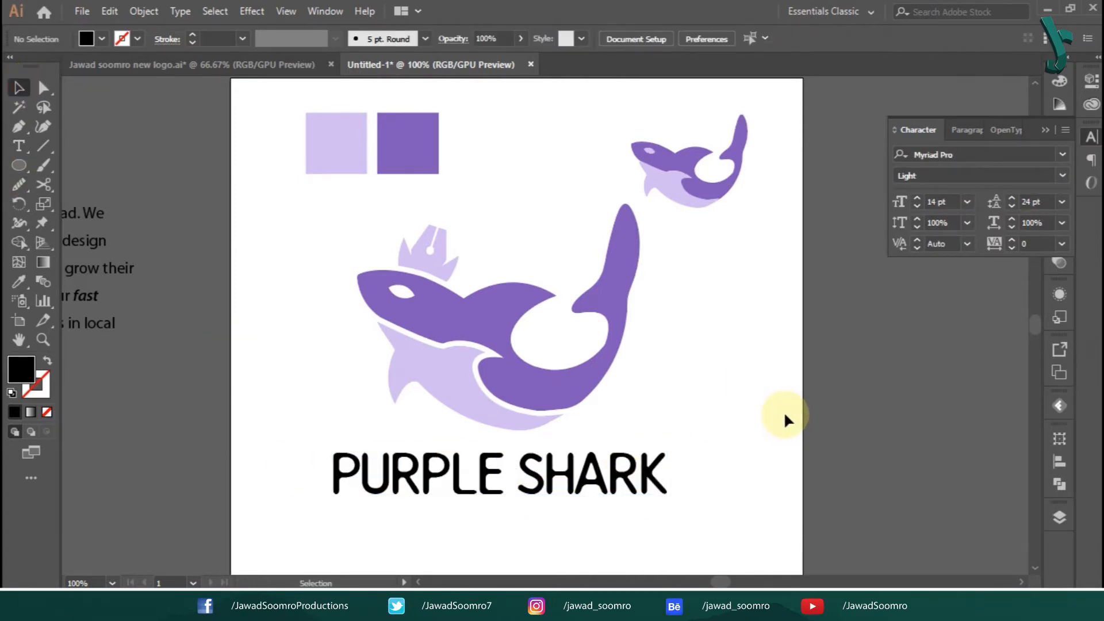
Duplicate the title below itself and set the copy to 18 pt with a tracking of 100.
drag(545, 473, 562, 540)
click(566, 529)
click(966, 203)
click(990, 383)
click(1062, 244)
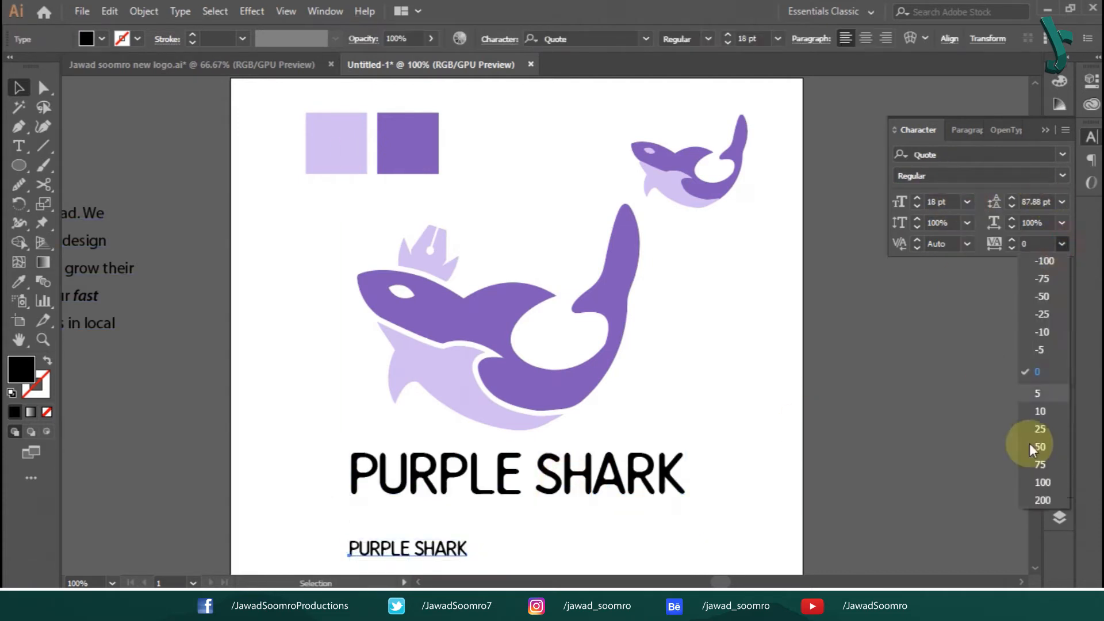
click(1038, 482)
Move the small text copy up beneath the title and replace its wording with "creative studios".
drag(450, 552, 566, 521)
triple_click(552, 526)
text(crea)
click(20, 85)
click(654, 503)
click(663, 514)
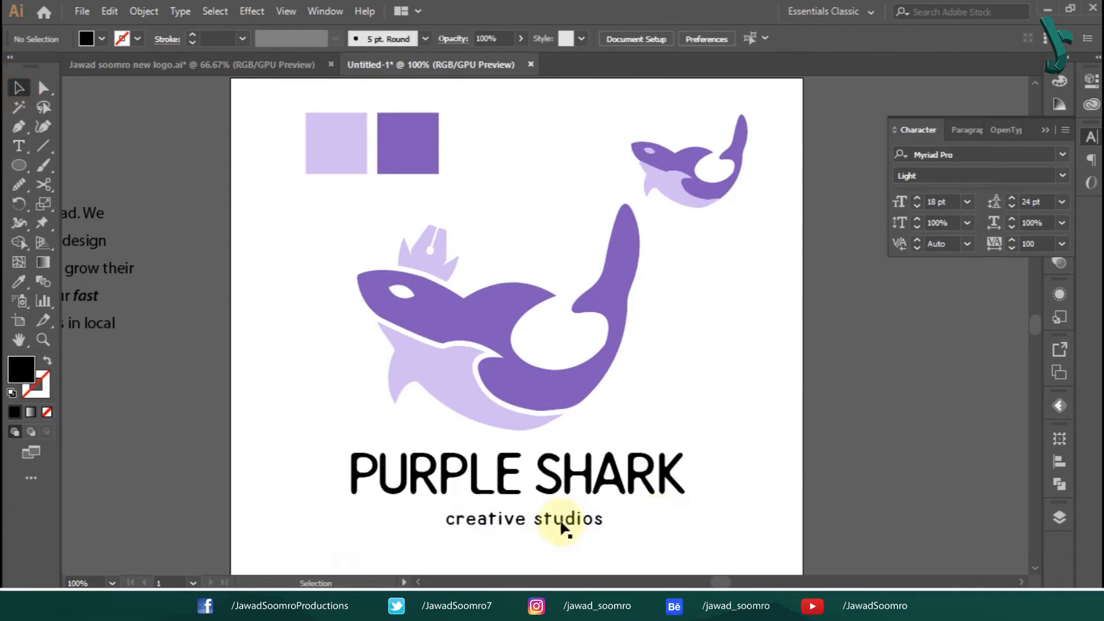
Widen the tagline's letter spacing, trying a tracking of 500 and settling on 400.
click(561, 522)
text(500)
key(Return)
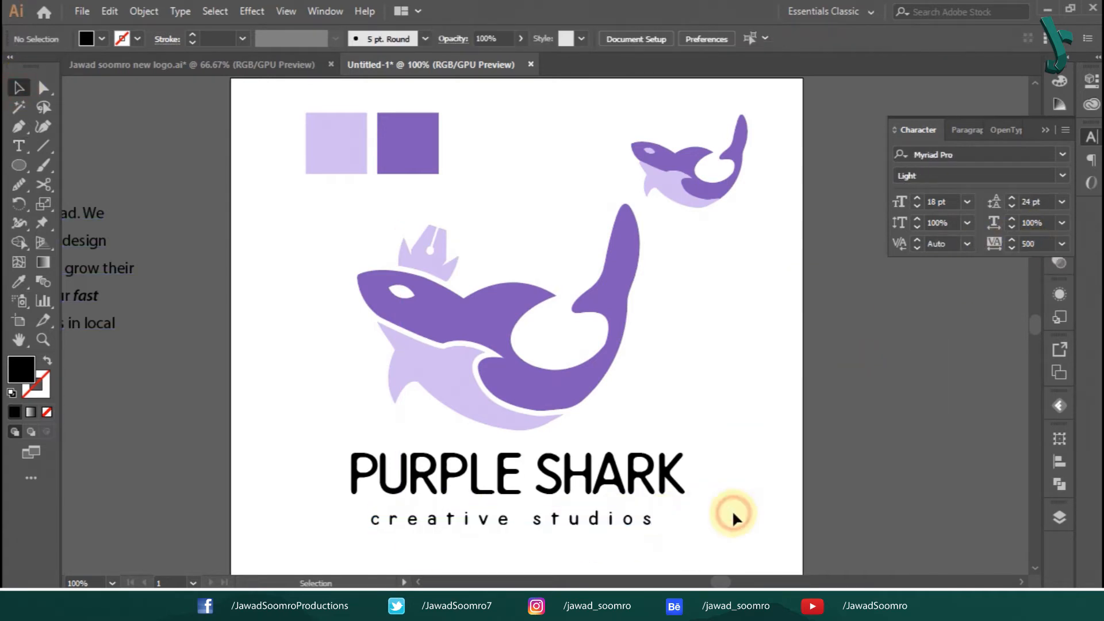
text(4)
key(Return)
click(725, 489)
Adjust the tagline's position under the title and centre the shark horizontally above the text.
drag(580, 519, 597, 195)
click(602, 527)
click(613, 530)
key(ctrl+equal)
key(ctrl+equal)
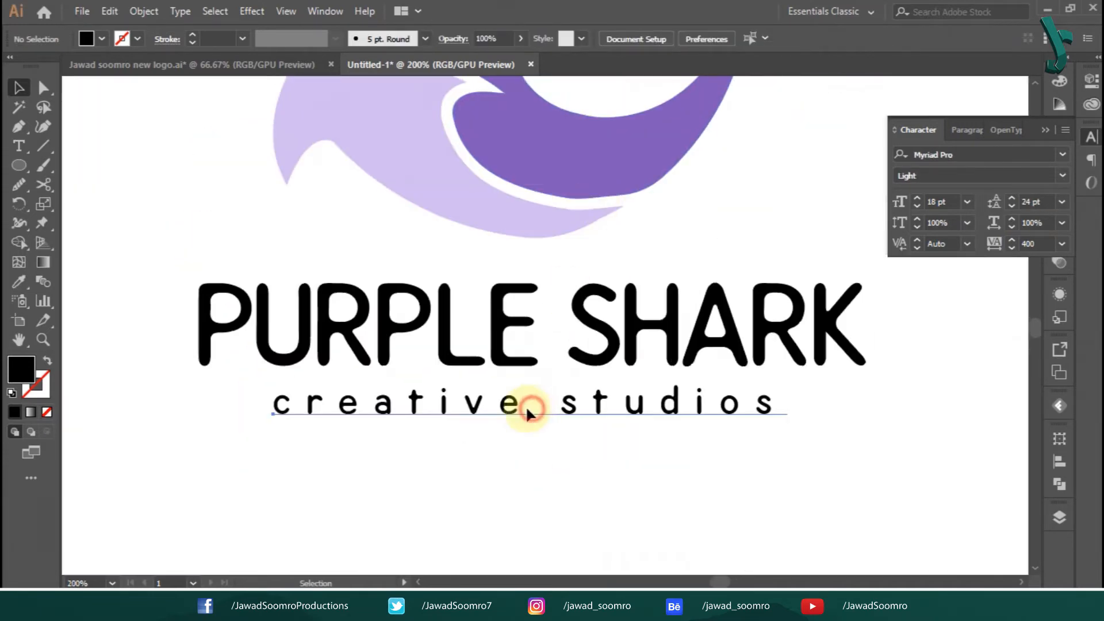
drag(526, 406, 521, 408)
drag(518, 455, 550, 230)
click(545, 38)
drag(541, 184, 551, 243)
click(776, 543)
drag(517, 486, 517, 362)
drag(432, 345, 475, 360)
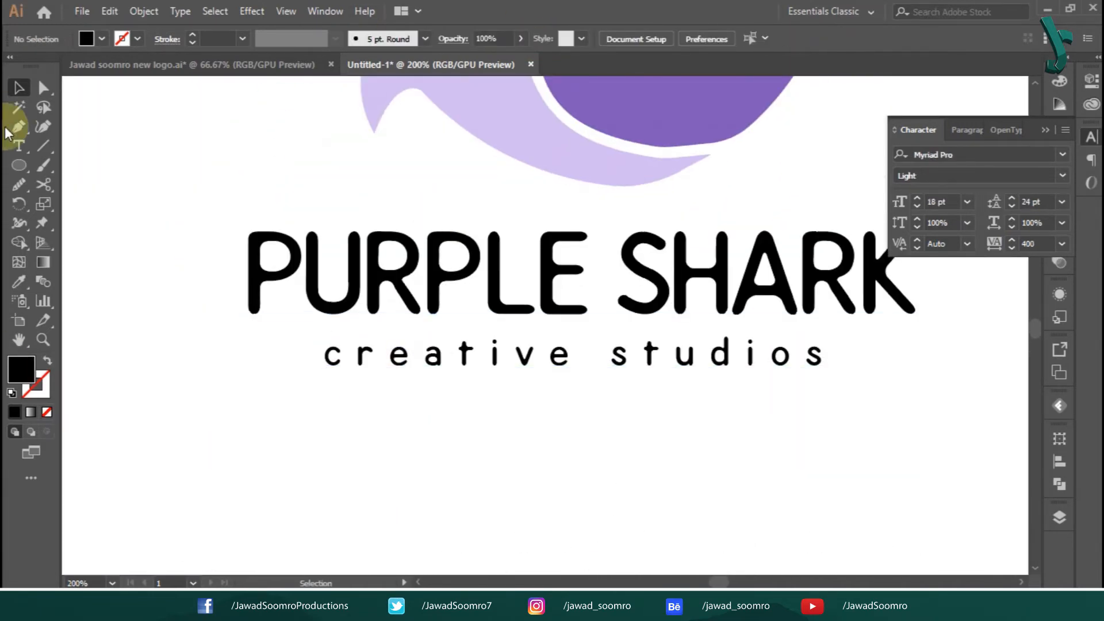
Draw a short horizontal line before the tagline with the Pen tool and give it the shark's dark purple as stroke colour.
click(305, 354)
click(244, 353)
click(19, 88)
click(19, 282)
click(592, 106)
click(19, 88)
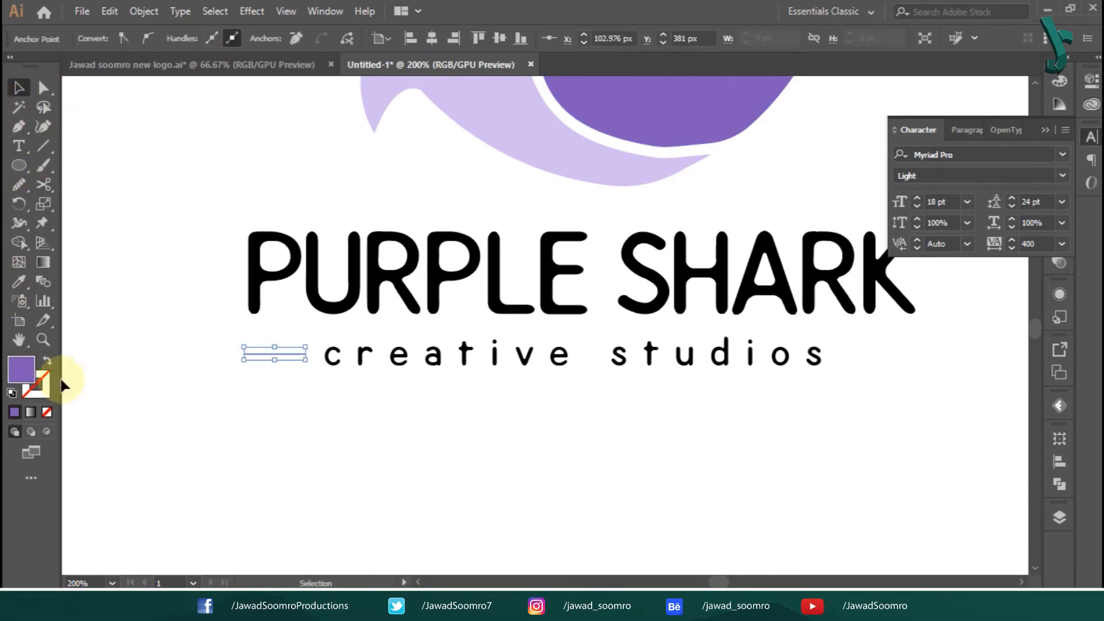
click(47, 360)
Set the short line's stroke to 3 pt with round caps.
shift+click(252, 302)
click(230, 332)
click(257, 353)
double_click(193, 34)
click(167, 39)
click(84, 79)
click(473, 448)
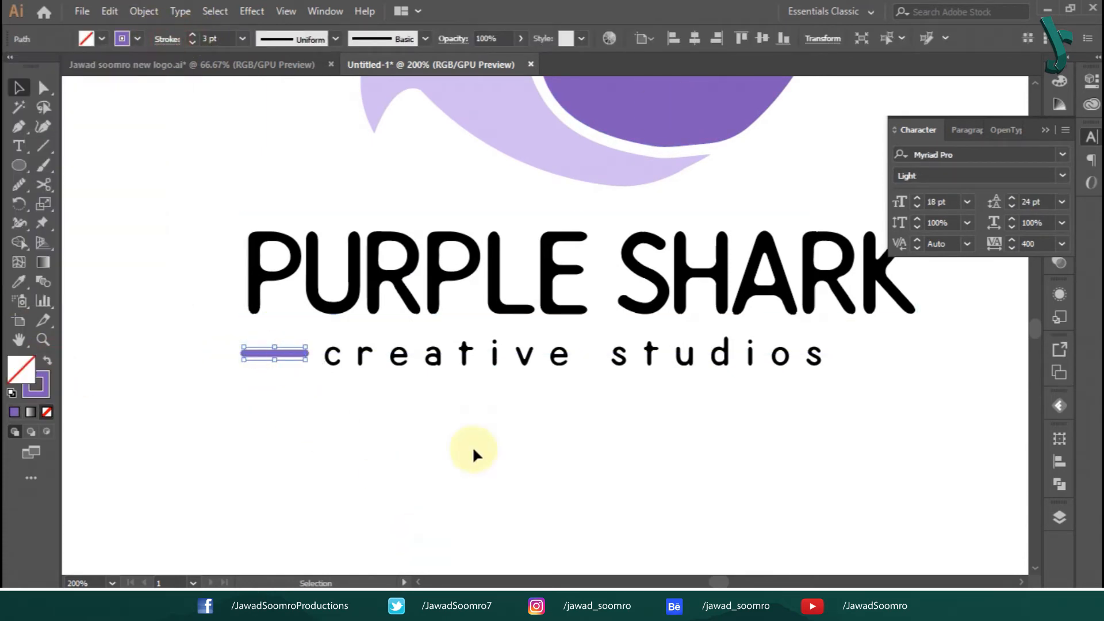
Copy the purple line to the other end of the tagline, beneath the title's last letter.
click(475, 450)
drag(506, 437, 454, 458)
drag(269, 373, 838, 382)
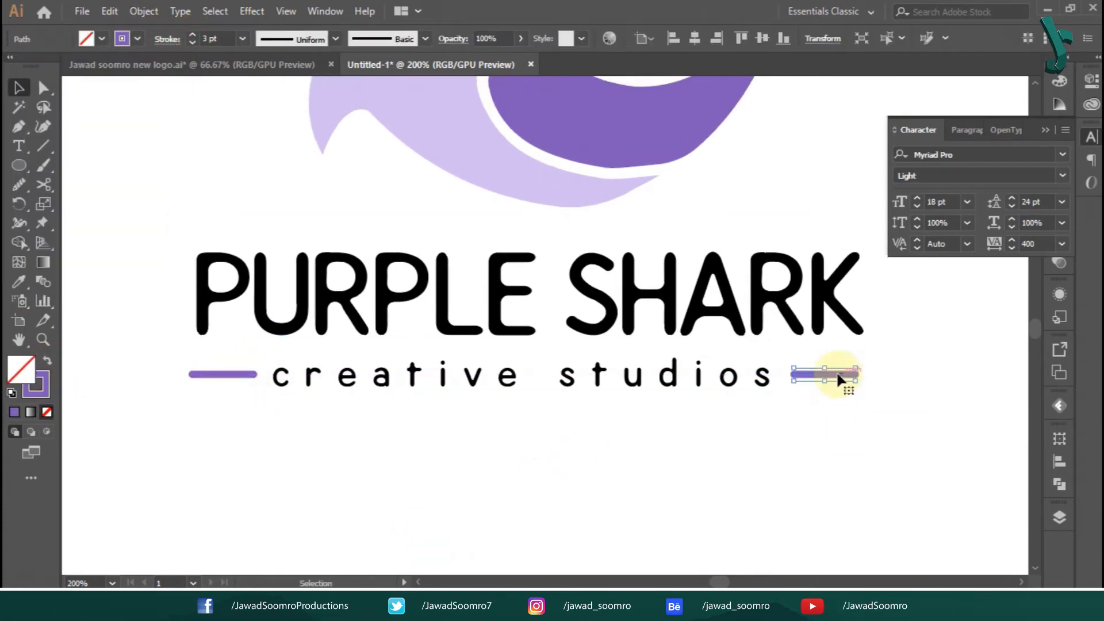
click(764, 380)
double_click(770, 378)
click(667, 377)
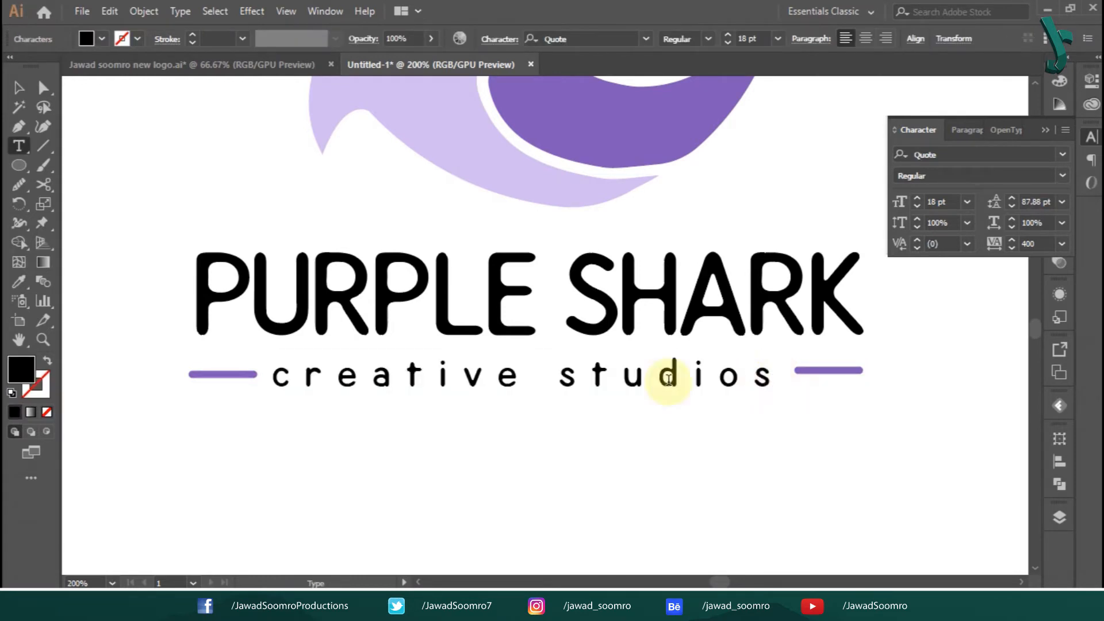
click(19, 87)
Convert the title and tagline text to outlines.
drag(623, 478, 598, 274)
key(ctrl+shift+o)
click(626, 462)
Centre the outlined title and the tagline horizontally on the artboard.
click(593, 294)
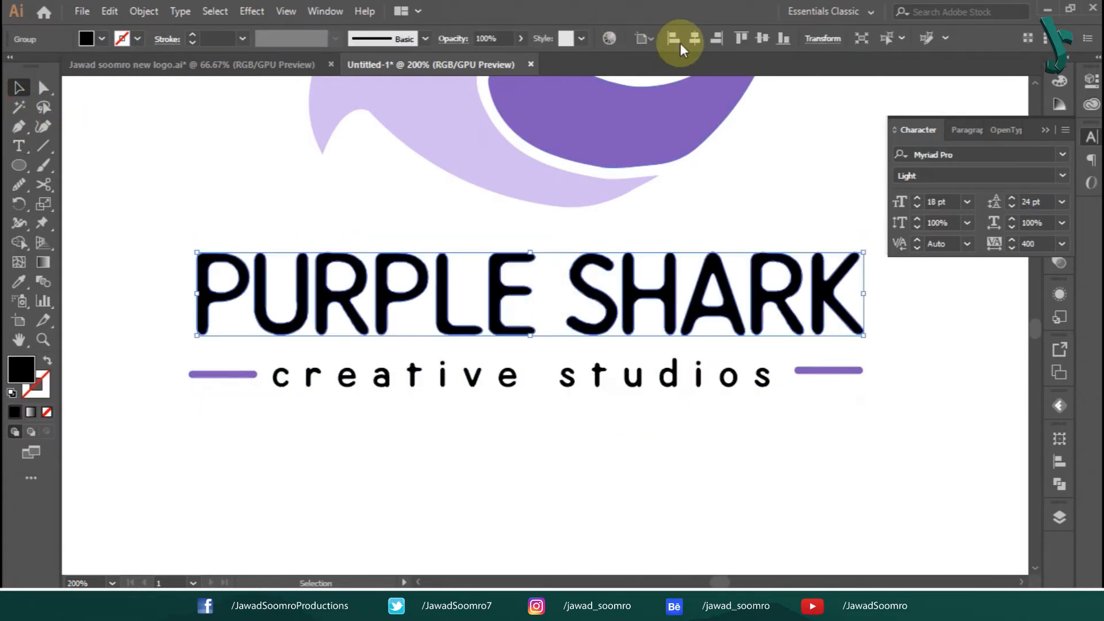
click(695, 39)
click(661, 377)
click(694, 39)
click(885, 480)
Align the two purple lines vertically with each other and place them level with the tagline at both of its ends.
mouse_move(835, 370)
mouse_down()
mouse_move(834, 382)
mouse_move(831, 375)
mouse_up()
shift+click(223, 374)
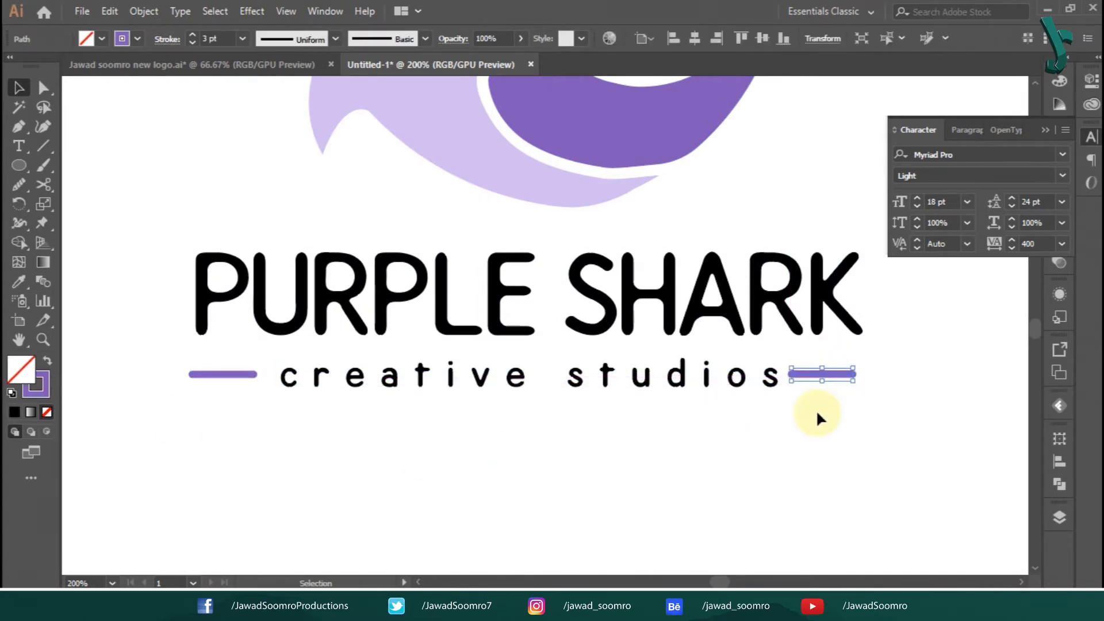
click(762, 39)
drag(828, 78, 826, 128)
shift+click(845, 126)
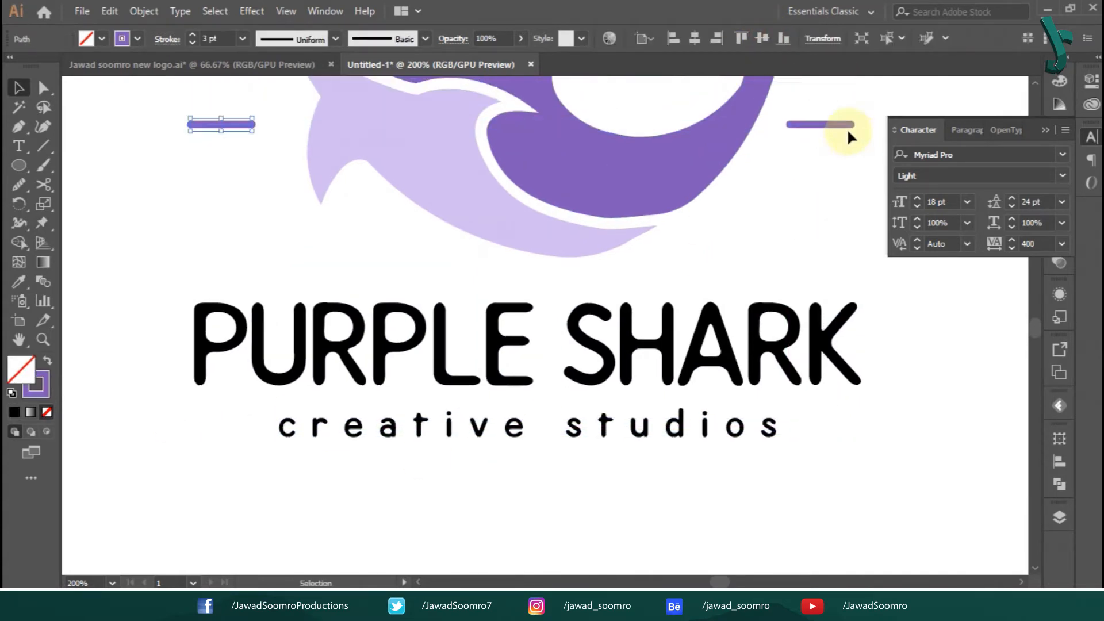
click(846, 126)
shift+click(217, 126)
drag(232, 437, 232, 427)
click(609, 505)
Shift each purple line slightly sideways so their outer ends line up with the outer edges of the title.
drag(822, 428, 834, 428)
click(827, 465)
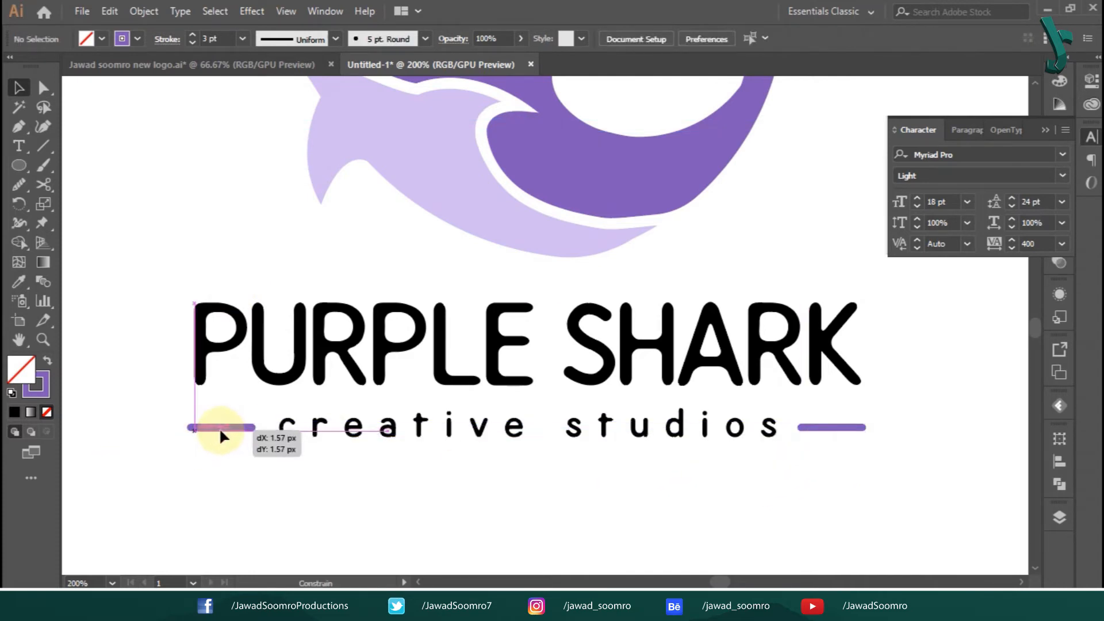
drag(220, 429, 223, 428)
click(320, 455)
Move the small shark and the two purple swatches outward, closer to the artboard's upper corners.
key(ctrl+minus)
key(ctrl+minus)
key(ctrl+minus)
key(ctrl+equal)
drag(607, 447, 531, 545)
drag(658, 318, 652, 380)
drag(647, 216, 686, 191)
click(392, 224)
drag(352, 228, 443, 250)
drag(352, 185, 295, 171)
click(749, 401)
drag(768, 422, 662, 337)
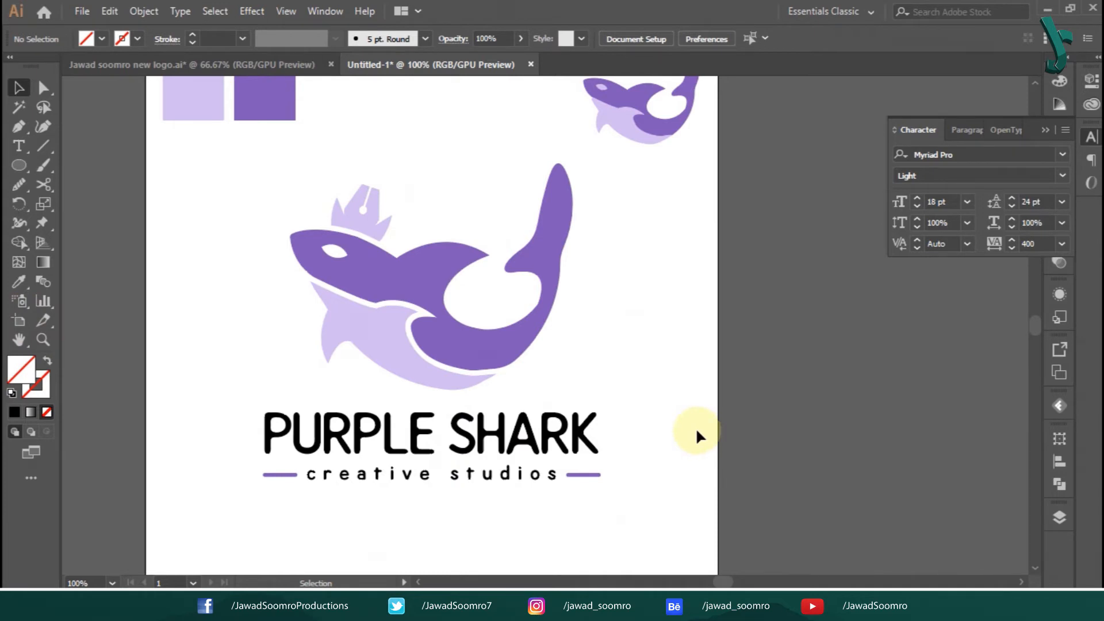
Expand the two purple lines flanking the tagline into filled shapes.
key(ctrl+minus)
click(1091, 138)
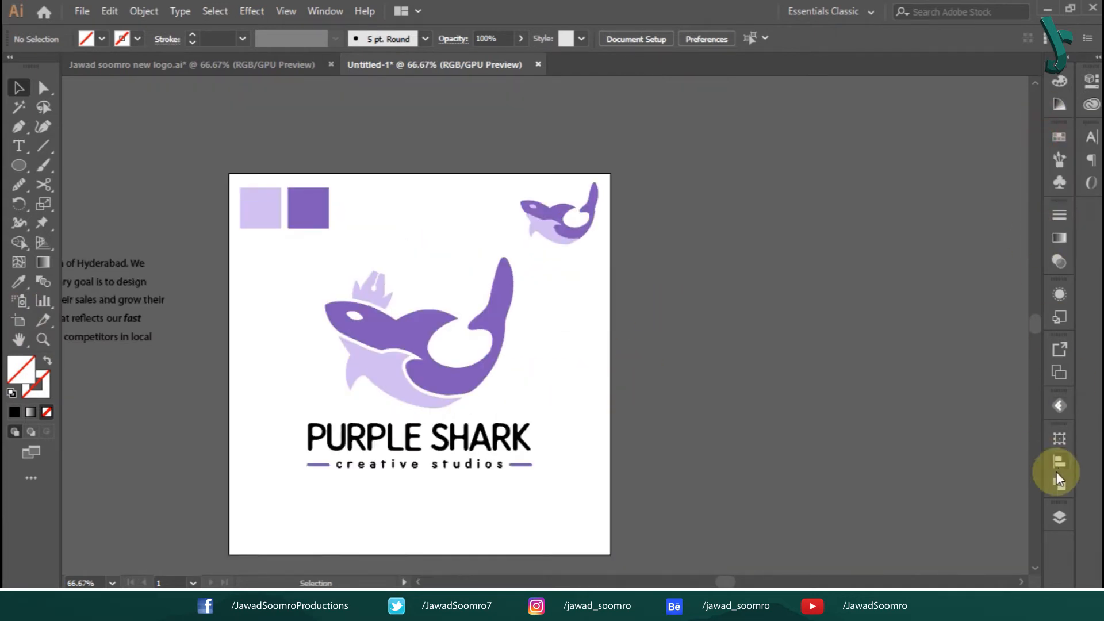
click(317, 465)
click(141, 11)
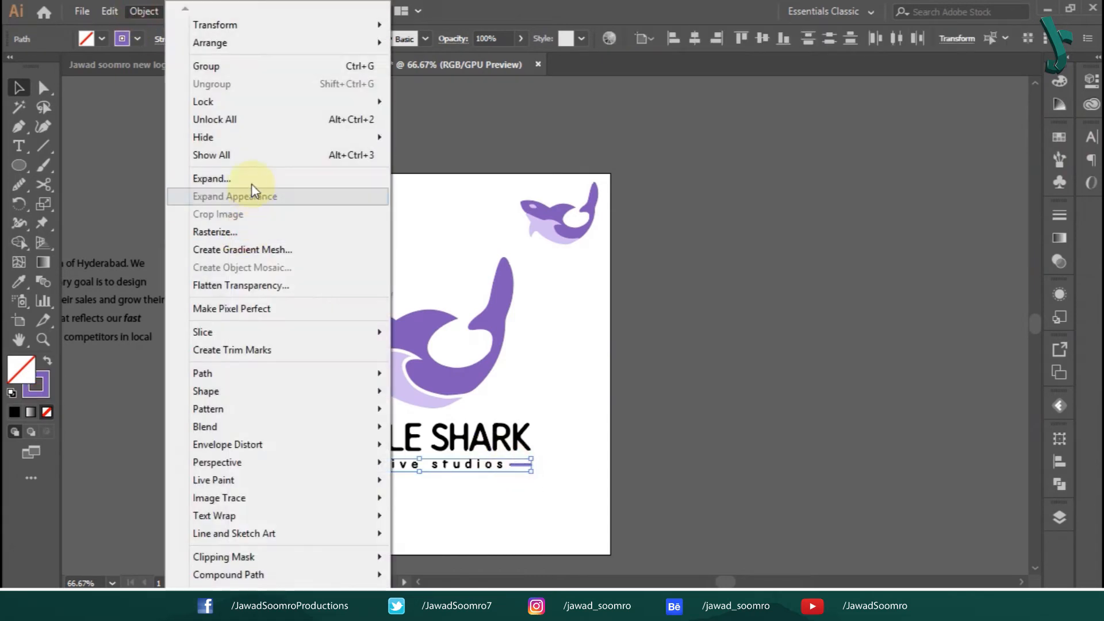
click(251, 179)
click(594, 392)
click(1057, 516)
click(1059, 484)
click(636, 412)
Group the title, tagline and lines, and group them with the crowned shark as one logo.
drag(274, 487, 601, 448)
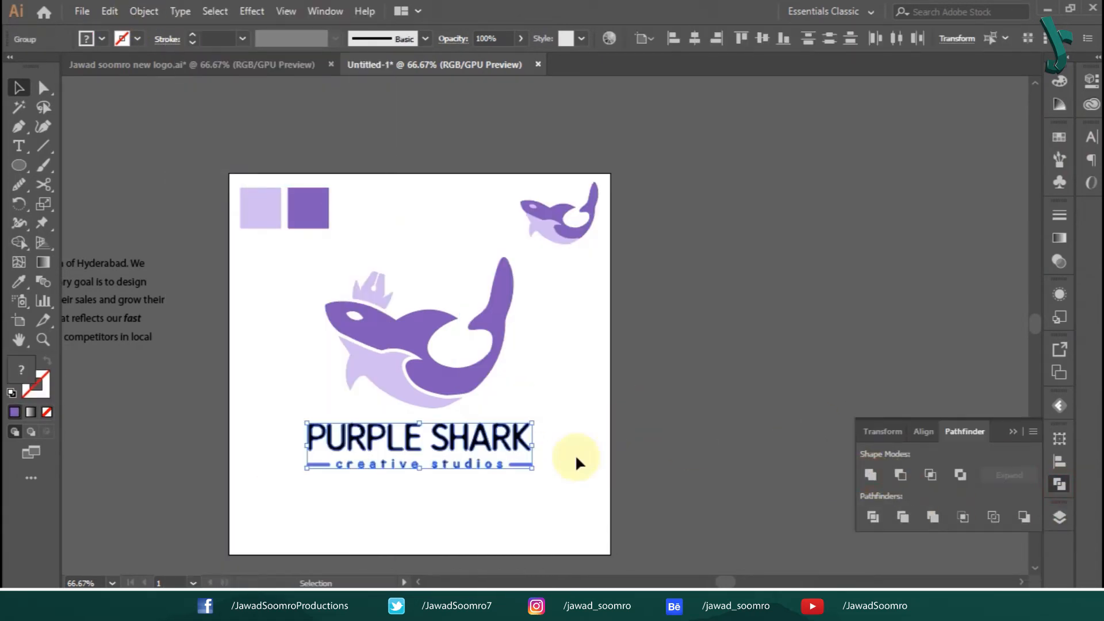
right_click(487, 438)
click(517, 286)
drag(456, 268, 446, 492)
right_click(436, 403)
click(689, 354)
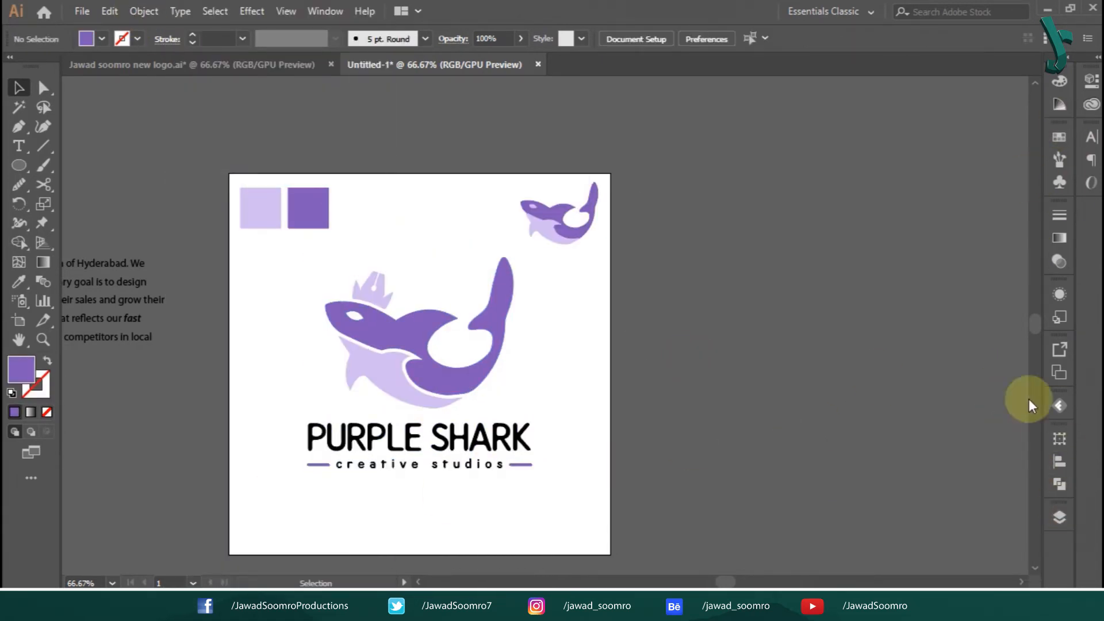
Add a second artboard and fill its upper half with enlarged copies of the light and dark purple swatches.
click(1059, 371)
click(993, 495)
drag(369, 304, 539, 331)
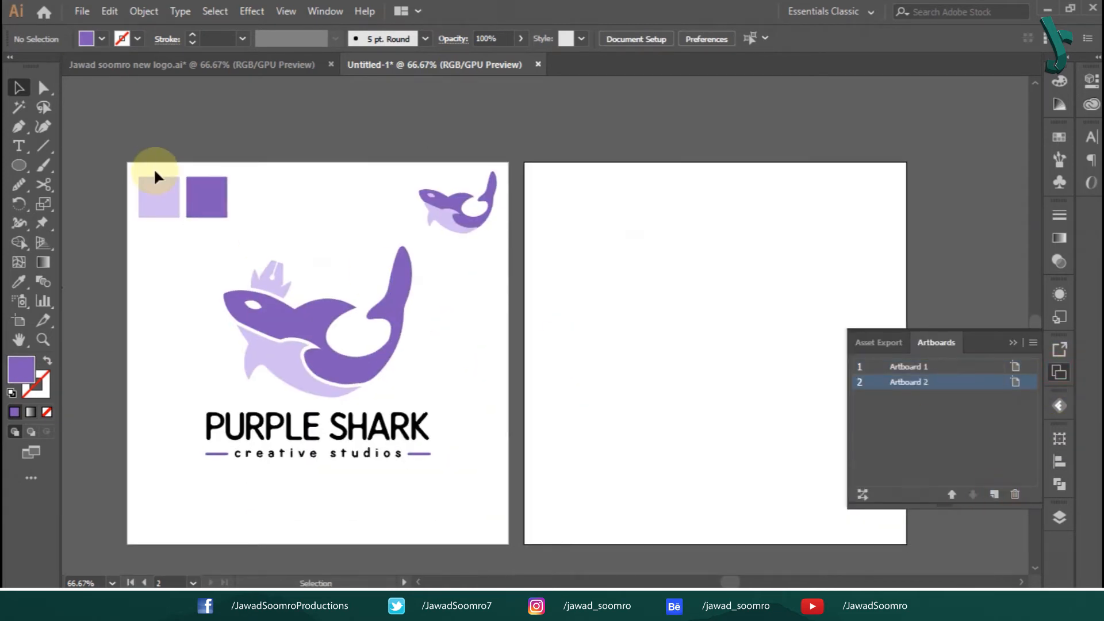
drag(154, 169, 237, 221)
drag(207, 200, 637, 216)
drag(665, 321, 508, 320)
drag(436, 210, 749, 404)
Copy the dark purple square into the second artboard's lower half directly beneath it and fill the copy with black.
click(632, 411)
drag(626, 252, 626, 441)
click(103, 39)
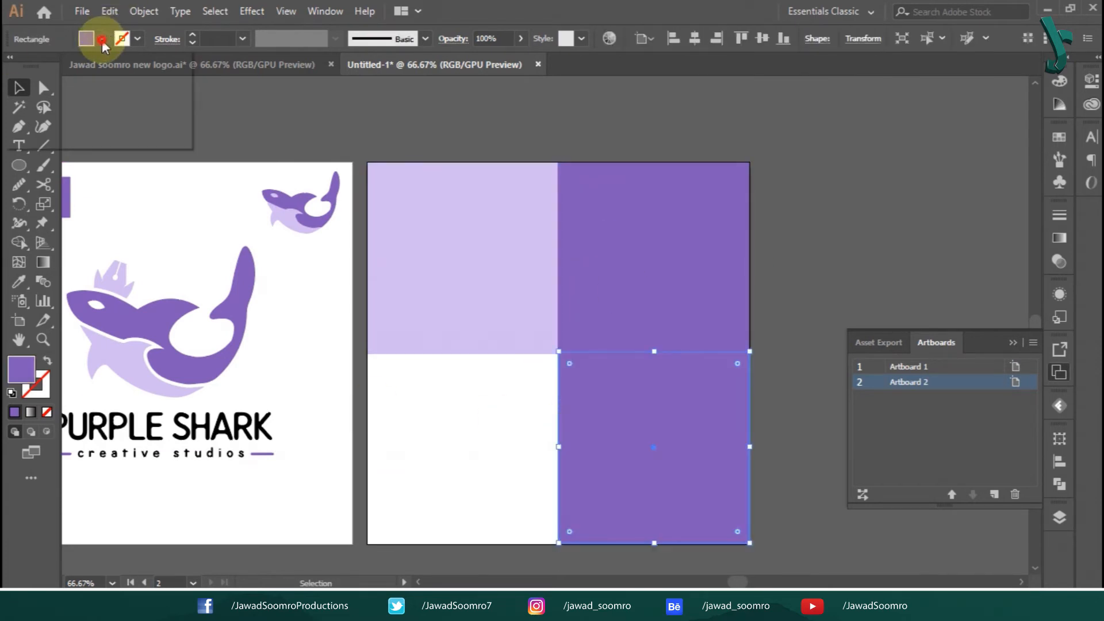
click(50, 59)
click(463, 101)
drag(463, 101, 551, 73)
scroll(379, 469, up, 1)
Place scaled-down copies of the logo on the white and light purple squares of the second artboard.
click(241, 407)
drag(229, 327, 566, 401)
drag(697, 299, 622, 375)
mouse_move(550, 441)
mouse_down()
mouse_move(560, 426)
mouse_move(556, 445)
mouse_up()
click(572, 432)
click(889, 374)
drag(890, 374, 851, 386)
drag(525, 453, 524, 448)
drag(529, 272, 529, 268)
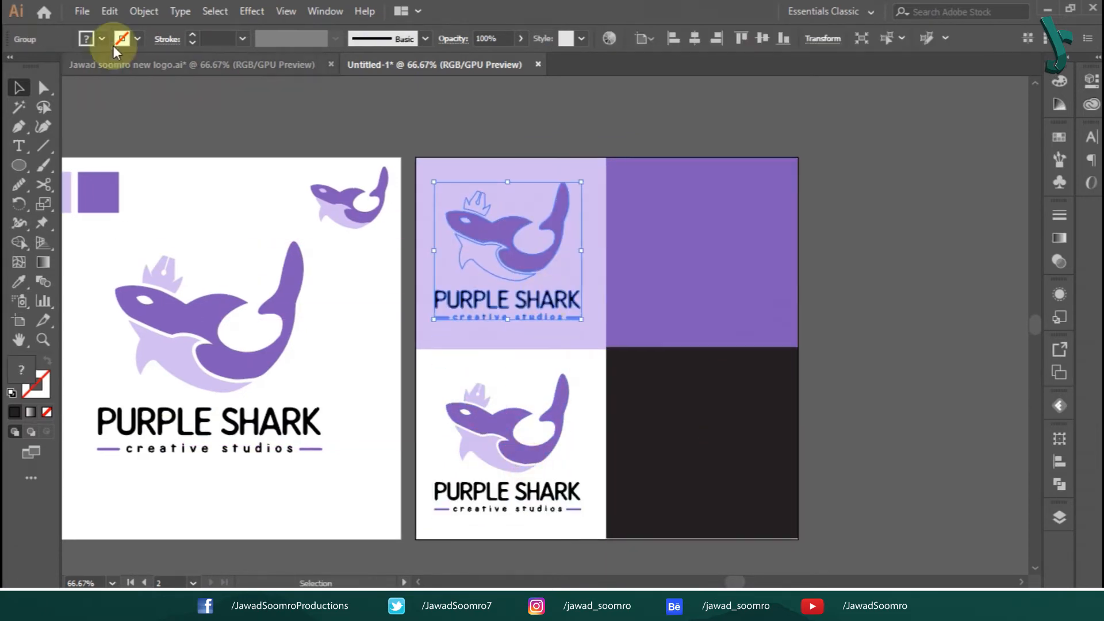
Recolour the whole logo copy on the light purple square with the dark purple sampled from the neighbouring square.
click(101, 39)
click(32, 66)
click(589, 119)
click(506, 183)
shift+click(484, 266)
key(i)
click(628, 233)
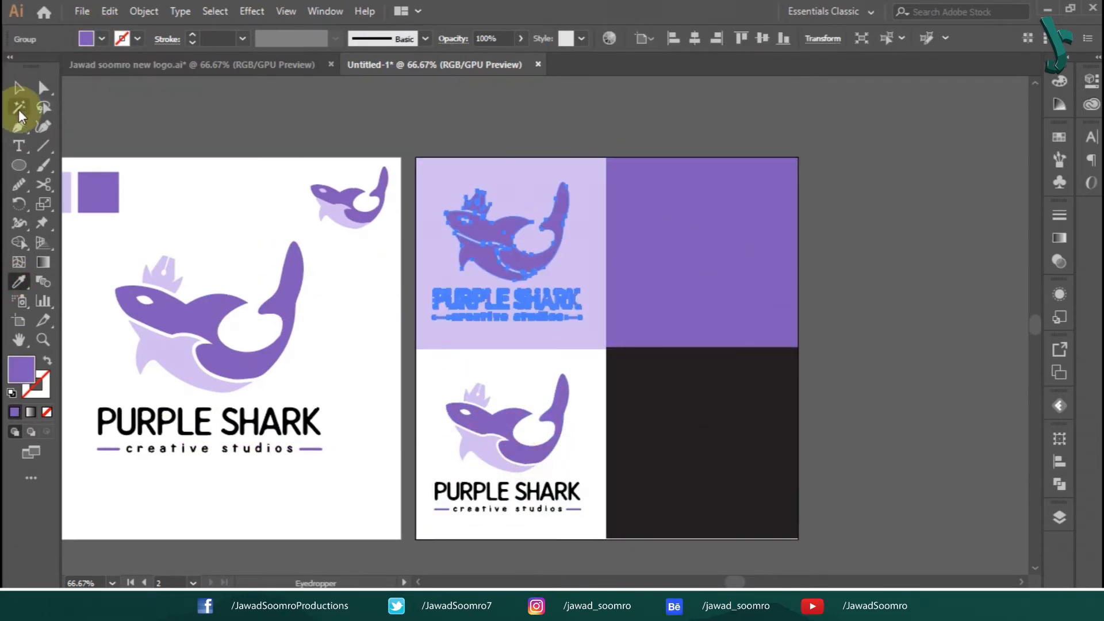
click(19, 87)
click(284, 102)
Copy the single-colour logo onto the dark purple and black squares and recolour these copies with the sampled light purple.
click(571, 249)
drag(490, 254, 711, 441)
click(19, 282)
click(467, 168)
click(19, 87)
click(555, 117)
Recolour the logo copy on the black square white and align the black square with the artboard's bottom edge.
click(19, 281)
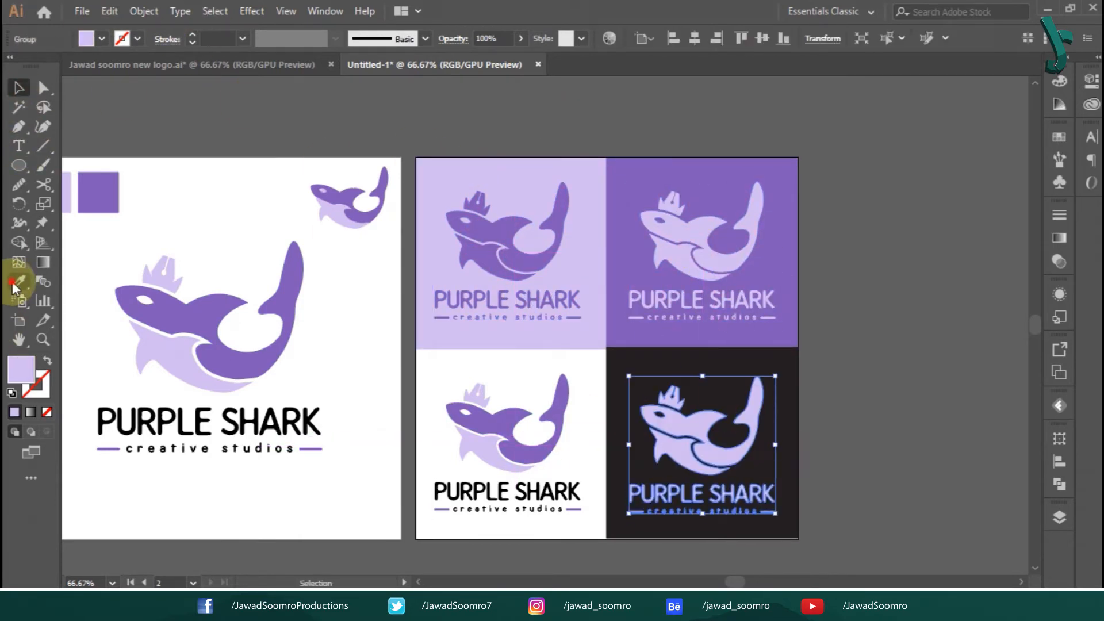
click(170, 203)
click(19, 87)
click(125, 92)
drag(791, 366, 791, 368)
click(843, 367)
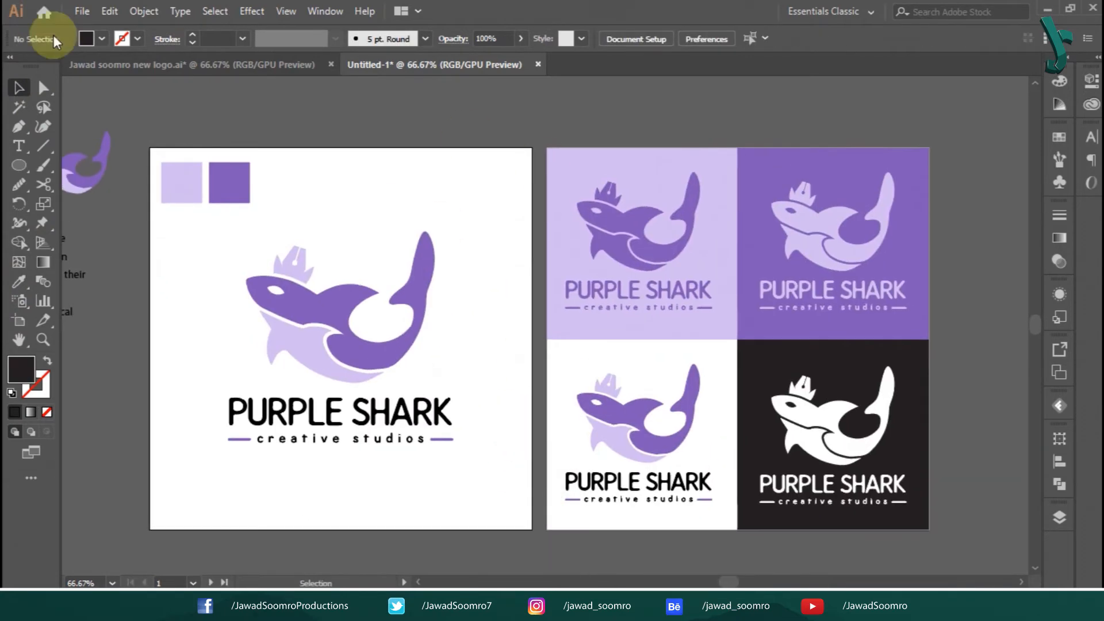
Save the document in Downloads as an Adobe Illustrator file named Purple shark creative studios.
click(83, 11)
click(117, 159)
text(Purple shark creative studios)
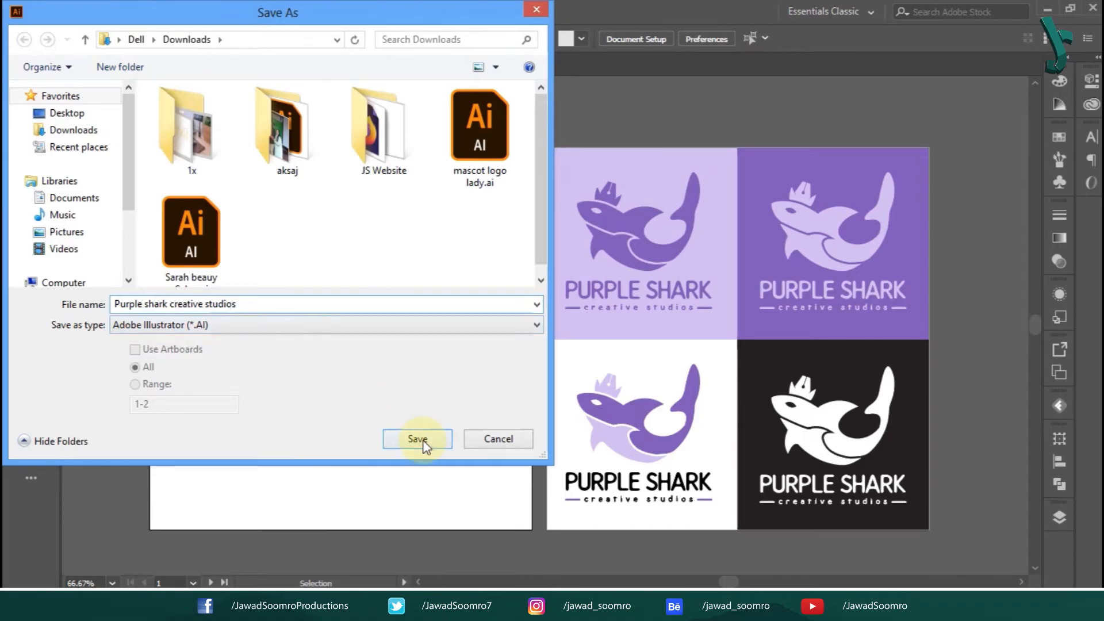
click(418, 439)
click(623, 524)
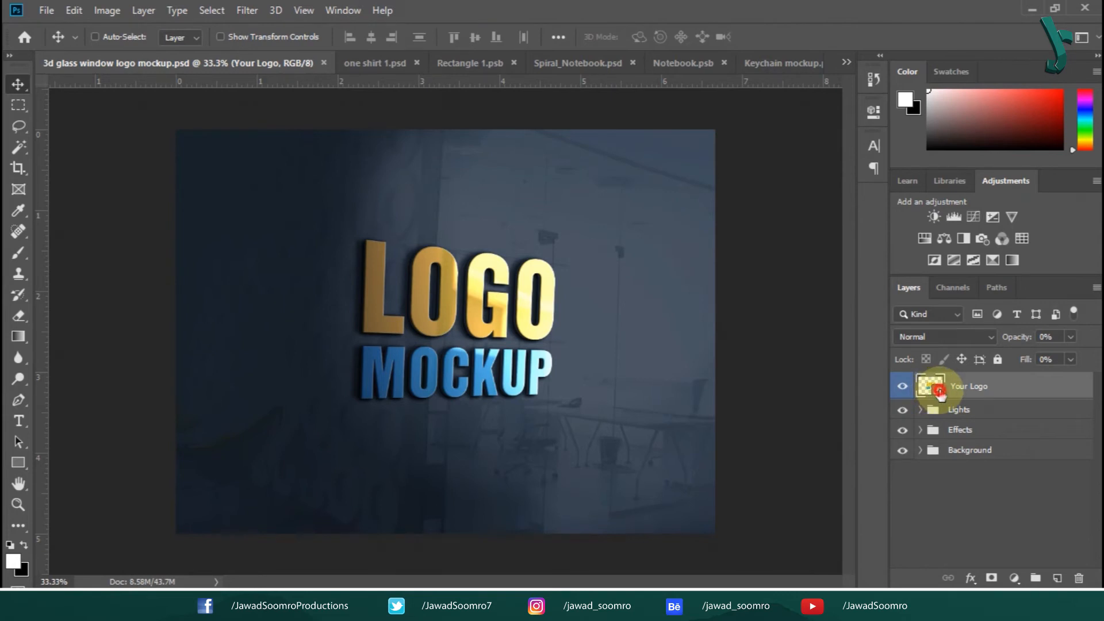
Open the contents of the Your Logo smart object and hide its Preview logo layer.
double_click(937, 391)
click(902, 413)
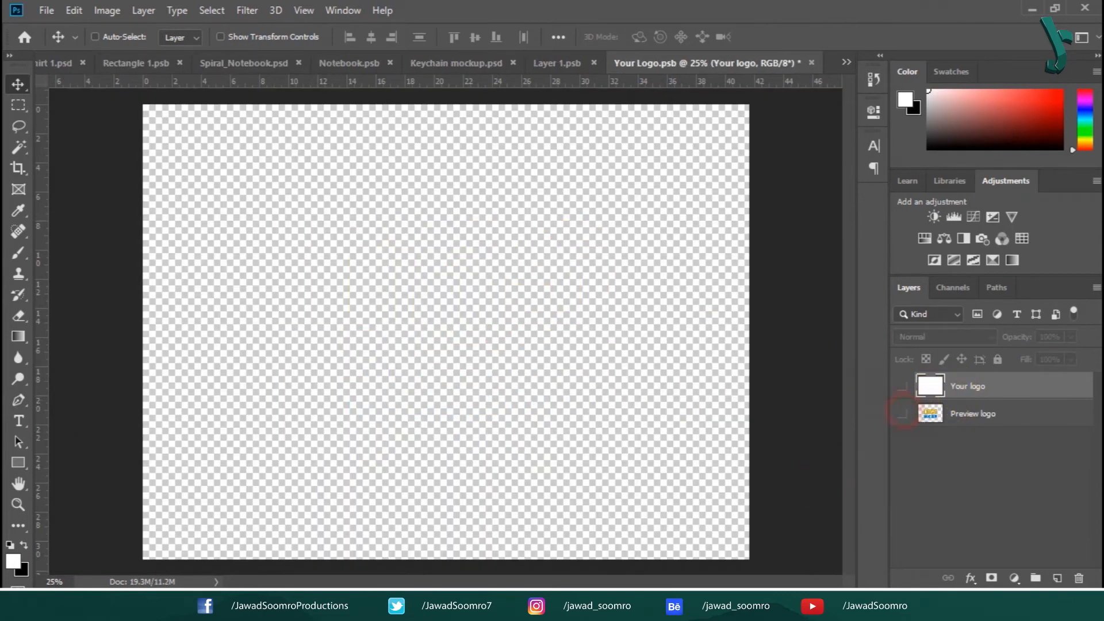
Copy the full-colour logo in Illustrator and paste it into the Your Logo document in Photoshop as a smart object.
click(317, 605)
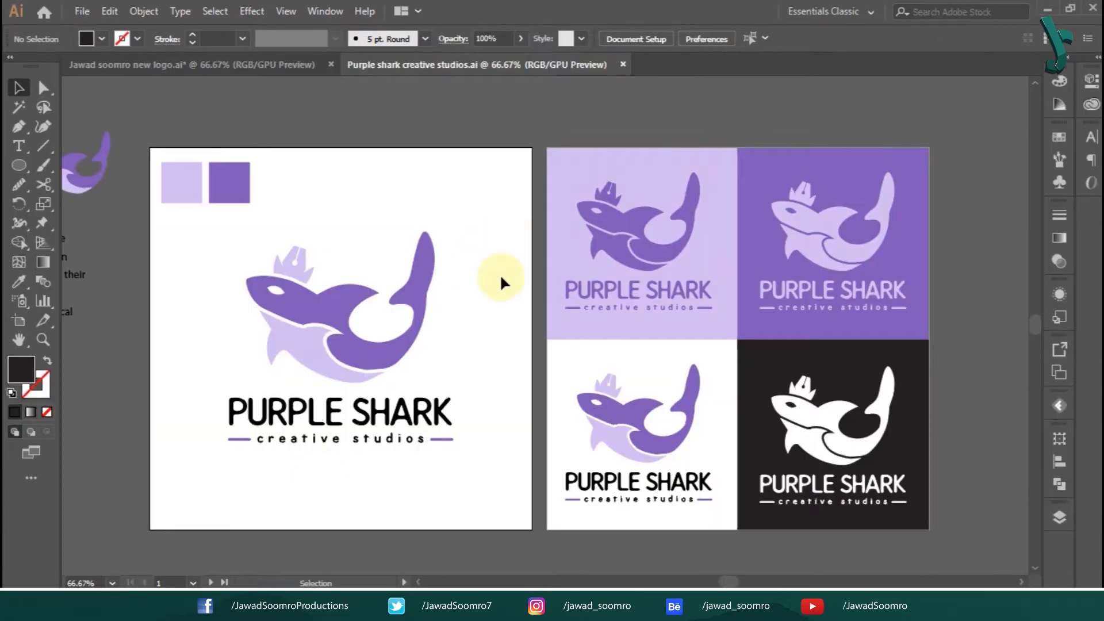
click(352, 339)
key(ctrl+c)
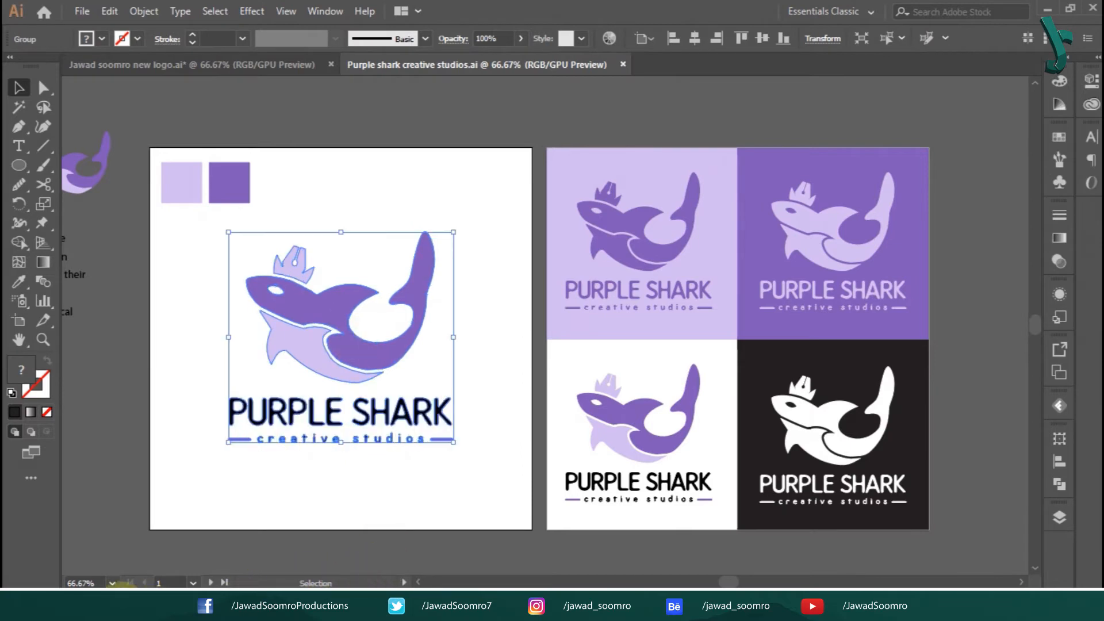
key(alt+Tab)
key(ctrl+v)
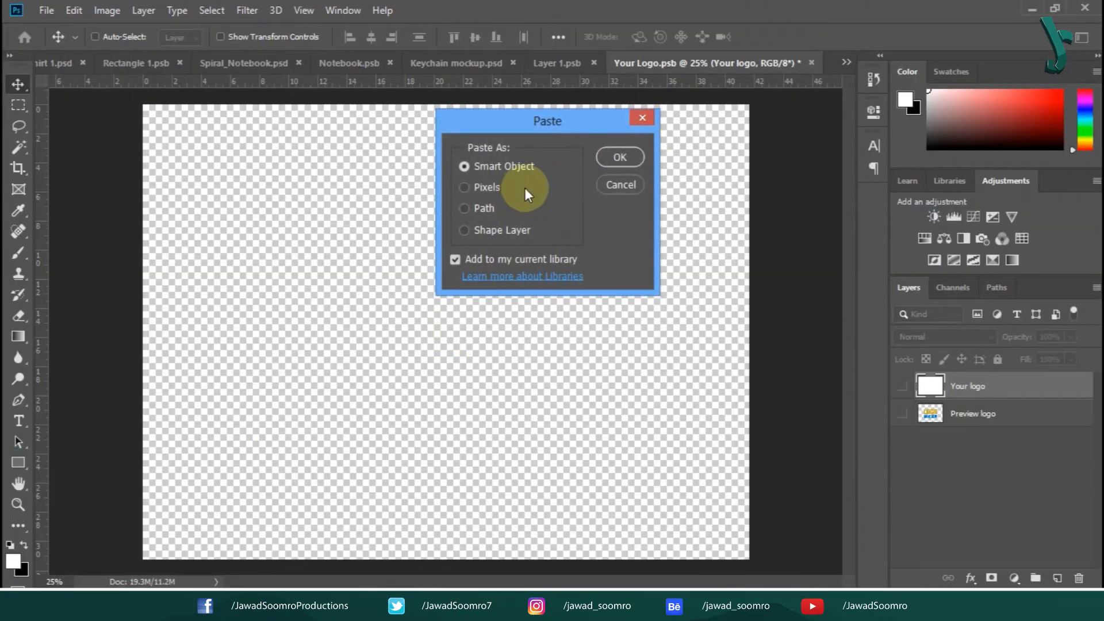
key(Return)
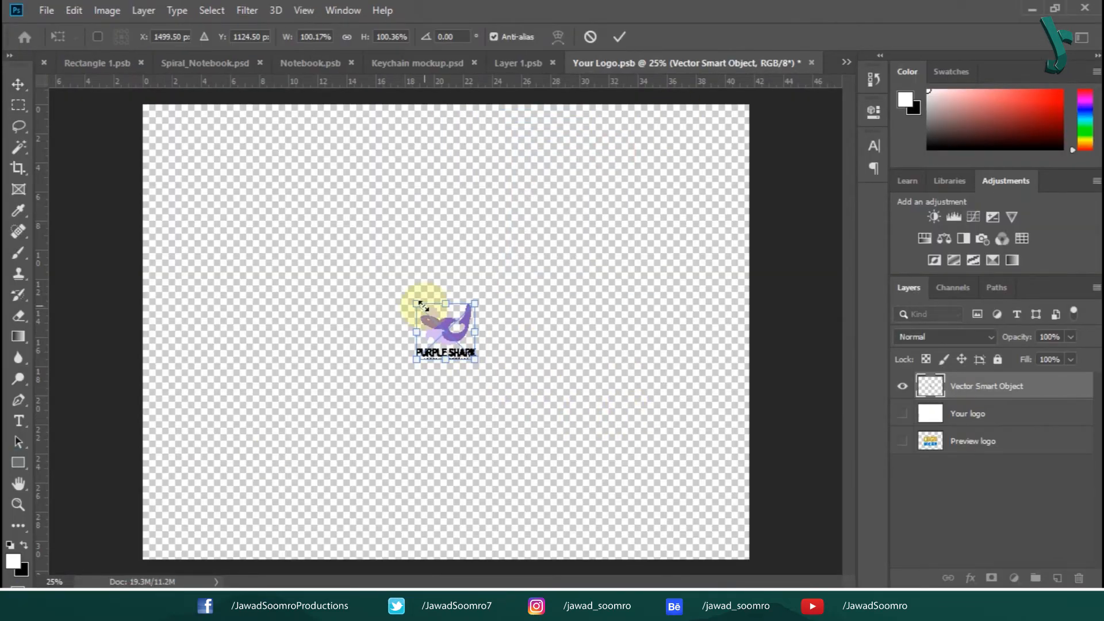
Scale the pasted logo to about 642% and centre it on the canvas.
drag(422, 305, 192, 155)
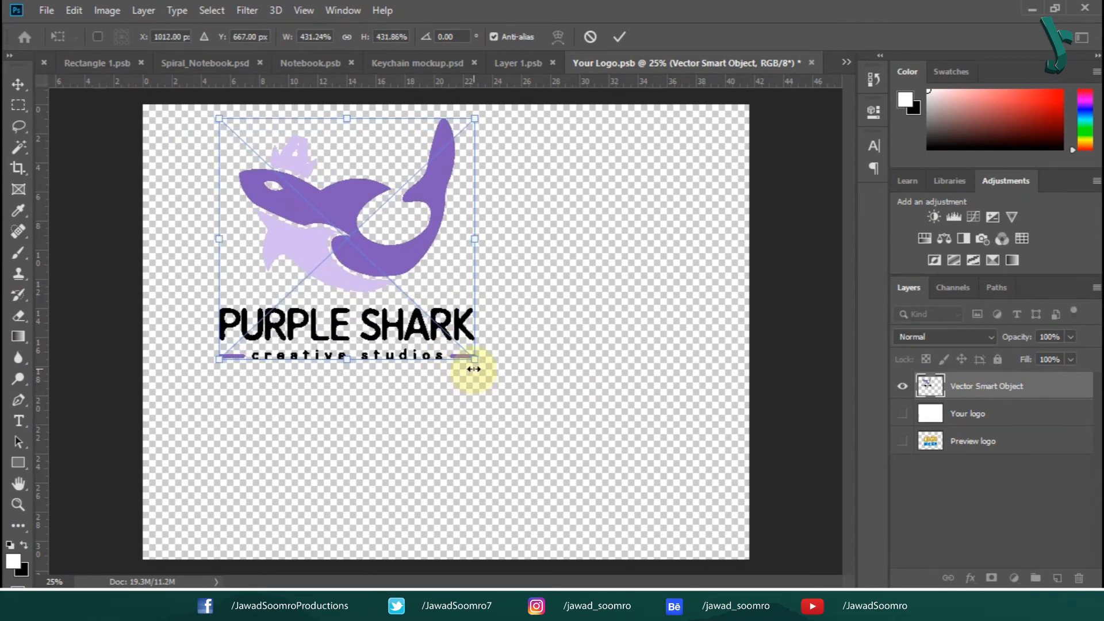
drag(493, 371, 615, 491)
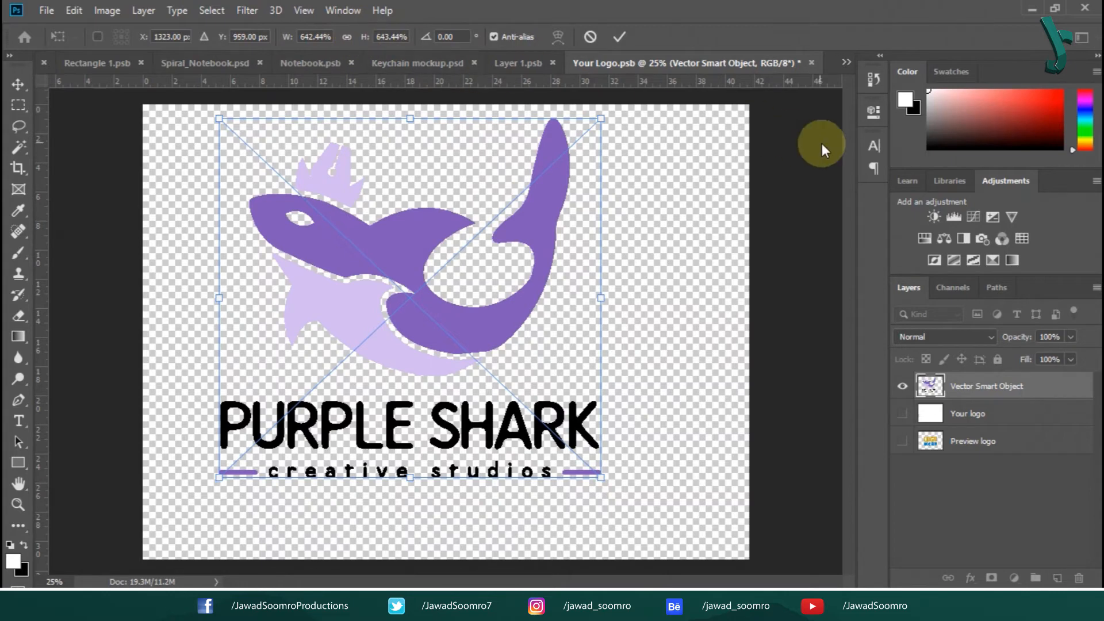
drag(420, 285, 460, 315)
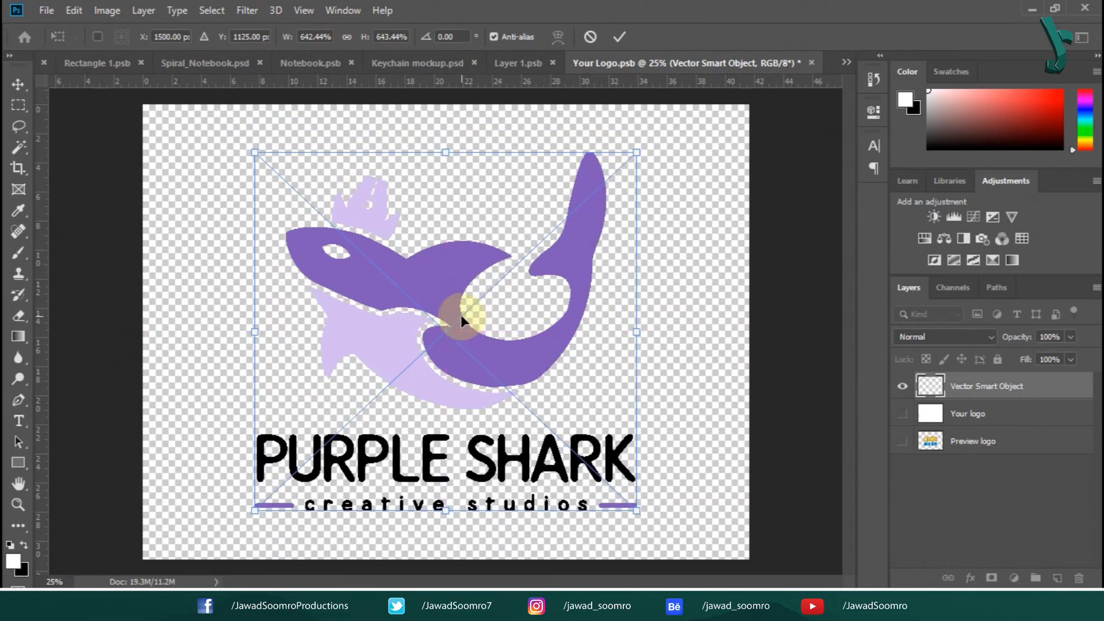
click(620, 38)
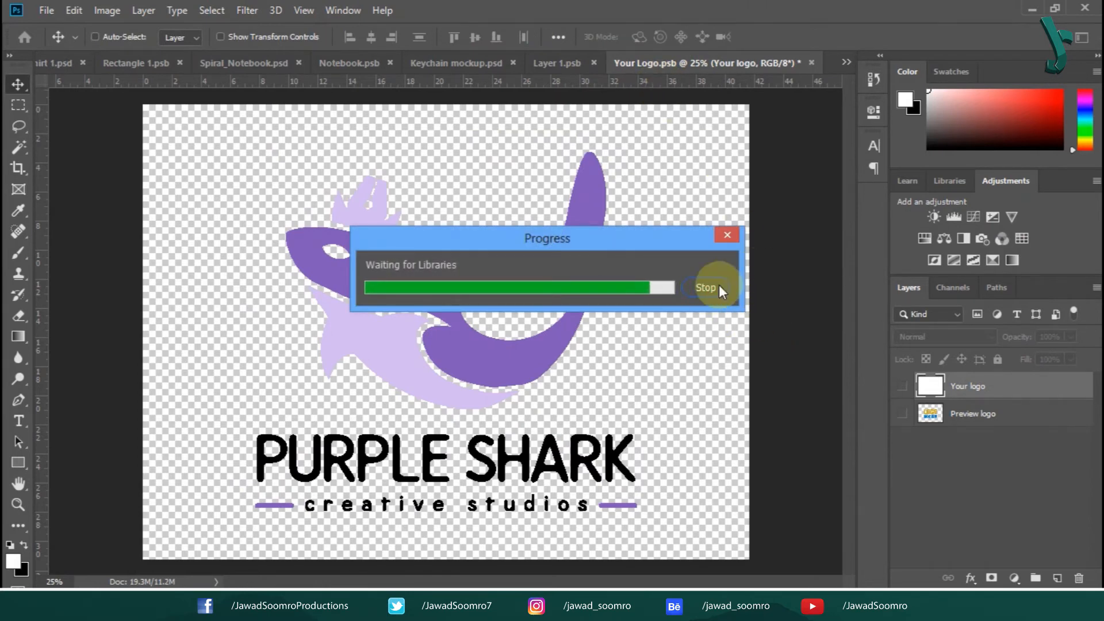
Save the Your Logo document and return to 3d glass window logo mockup.psd.
key(ctrl+s)
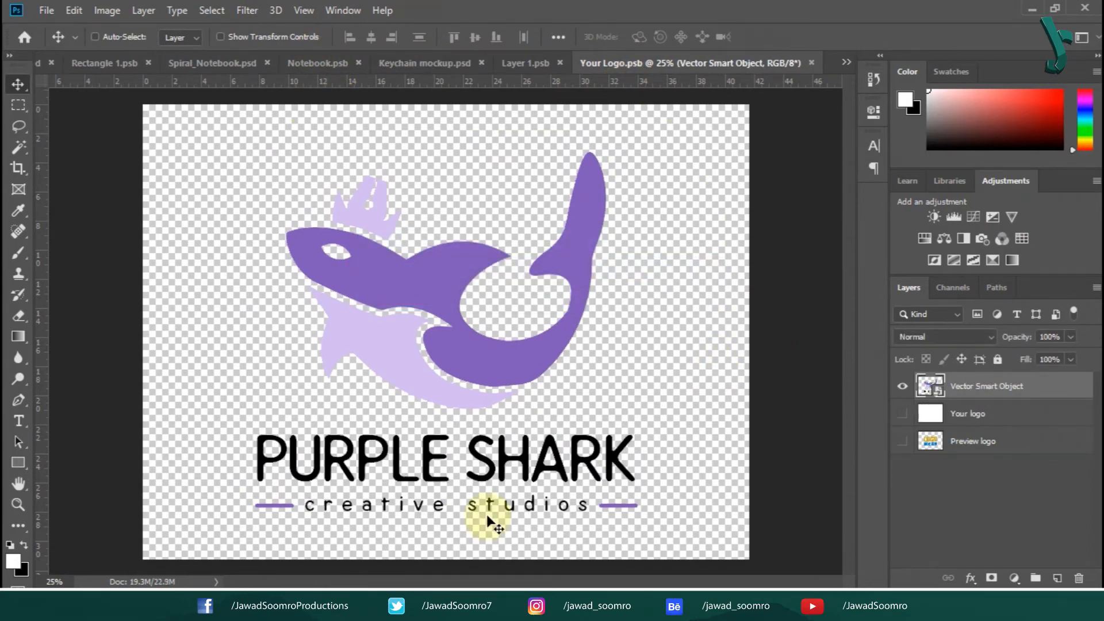
click(847, 61)
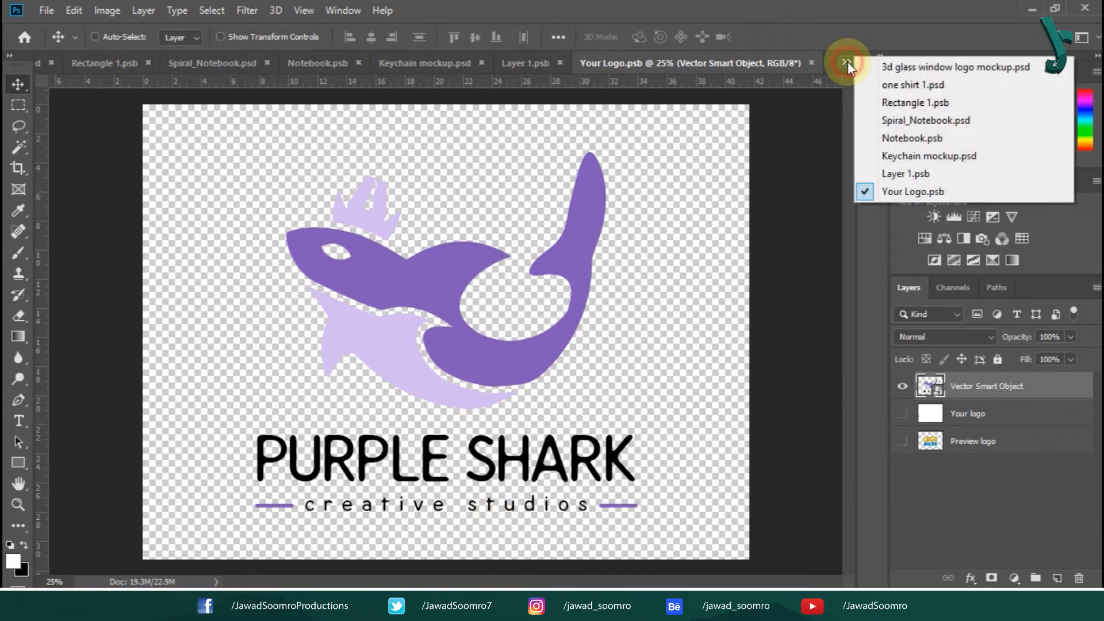
click(904, 66)
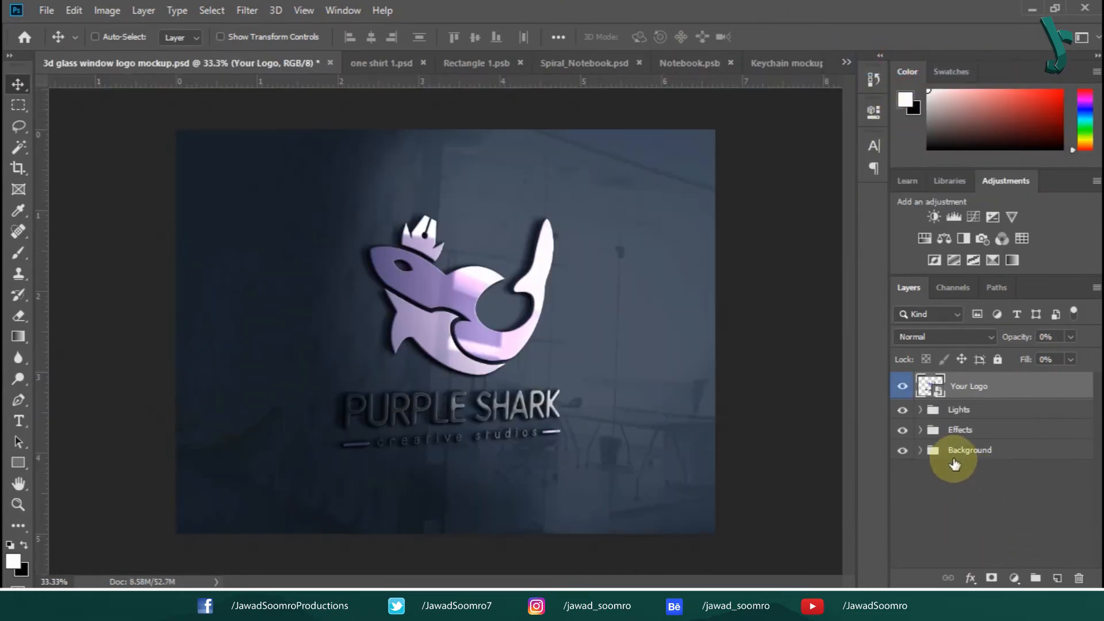
Add a Color Overlay in purple #7e6ea3 to the Background layer inside the Background group.
click(902, 430)
click(902, 430)
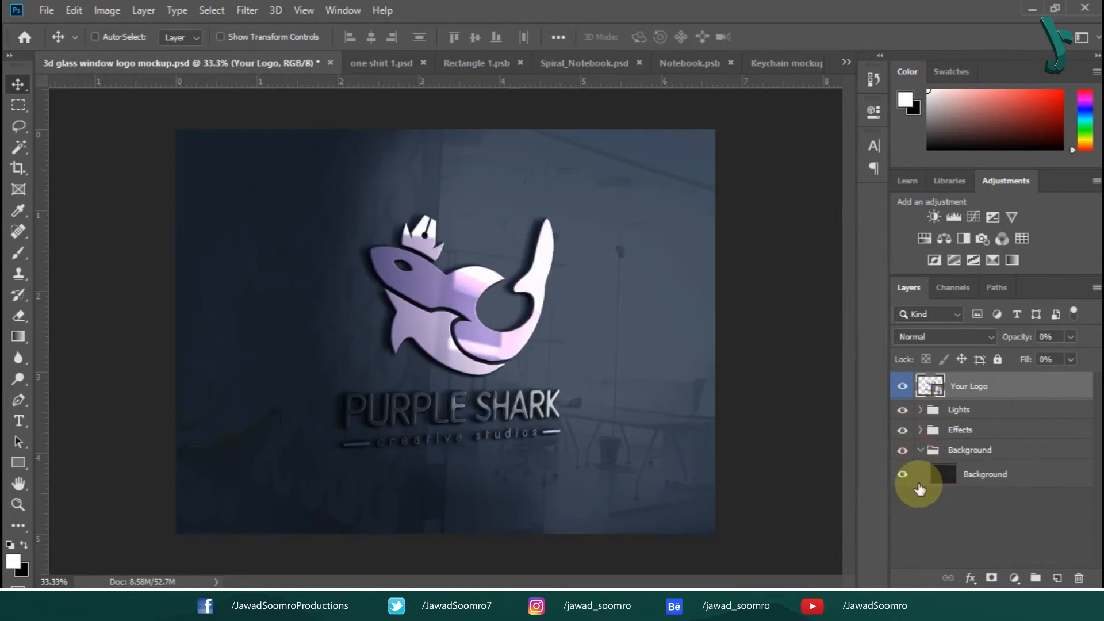
double_click(950, 485)
double_click(950, 485)
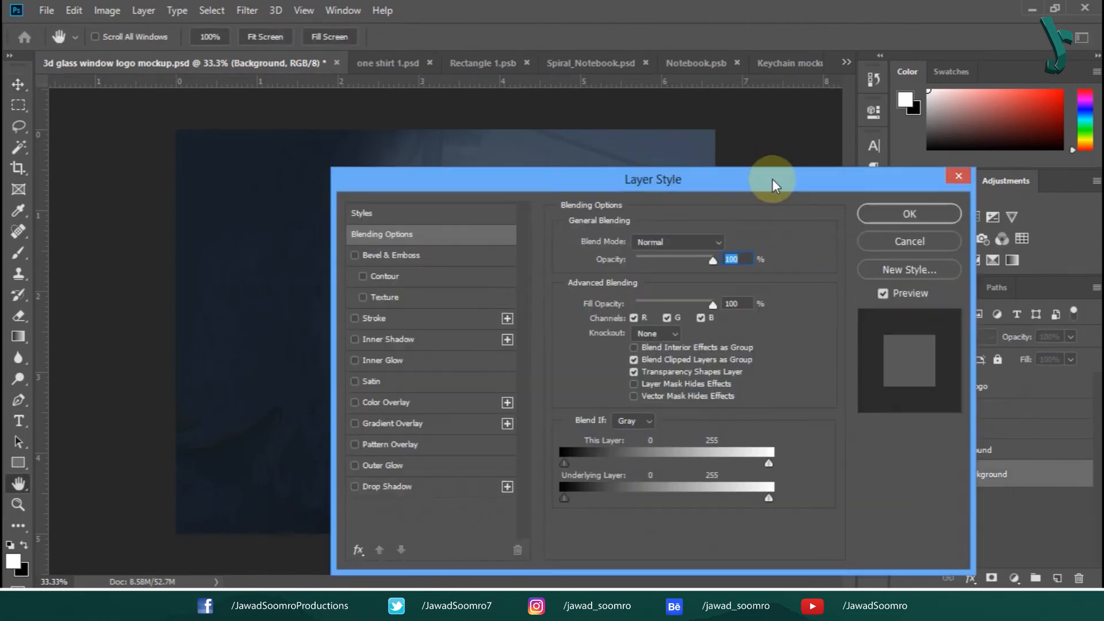
mouse_move(774, 183)
mouse_down()
mouse_move(1002, 159)
mouse_move(980, 156)
mouse_up()
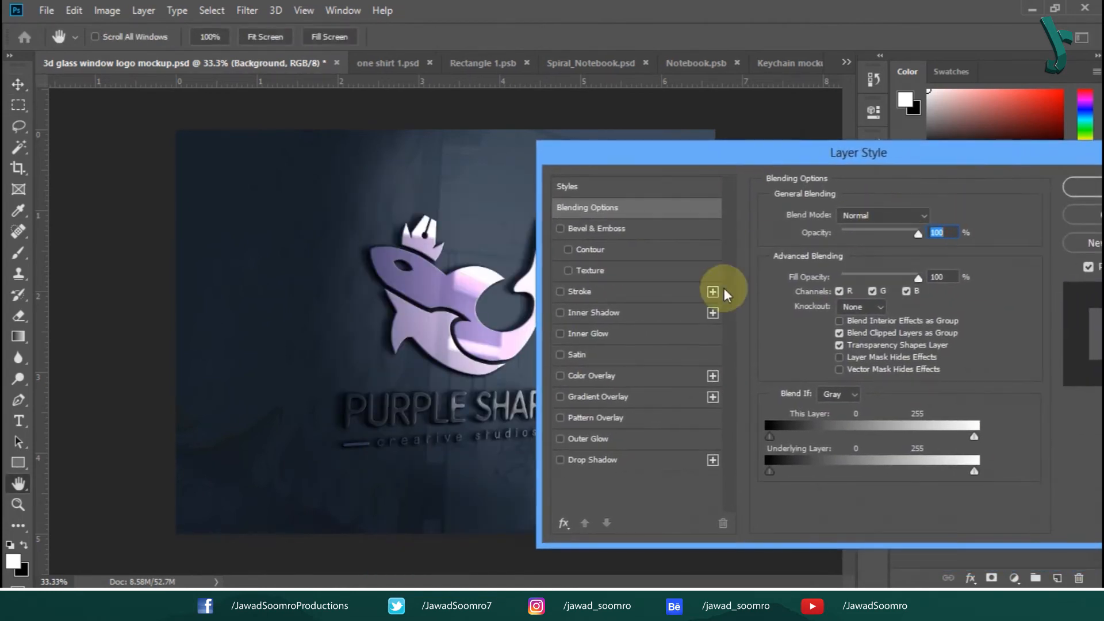
click(592, 375)
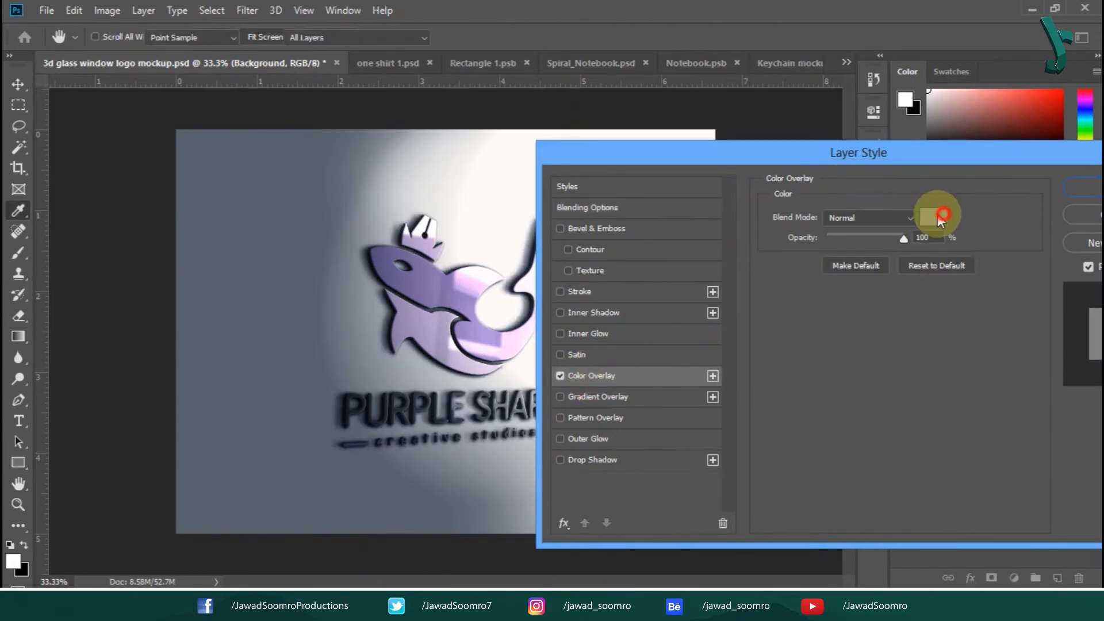
click(939, 218)
key(ctrl+v)
click(1048, 113)
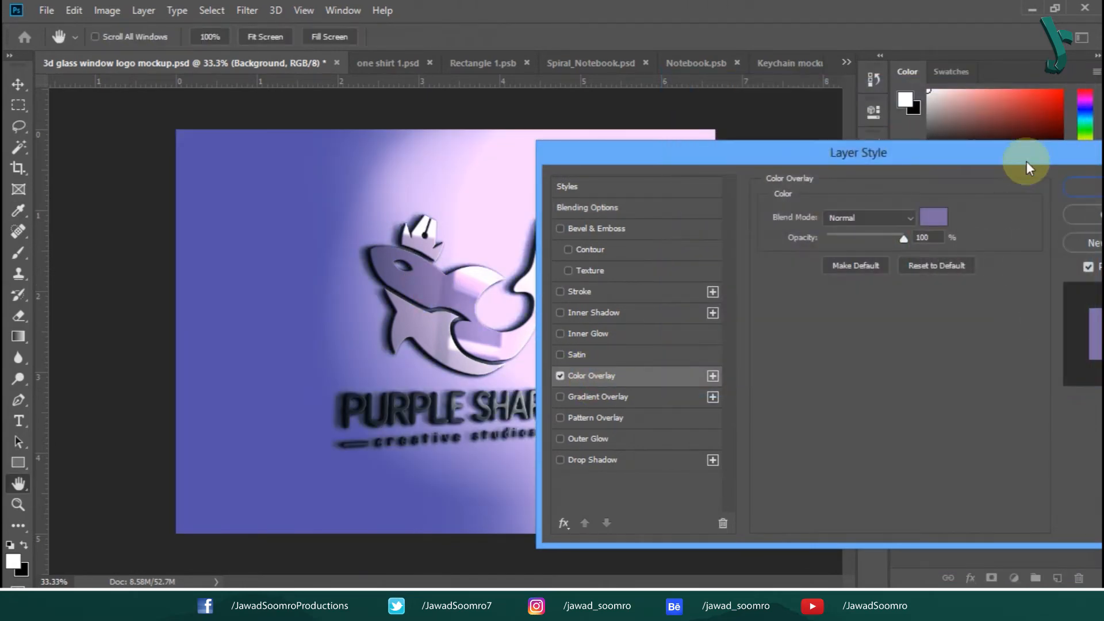
Darken the Background layer's overlay colour to #242228.
drag(984, 147, 927, 80)
click(873, 150)
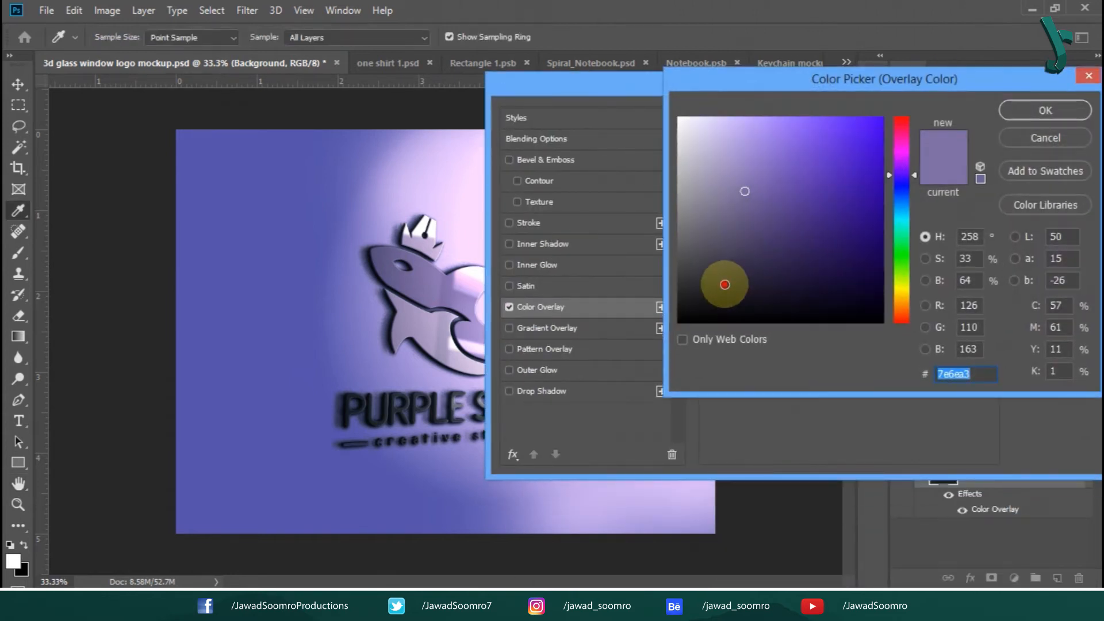
mouse_move(721, 281)
mouse_down()
mouse_move(732, 255)
mouse_move(713, 292)
mouse_up()
drag(782, 90, 716, 126)
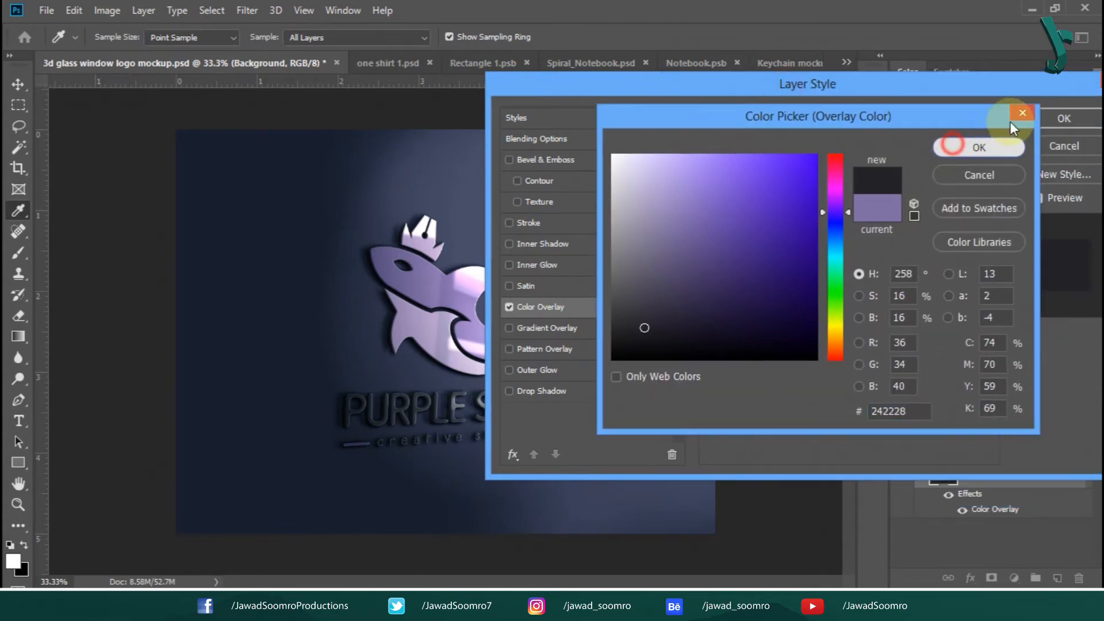
Accept #242228 as the overlay colour of the window mockup's Background layer.
click(977, 147)
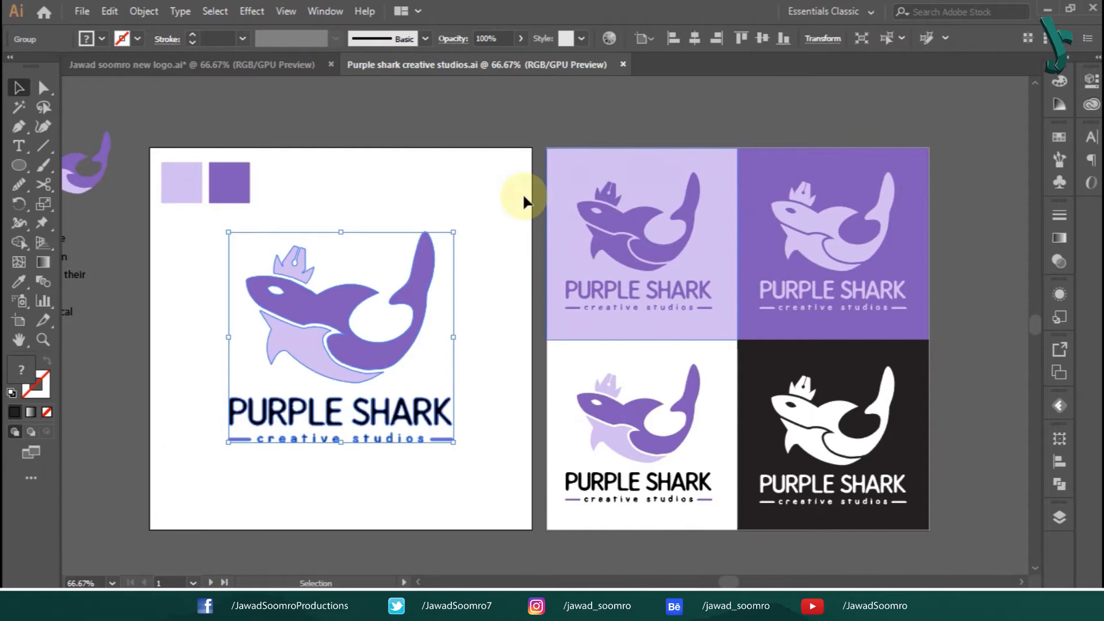
Copy the light purple swatch's hex code in Illustrator and apply it to the Change color here fill layer of one shirt 1.psd in Photoshop.
click(172, 171)
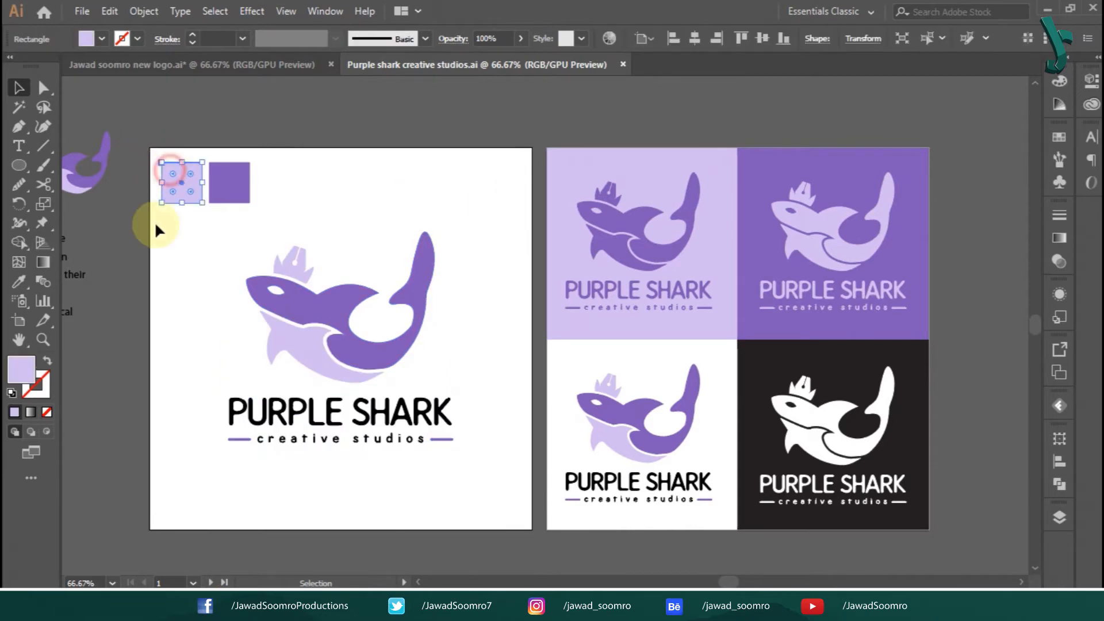
double_click(21, 369)
click(734, 222)
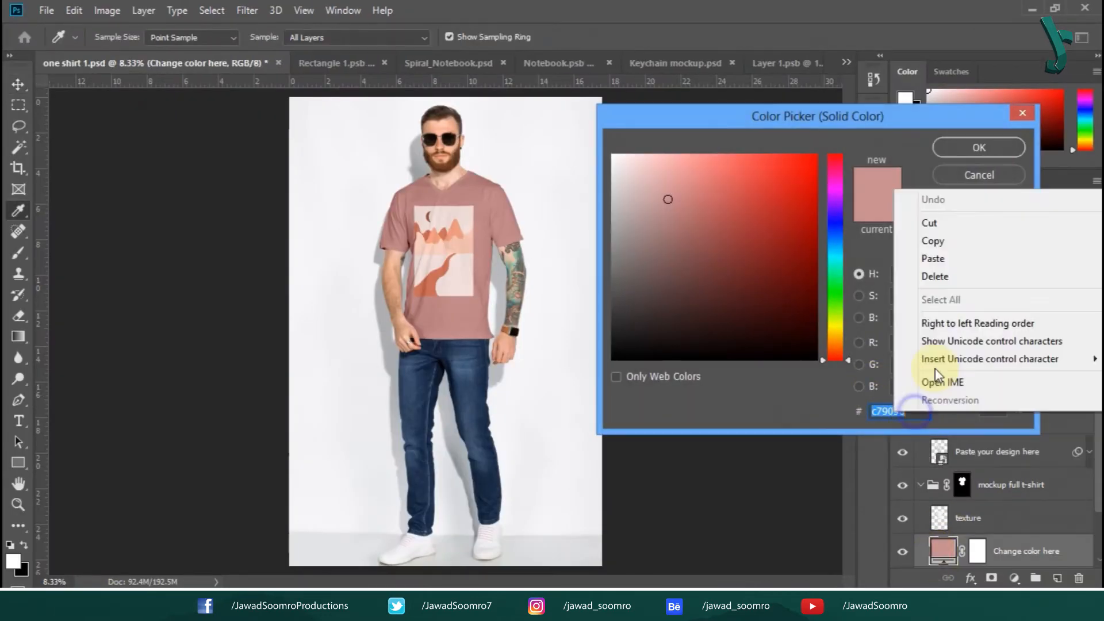
click(936, 273)
click(985, 143)
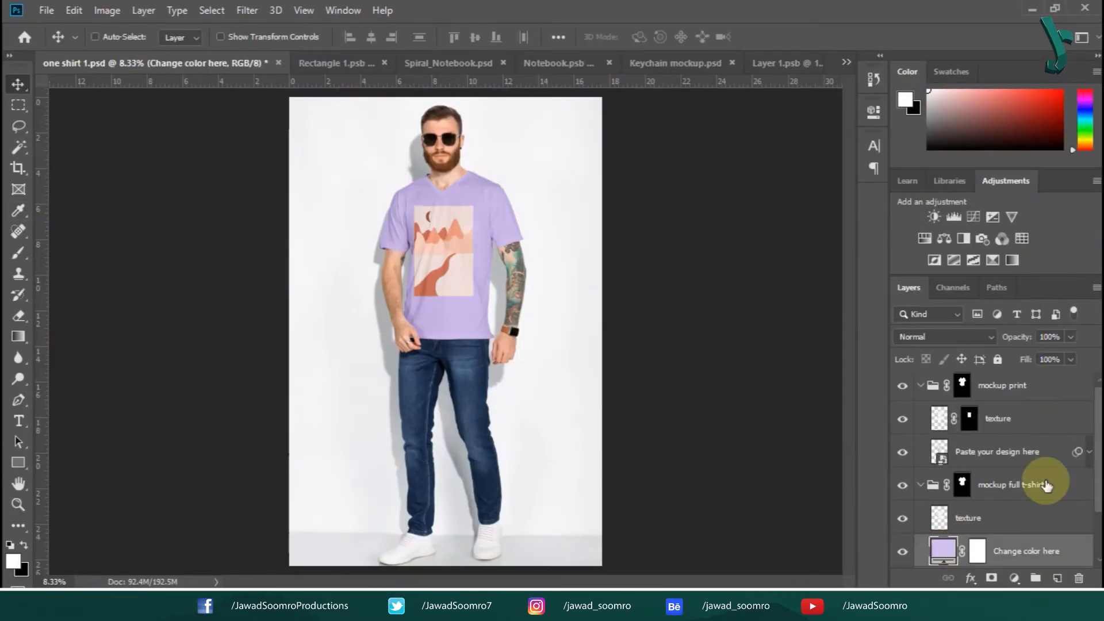
Open the Paste your design here smart object in the mockup print group and hide its print_2_2x3ratio and Rectangle 1 layers.
double_click(941, 464)
click(902, 388)
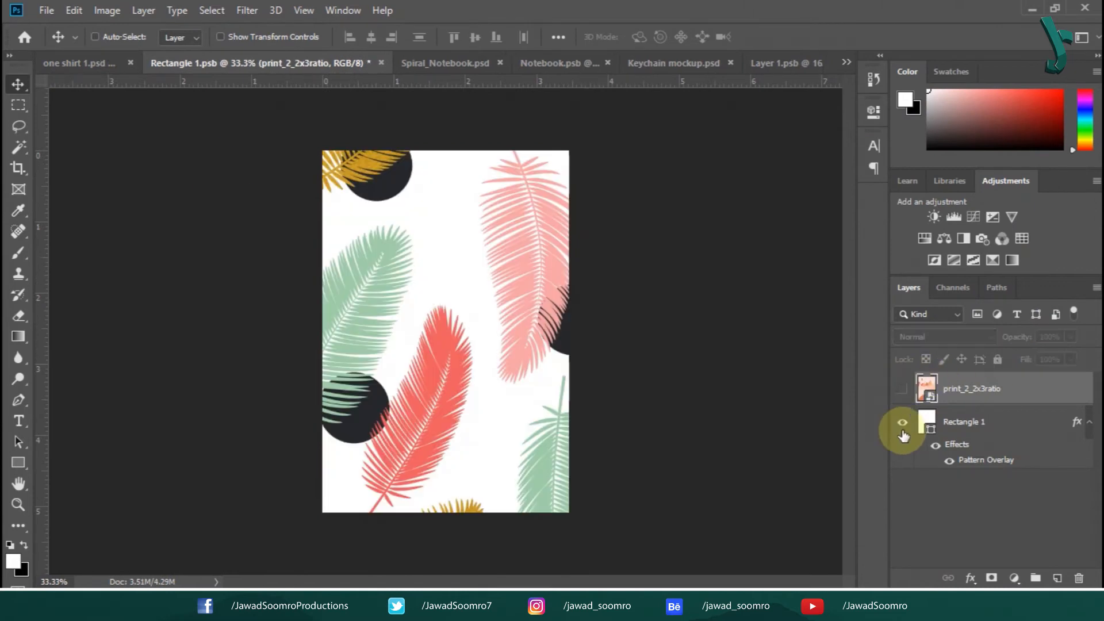
click(901, 423)
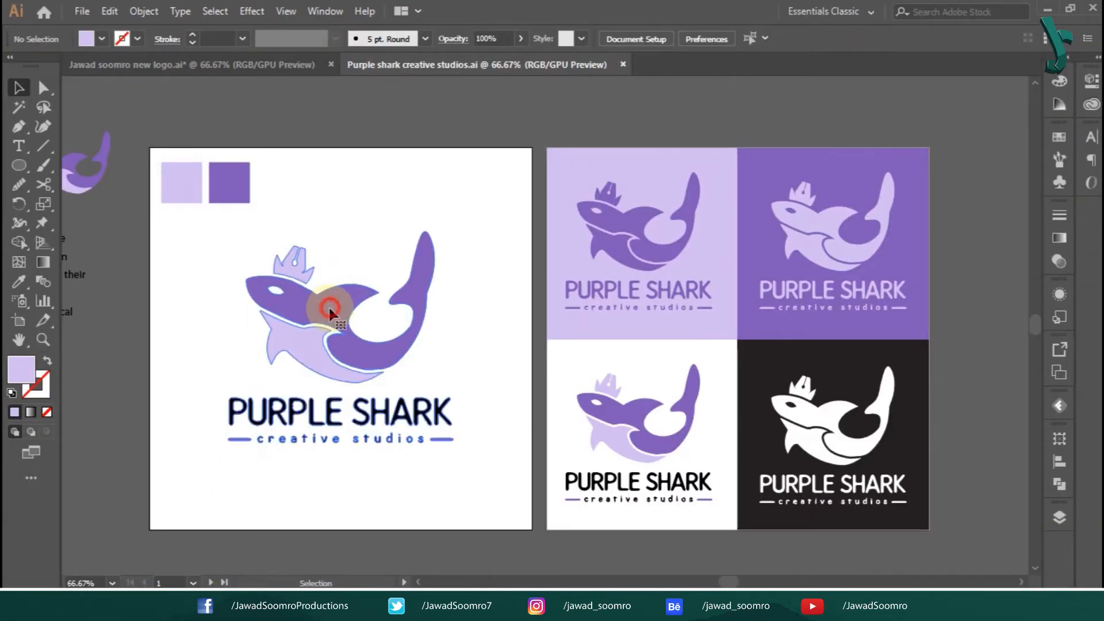
Copy the main two-tone logo from Illustrator, paste it as a smart object into Rectangle 1.psb in Photoshop, and save it to the shirt mockup.
click(328, 308)
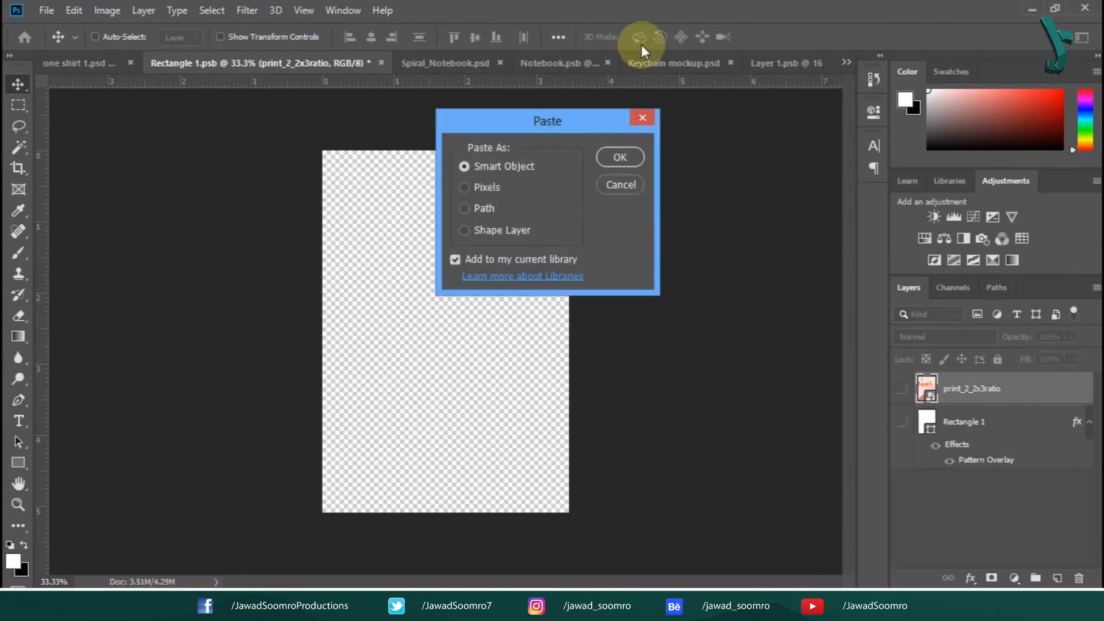
click(621, 155)
click(620, 38)
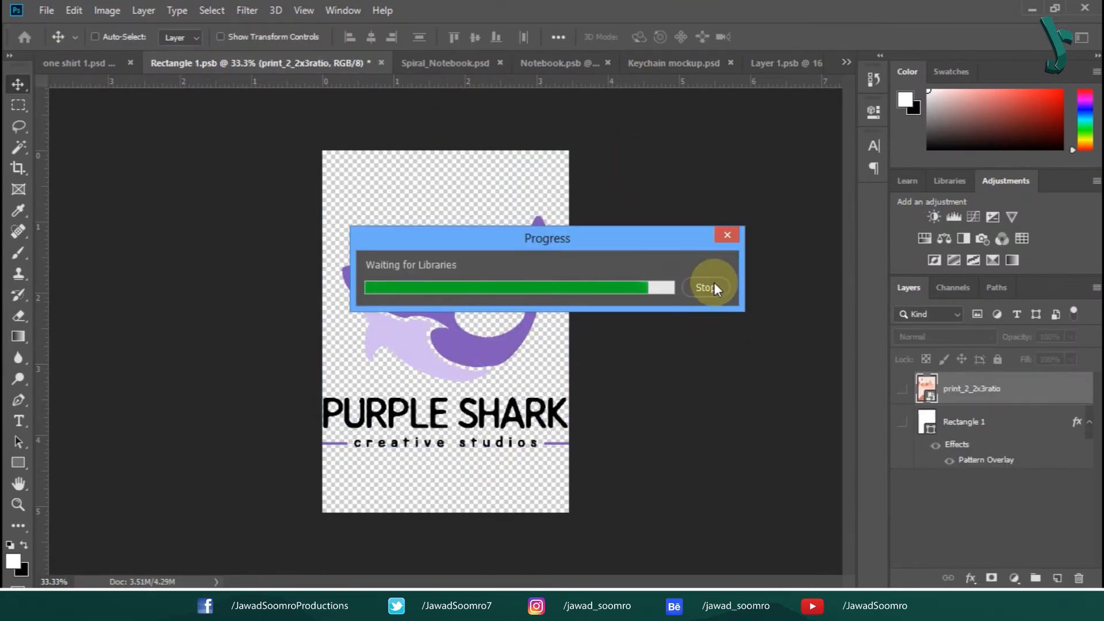
click(46, 10)
click(67, 67)
click(67, 72)
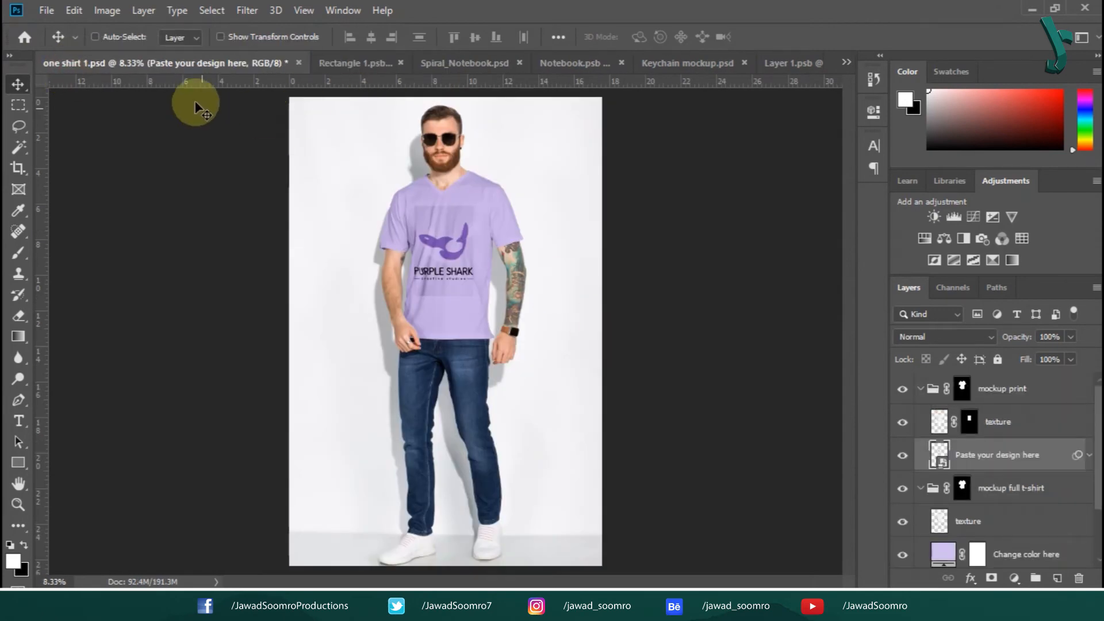
Add a white-filled layer beneath the logo in Rectangle 1.psb, then save and return to one shirt 1.psd.
click(367, 62)
click(1060, 577)
drag(1032, 389, 1039, 430)
key(d)
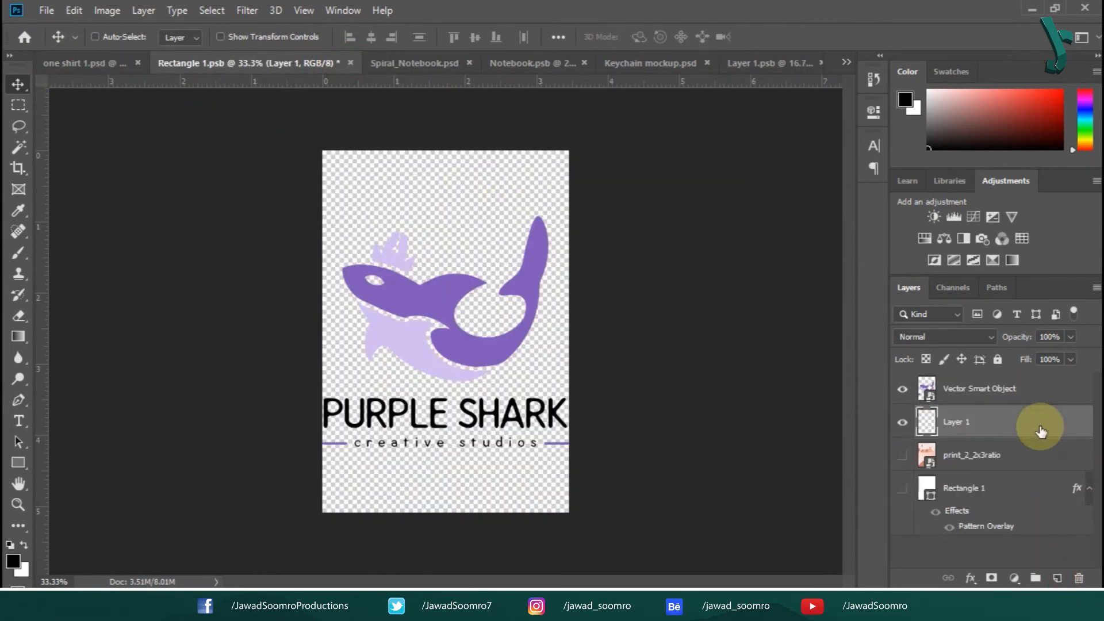
key(ctrl+BackSpace)
click(46, 11)
click(90, 174)
click(76, 57)
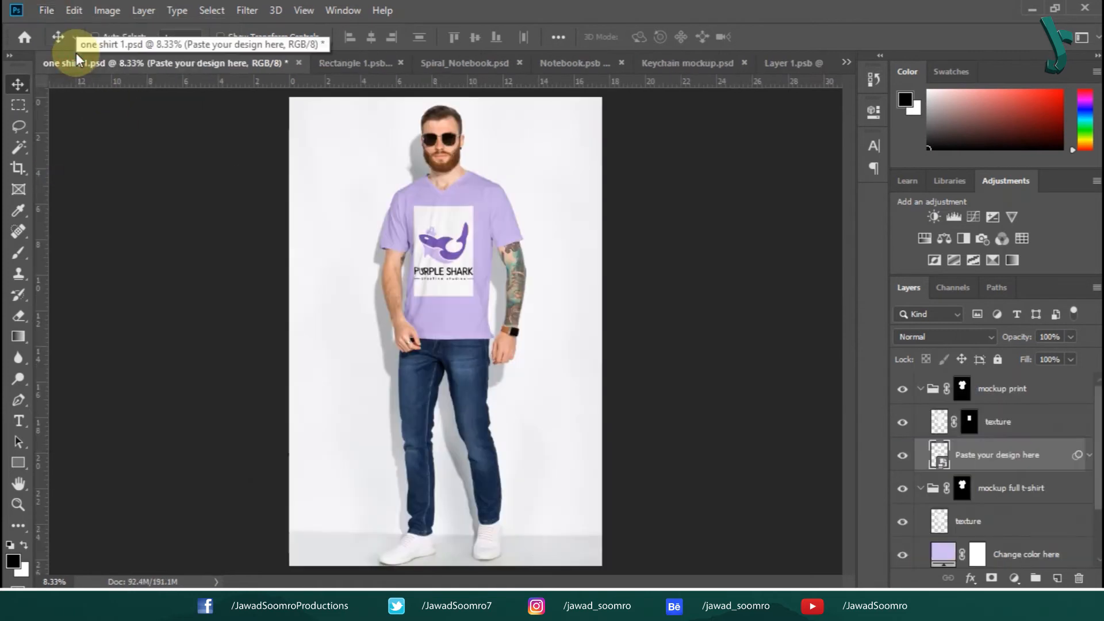
Hide the Change color here layer and open the full T-shirt design smart object below it, hiding its Rectangle 1 layer.
scroll(977, 457, down, 2)
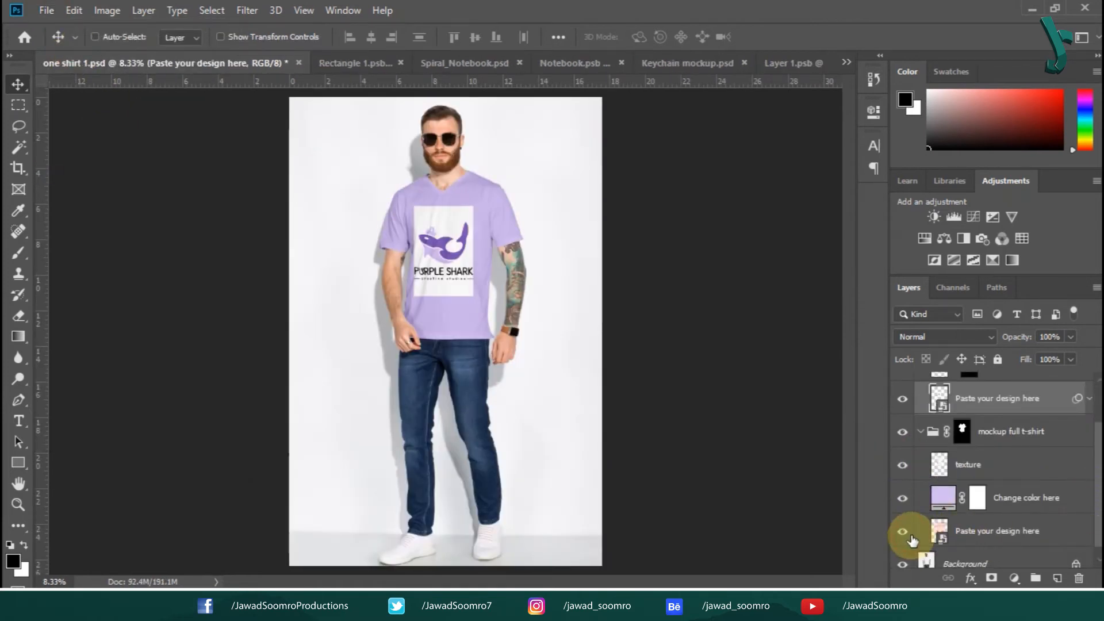
click(907, 497)
click(906, 530)
click(907, 530)
double_click(941, 532)
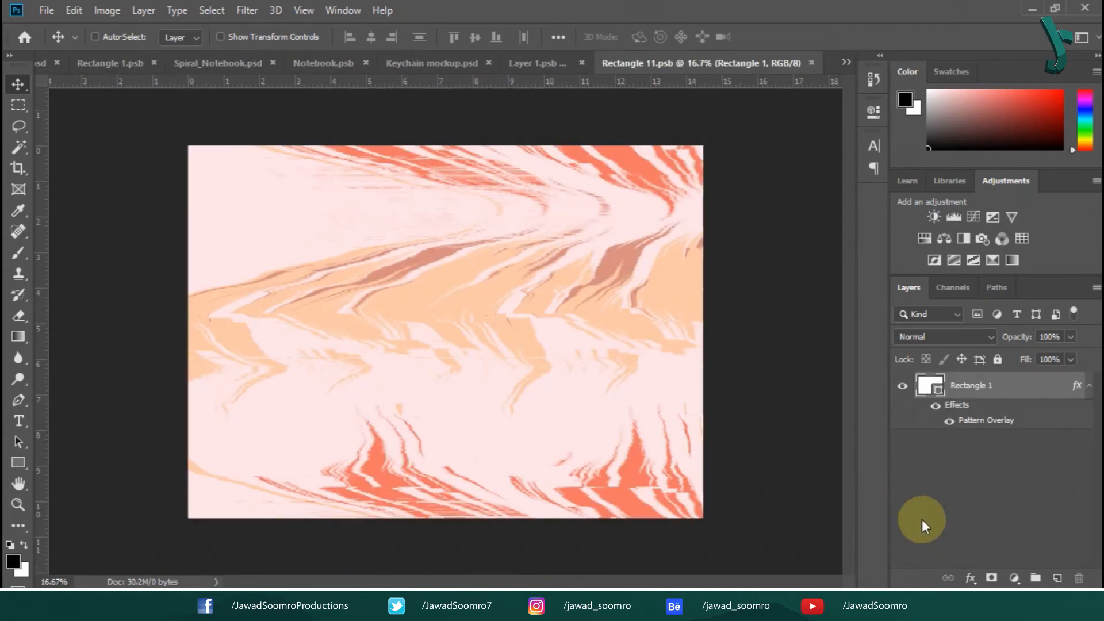
click(902, 391)
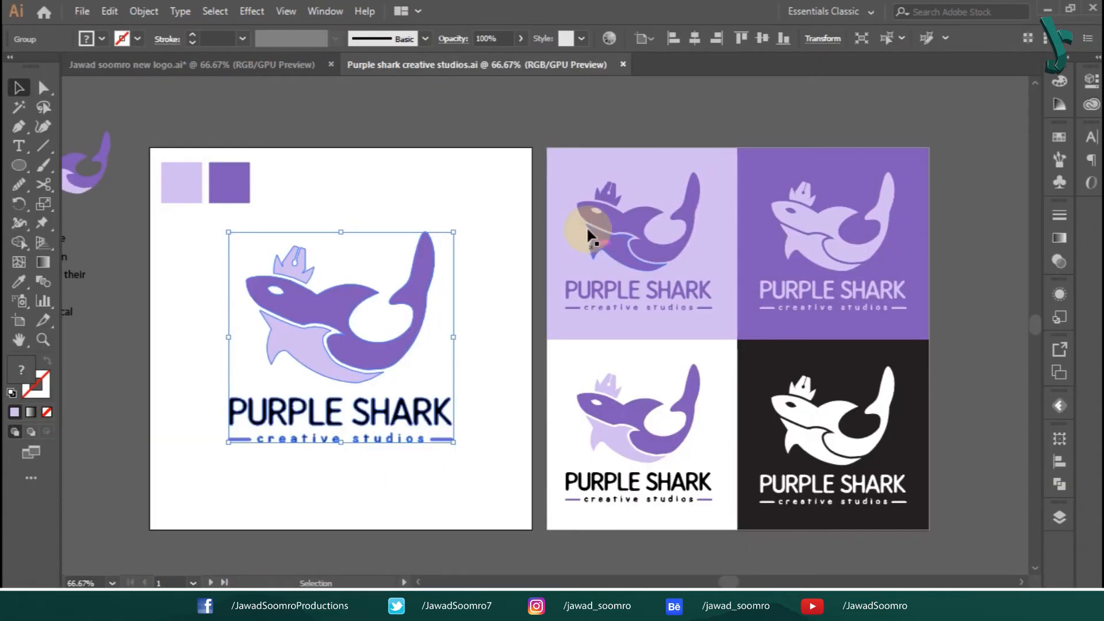
Copy the light purple swatch's colour from Illustrator and fill a new layer with it in Rectangle 11.psb in Photoshop.
click(178, 195)
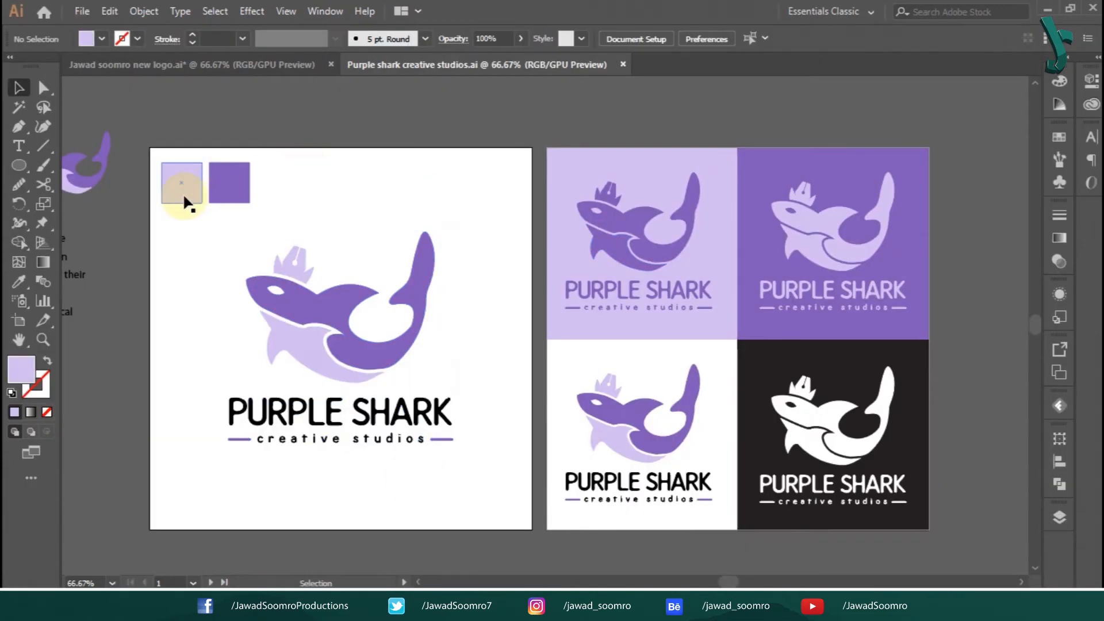
click(41, 368)
double_click(39, 364)
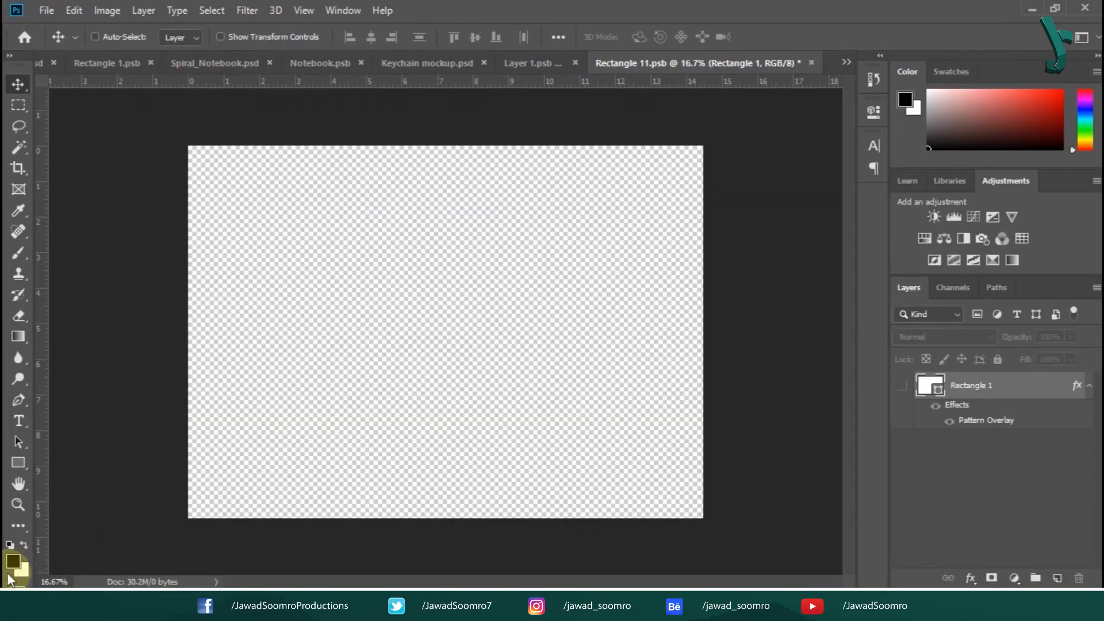
click(21, 569)
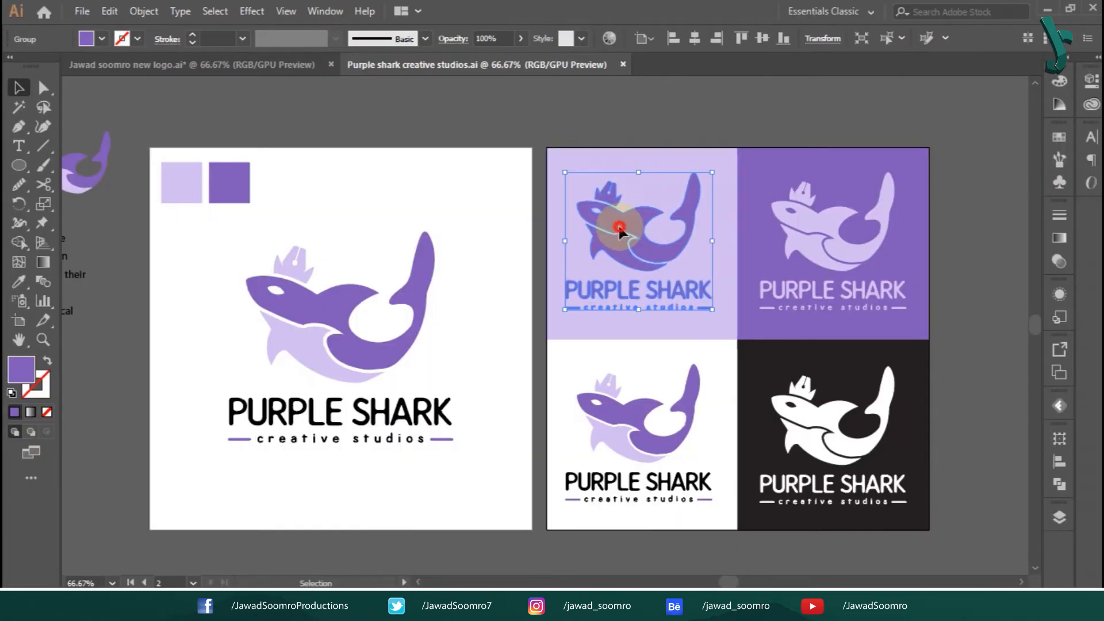
In Illustrator, duplicate the all-purple logo above the first artboard, and ungroup the copy to delete its wordmark and tagline.
drag(620, 214, 400, 141)
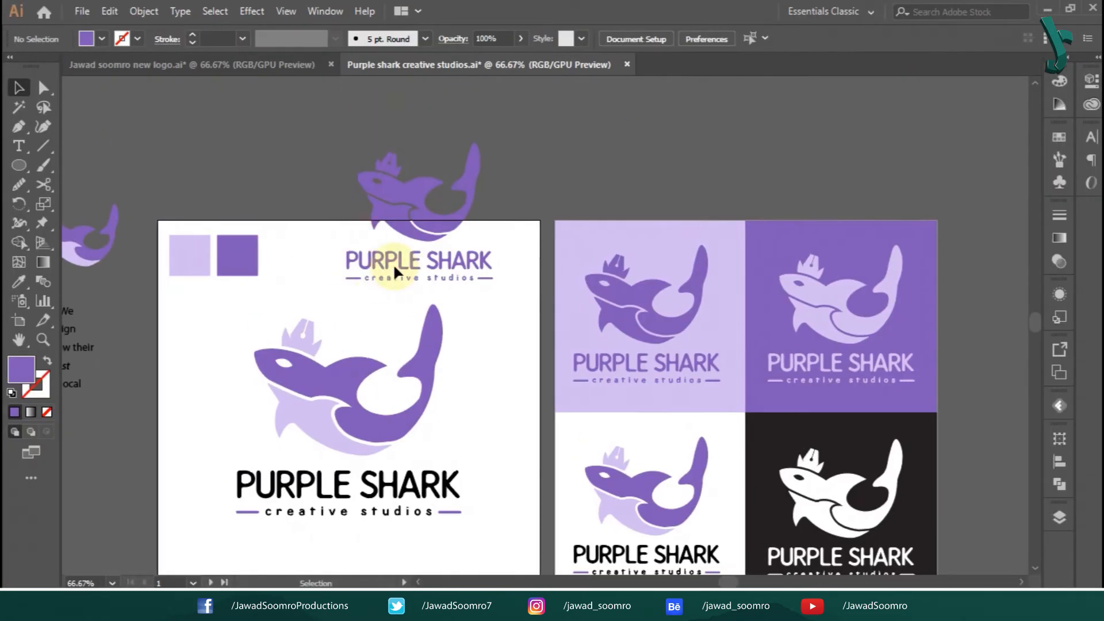
right_click(391, 260)
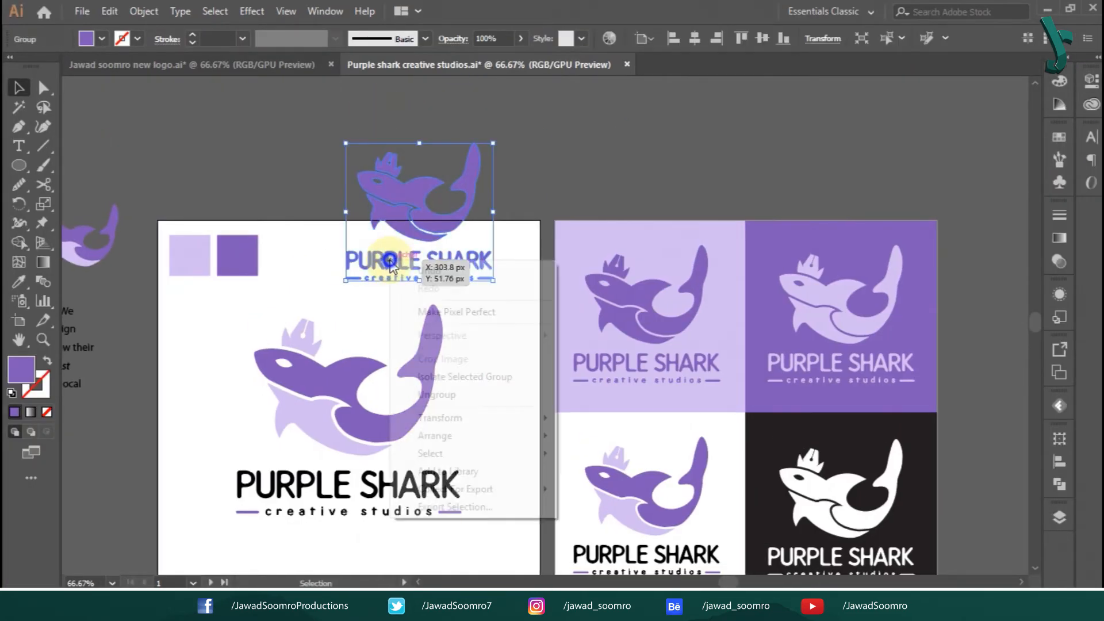
click(484, 396)
drag(343, 298, 498, 258)
scroll(498, 256, up, 5)
key(Delete)
Turn the duplicated shark icon into an unfilled purple outline with a 3 pt stroke.
scroll(502, 379, down, 4)
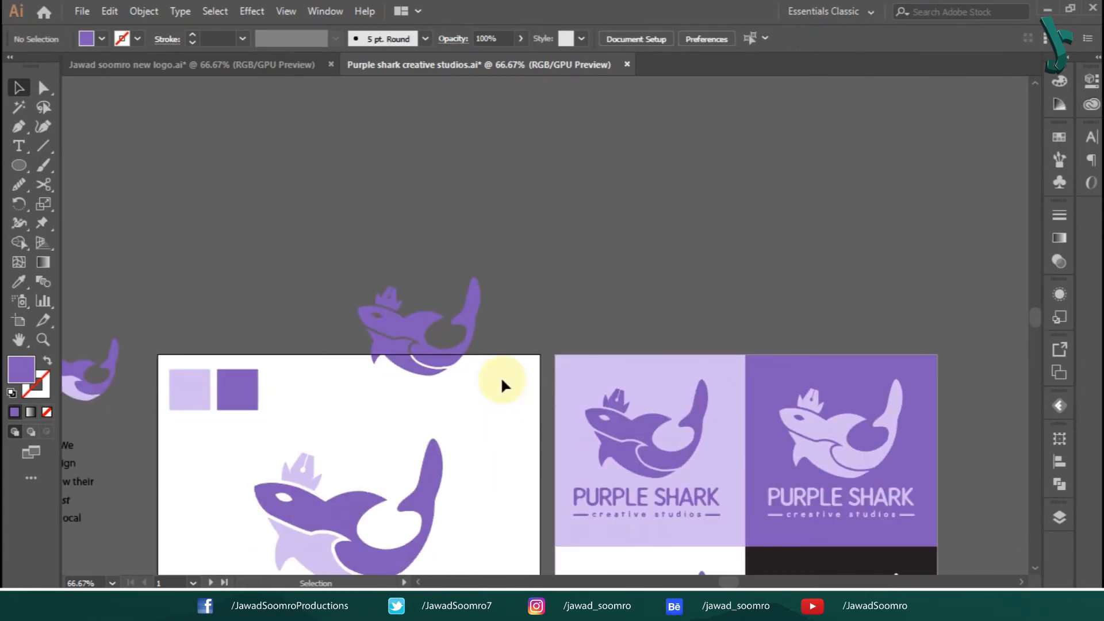
click(418, 269)
click(48, 361)
click(234, 224)
drag(370, 172, 480, 287)
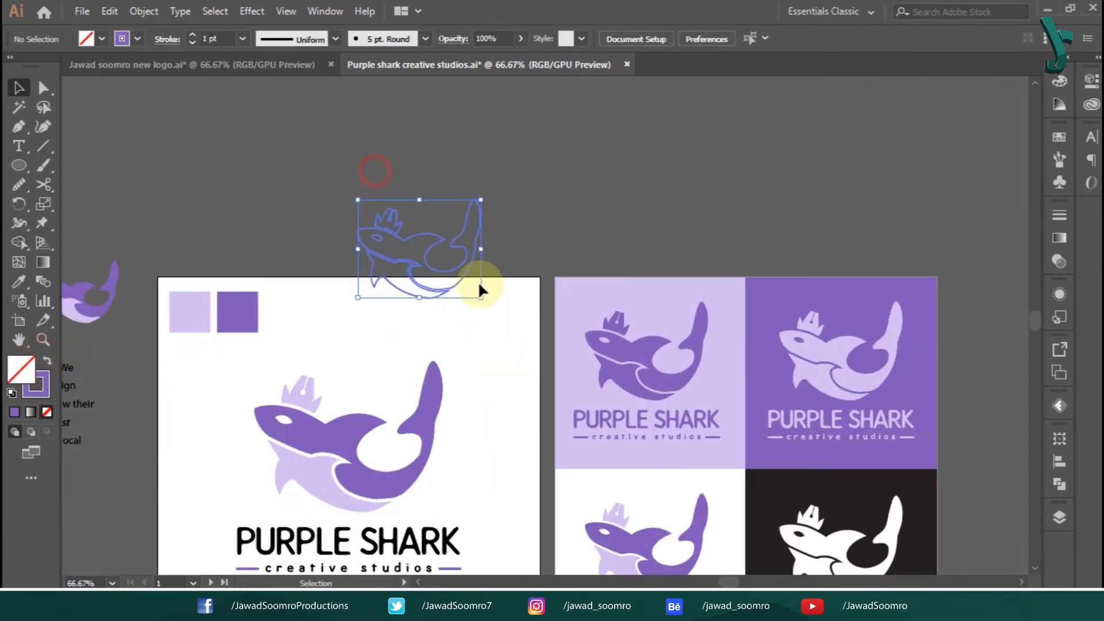
click(192, 36)
click(192, 36)
click(386, 108)
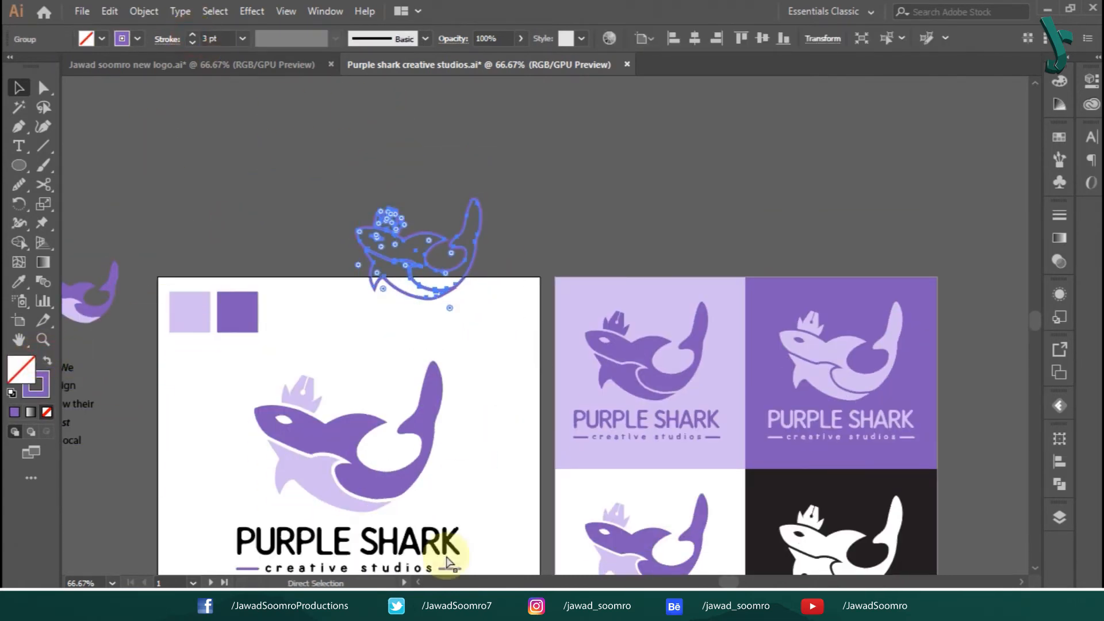
Paste the shark outline as a smart object into Rectangle 11.psb in Photoshop and place it in the canvas's top-left corner.
click(104, 600)
click(72, 10)
click(148, 149)
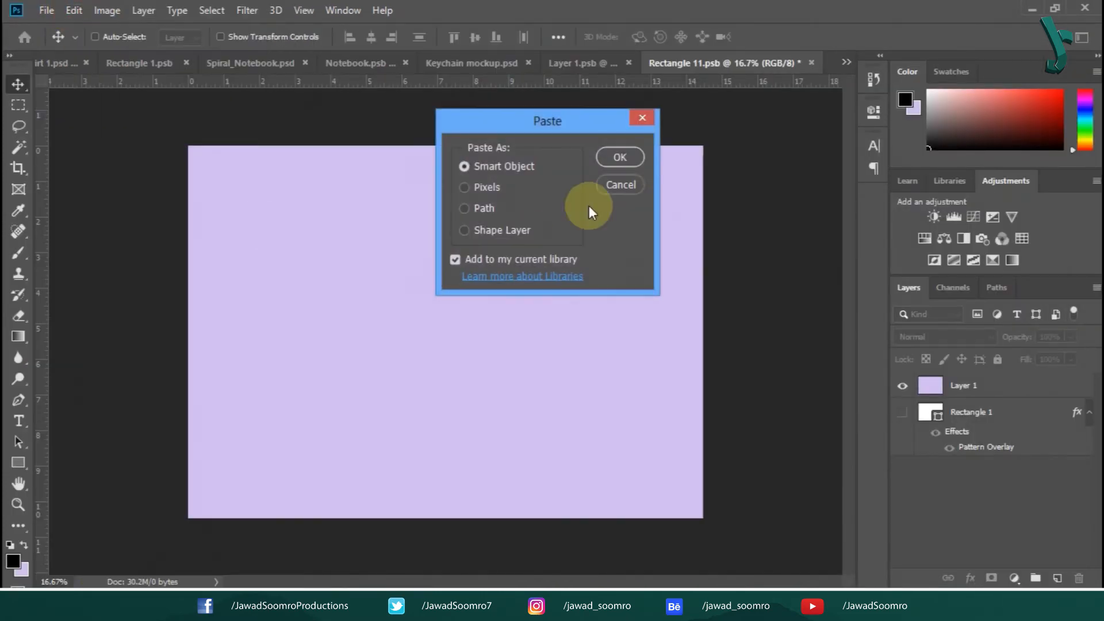
click(634, 158)
drag(438, 339, 228, 196)
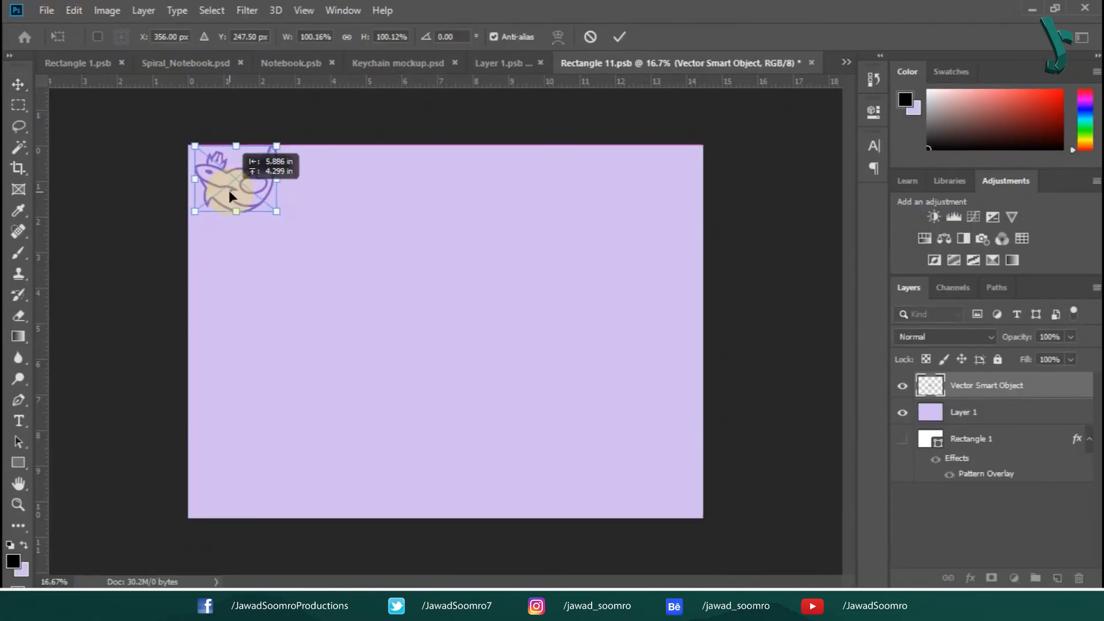
click(623, 37)
Duplicate the shark outline into a row of five along the canvas's upper edge and scale the row to span the width.
click(706, 286)
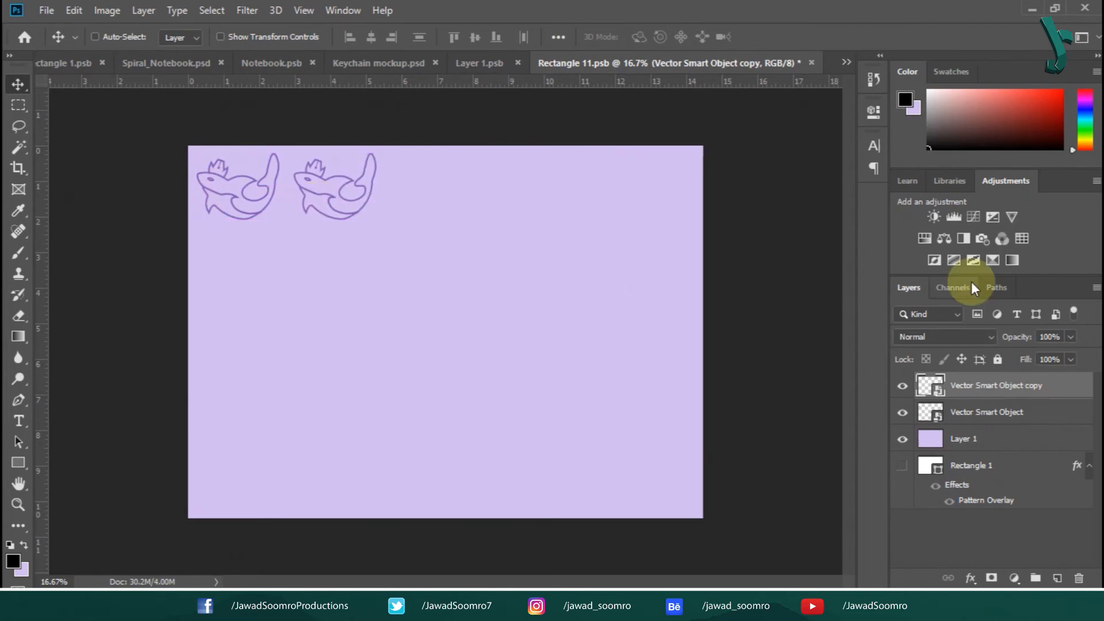
drag(347, 209, 694, 223)
shift+click(979, 499)
key(ctrl+t)
click(786, 38)
Duplicate the row below as a staggered second row and add another shark at its left end.
drag(424, 183, 483, 266)
click(945, 389)
drag(525, 326, 11, 325)
mouse_move(174, 305)
mouse_down()
mouse_move(190, 306)
mouse_move(175, 305)
mouse_up()
Select the layers of the two shark rows and duplicate both rows downwards to make four.
drag(1097, 439, 1097, 503)
click(1025, 511)
shift+click(1026, 409)
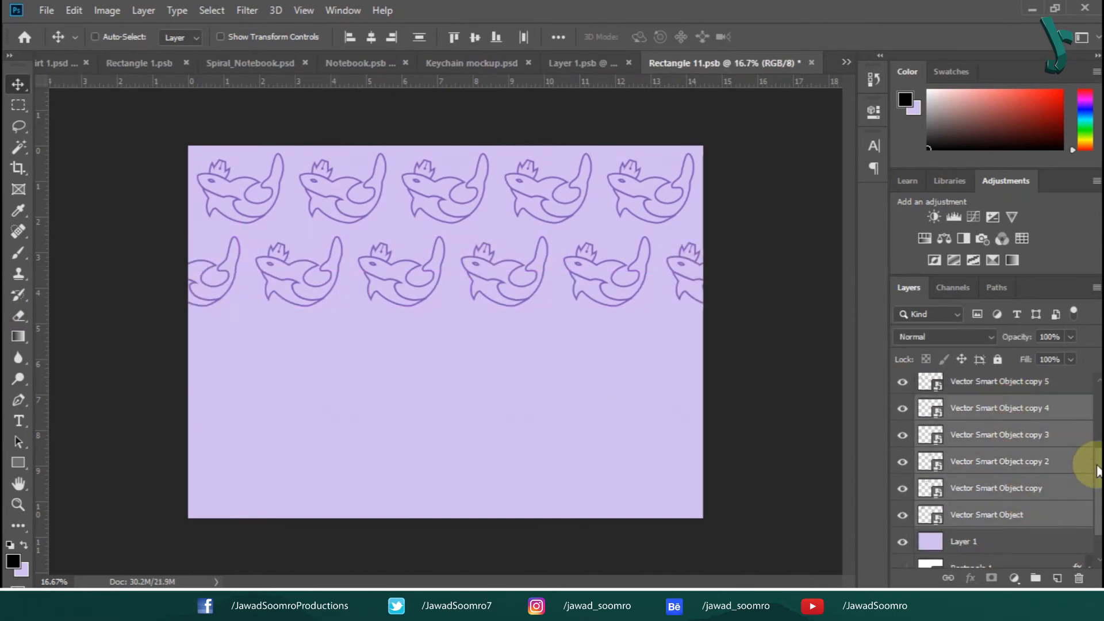
drag(394, 184, 394, 352)
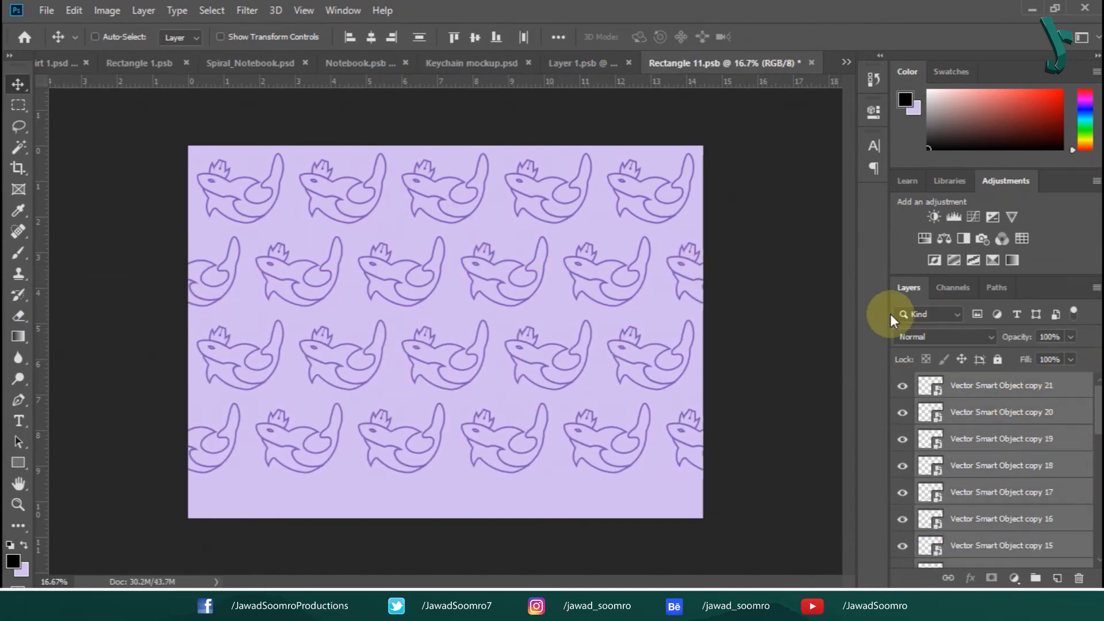
Reposition all the shark outlines together on the canvas, then save Rectangle 11.psb and return to one shirt 1.psd.
click(1023, 560)
drag(1097, 506, 1097, 408)
shift+click(1042, 387)
mouse_move(535, 163)
mouse_down()
mouse_move(534, 182)
mouse_move(518, 175)
mouse_up()
click(46, 10)
click(111, 176)
click(59, 65)
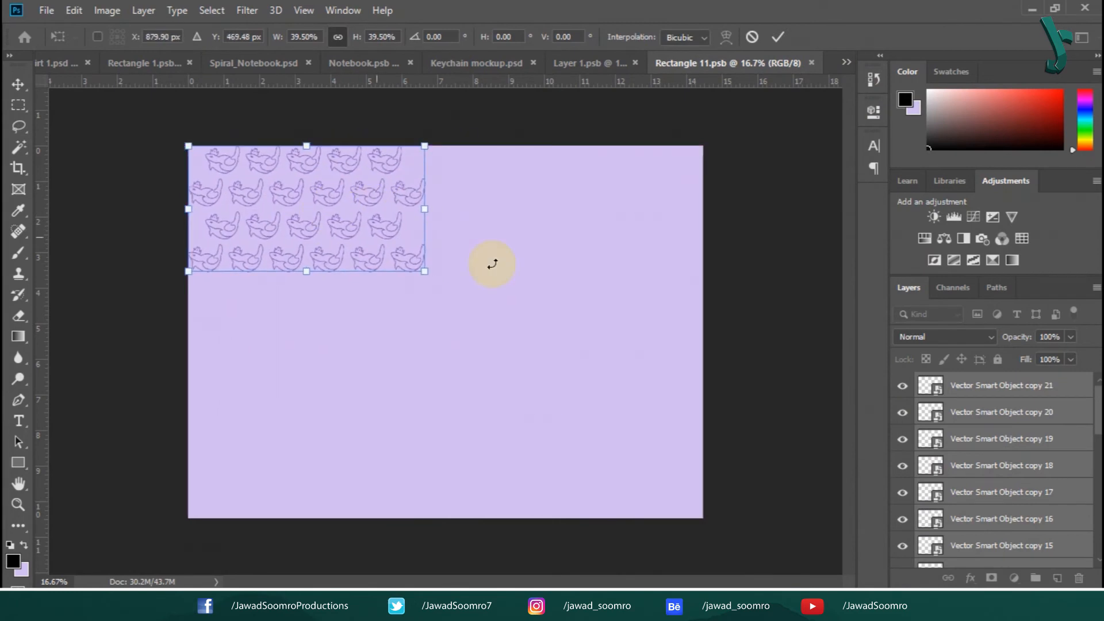
Scale the four-row shark pattern to 39.50% in Rectangle 11.psb and duplicate the block beside itself.
key(Return)
drag(326, 217, 569, 219)
Duplicate single shark outlines into the gaps and right-hand ends of the pattern rows.
click(1001, 389)
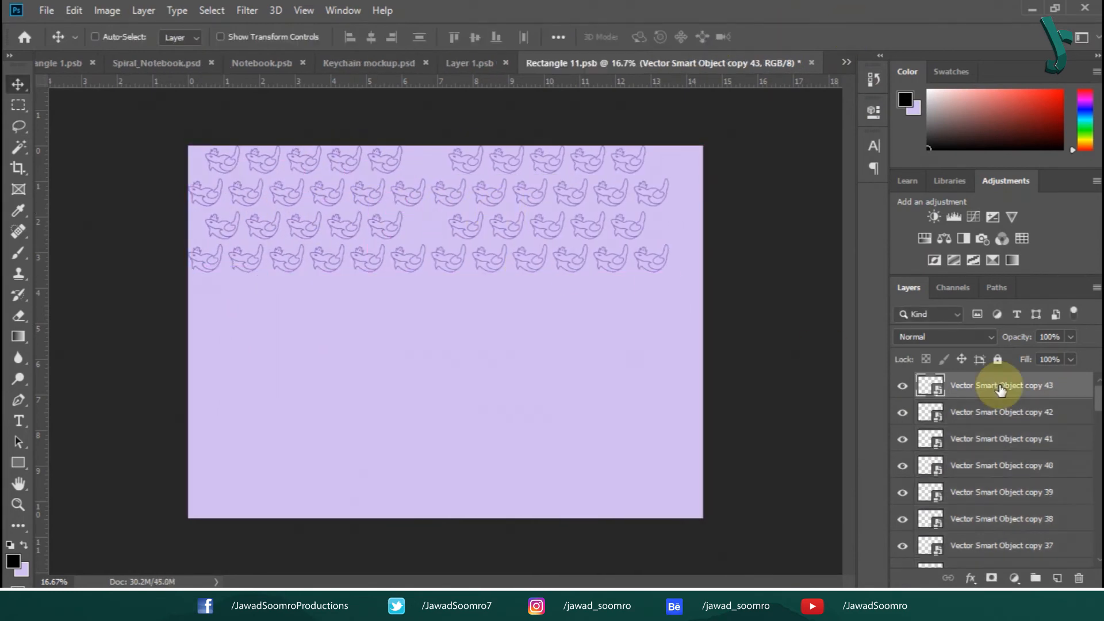
drag(397, 168, 642, 212)
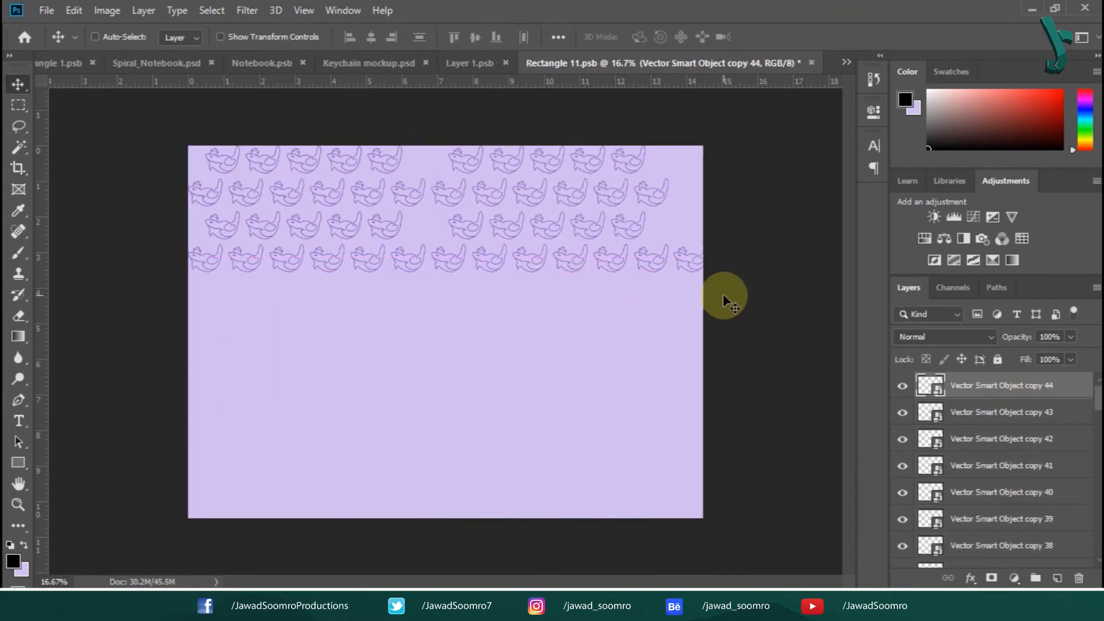
drag(382, 154, 688, 170)
drag(650, 160, 407, 226)
drag(495, 233, 738, 234)
Merge all the shark outline layers into one and duplicate the merged block downwards twice to cover the canvas.
scroll(1011, 526, down, 15)
shift+click(1012, 524)
key(ctrl+e)
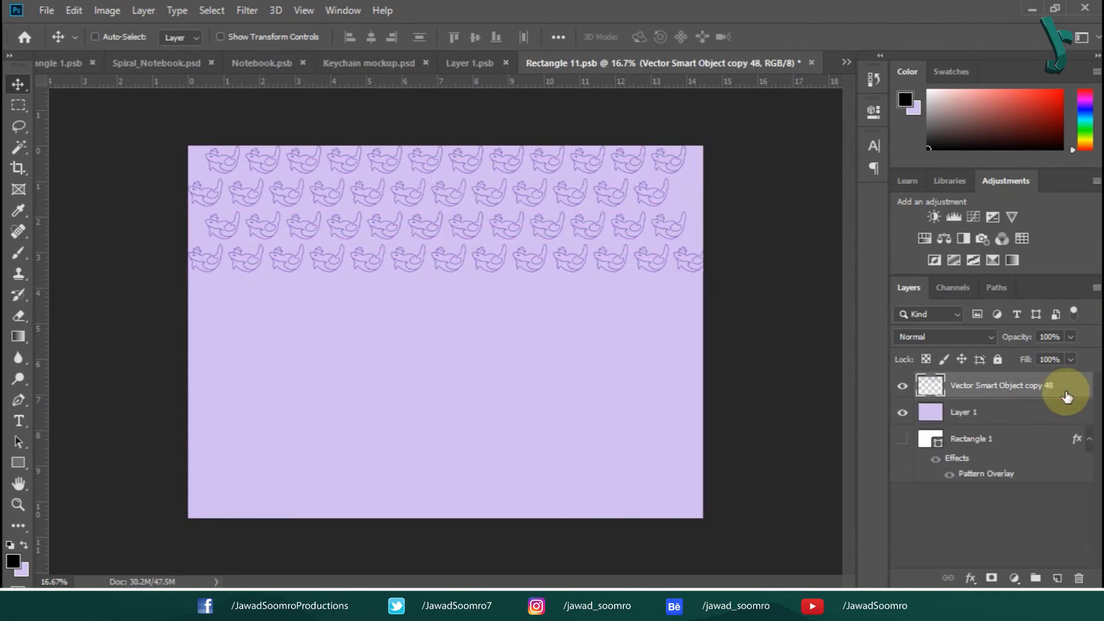
drag(536, 207, 555, 454)
shift+click(1002, 439)
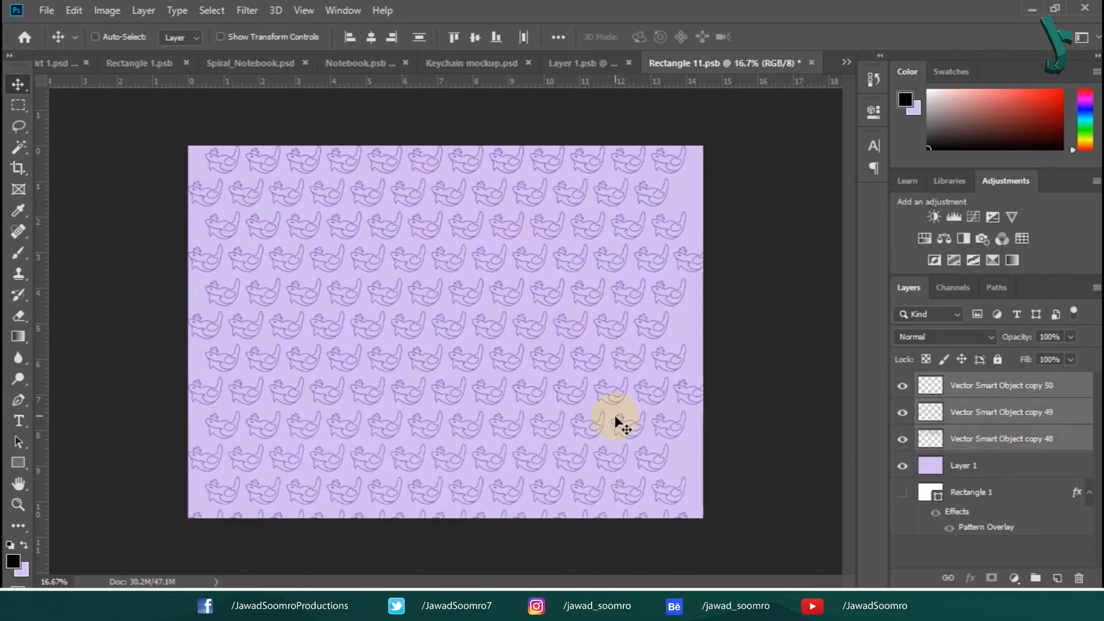
Save the finished shark pattern smart object and return to one shirt 1.psd.
click(47, 10)
click(72, 175)
click(56, 68)
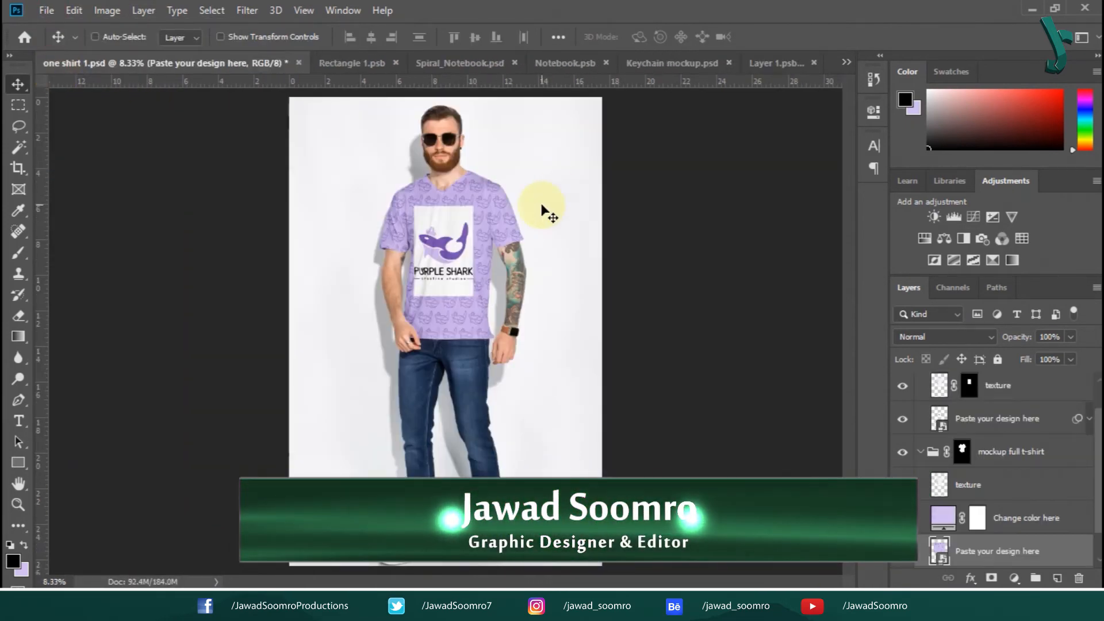
Reopen Rectangle 11.psb and fill Layer 1 behind the shark pattern with white.
click(779, 63)
click(787, 63)
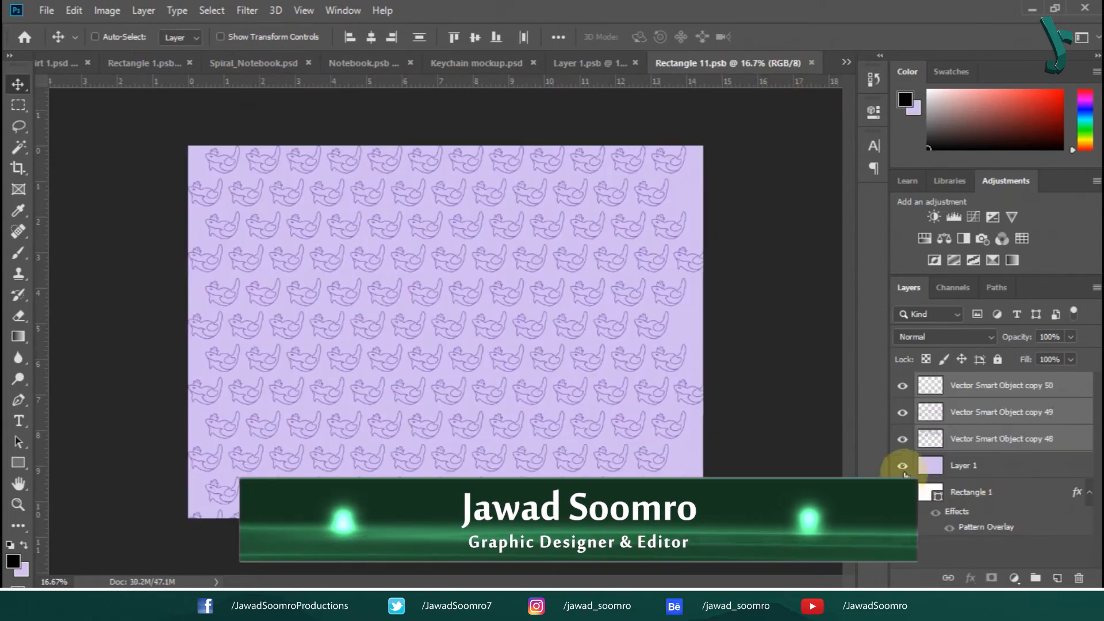
click(902, 465)
click(904, 491)
click(955, 466)
click(902, 465)
key(x)
key(d)
key(ctrl+BackSpace)
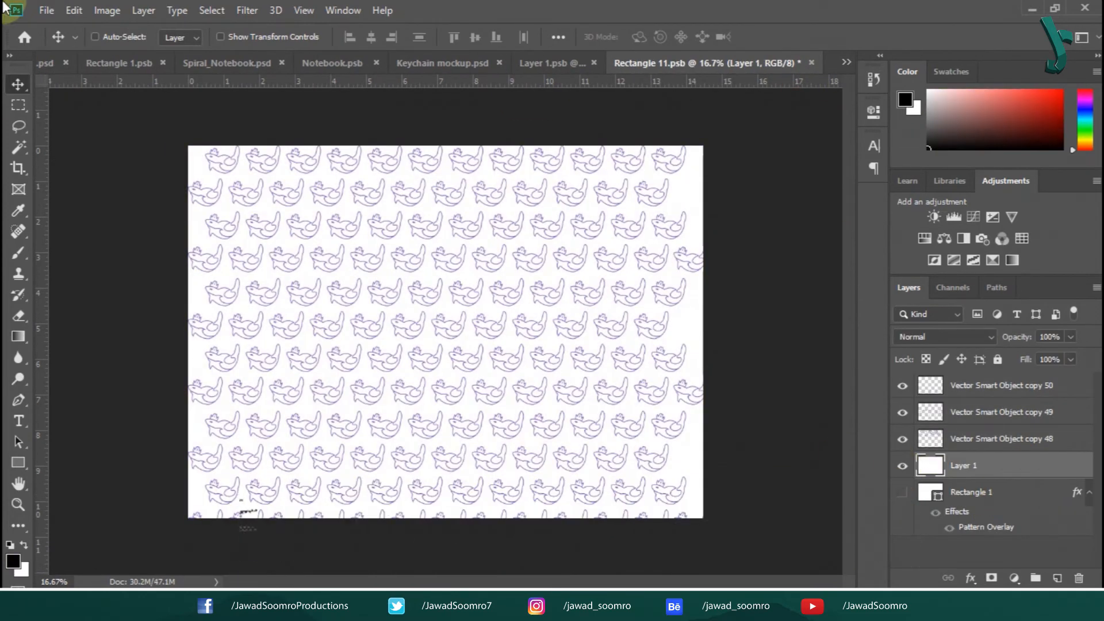
Save the shark pattern in Rectangle 11.psb and return to the T-shirt mockup.
click(46, 10)
click(72, 175)
key(ctrl+w)
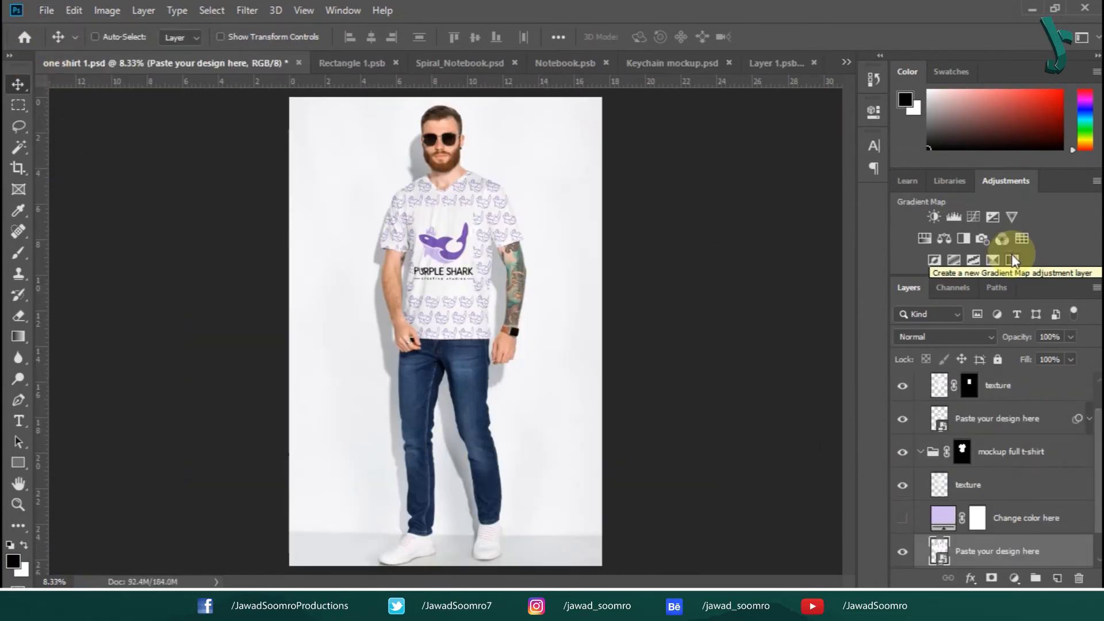
Hide the white Layer 1 behind the logo in Rectangle 1.psb, save it and return to one shirt 1.psd.
double_click(940, 419)
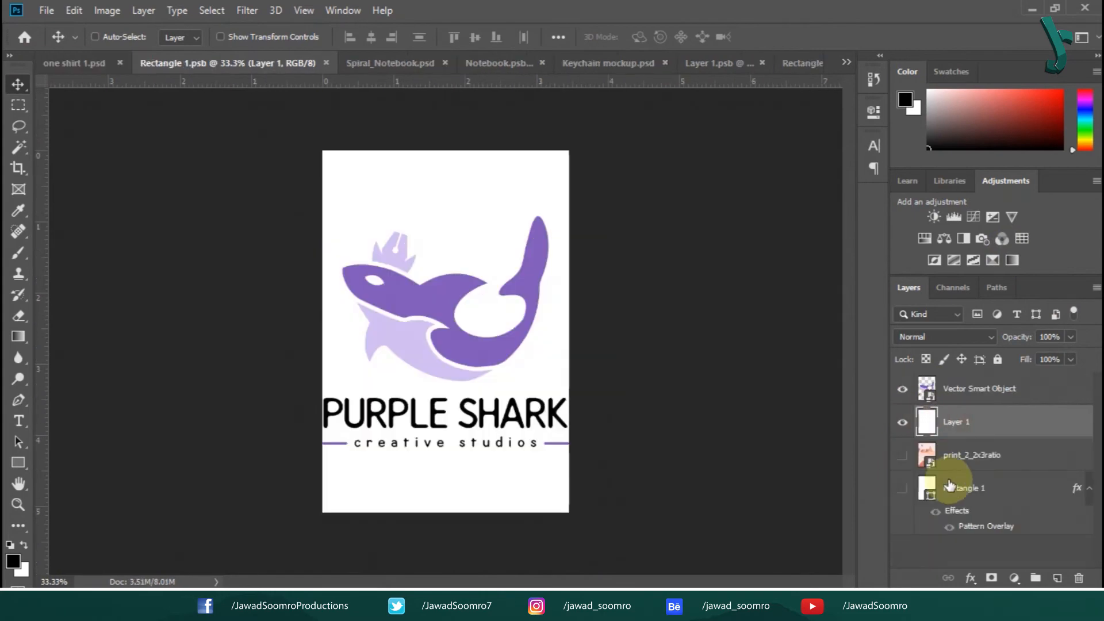
click(902, 422)
click(46, 11)
click(72, 175)
click(54, 65)
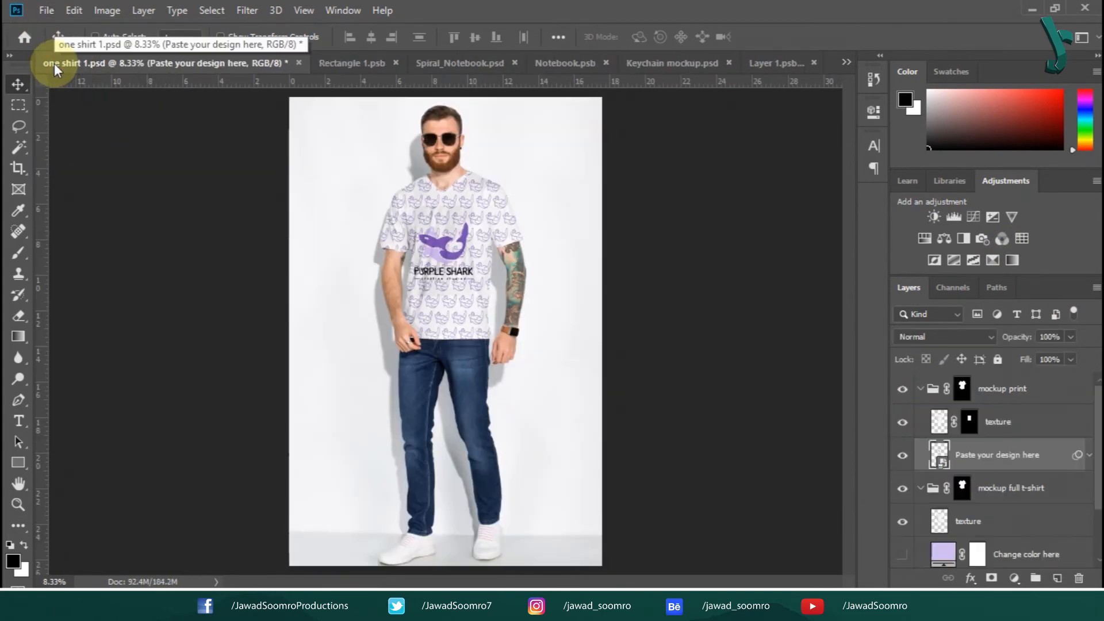
Lower the opacity of the three shark pattern layers in Rectangle 11.psb to 47%, save it and return to one shirt 1.psd.
click(21, 506)
click(448, 276)
click(449, 288)
click(448, 299)
click(17, 88)
click(845, 62)
click(897, 180)
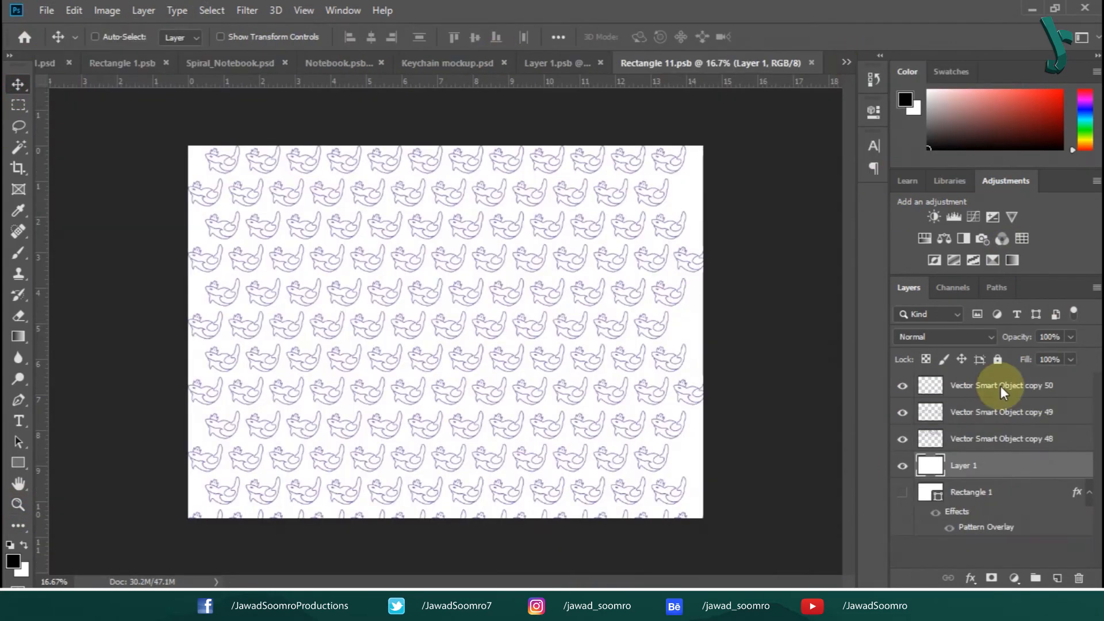
click(1000, 385)
shift+click(1023, 439)
click(1070, 337)
drag(1069, 353, 1028, 356)
click(47, 10)
click(60, 176)
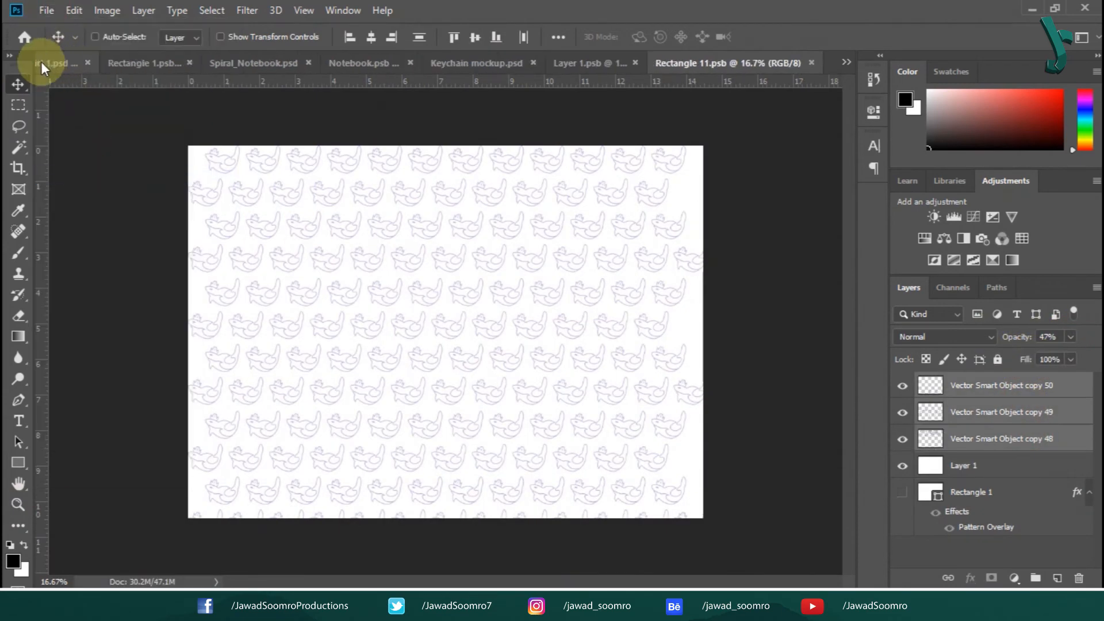
click(54, 63)
ctrl+click(939, 454)
click(962, 389)
click(19, 253)
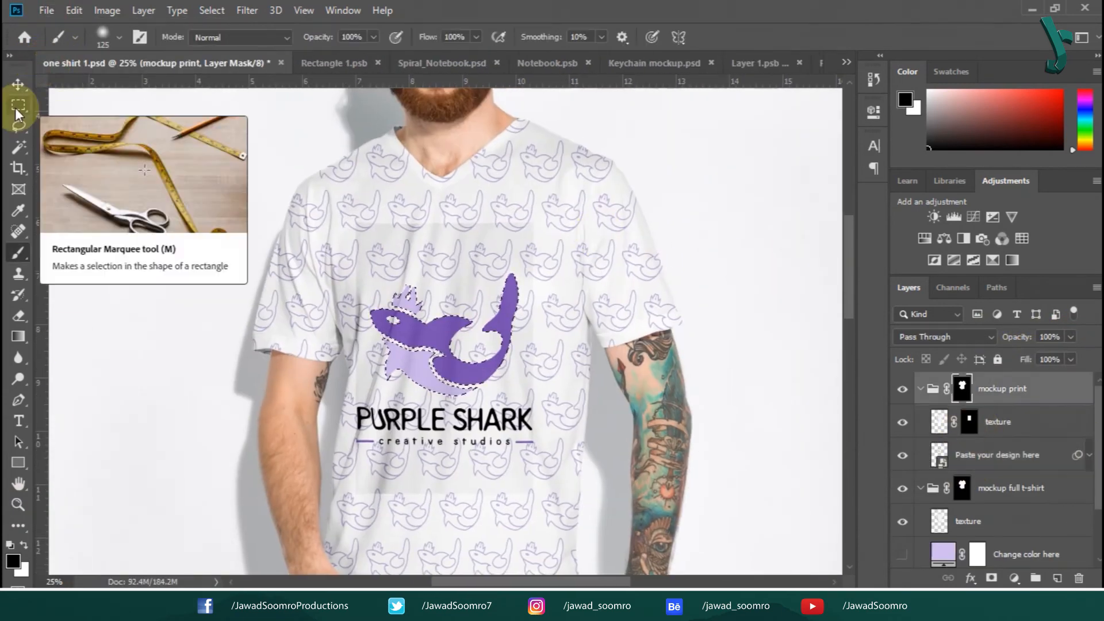
Hide the texture layer in the mockup print group and clear the selection around the logo.
click(903, 423)
click(903, 423)
click(902, 423)
click(18, 105)
click(322, 382)
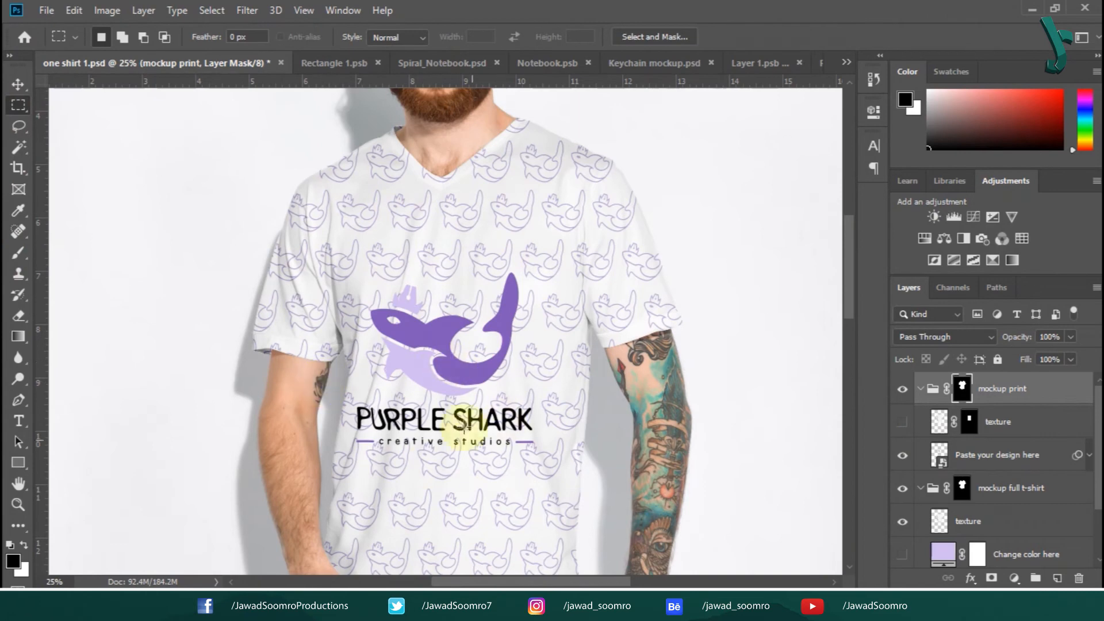
Save a JPEG copy of the white patterned T-shirt mockup as one shirt 1.jpg.
key(z)
right_click(533, 266)
click(596, 282)
click(46, 10)
click(138, 188)
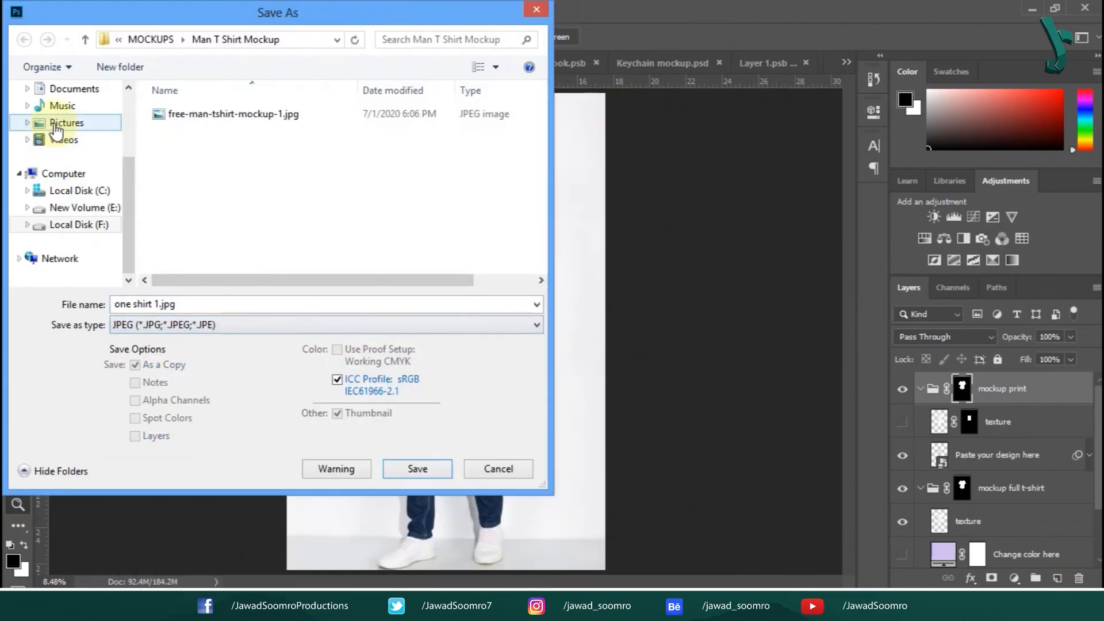
scroll(55, 129, up, 5)
click(58, 115)
click(481, 128)
click(443, 468)
click(648, 118)
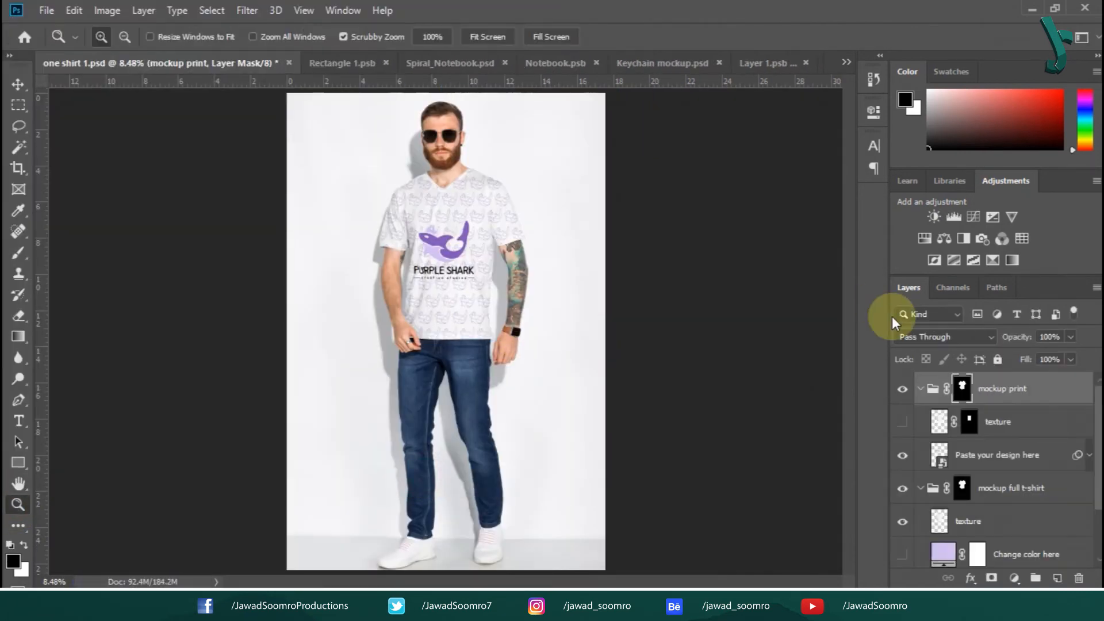
Look up the light purple brand colour in Illustrator, then fill Layer 1 of Rectangle 11.psb in Photoshop with D2BEF0.
click(770, 63)
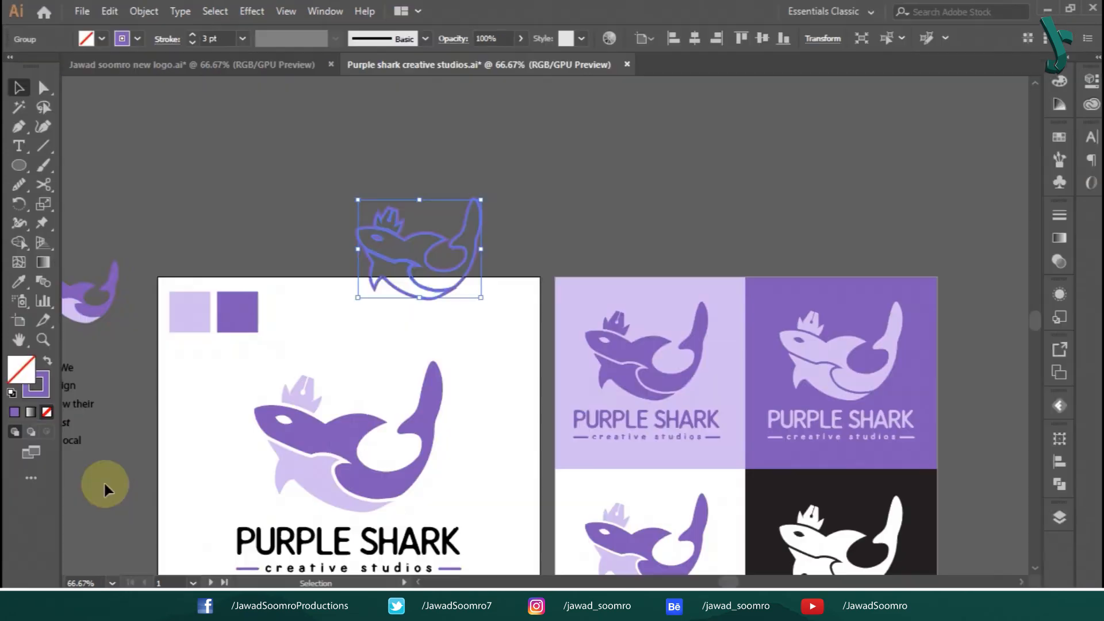
double_click(35, 384)
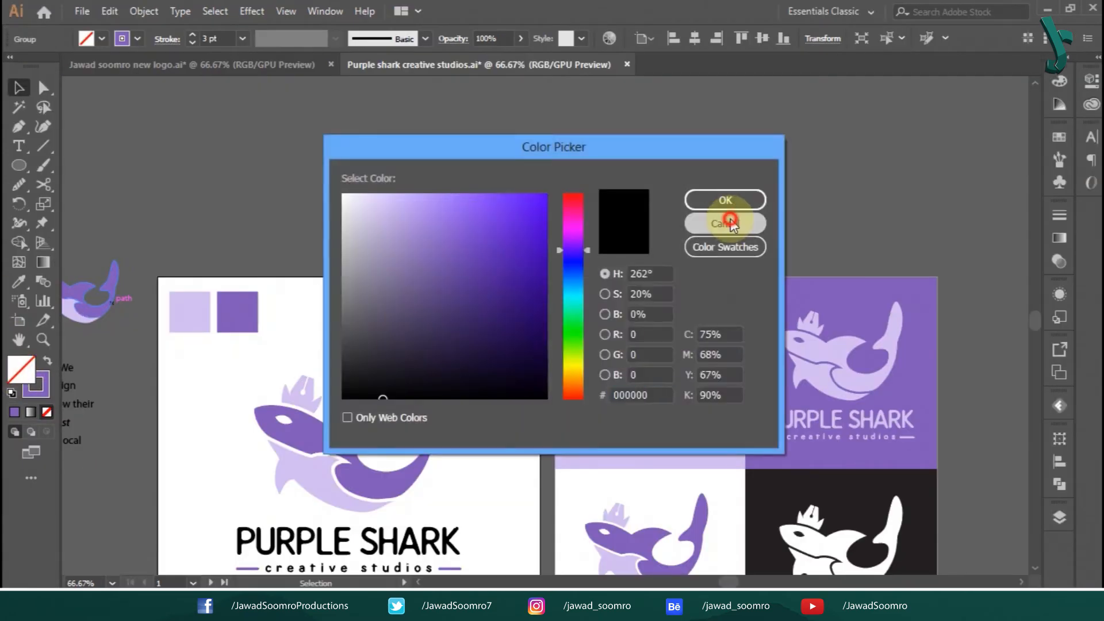
click(718, 198)
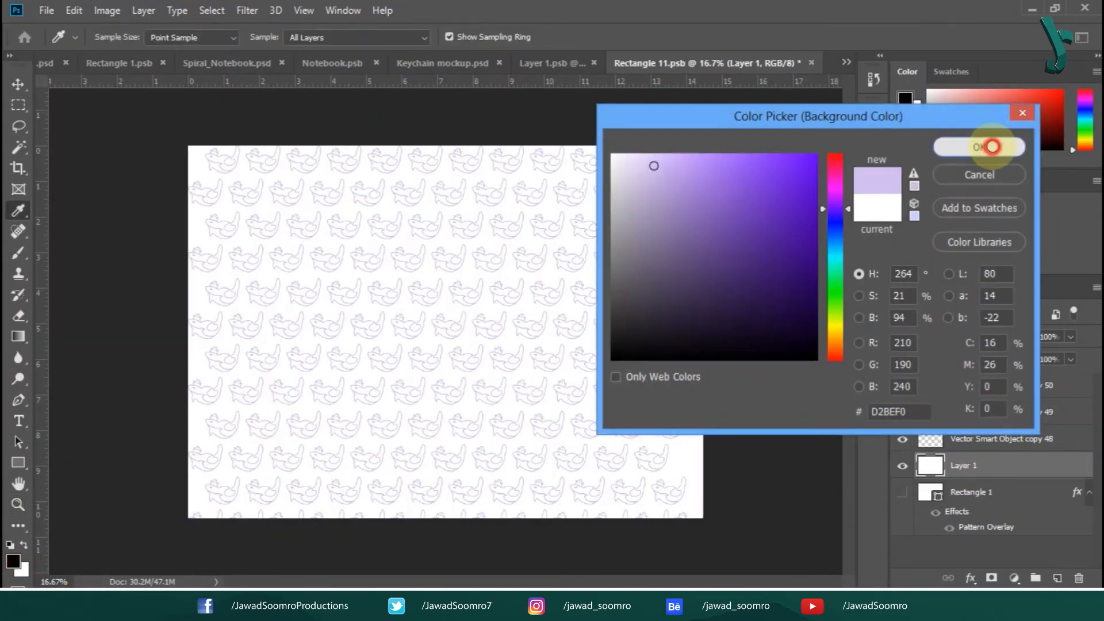
click(990, 148)
key(ctrl+BackSpace)
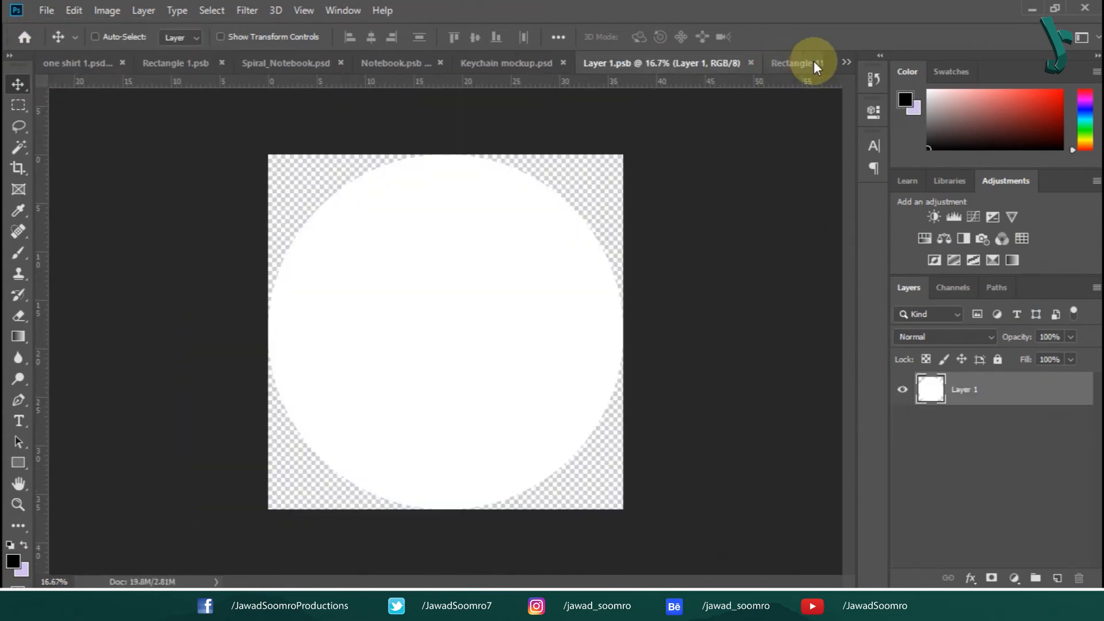
Merge the shark pattern layers in Rectangle 11.psb into one and give it a white Color Overlay.
click(812, 62)
shift+click(990, 388)
key(ctrl+e)
double_click(1074, 382)
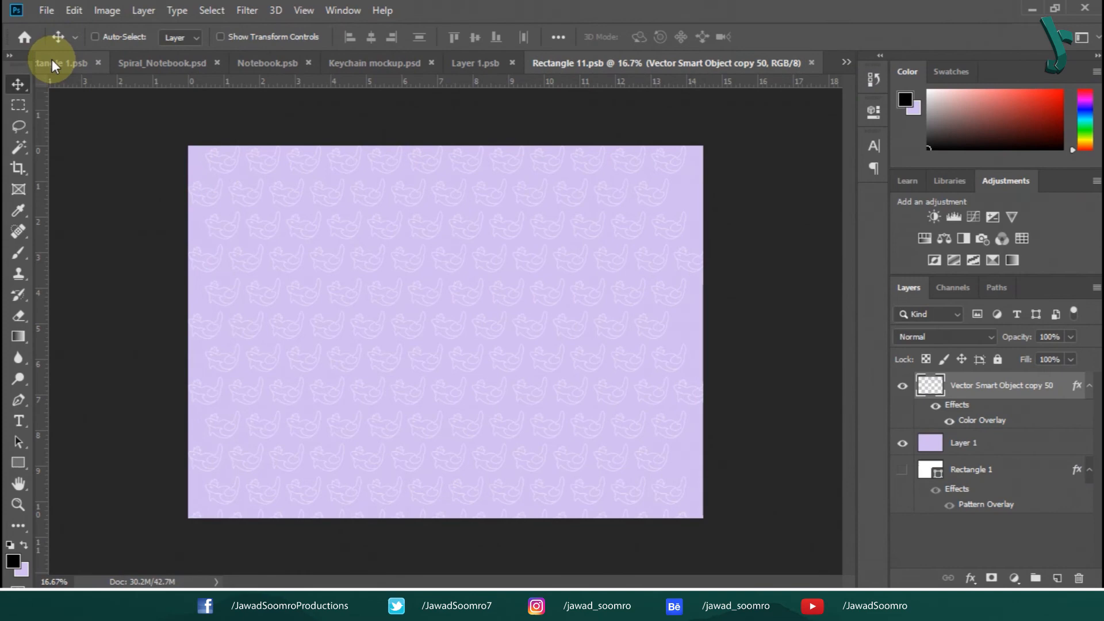
Apply a white Color Overlay to the logo in Rectangle 1.psb, save it and return to one shirt 1.psd.
click(77, 64)
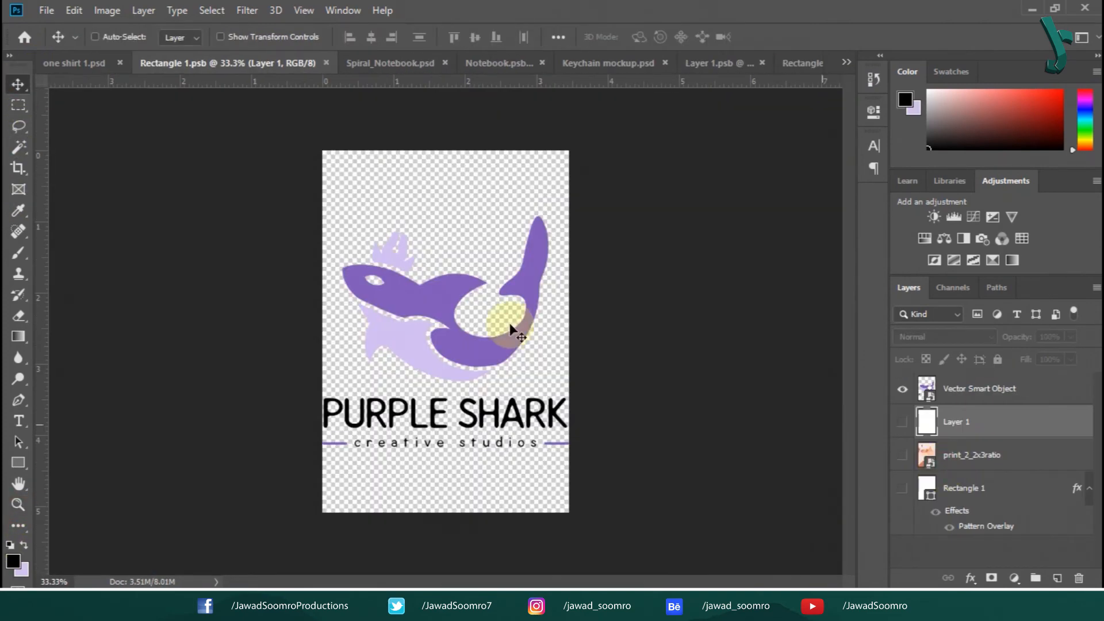
click(1035, 382)
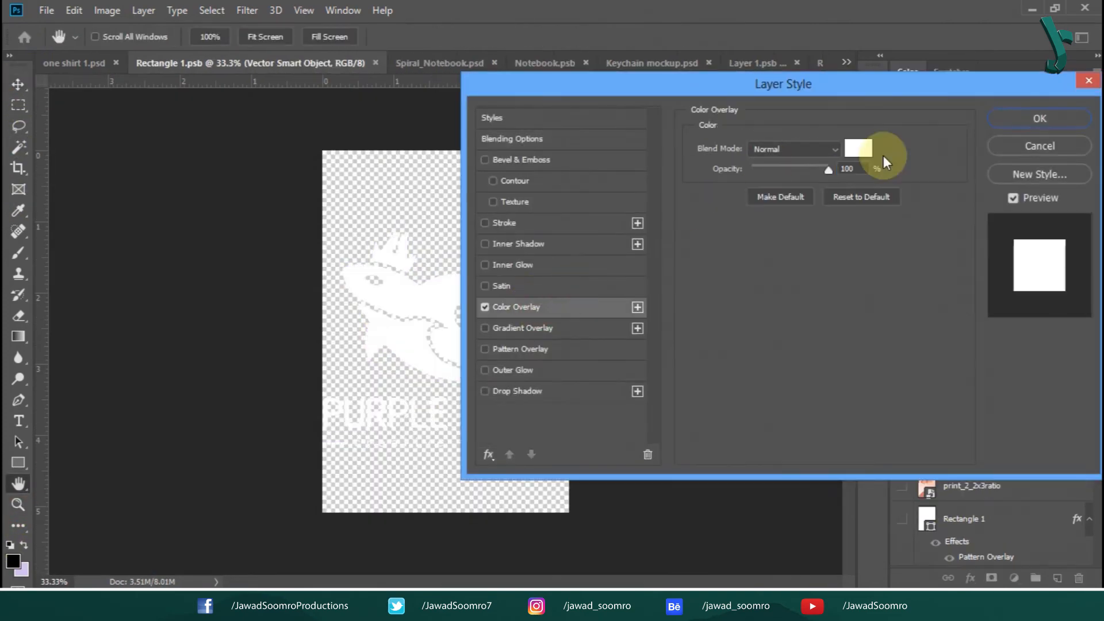
click(1039, 118)
click(46, 10)
click(75, 175)
click(83, 64)
key(ctrl+0)
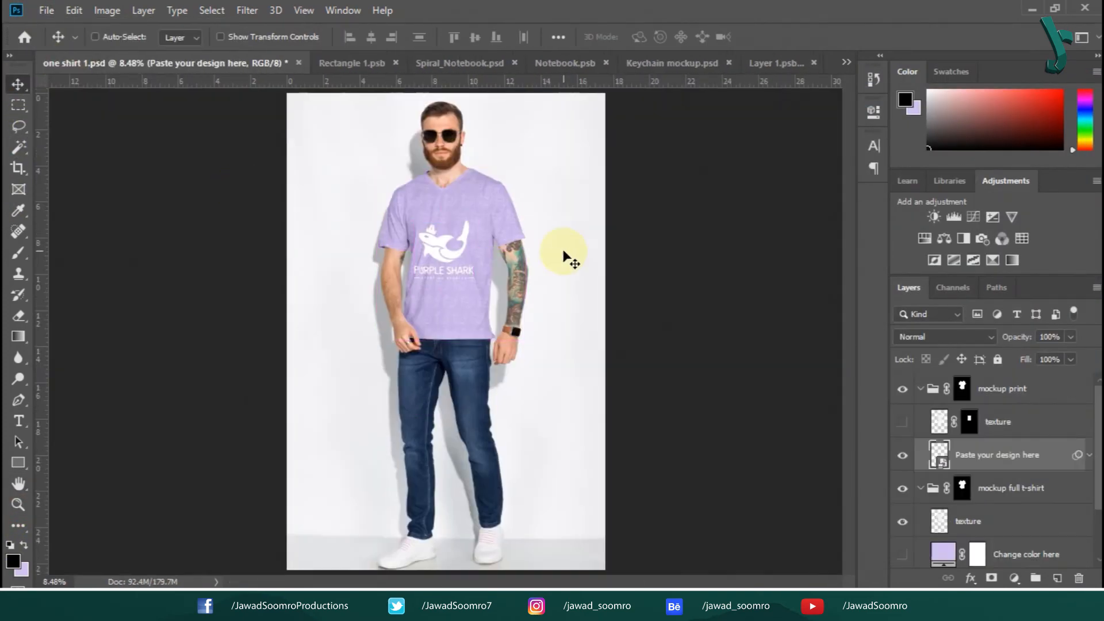
Change the logo's Color Overlay in Rectangle 1.psb to dark purple, check it on the shirt and return to Rectangle 1.psb.
click(846, 62)
click(914, 174)
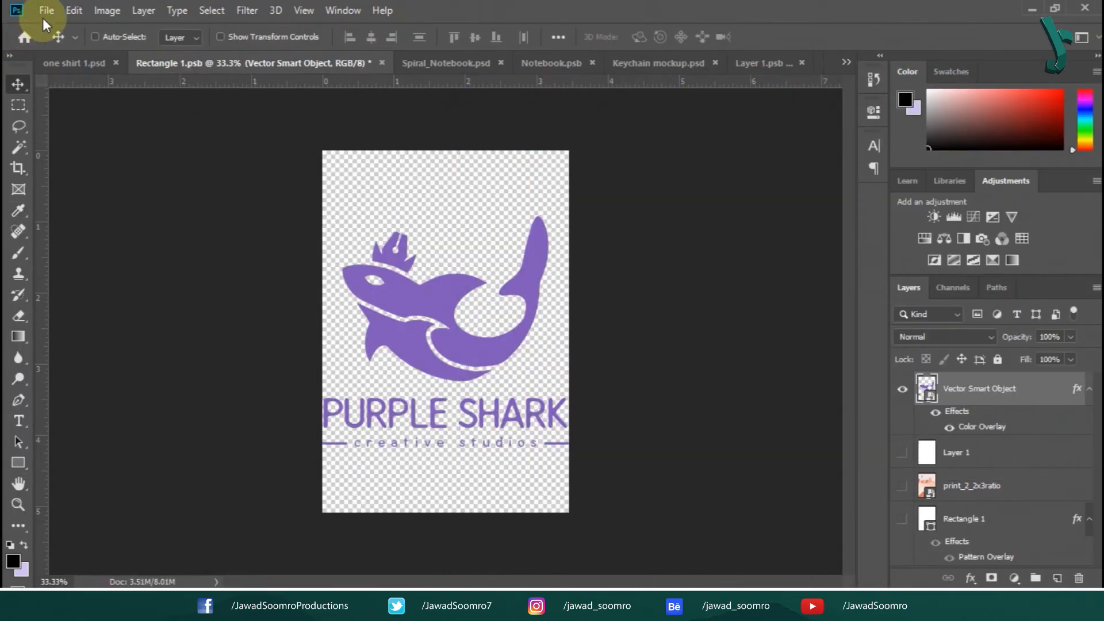
click(72, 64)
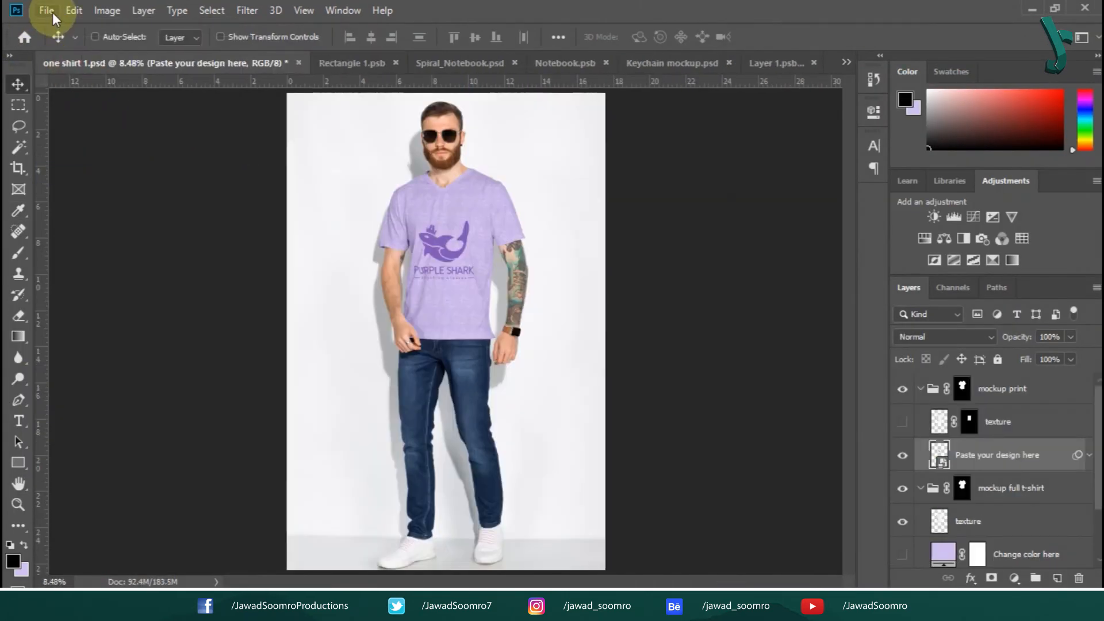
click(776, 63)
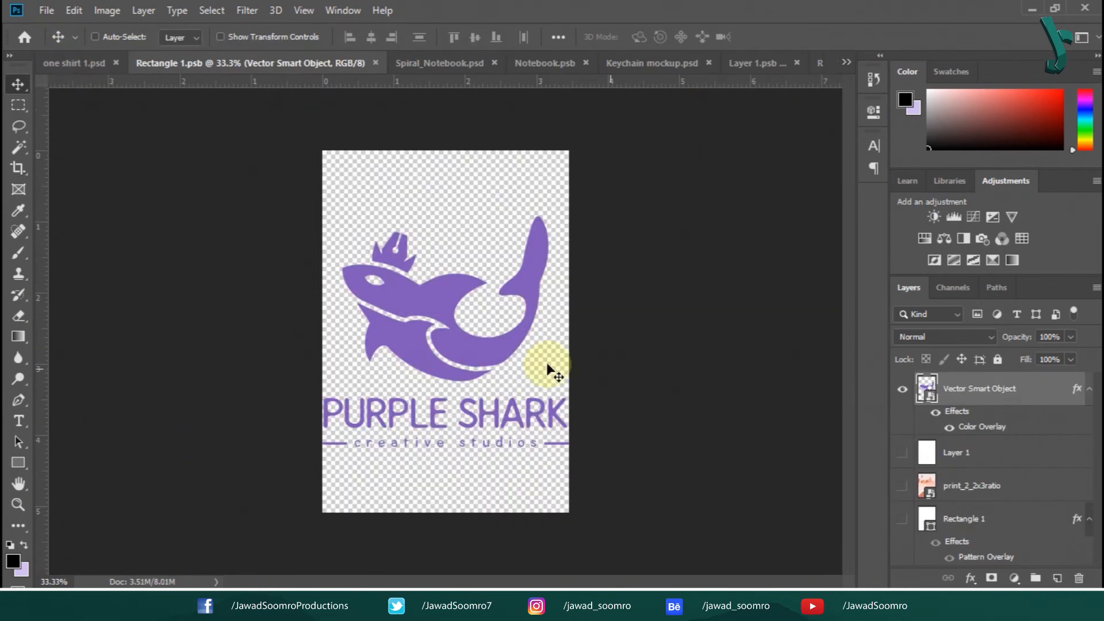
key(m)
drag(323, 391, 593, 431)
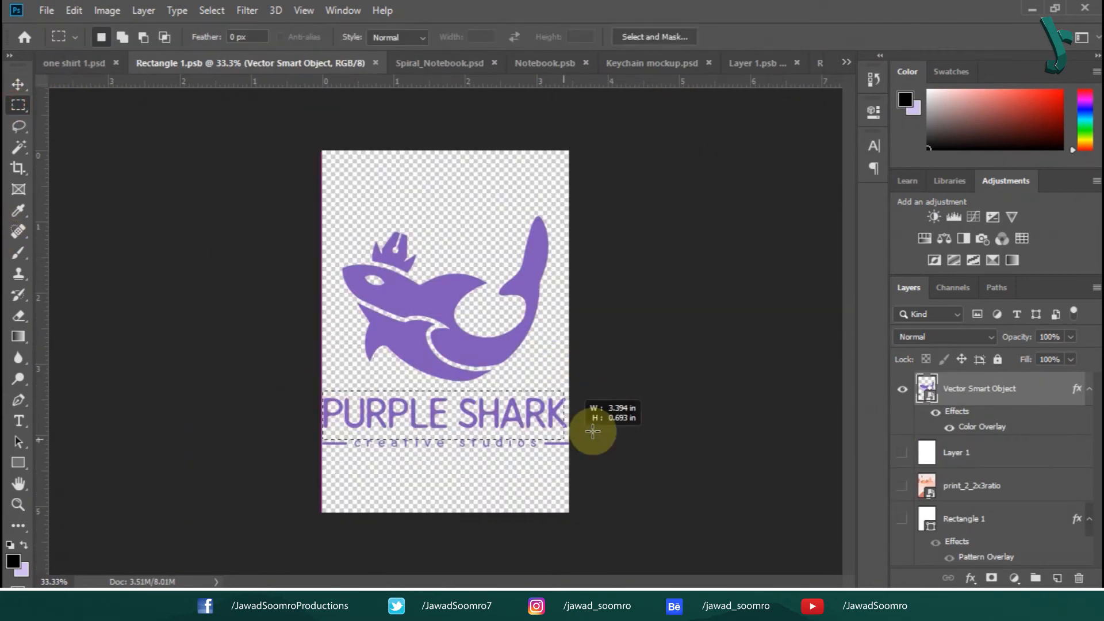
click(991, 577)
key(ctrl+z)
click(1018, 435)
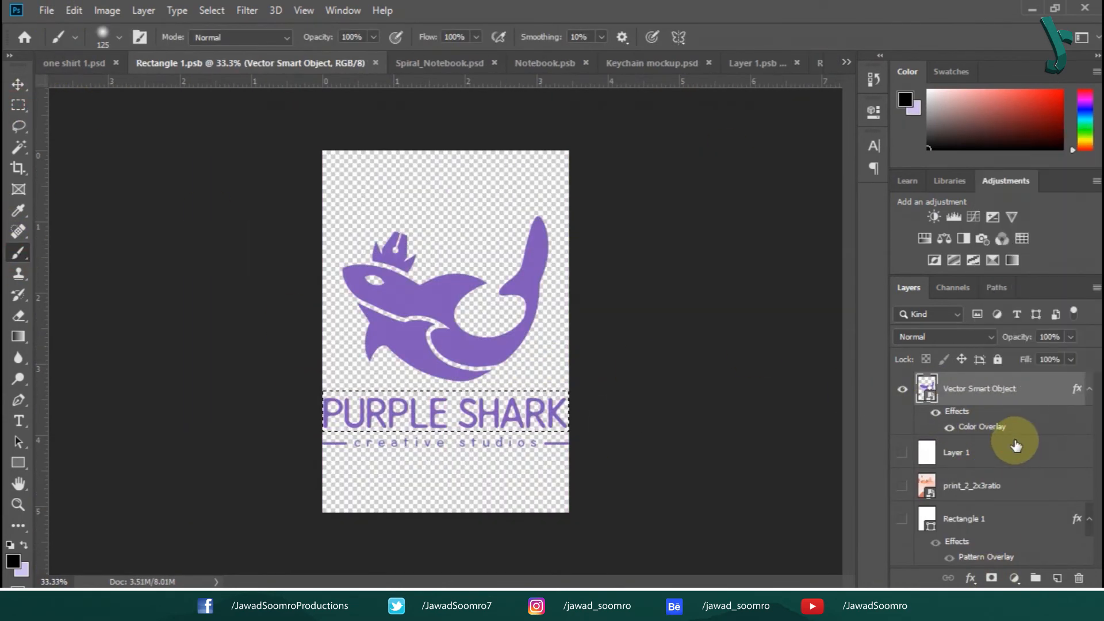
click(534, 261)
click(603, 259)
Copy the shark mark to a new layer, hide the Color Overlay on Vector Smart Object, and save Rectangle 1.psb.
key(m)
click(341, 207)
drag(629, 387, 629, 387)
key(ctrl+j)
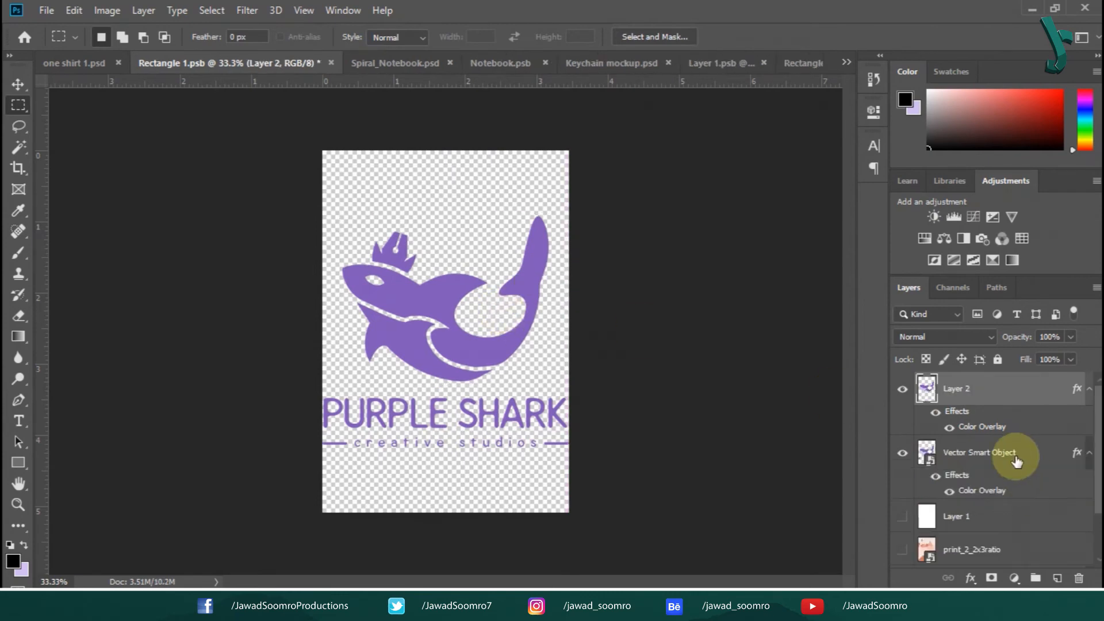
click(1015, 458)
click(949, 491)
click(46, 11)
click(63, 175)
click(62, 65)
Save the light purple T-shirt mockup as a JPEG copy and close the T-shirt document.
click(46, 11)
click(103, 191)
click(345, 325)
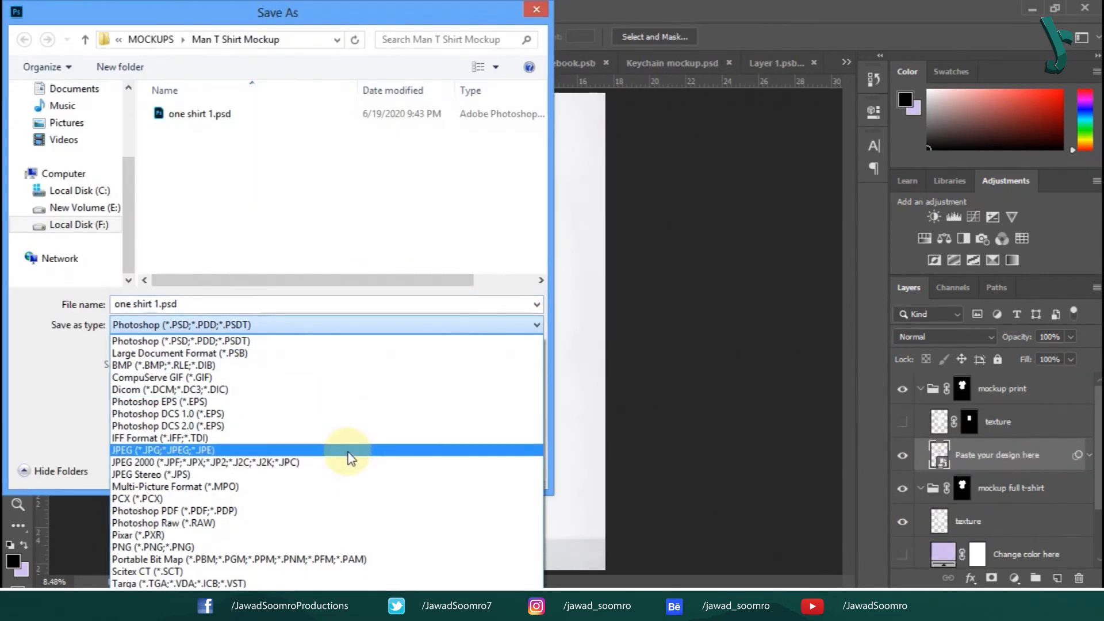
click(347, 451)
click(82, 109)
click(192, 230)
drag(198, 306, 178, 309)
click(415, 467)
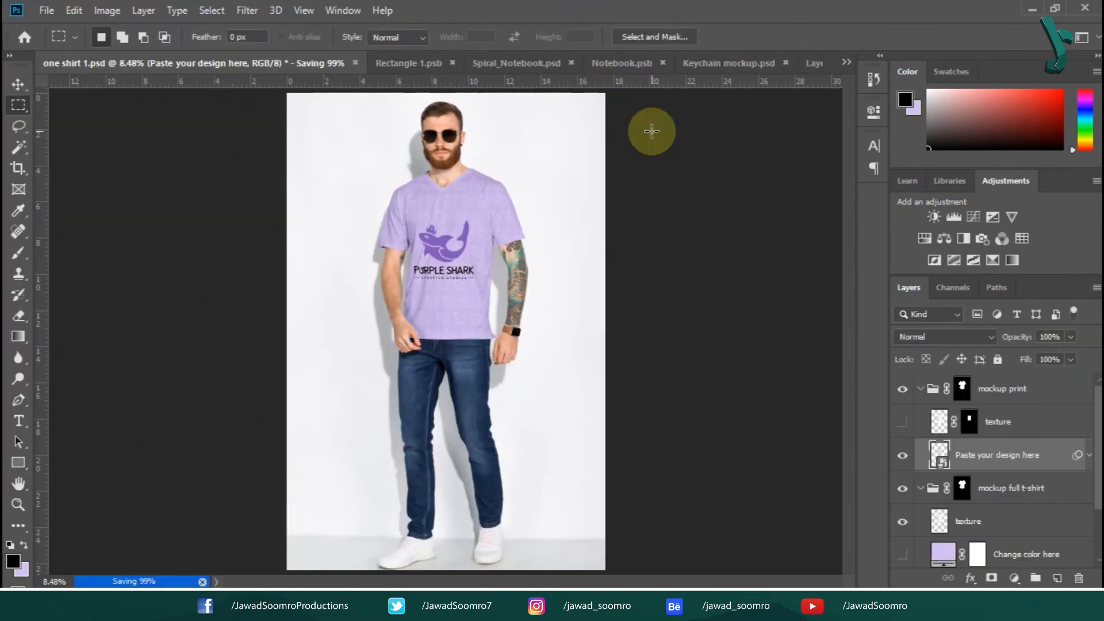
click(299, 62)
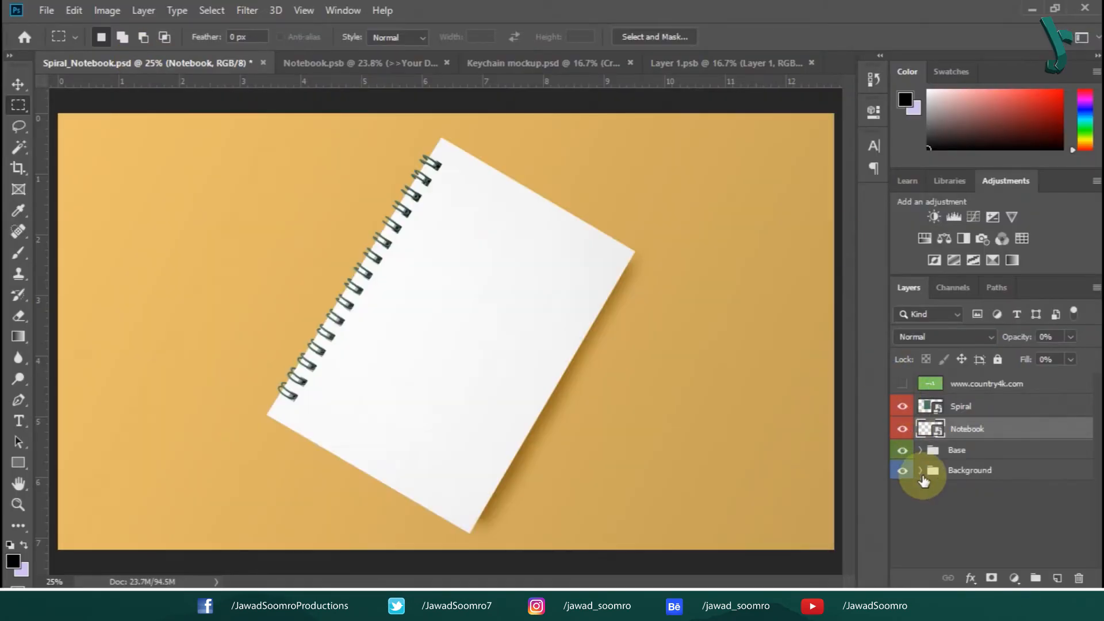
Change the colour fill in the Background group of Spiral_Notebook.psd to purple.
click(920, 471)
double_click(943, 516)
click(838, 209)
click(978, 148)
click(920, 472)
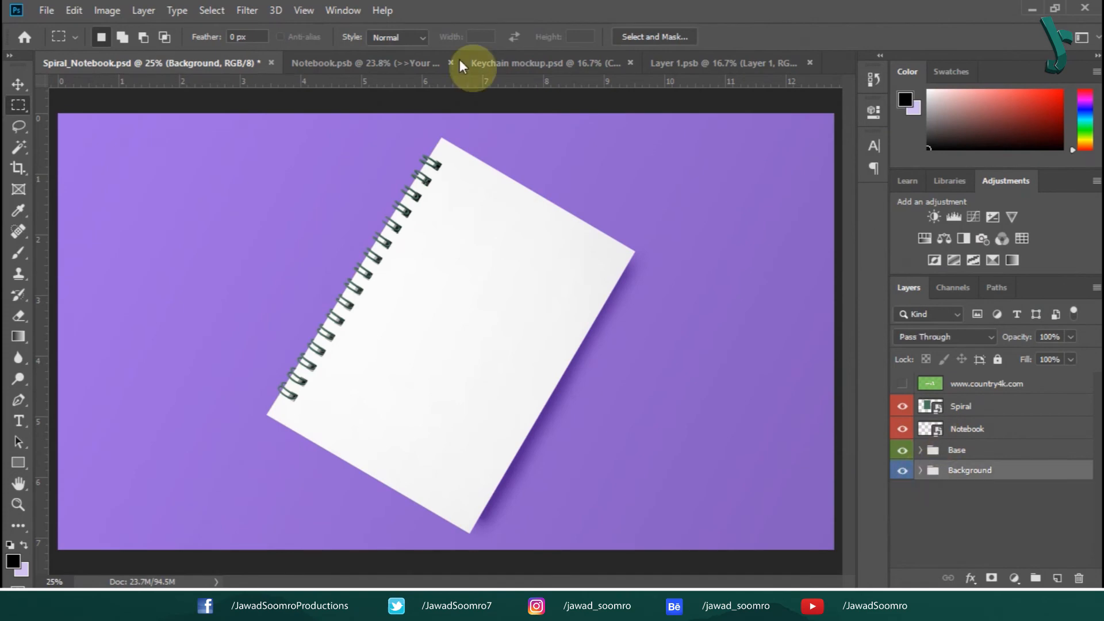
Add a light purple filled layer in Notebook.psb, hide the >>Your Design<< layer and check the notebook mockup.
click(454, 62)
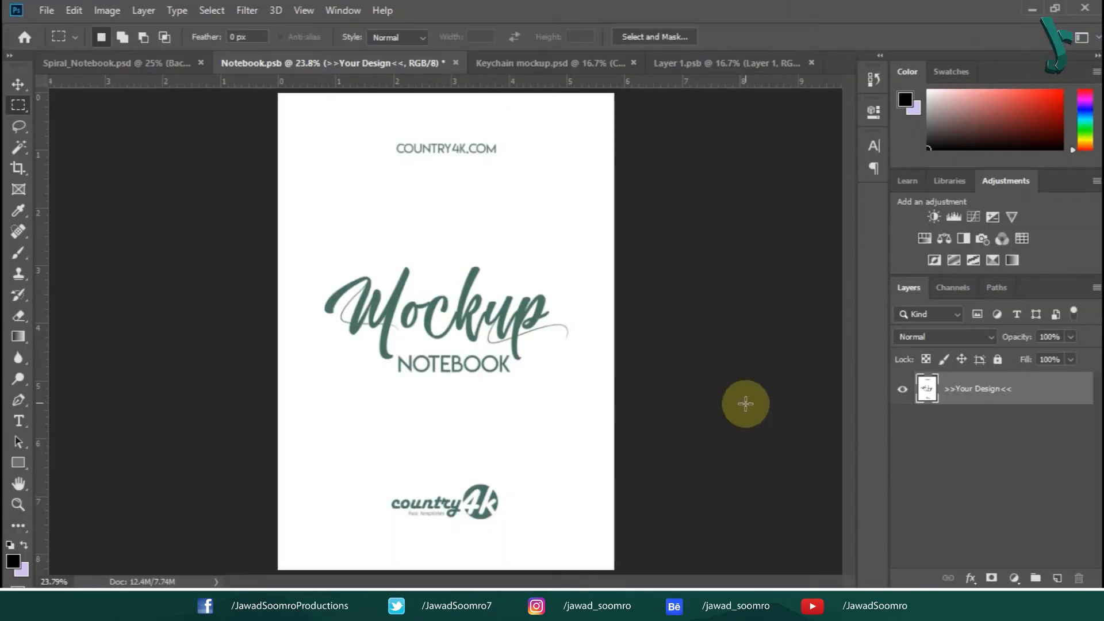
click(1057, 578)
click(902, 423)
key(ctrl+BackSpace)
click(17, 85)
click(163, 63)
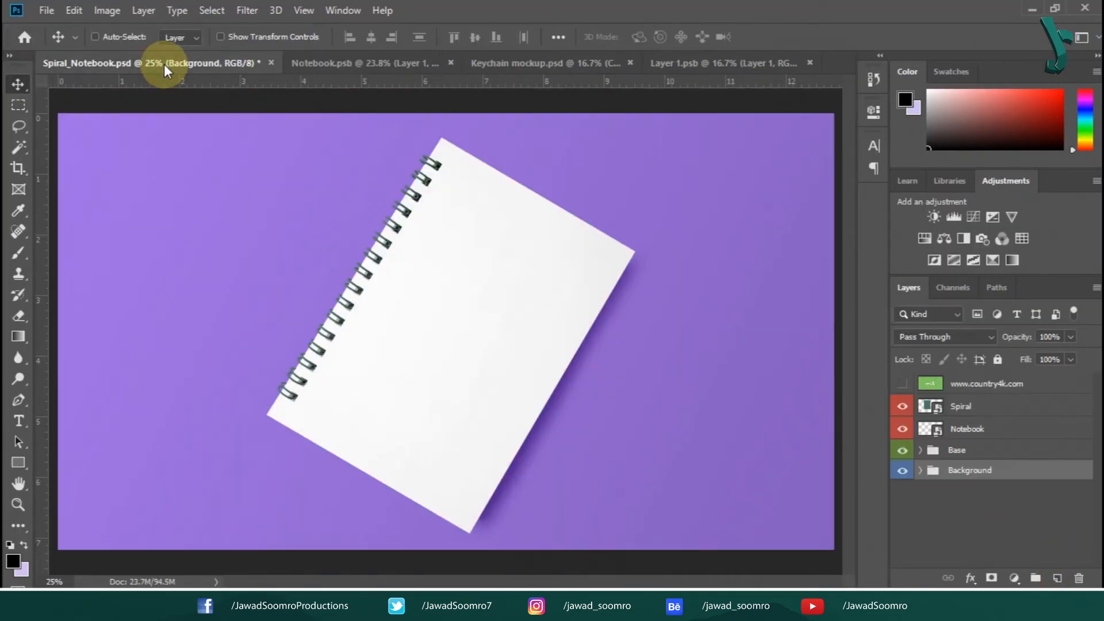
Reset the colours to default and refill the new layer in Notebook.psb with white.
click(318, 64)
key(d)
key(ctrl+BackSpace)
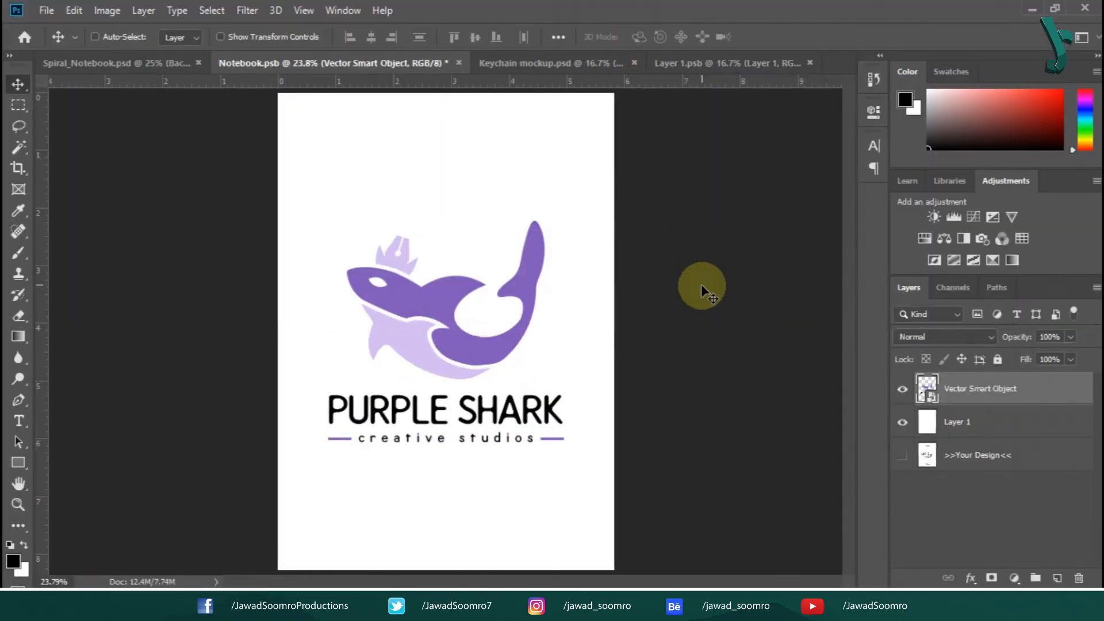
Make the >>Your Design<< layer visible again and compare it with the white layer hidden and shown.
click(903, 422)
click(903, 454)
click(903, 422)
Add a wide bar filled with the logo's dark purple on a new layer above the logo, near the cover's upper edge.
key(m)
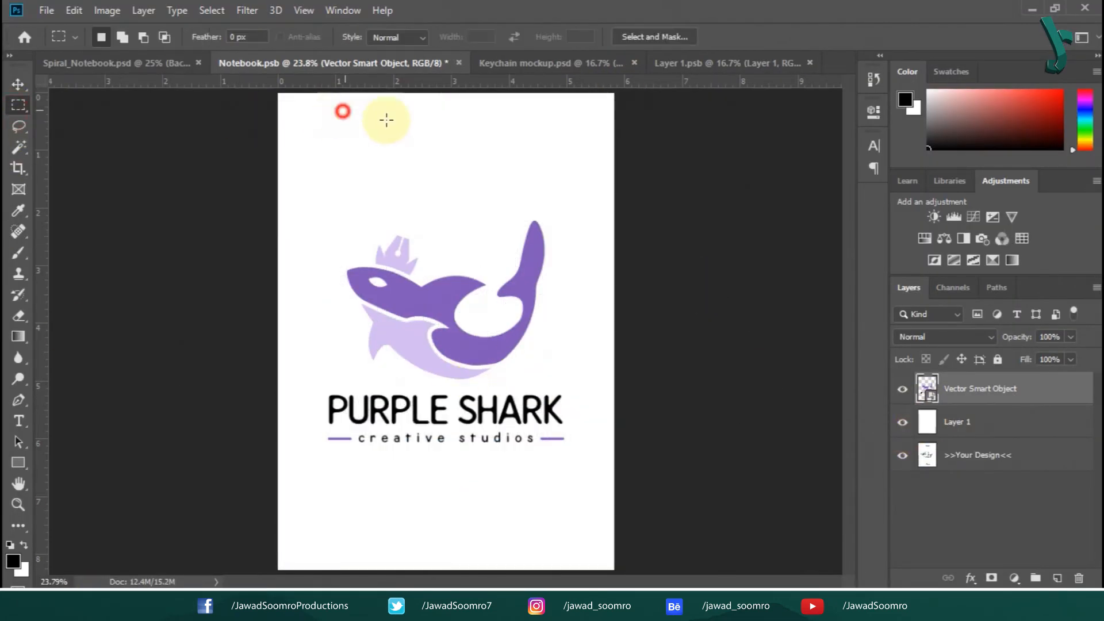
click(27, 568)
click(472, 352)
click(977, 149)
key(ctrl+BackSpace)
key(ctrl+d)
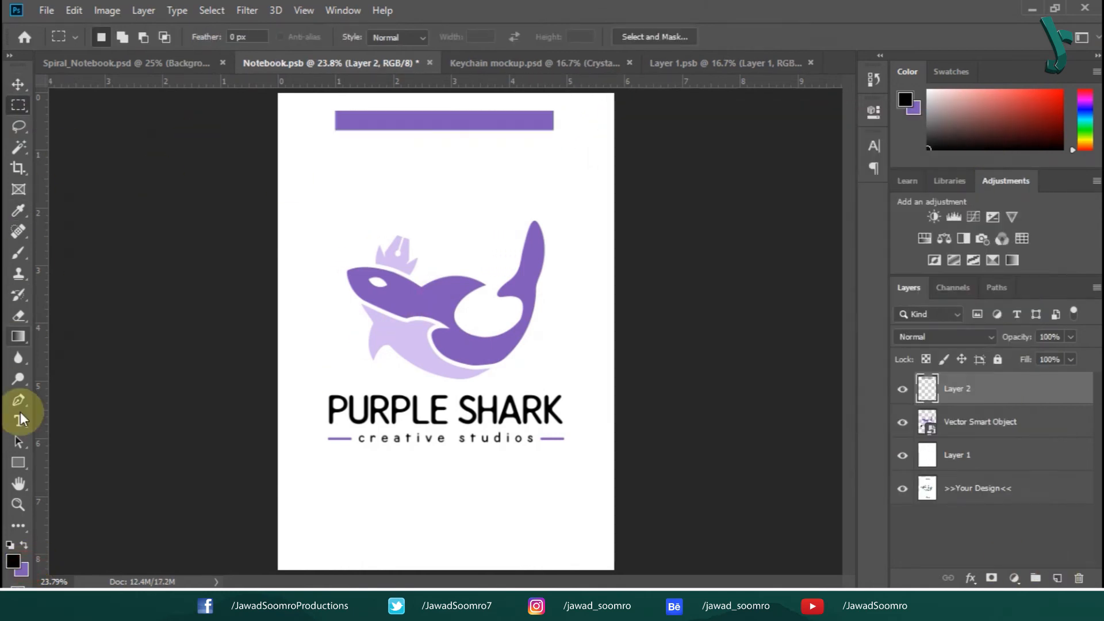
Add the text Lorem Ipsum over the purple bar and resize it to fit roughly within the bar's width.
click(20, 420)
click(359, 127)
click(18, 85)
key(ctrl+t)
drag(380, 122, 500, 78)
drag(475, 117, 477, 142)
key(Return)
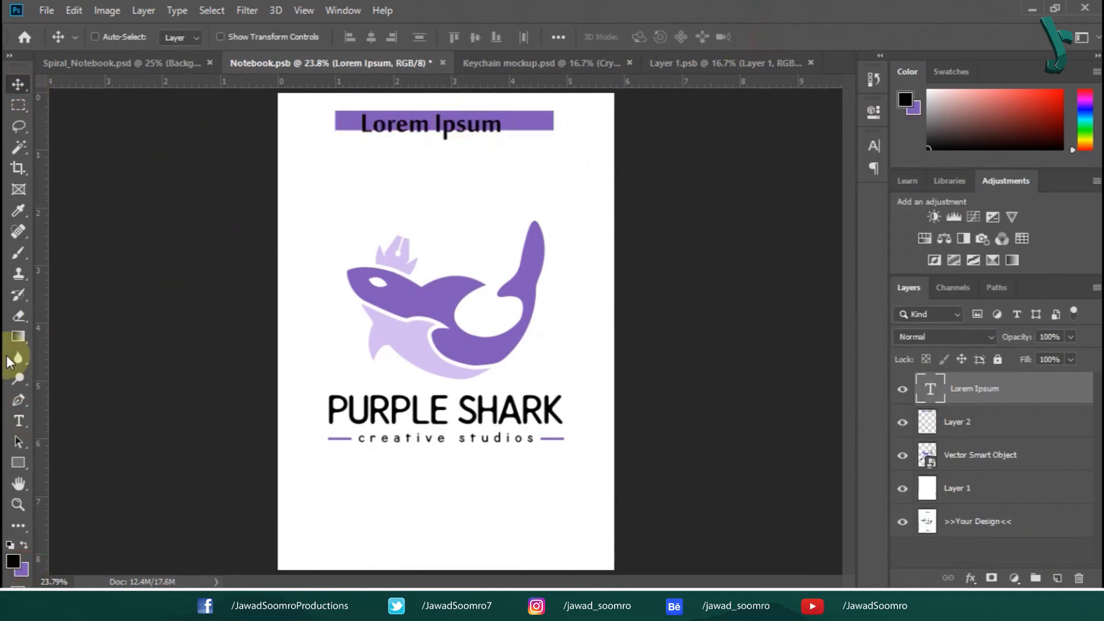
click(18, 420)
click(417, 128)
key(ctrl+a)
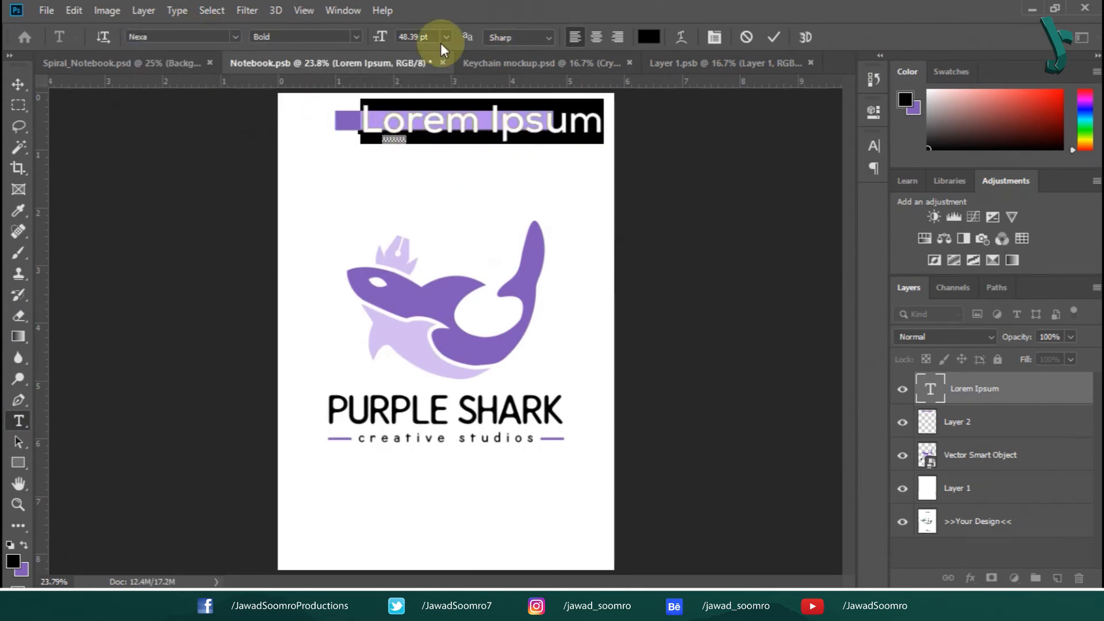
click(648, 37)
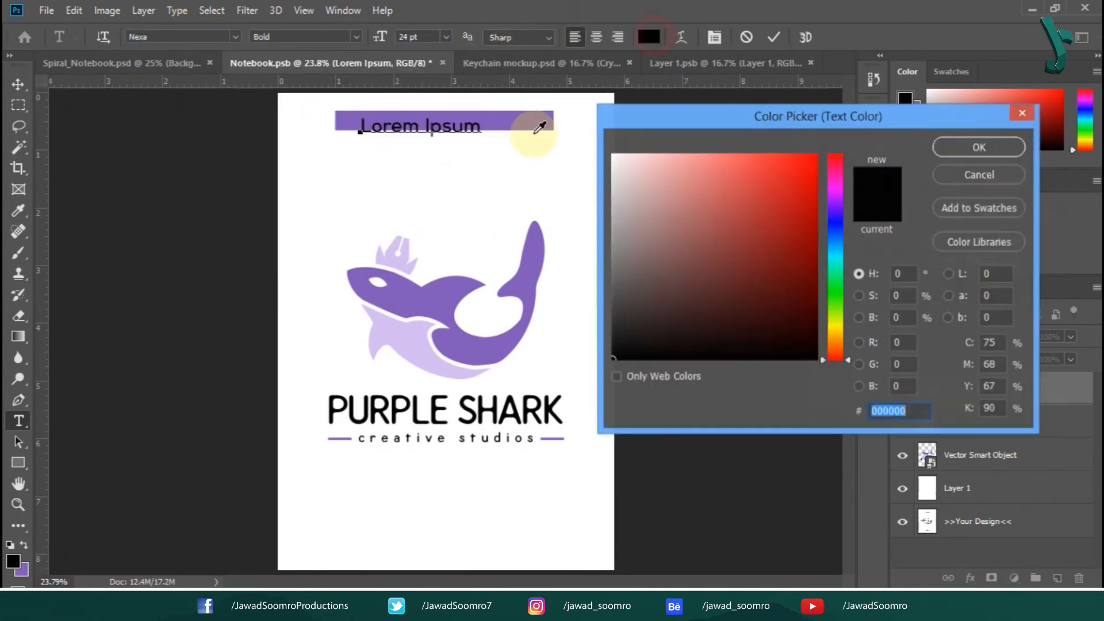
click(980, 145)
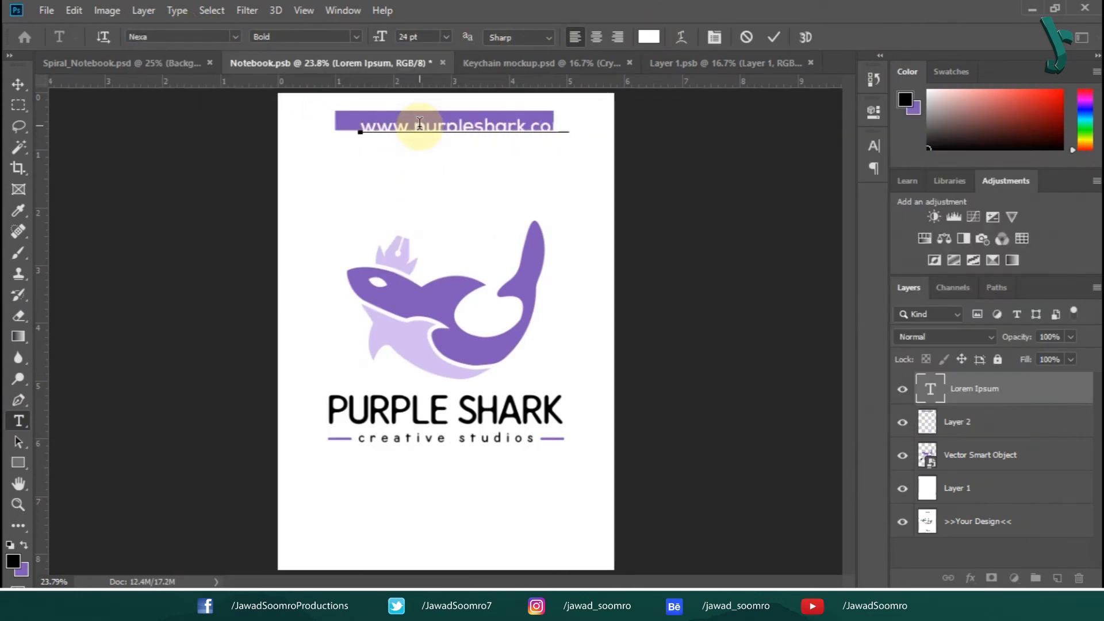
Move the web address onto the purple bar and centre it horizontally on the canvas.
click(18, 84)
drag(435, 132, 476, 127)
key(t)
click(18, 84)
click(558, 38)
click(632, 185)
click(633, 208)
click(509, 84)
click(688, 9)
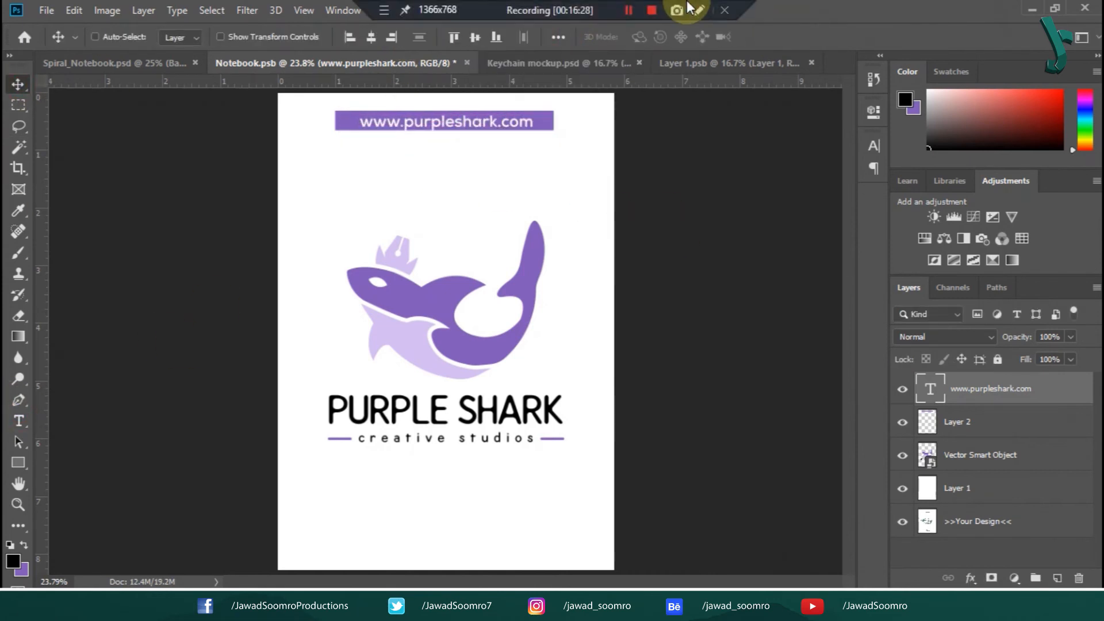
Add the text NOTEBOOK near the cover's lower edge at 36 pt in the logo's dark purple.
key(t)
click(326, 515)
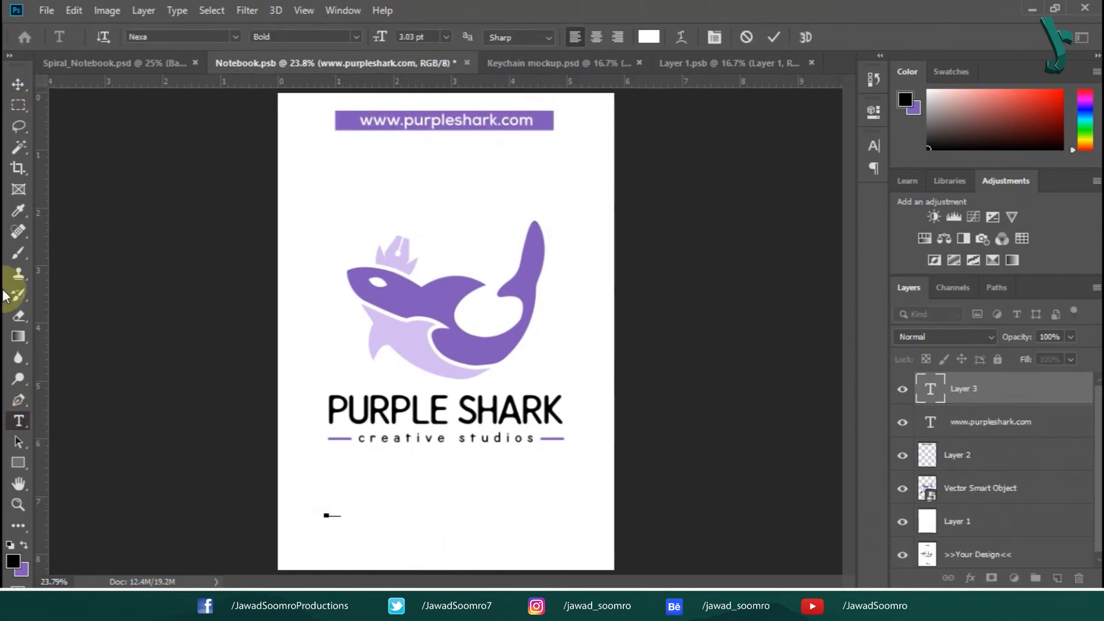
click(445, 36)
click(428, 215)
click(648, 37)
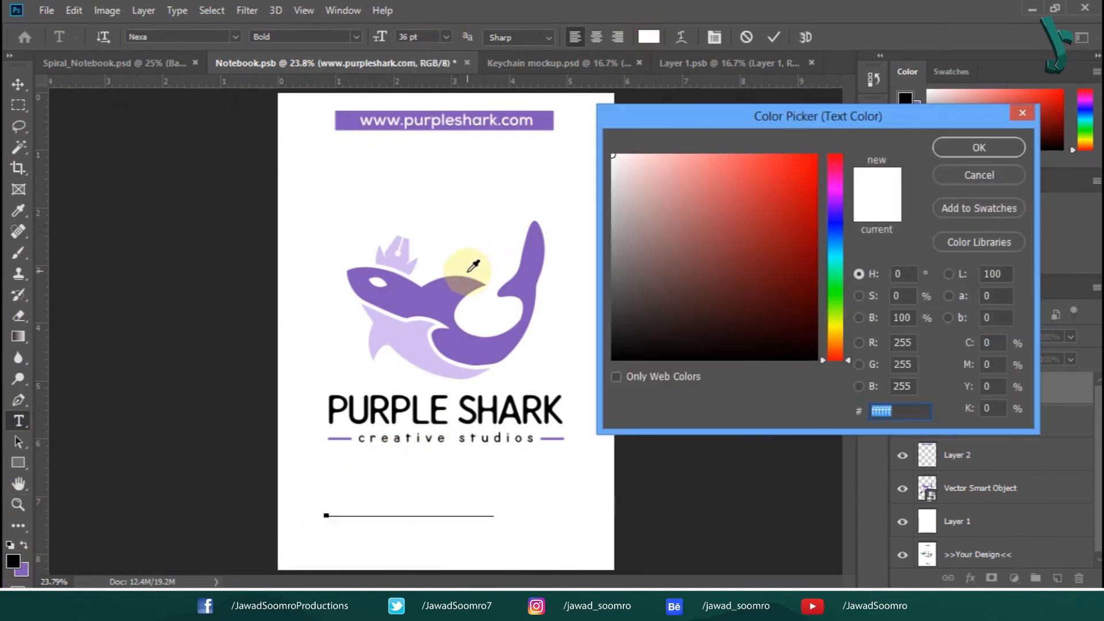
click(463, 239)
key(Return)
Enlarge the NOTEBOOK text to almost the cover's width and place it centrally below the logo.
click(18, 85)
drag(431, 509, 409, 508)
key(ctrl+t)
drag(471, 524, 602, 551)
drag(583, 538, 533, 517)
click(778, 38)
Move the logo slightly up, fine-tune its alignment with NOTEBOOK, and compare the cover with Layer 1 hidden and shown.
ctrl+click(532, 281)
drag(499, 344, 500, 321)
ctrl+drag(548, 532, 546, 530)
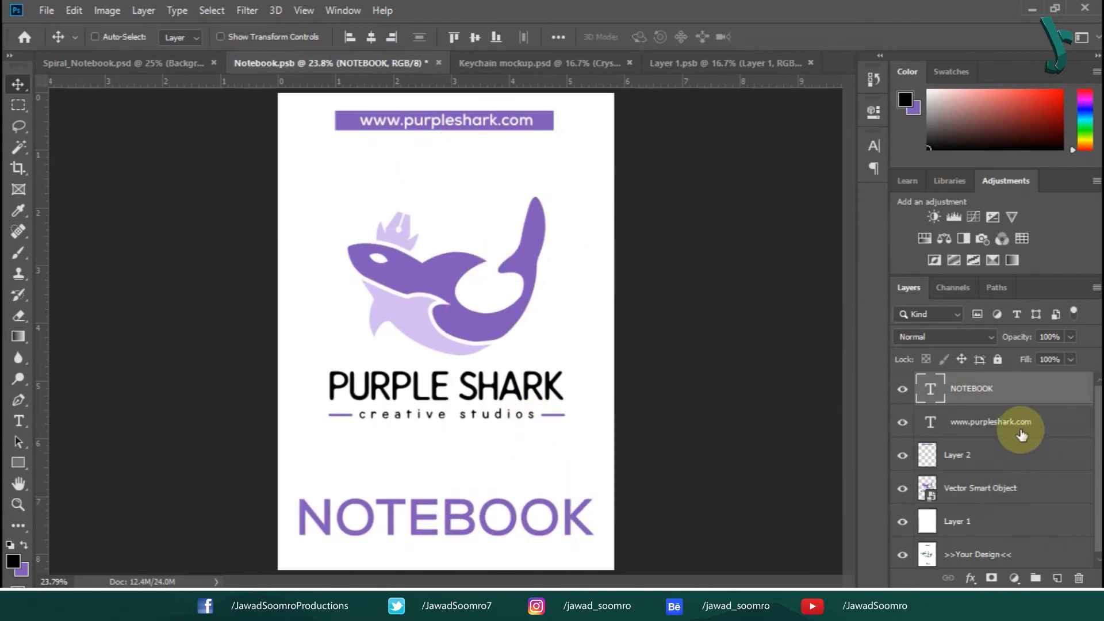
mouse_move(549, 343)
ctrl+mouse_down()
mouse_move(547, 332)
mouse_move(547, 344)
ctrl+mouse_up()
click(902, 523)
click(902, 523)
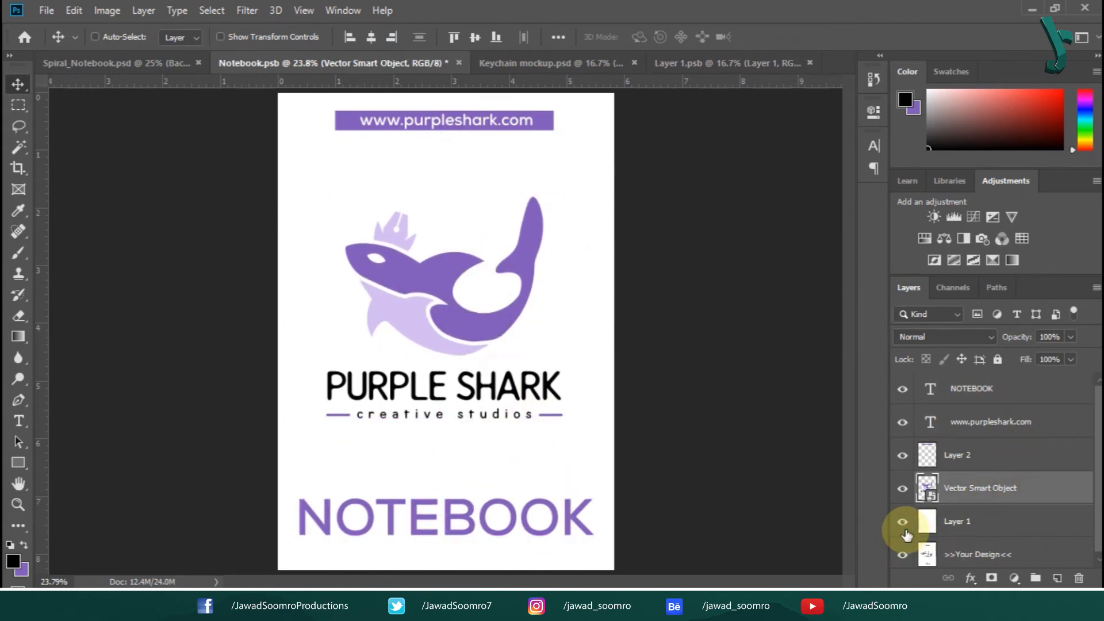
Change the NOTEBOOK text to NOTEPAD and centre it horizontally on the cover.
click(19, 417)
drag(438, 519, 599, 527)
text(PAD)
click(22, 84)
drag(479, 525, 515, 524)
click(370, 37)
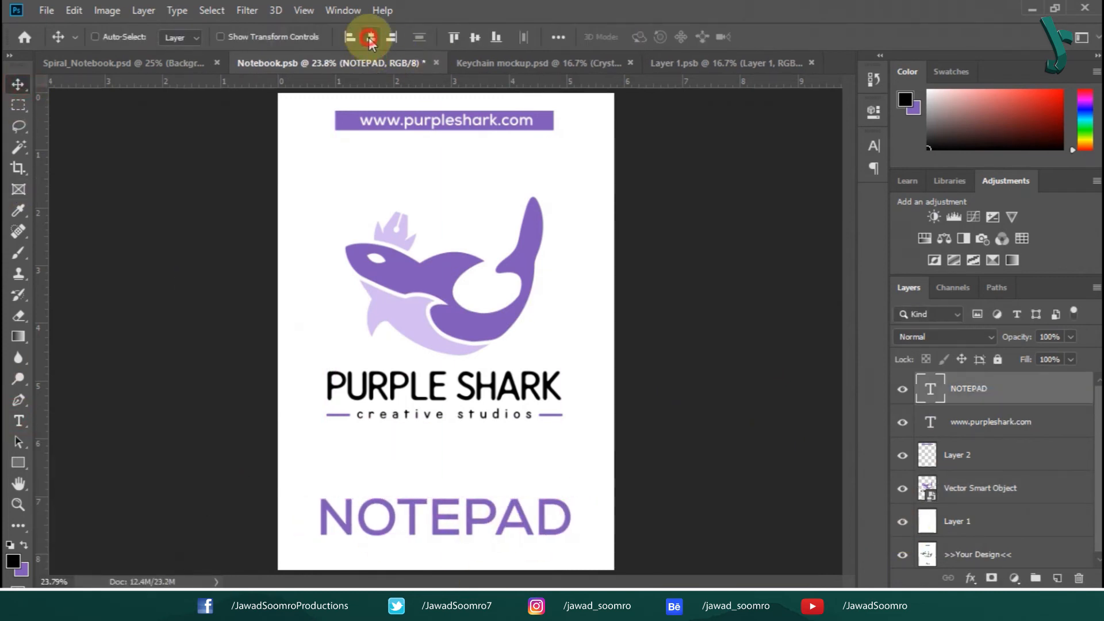
Add the text WRITING at 36 pt on its own line between the logo and NOTEPAD.
key(t)
click(351, 472)
key(ctrl+a)
text(WR)
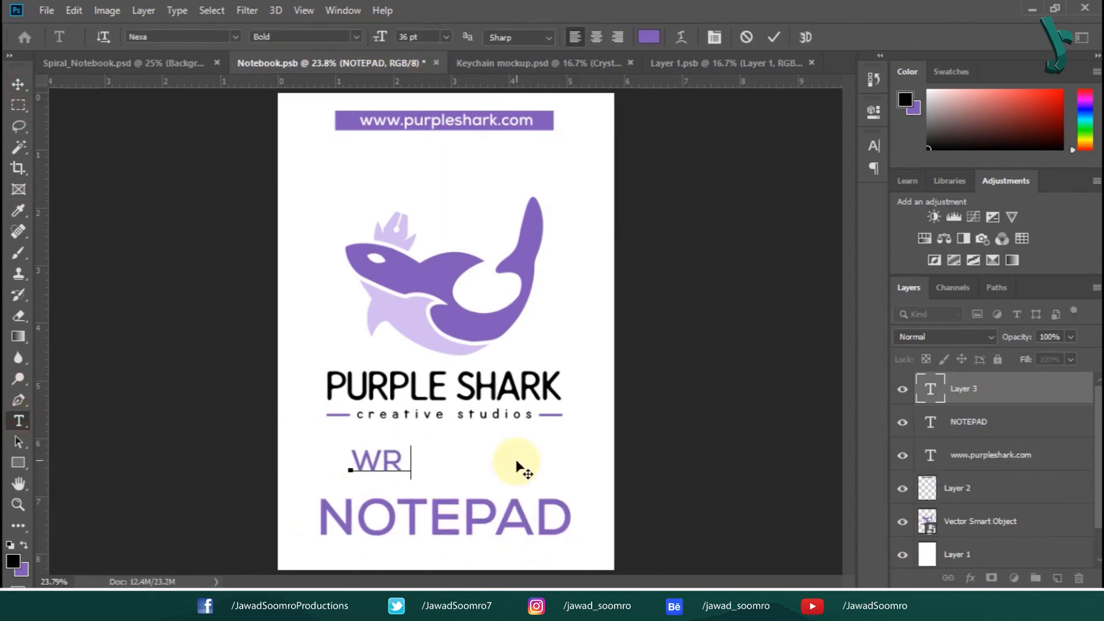
text(ITING)
click(24, 85)
drag(474, 462, 493, 473)
Set the tracking of WRITING to 300 and centre it horizontally on the cover.
click(19, 420)
click(873, 145)
click(845, 204)
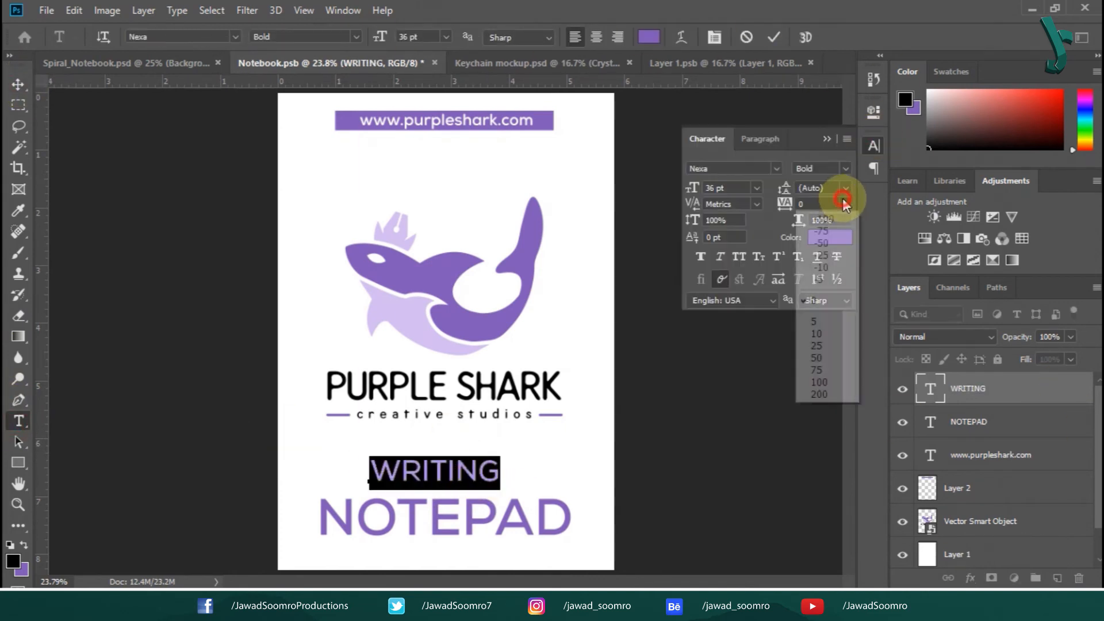
click(819, 395)
text(3)
click(18, 85)
click(370, 41)
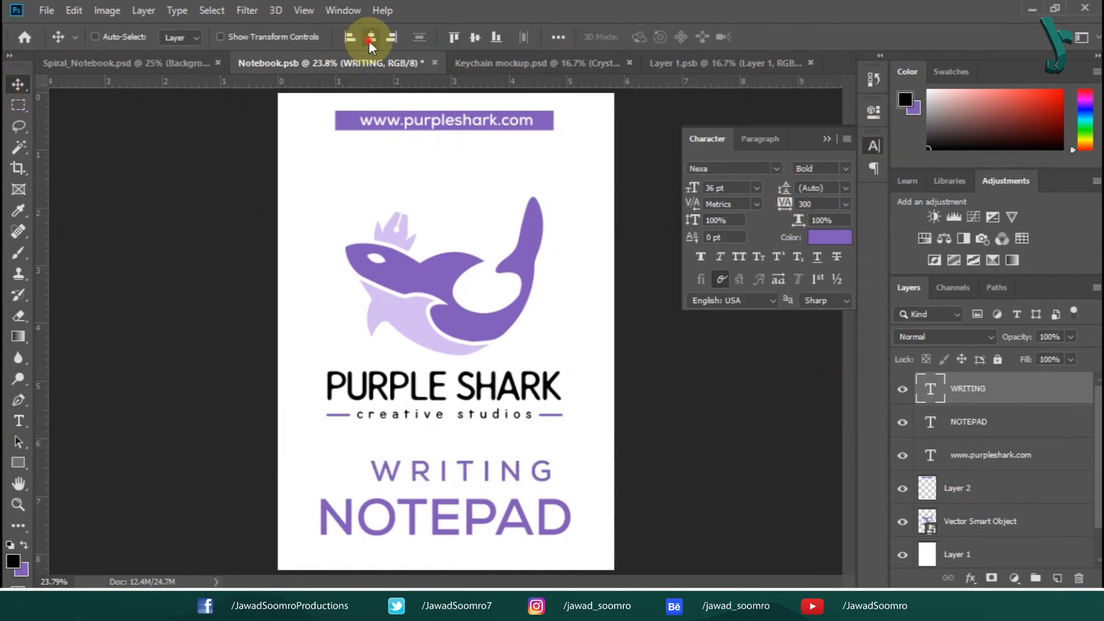
Recolour WRITING with the black of the PURPLE SHARK lettering and move the logo slightly up.
click(829, 237)
click(353, 385)
key(Return)
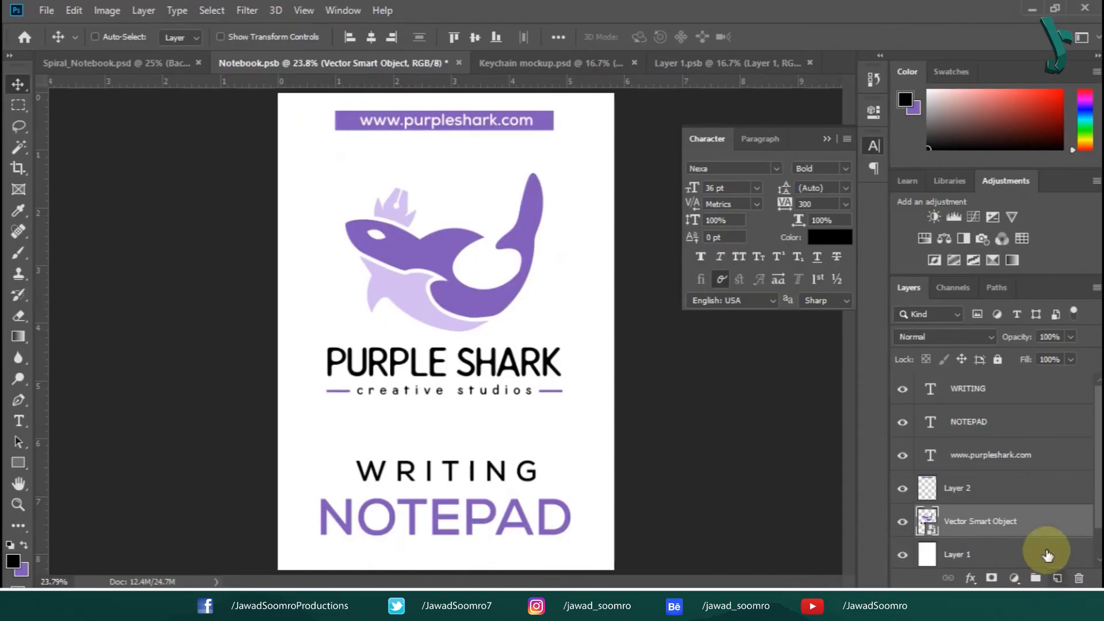
Switch to Illustrator, paste a copy of the shark symbol above the artboard and recolour it with the light purple swatch.
key(ctrl+v)
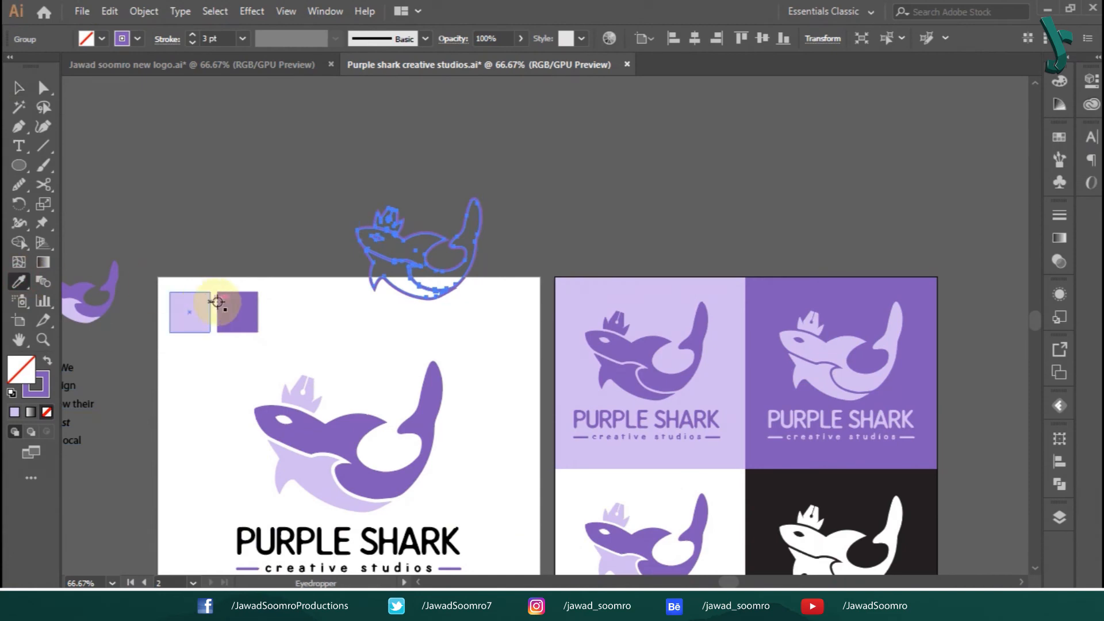
click(198, 306)
click(20, 88)
click(47, 361)
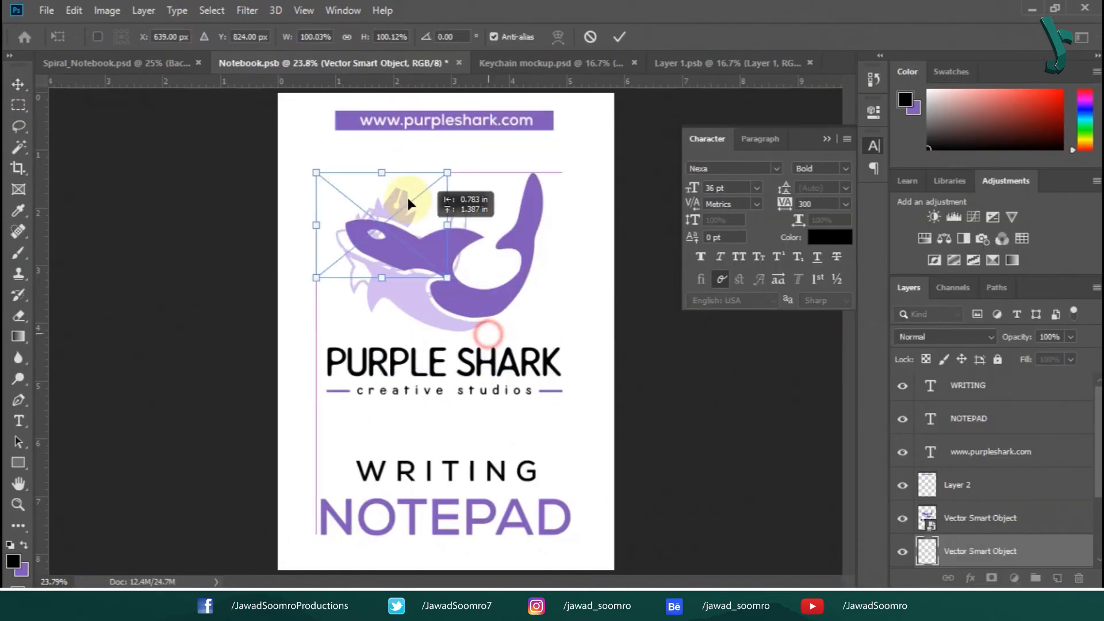
Place the light purple shark on the Photoshop cover below the logo layer, near the upper-right corner, at 24% opacity.
drag(426, 195, 396, 197)
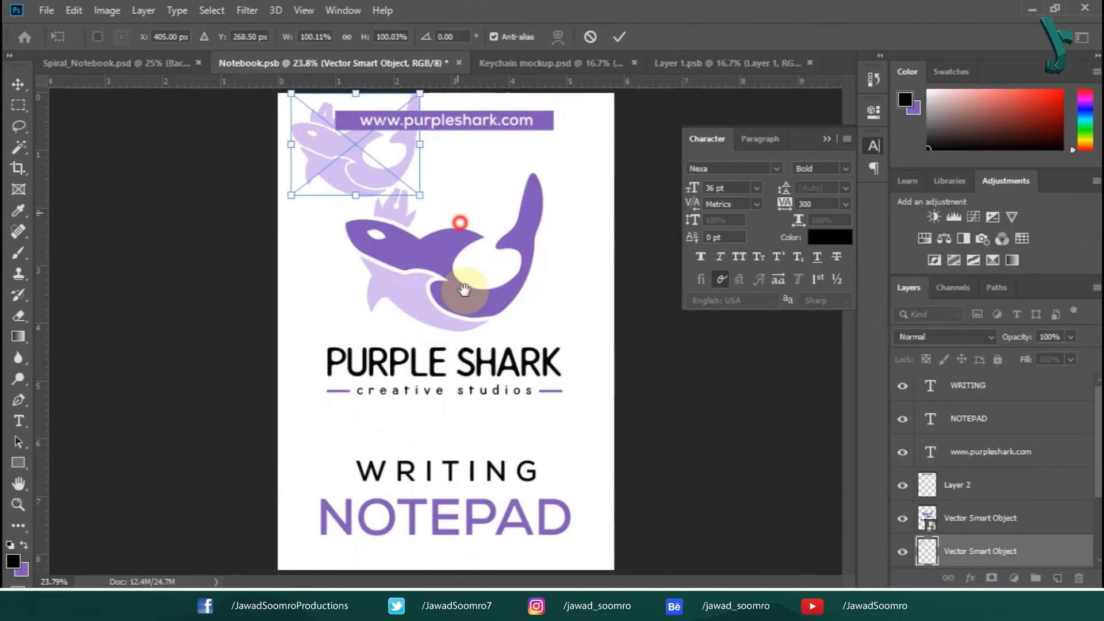
drag(457, 221, 388, 205)
click(619, 37)
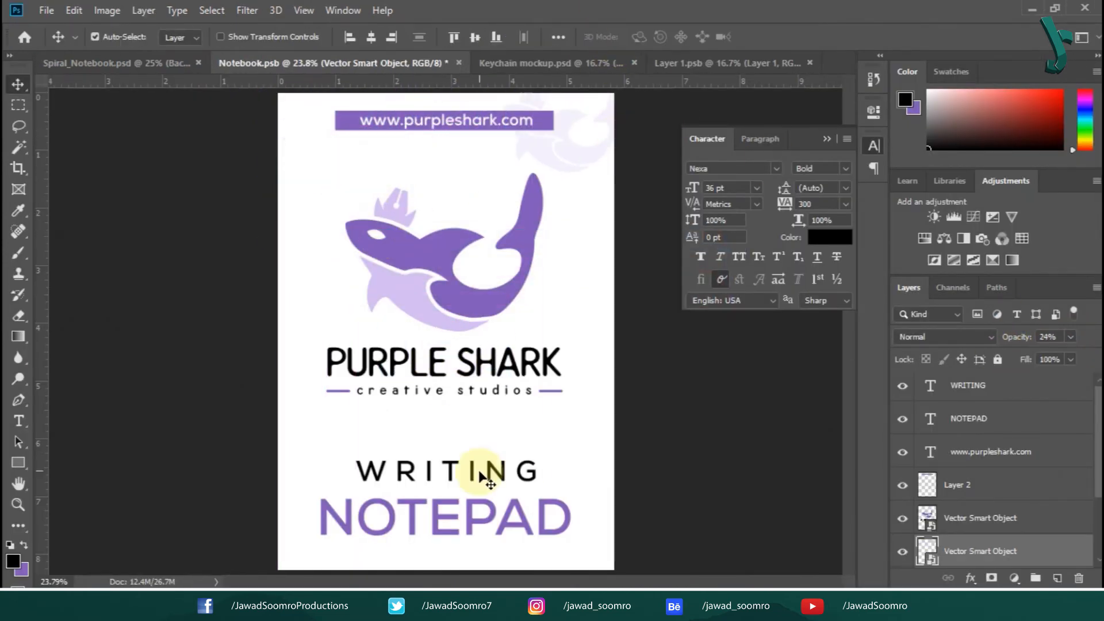
Duplicate the faint shark into the cover's lower-left, lower-right and upper-left areas.
drag(510, 271, 514, 281)
drag(485, 361, 494, 468)
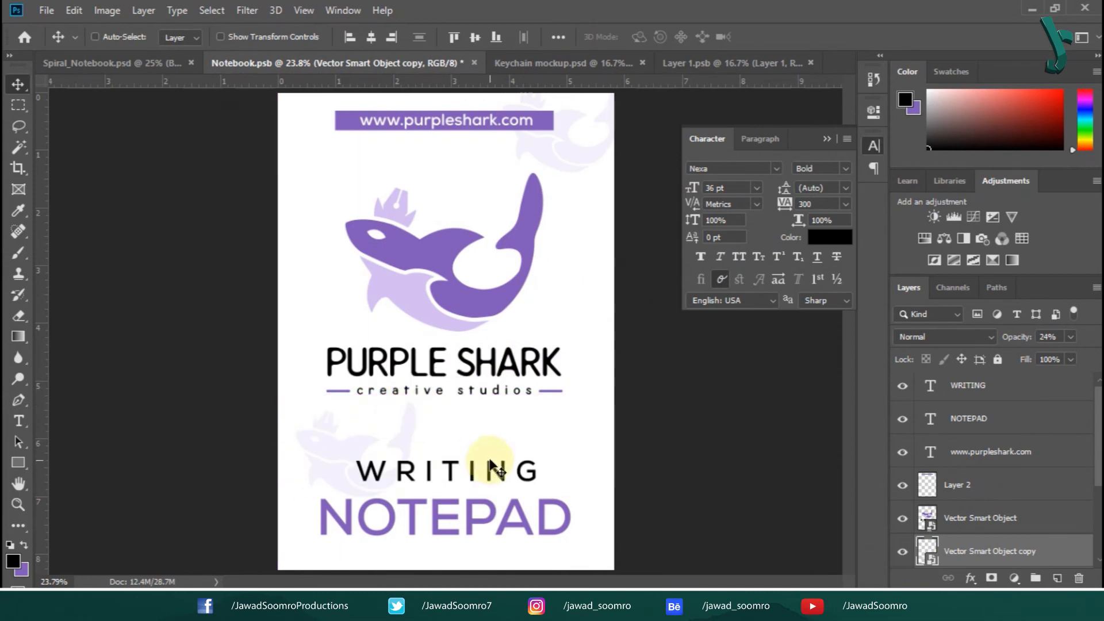
drag(389, 198, 597, 208)
key(ctrl+j)
drag(549, 418, 361, 171)
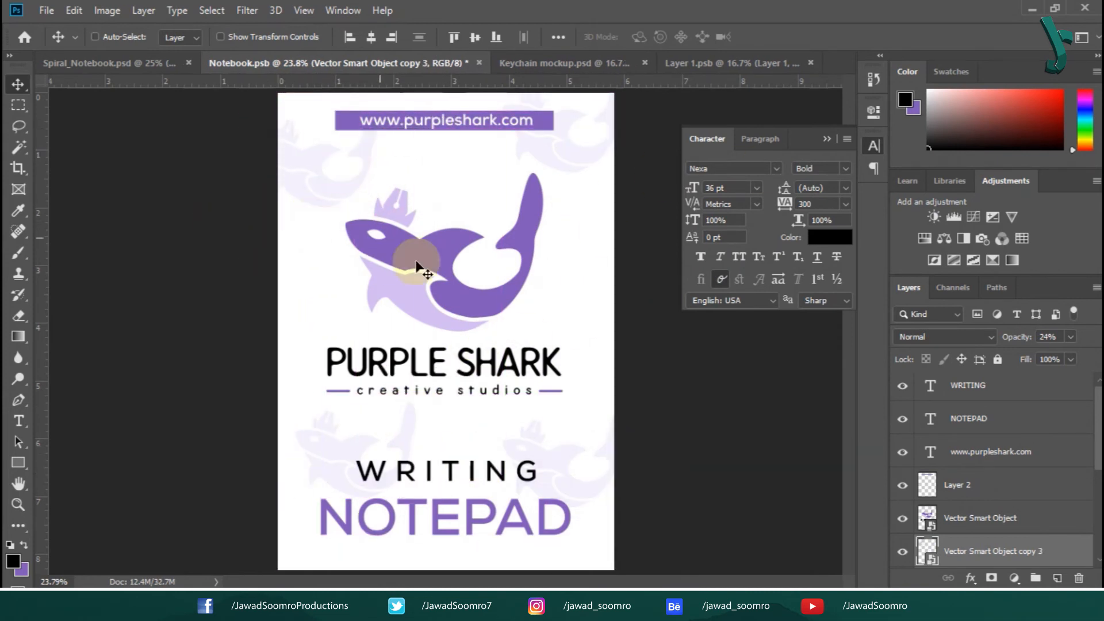
Save the cover design in Notebook.psb and check it in the Spiral_Notebook.psd mockup, toggling the Base group's visibility.
click(1003, 485)
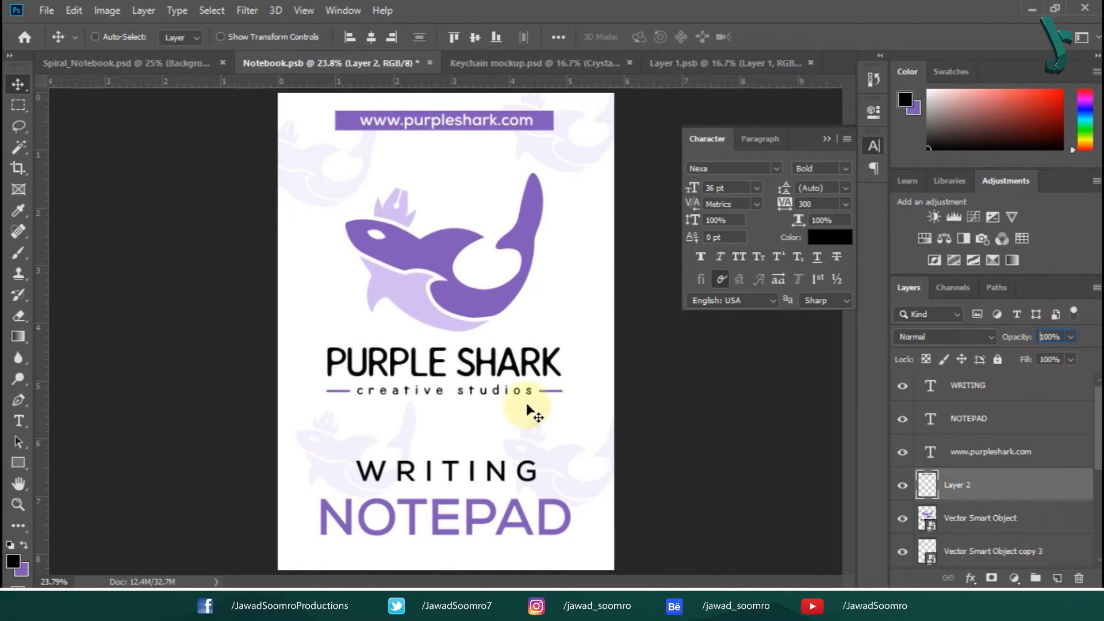
click(46, 10)
click(64, 176)
click(146, 64)
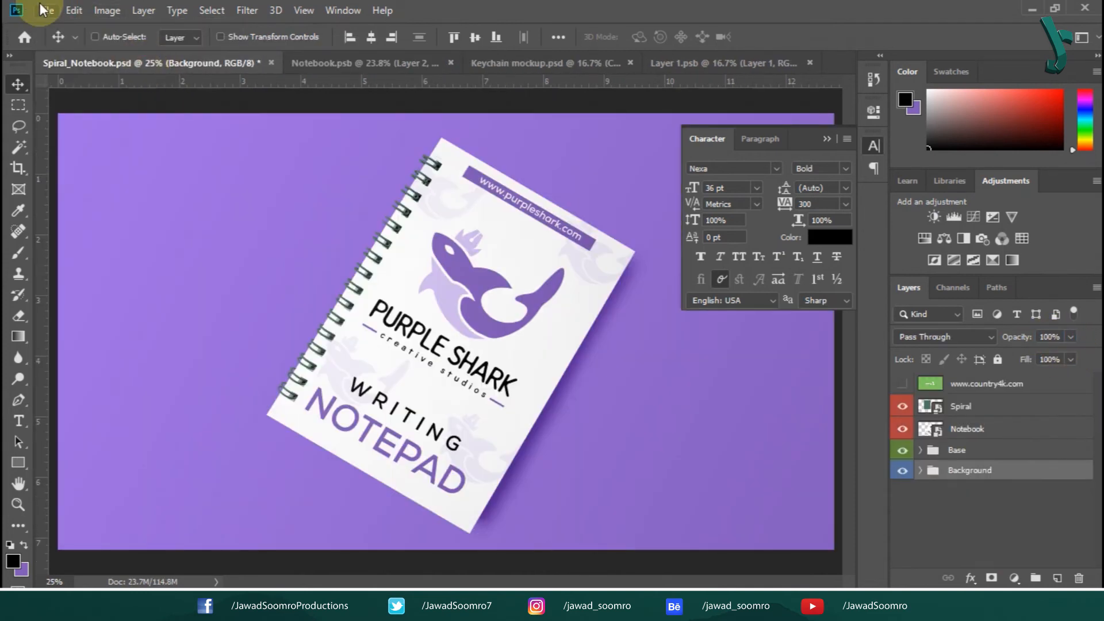
click(904, 451)
click(904, 451)
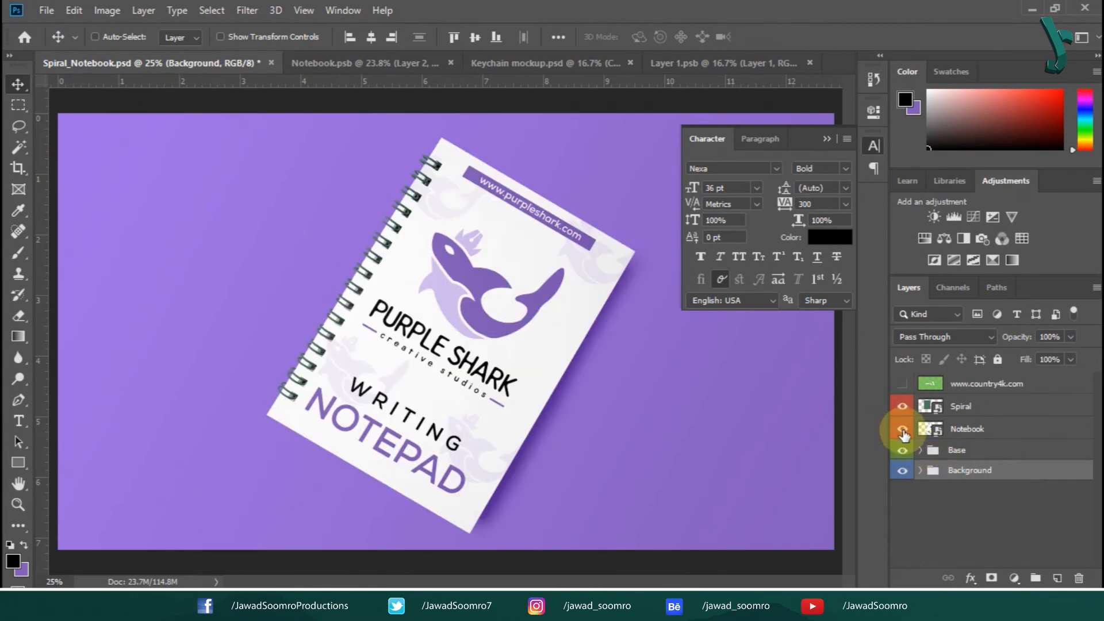
Fill the >>Your Color<< layer of the Spiral smart object with the dark purple, then save and close it.
double_click(930, 405)
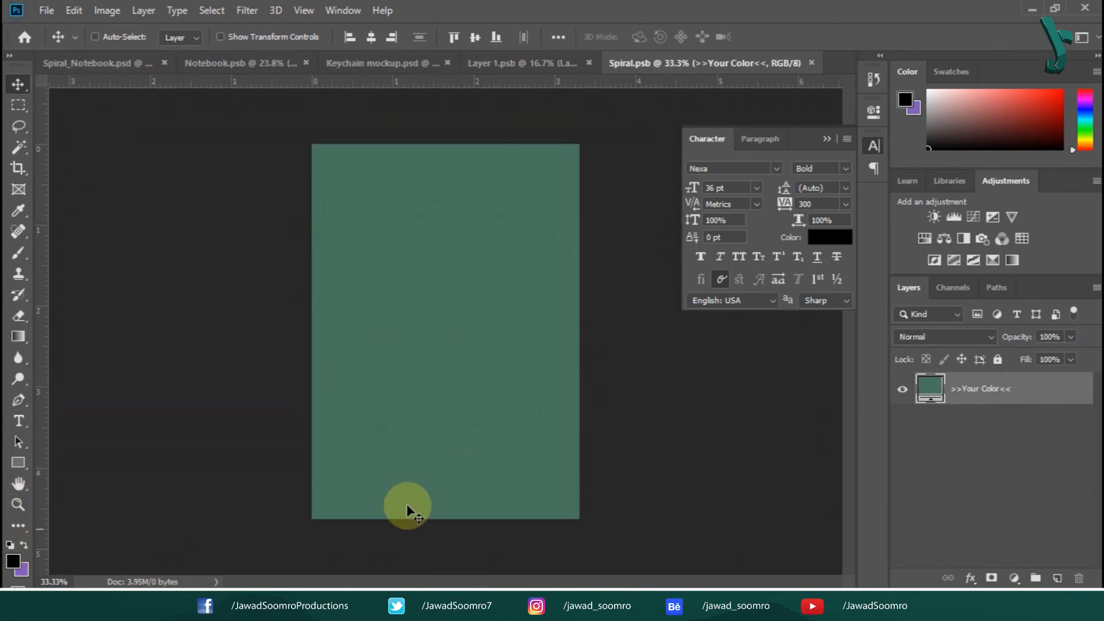
key(ctrl+BackSpace)
click(811, 68)
key(Return)
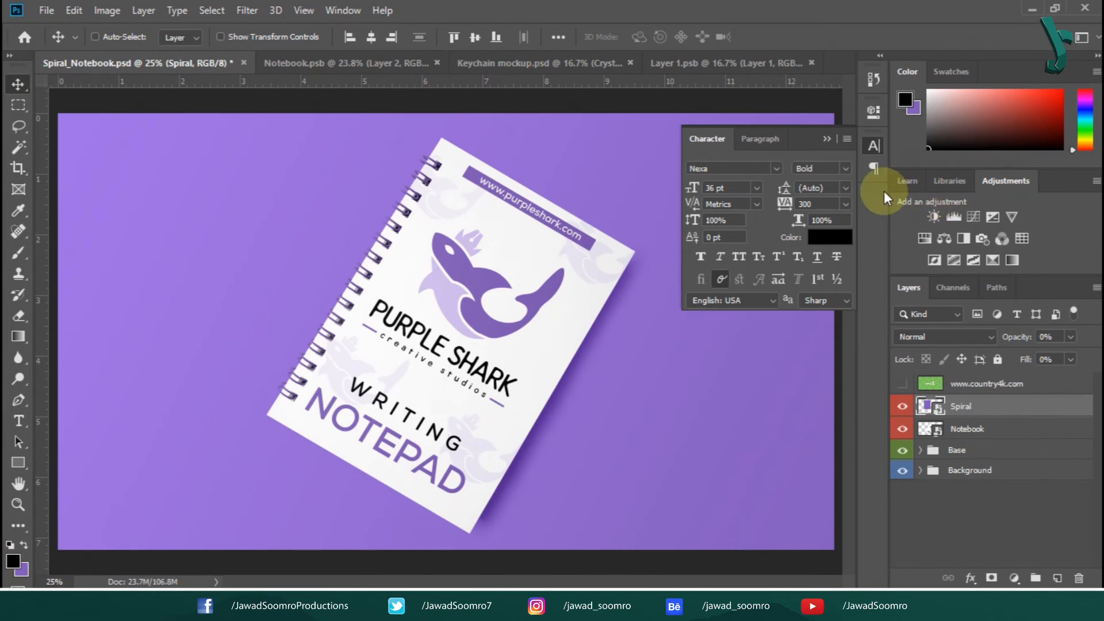
Fill the Spiral smart object's colour layer with black, save it and return to the notebook mockup.
double_click(937, 406)
key(d)
key(x)
key(ctrl+BackSpace)
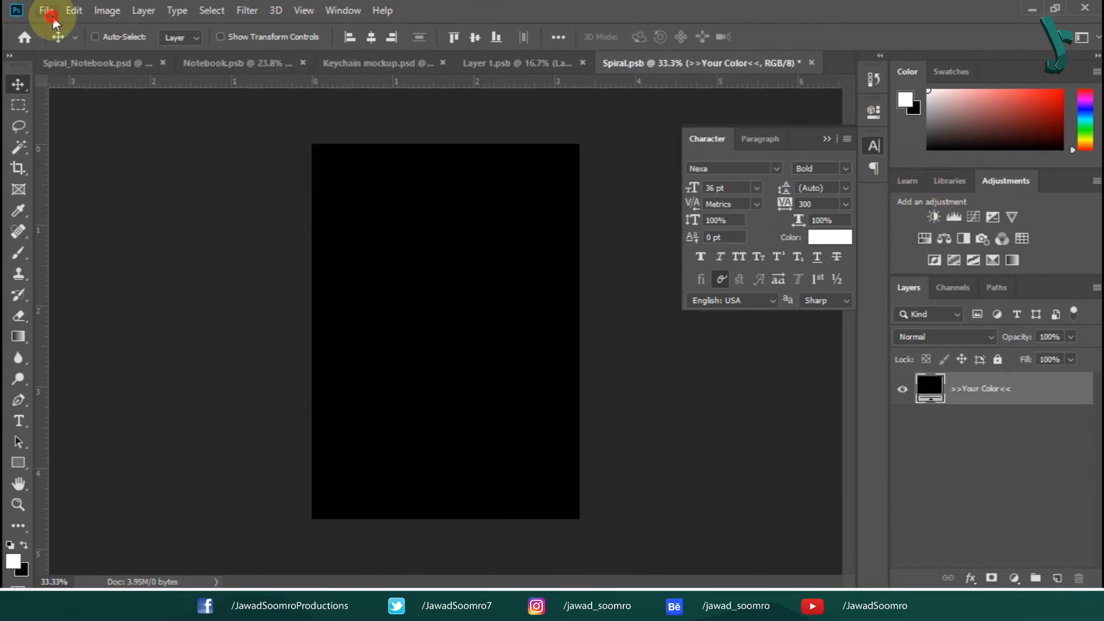
click(50, 14)
click(64, 180)
click(81, 60)
Save a JPEG copy of the finished notebook mockup in a different folder.
click(48, 11)
click(65, 196)
click(301, 326)
click(230, 420)
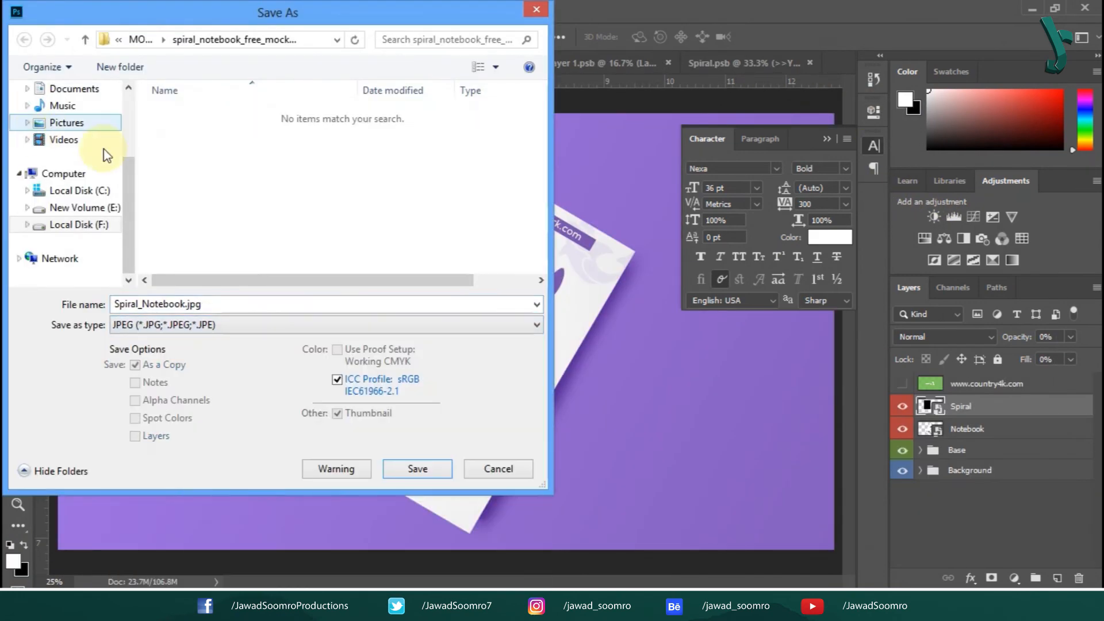
scroll(104, 154, up, 3)
click(75, 130)
click(283, 275)
click(179, 306)
click(421, 472)
click(652, 166)
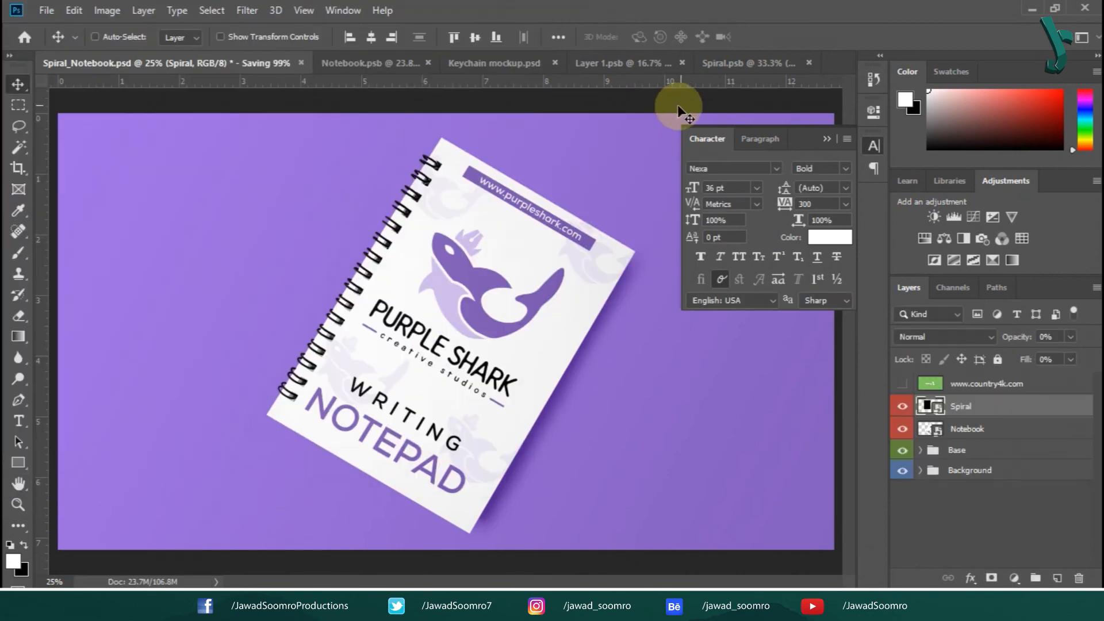
Close the Spiral_Notebook.psd mockup and the Spiral.psb document.
click(232, 65)
click(543, 236)
click(800, 63)
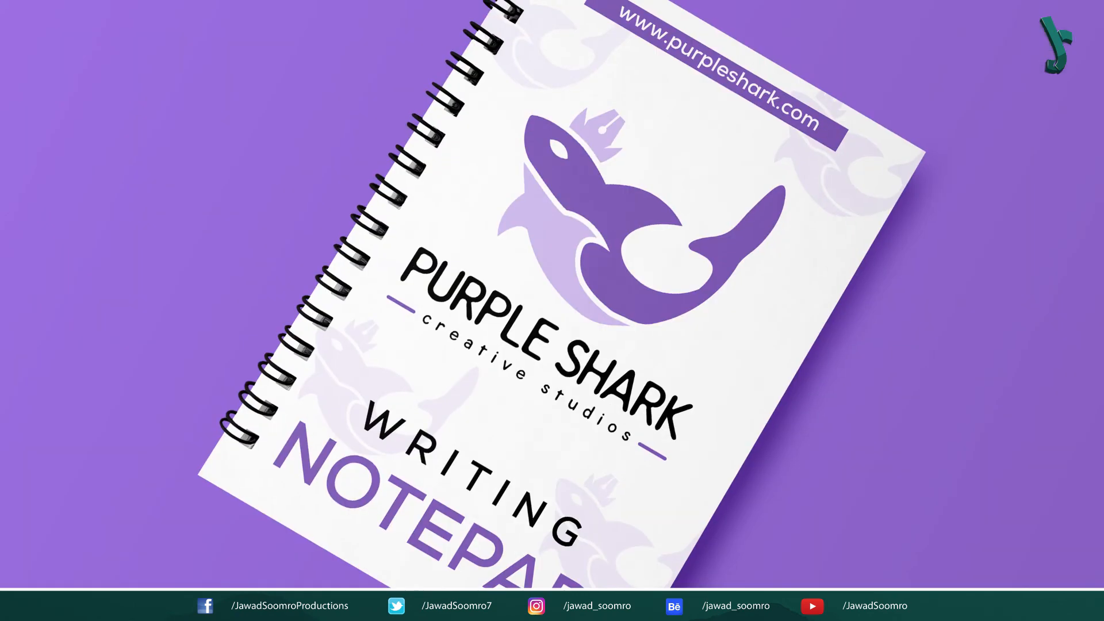
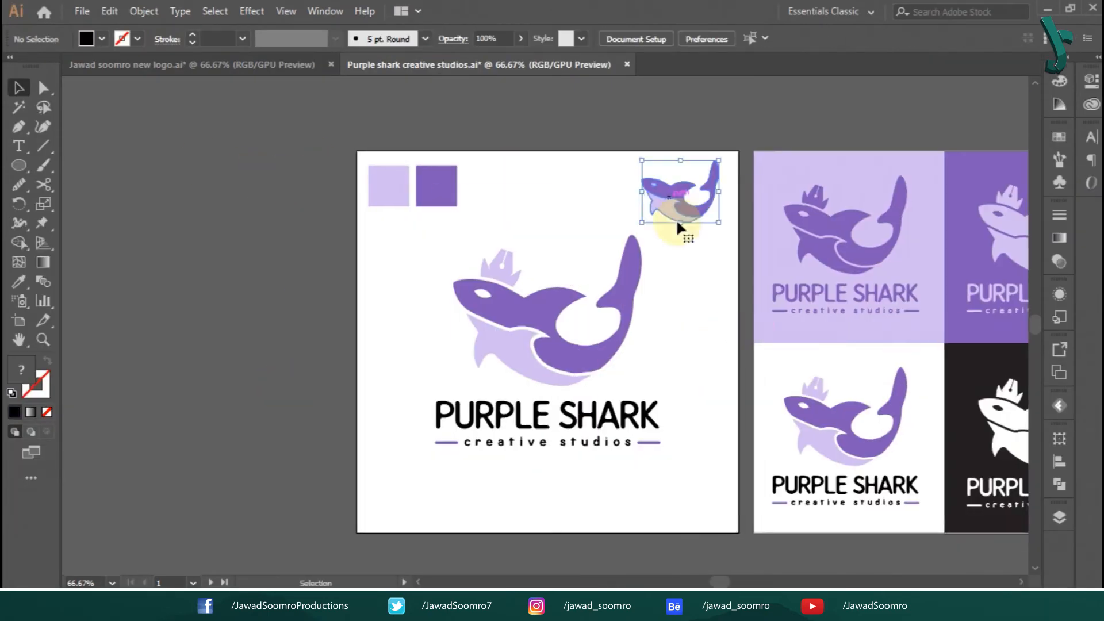
In Illustrator, draw a large dark purple circle beside the artboard and offset its path inward for a white inner circle.
click(82, 11)
click(170, 143)
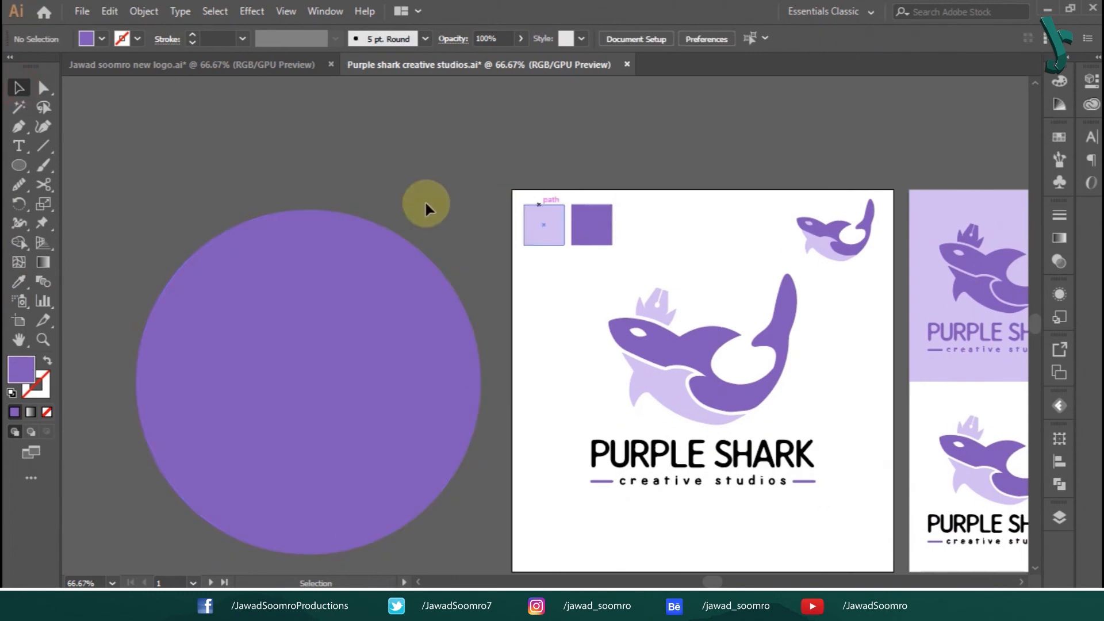
click(144, 11)
click(420, 442)
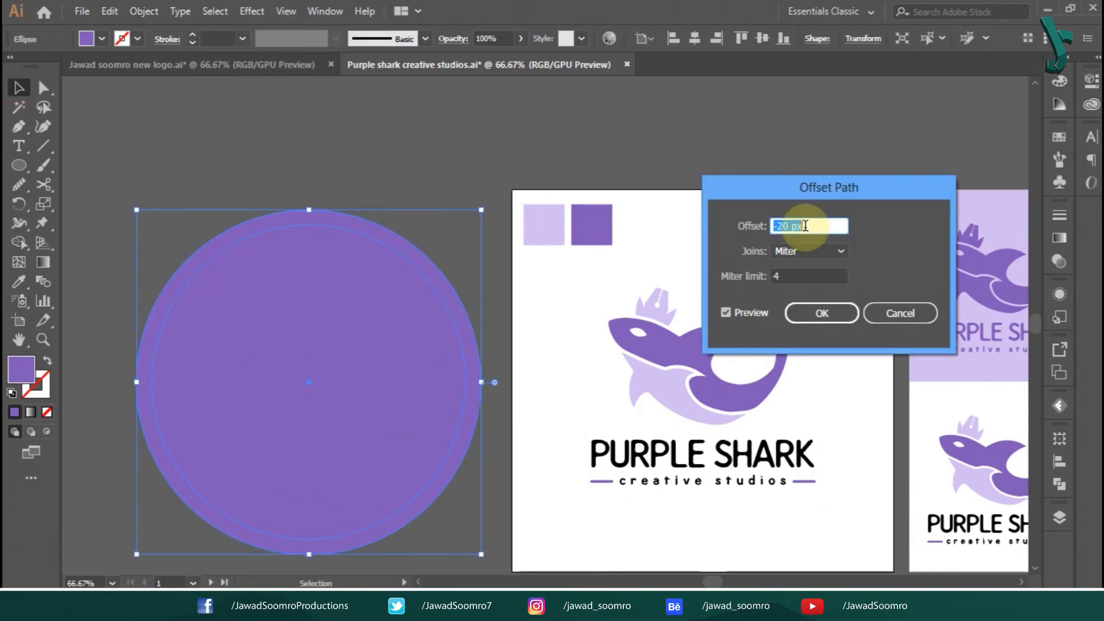
click(822, 313)
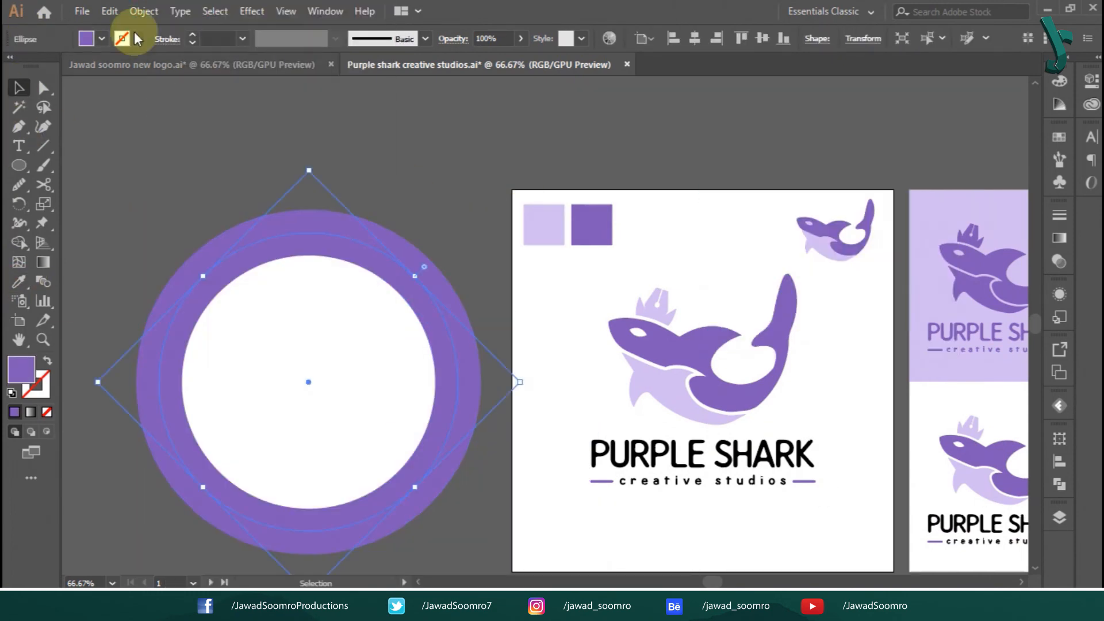
Cut the middle circle with the Scissors at two level points on its lower sides, using a horizontal guide line.
click(169, 436)
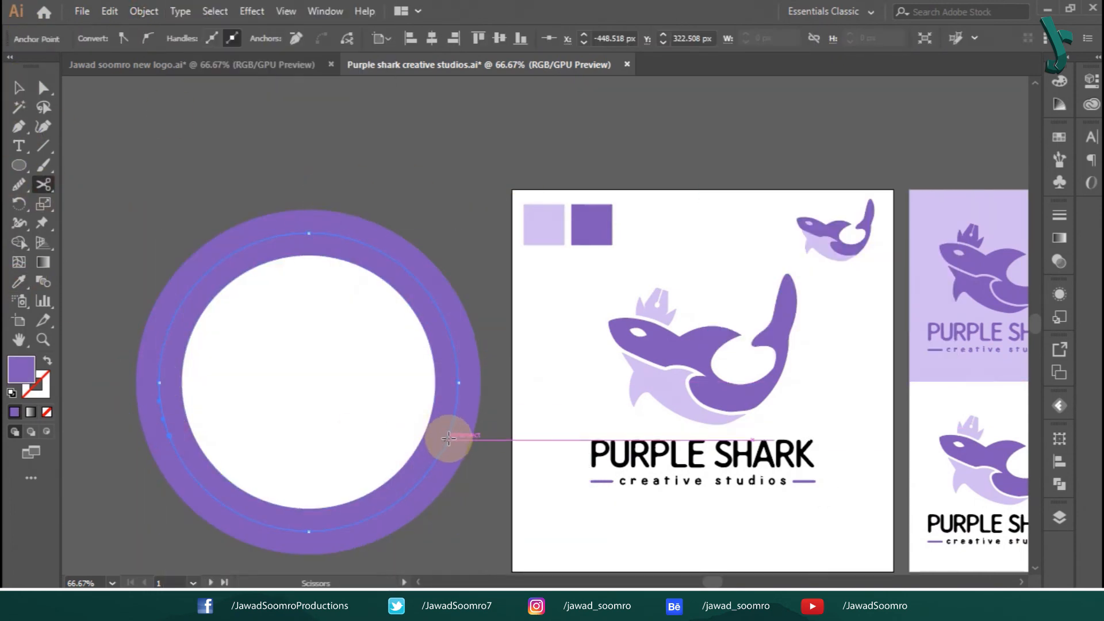
click(81, 123)
click(43, 146)
drag(170, 435, 490, 436)
click(19, 88)
click(44, 184)
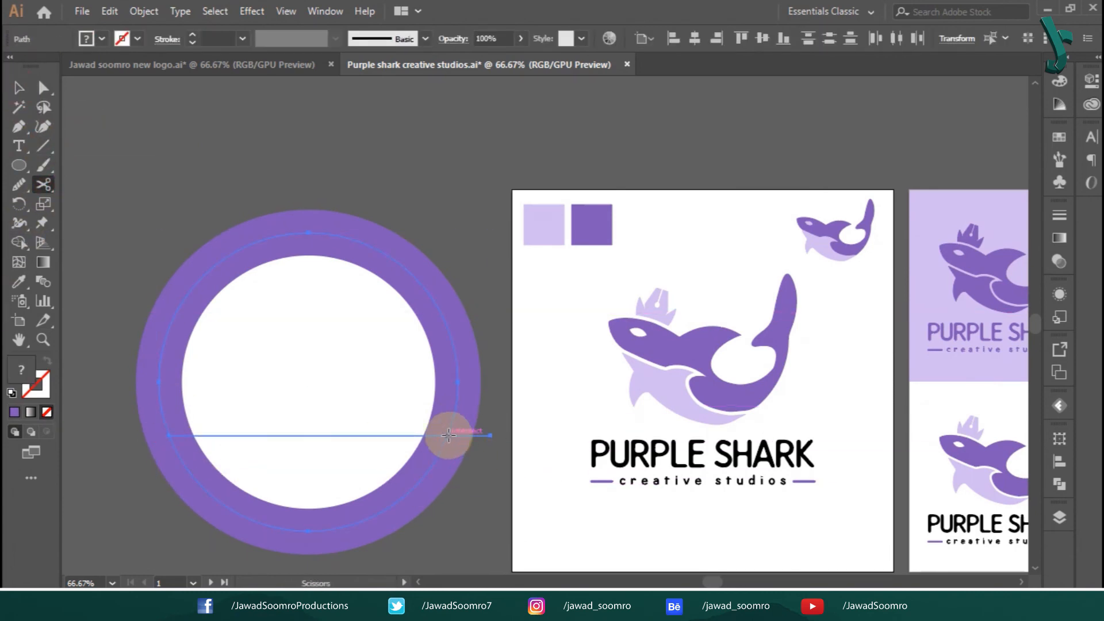
click(449, 436)
Delete the horizontal guide line and give the split circle's arcs no fill and a black 1 pt stroke.
click(19, 87)
click(403, 266)
click(516, 182)
click(431, 436)
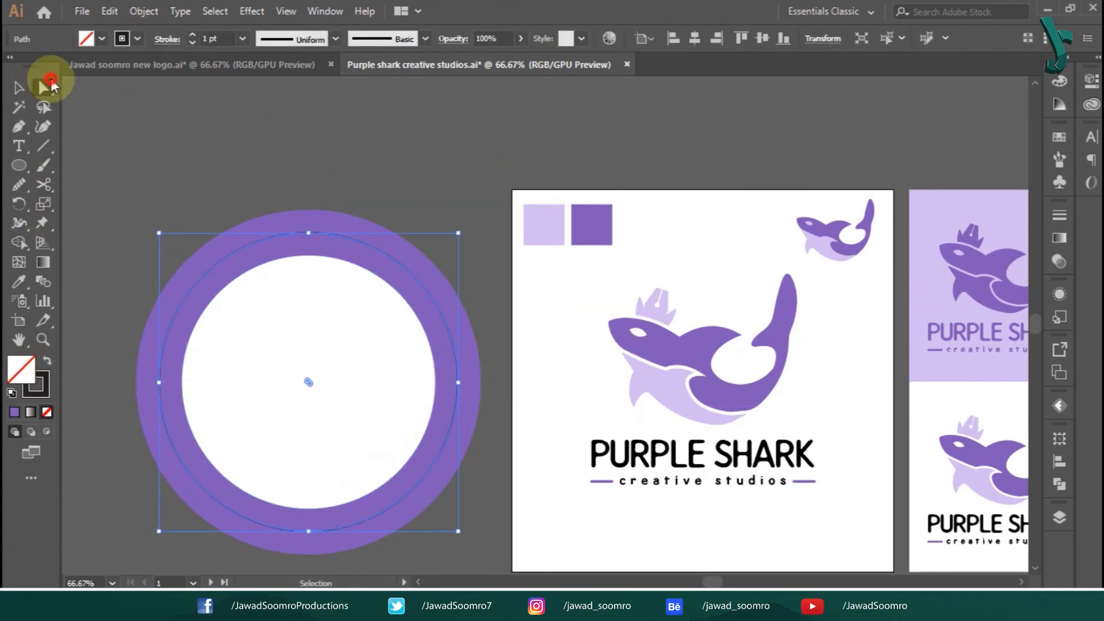
Turn the split circle's upper arc into a type path with placeholder text in the Quote font at 27 pt.
click(109, 230)
click(169, 436)
click(19, 87)
click(115, 212)
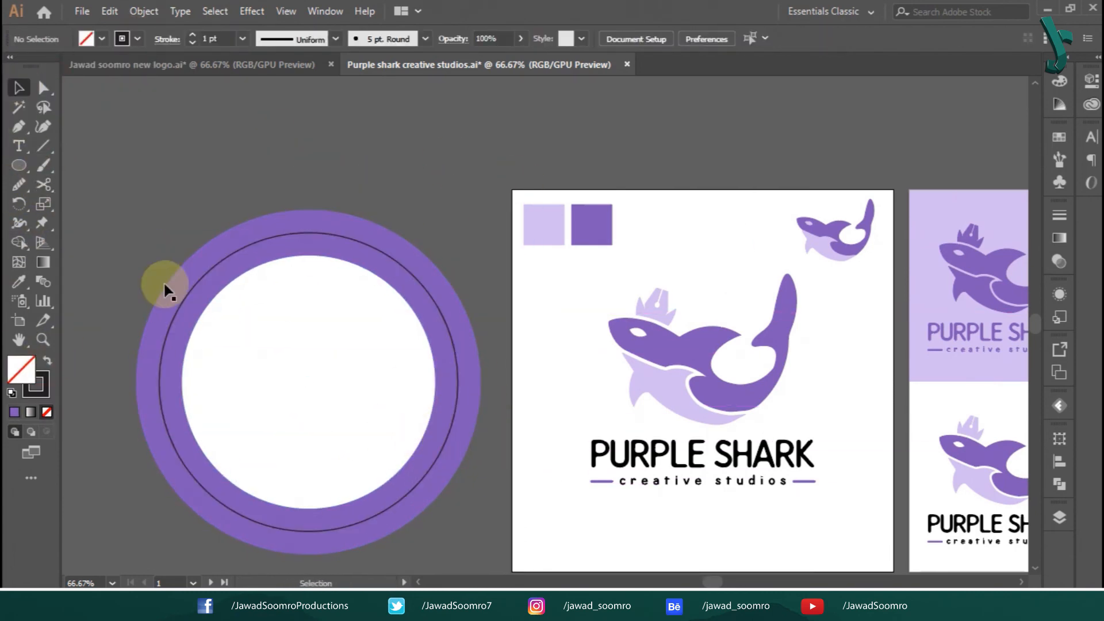
click(150, 427)
click(19, 146)
click(304, 231)
click(581, 38)
text(quo)
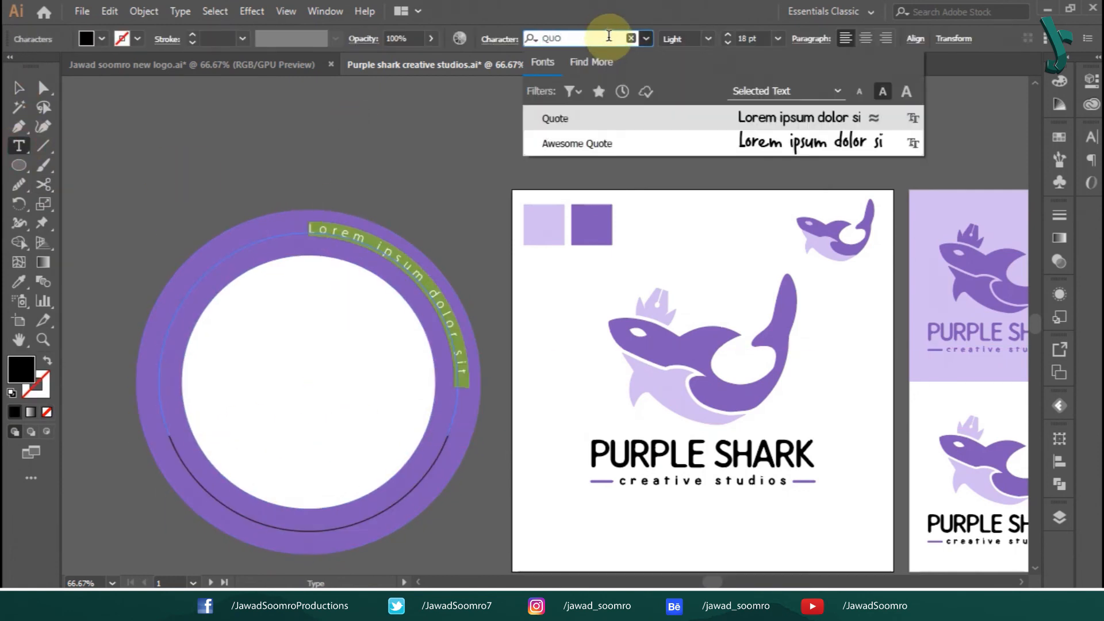
key(Return)
key(Escape)
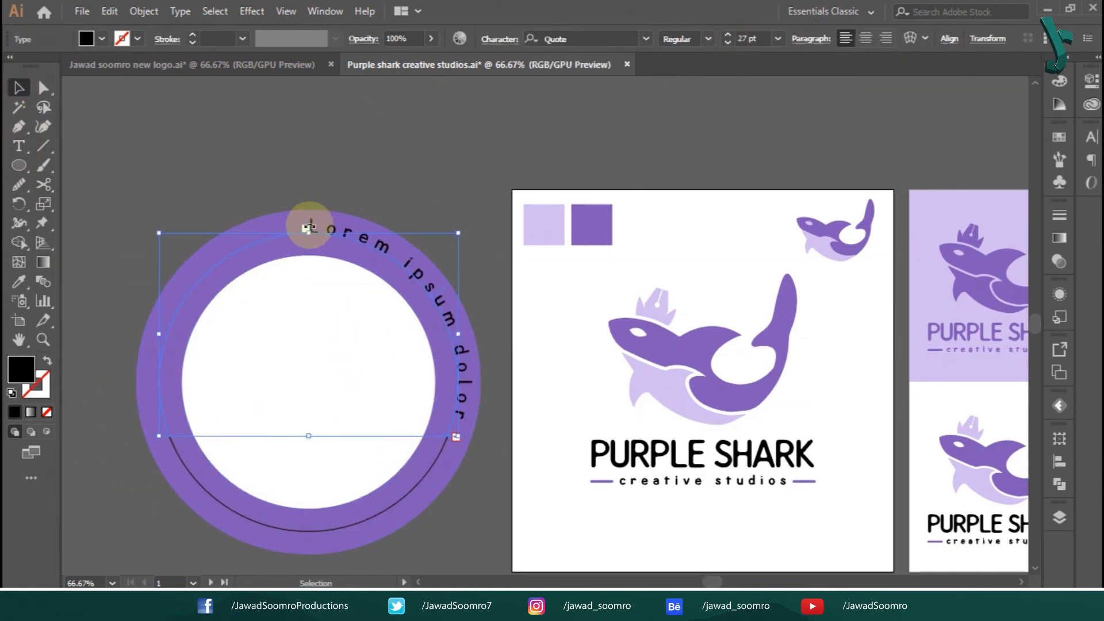
Center-align the upper arc's text with tracking 0 and replace the placeholder with PURPLE SHARK.
drag(76, 467, 77, 468)
click(865, 38)
click(1090, 136)
click(1061, 243)
click(1044, 375)
double_click(368, 243)
key(ctrl+a)
text(PURPLE SHA)
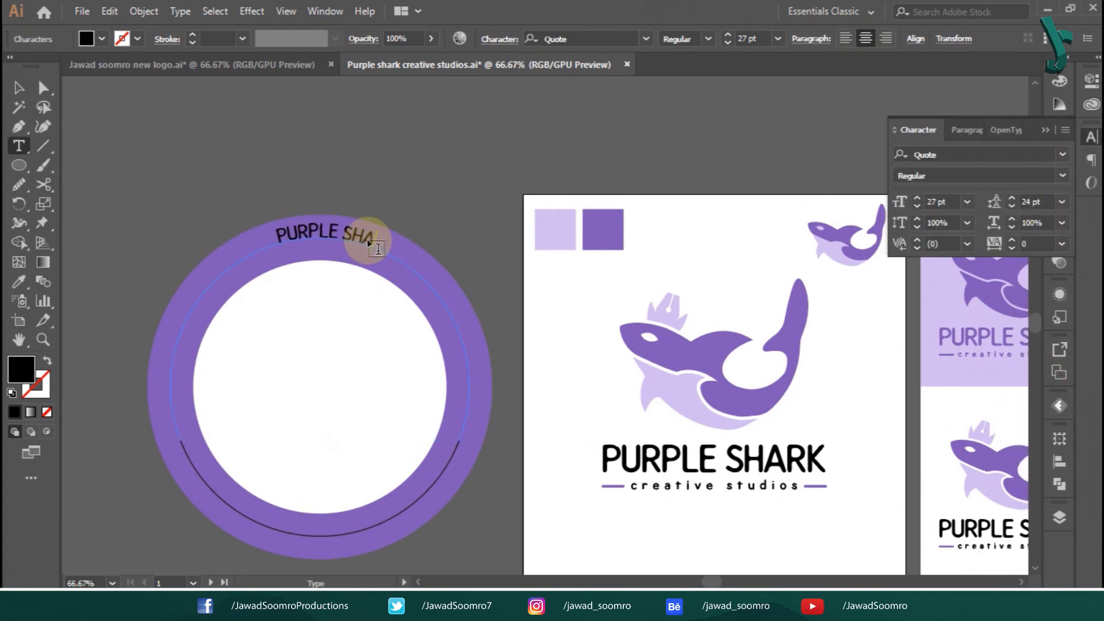
Align the PURPLE SHARK lettering to the center of its path and enlarge it to 54 pt.
click(181, 13)
mouse_move(247, 167)
click(506, 256)
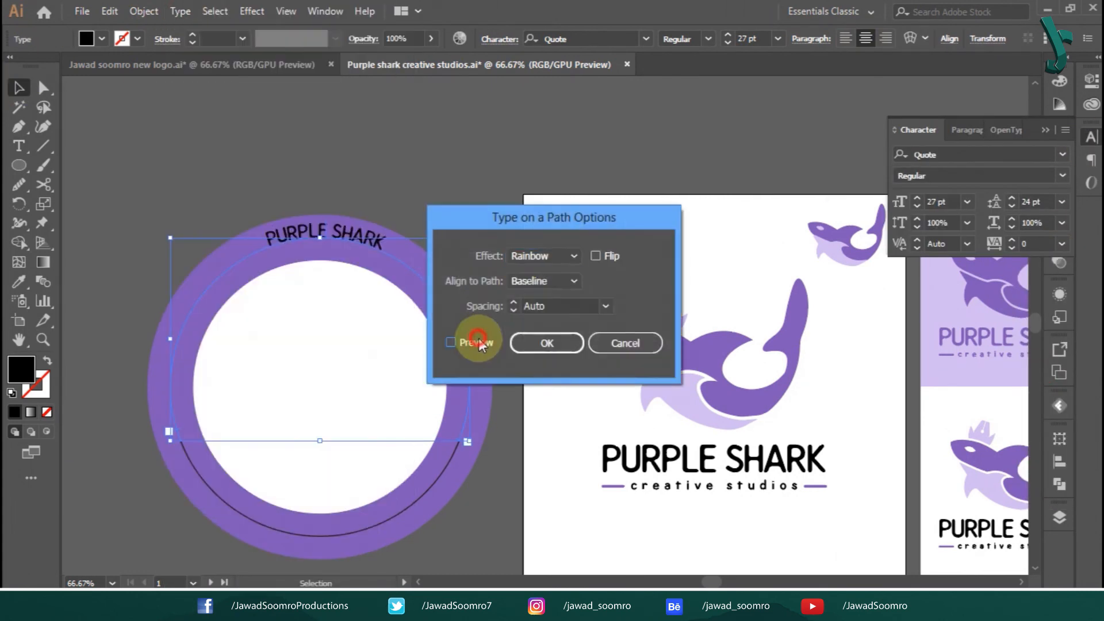
click(548, 344)
click(728, 36)
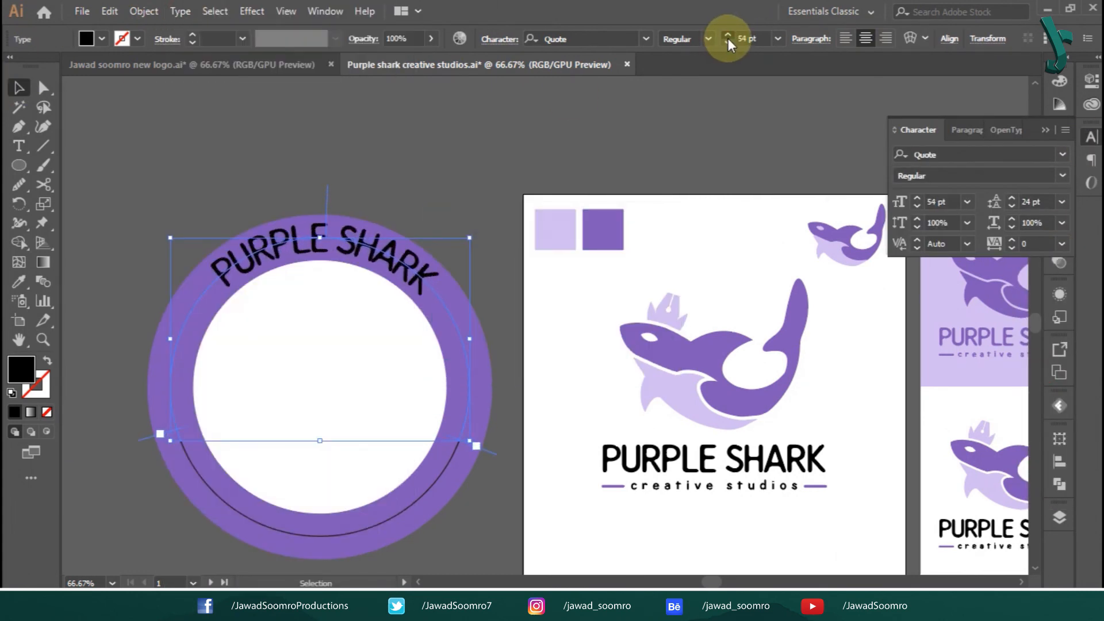
Format the PURPLE SHARK arc text with 60 pt size, tracking 200 and a white fill.
click(1012, 240)
click(1061, 243)
click(295, 205)
click(313, 236)
click(102, 39)
click(36, 60)
click(464, 141)
Add 36 pt placeholder type to the lower arc and set its path alignment to Center.
click(373, 529)
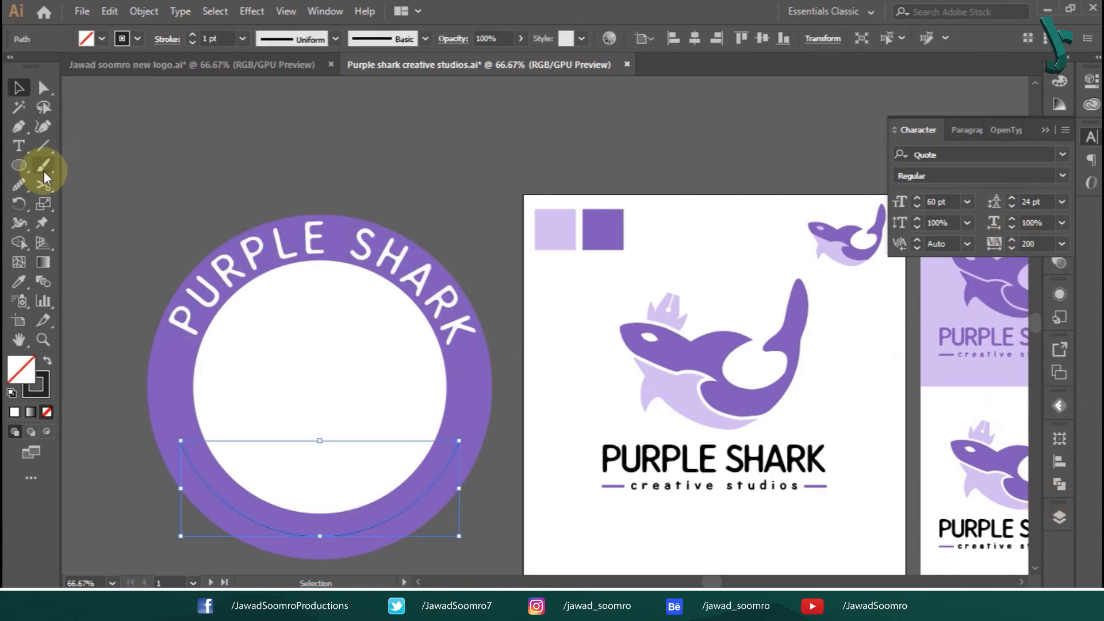
click(19, 146)
click(319, 536)
click(967, 202)
click(988, 436)
click(181, 11)
click(505, 256)
click(543, 281)
click(554, 329)
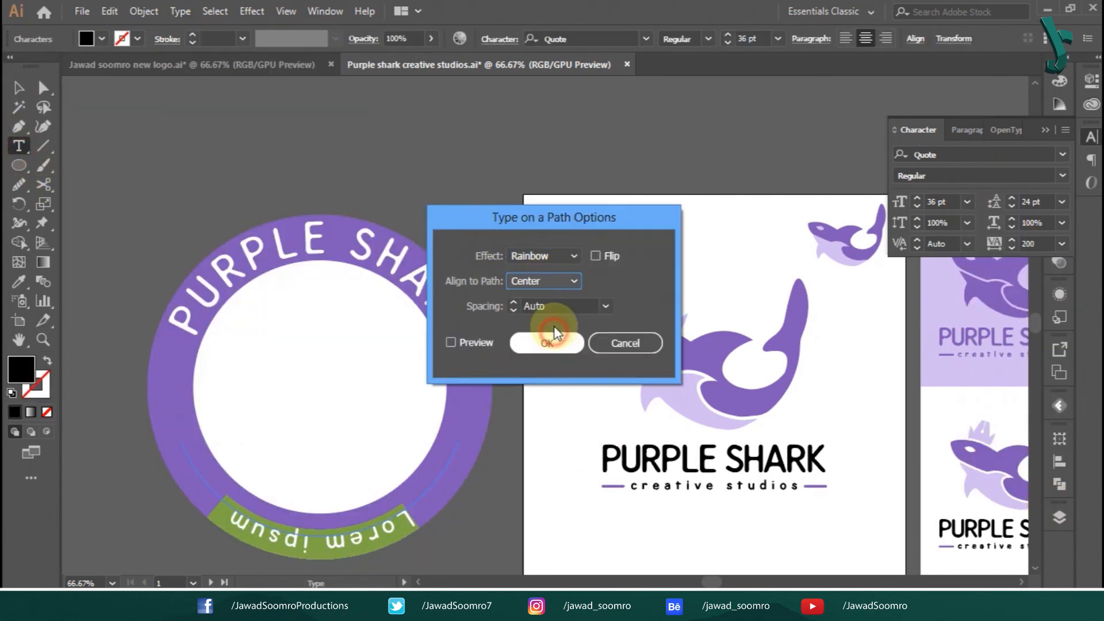
Make the lower arc's text read "creative studios" upright, in white with tracking 400.
text(ios)
click(19, 88)
click(102, 38)
click(35, 64)
click(1000, 241)
text(400)
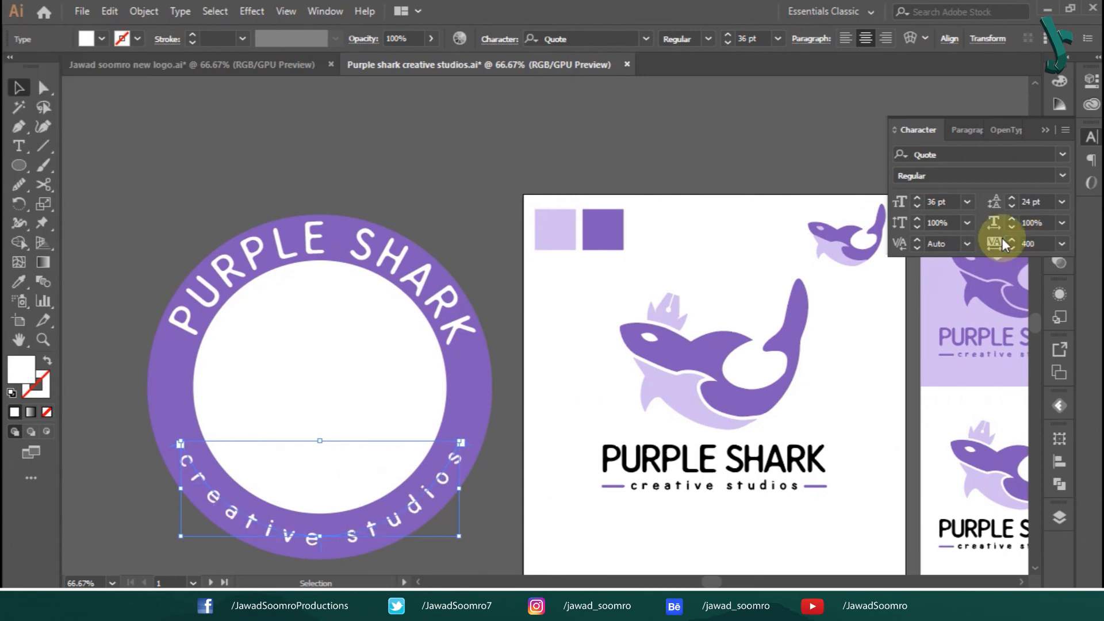
Duplicate the main logo above the badge, ungroup the copy and move its crowned shark into the white inner circle.
click(299, 164)
click(674, 363)
drag(674, 363, 316, 102)
right_click(316, 163)
click(368, 289)
drag(345, 189, 301, 485)
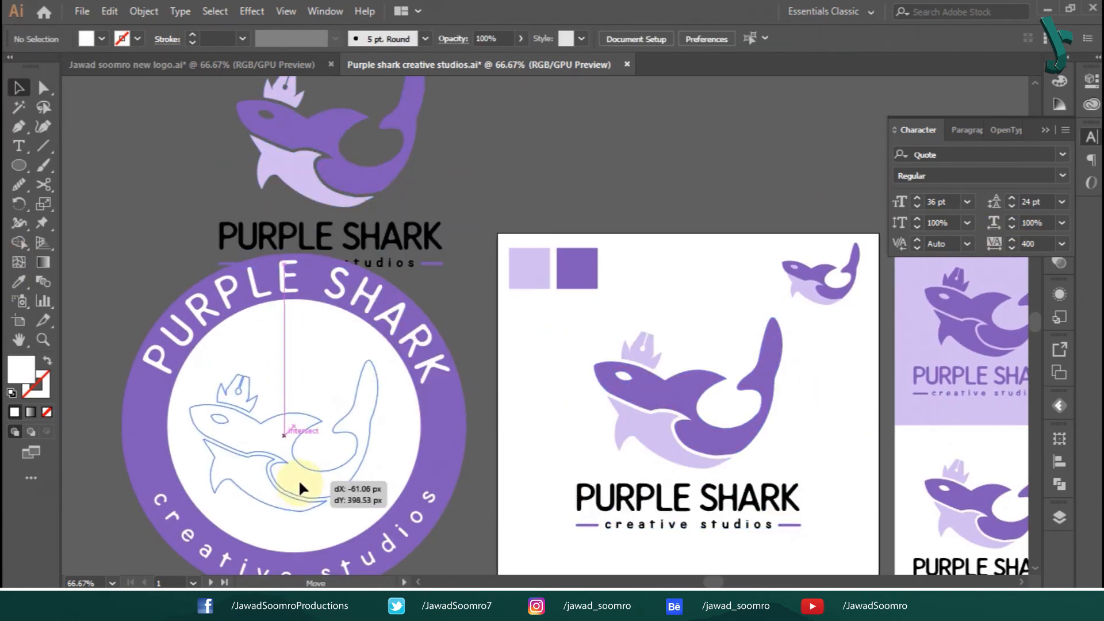
Copy the finished badge, switch to Photoshop, paste it into Layer 1.psb as a smart object and scale it to about 583%.
right_click(301, 485)
click(390, 435)
drag(365, 284, 437, 143)
drag(240, 463, 507, 205)
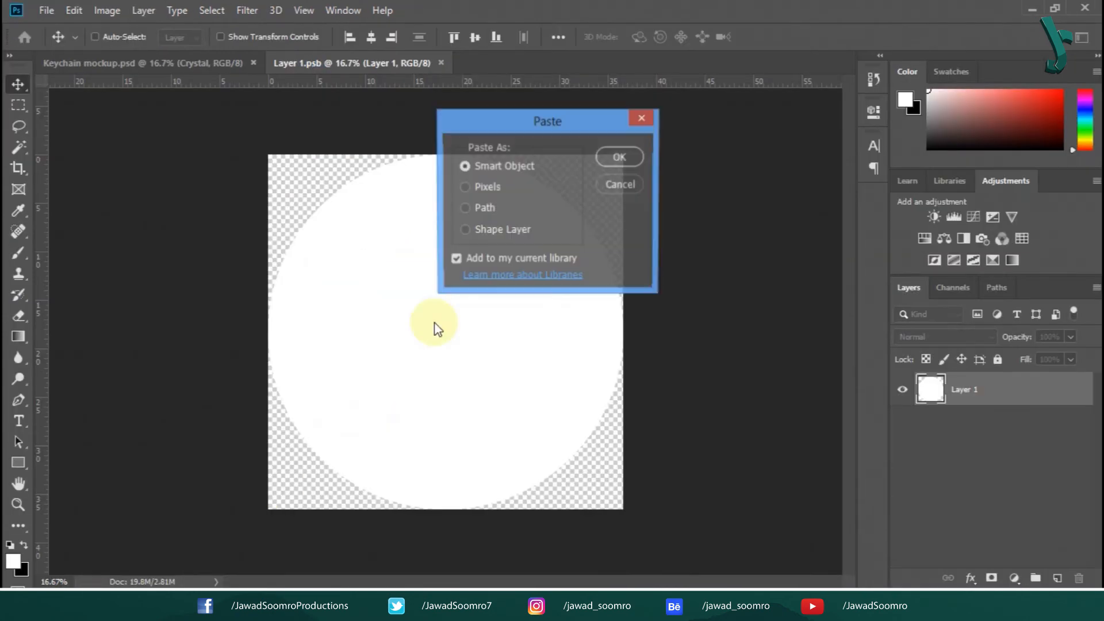
key(Return)
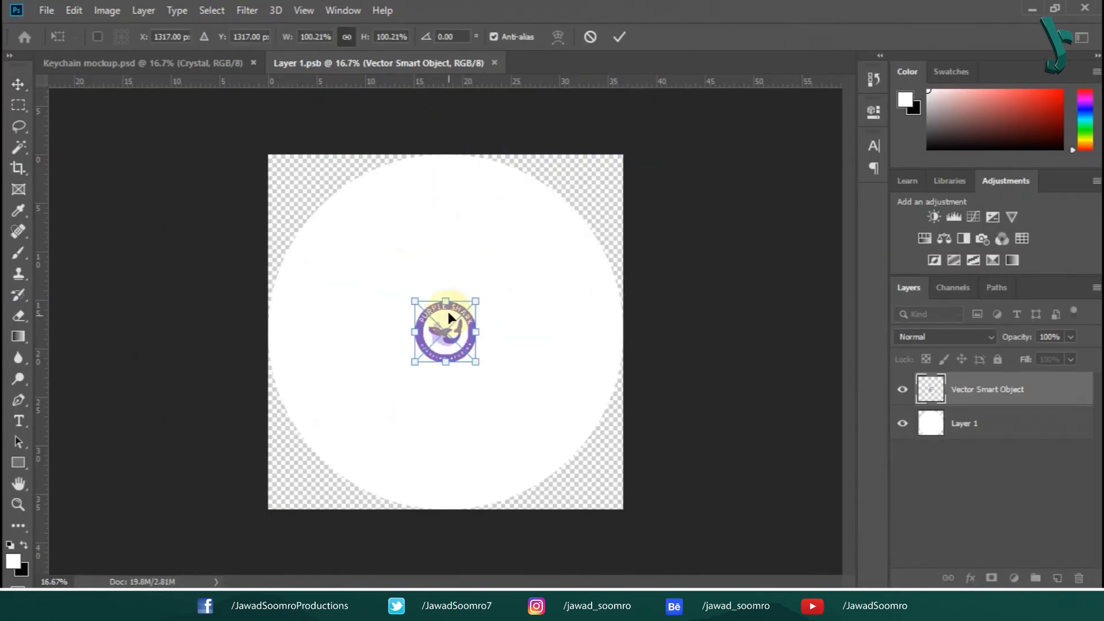
drag(332, 214, 653, 491)
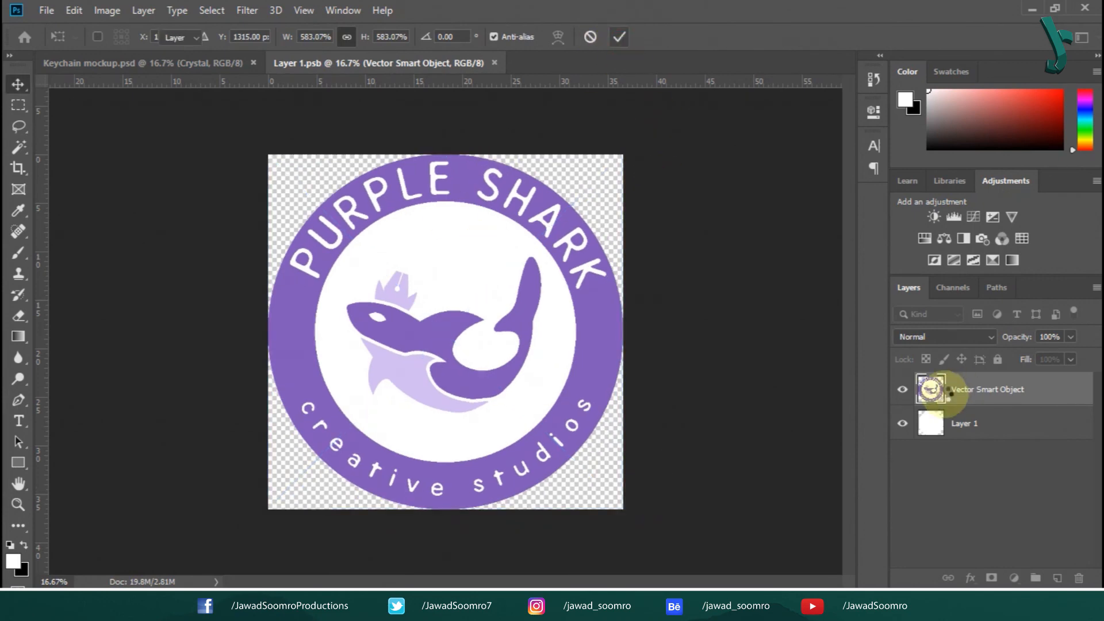
key(Return)
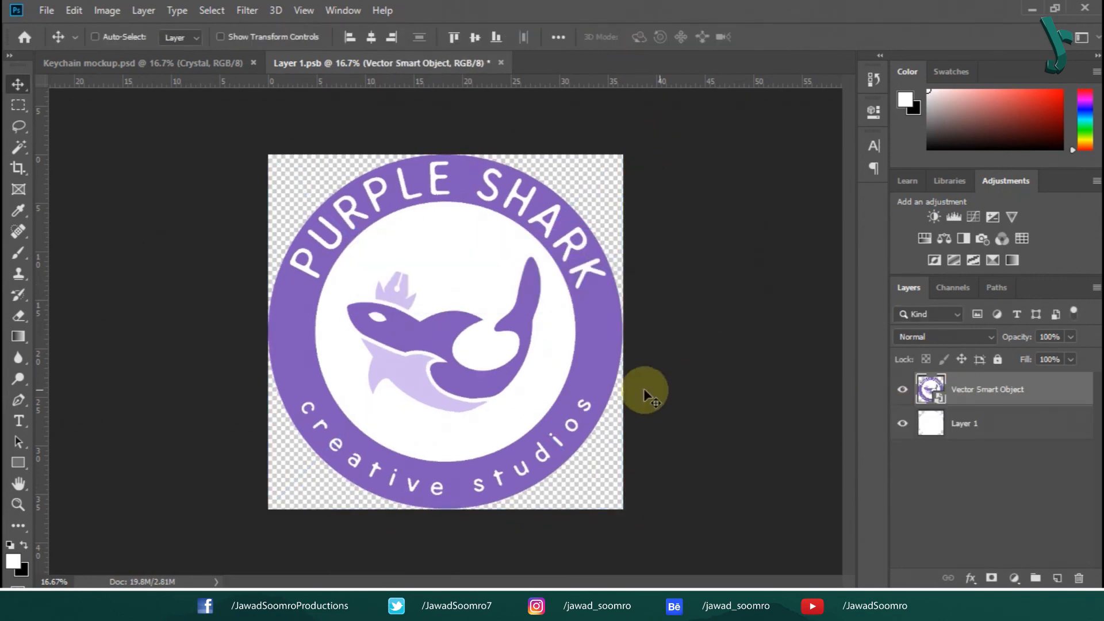
Save Layer 1.psb and go back to Keychain mockup.psd to view the badge on the keychain.
click(46, 11)
click(63, 175)
click(181, 62)
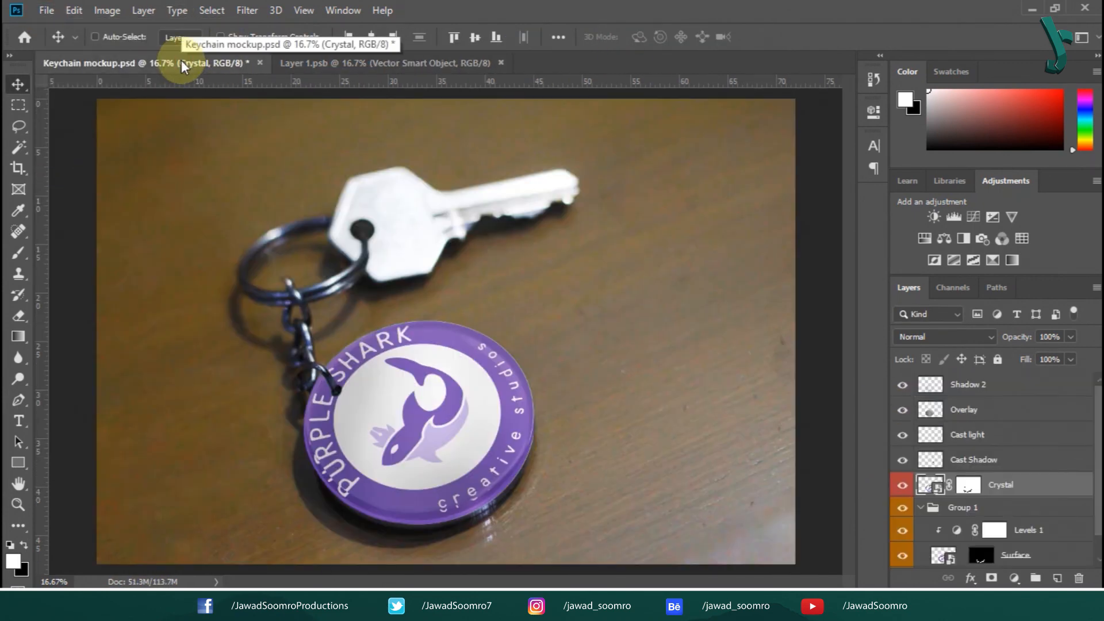
Save the keychain mockup as a new file in a different file type and folder.
click(46, 10)
click(63, 191)
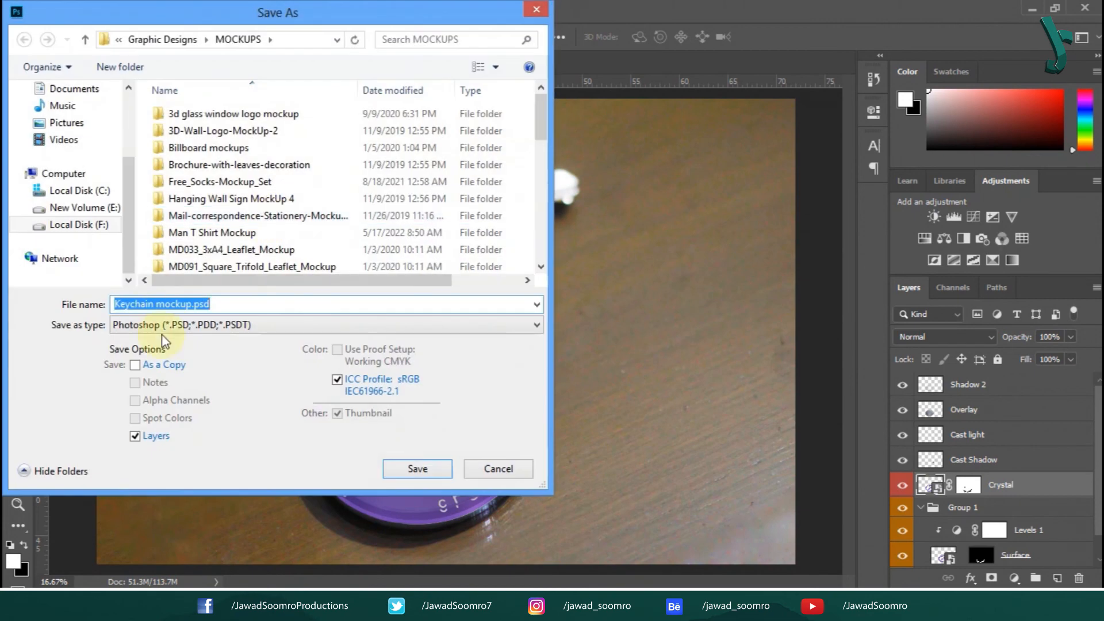
click(164, 326)
click(158, 428)
scroll(106, 238, up, 3)
click(79, 129)
click(371, 250)
drag(180, 304, 175, 304)
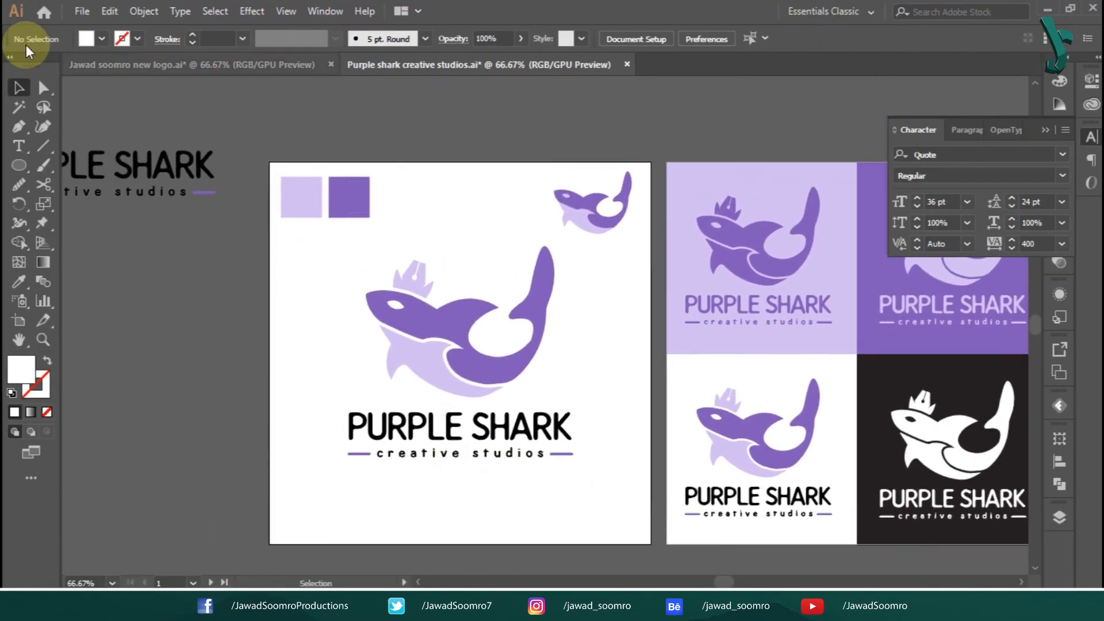
Switch to Illustrator and delete the leftover PURPLE SHARK creative studios text beside the first artboard.
click(82, 11)
key(Escape)
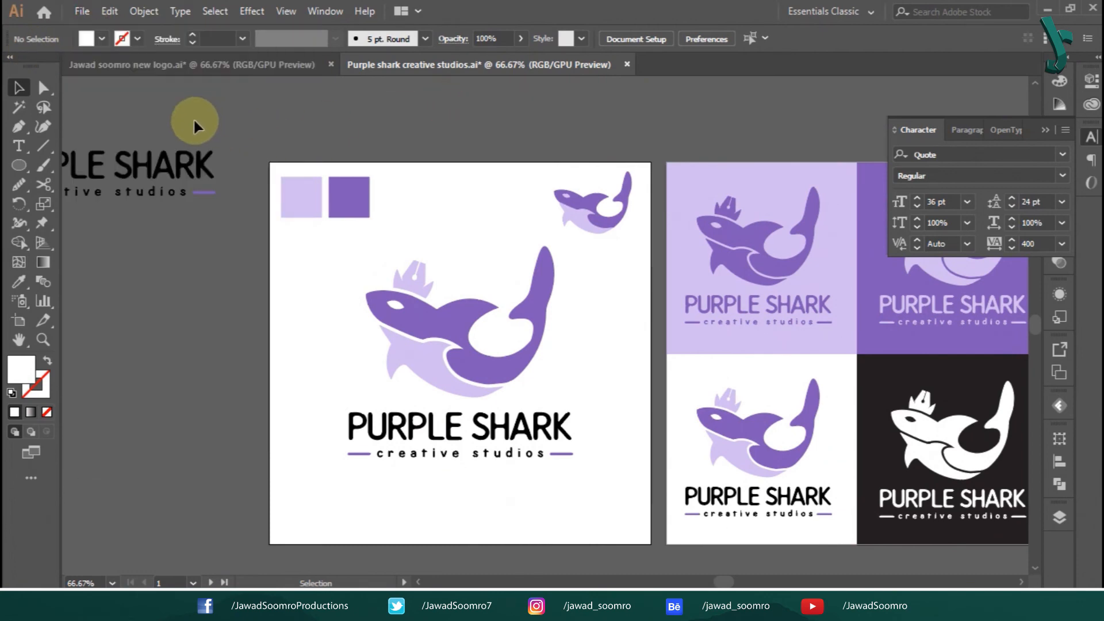
drag(172, 122, 422, 143)
drag(476, 334, 476, 334)
key(Delete)
drag(598, 364, 223, 306)
click(90, 11)
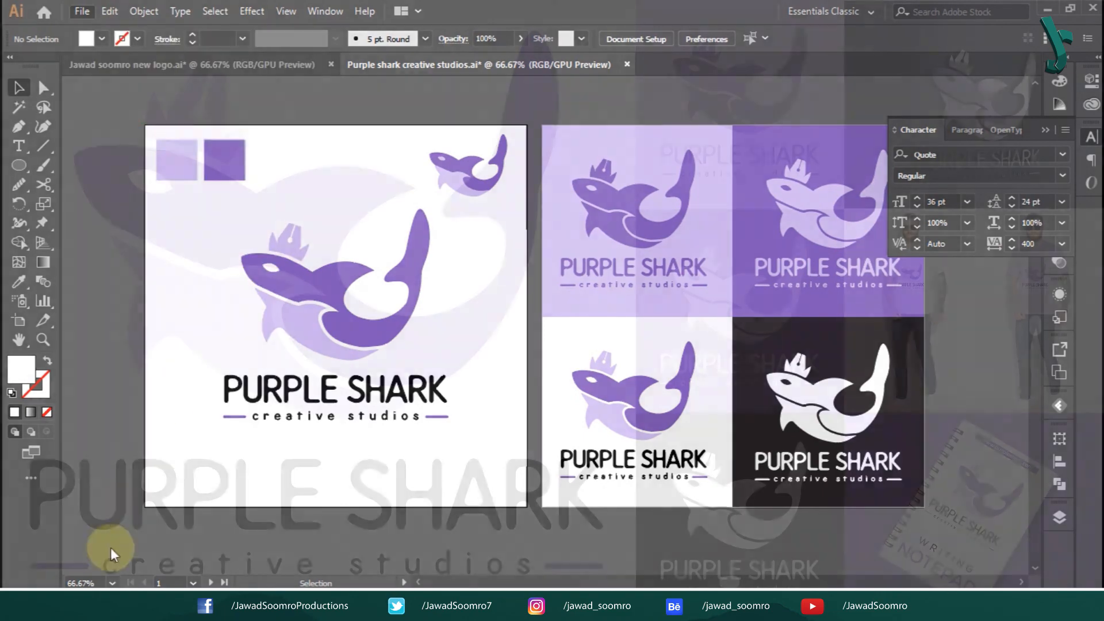